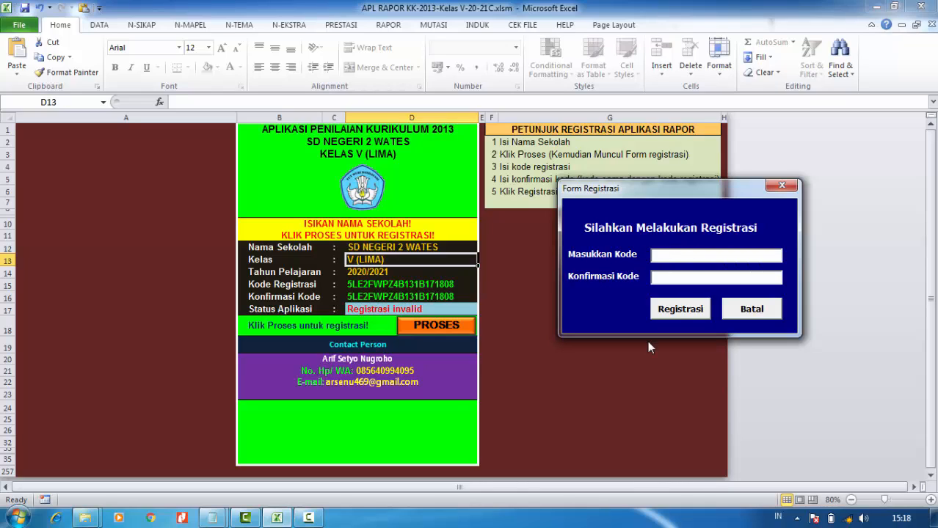
Step: Switch to the second Notepad window and copy the fifth registration code below SD NEGERI 2 WATES, keeping the registration form accessible
{"action": "left_click", "coordinate": [211, 518]}
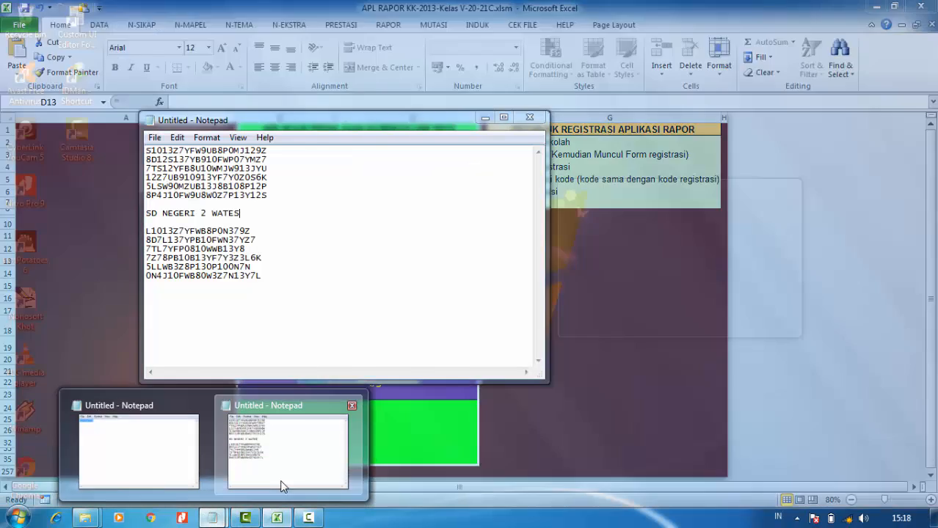
{"action": "left_click", "coordinate": [280, 480]}
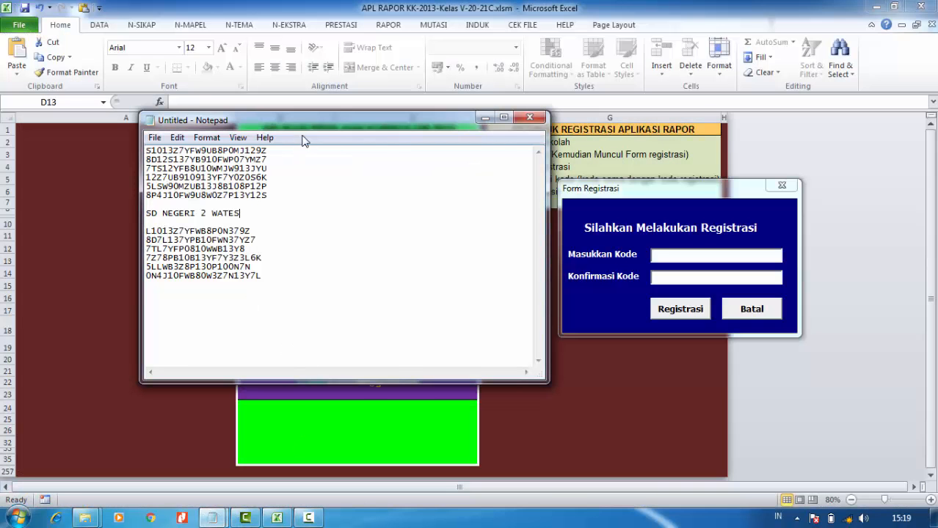
{"action": "left_click_drag", "start_coordinate": [308, 127], "coordinate": [343, 117]}
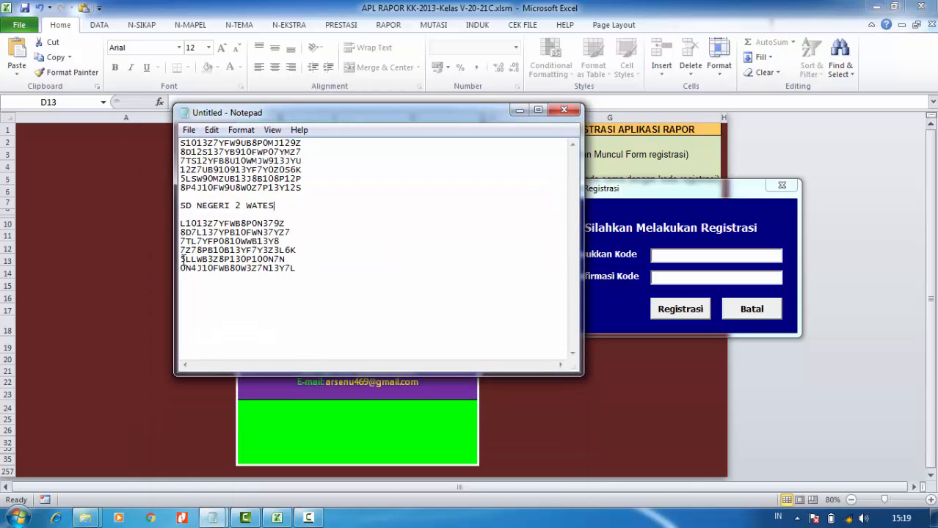
{"action": "left_click_drag", "start_coordinate": [180, 259], "coordinate": [278, 260]}
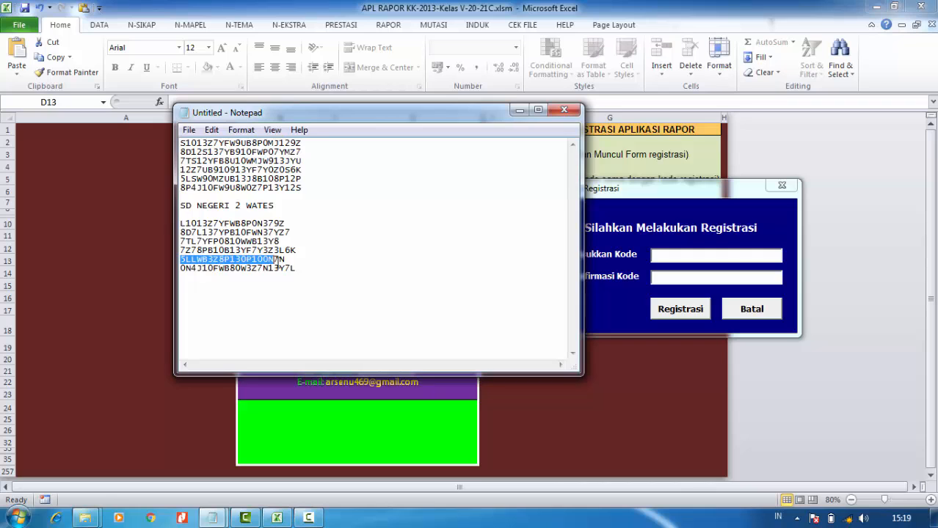
{"action": "right_click", "coordinate": [283, 253]}
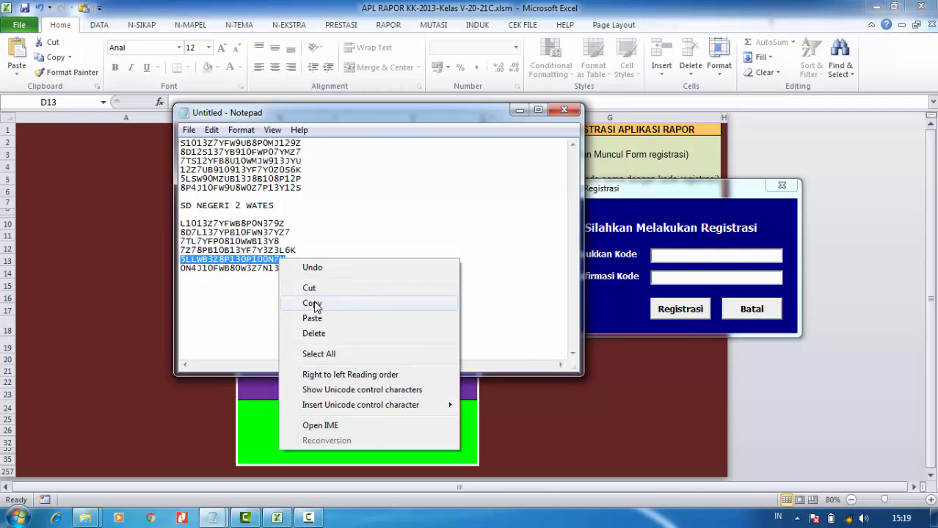
{"action": "left_click", "coordinate": [286, 303]}
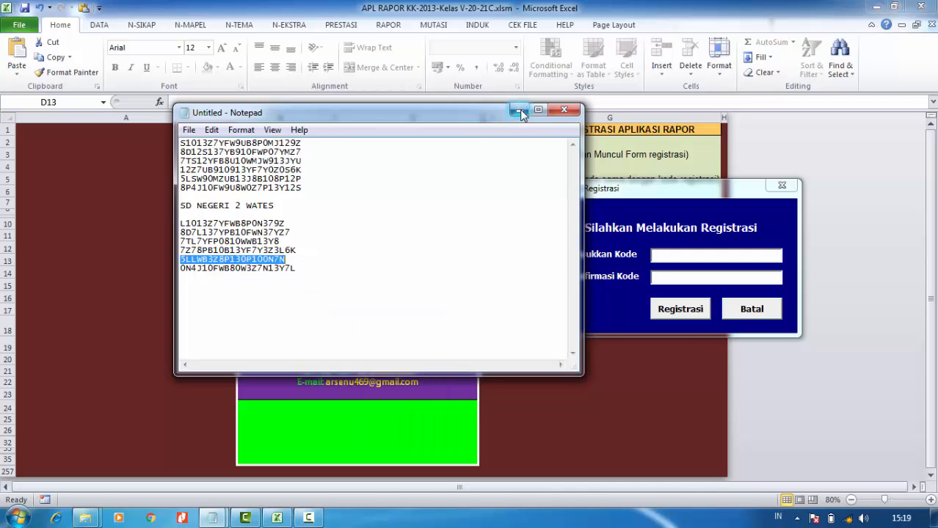
{"action": "left_click", "coordinate": [520, 110]}
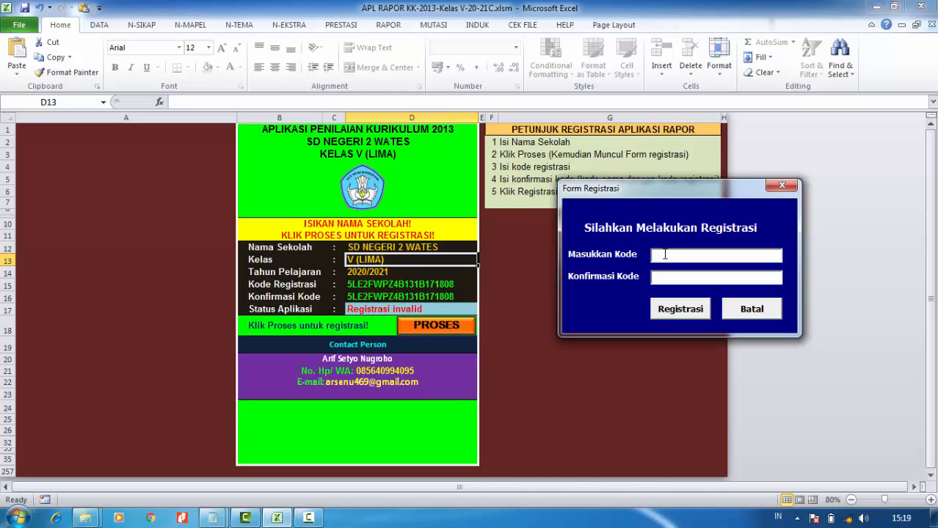
Step: Paste the registration code into both Masukkan Kode and Konfirmasi Kode, submit the registration and dismiss the confirmation
{"action": "right_click", "coordinate": [661, 255]}
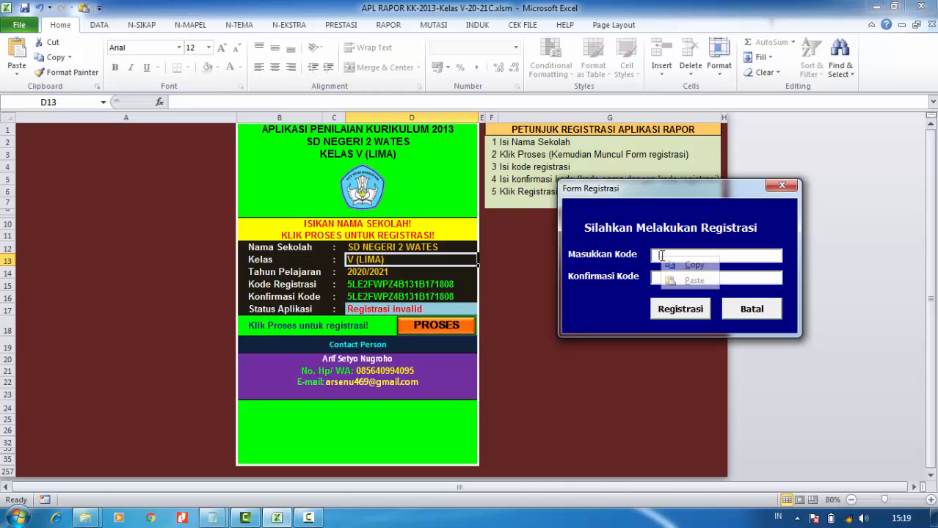
{"action": "left_click", "coordinate": [693, 283]}
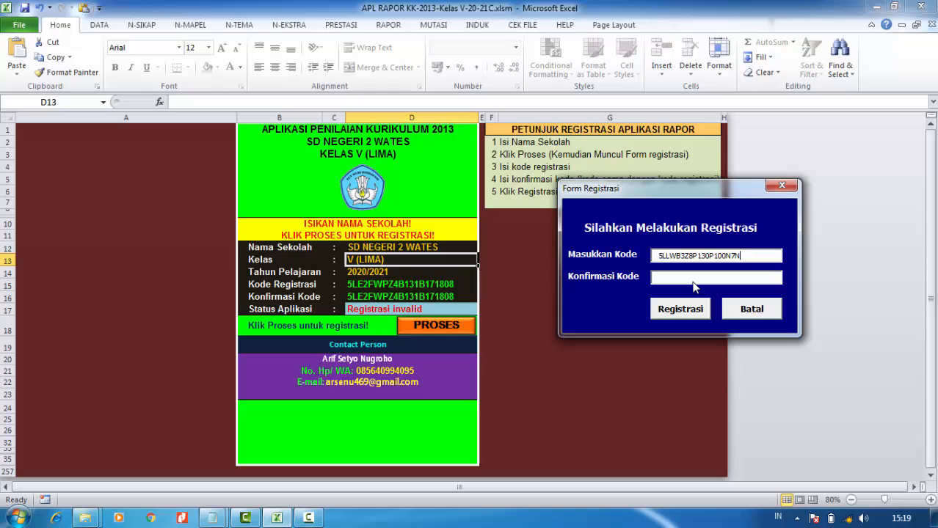
{"action": "right_click", "coordinate": [669, 279]}
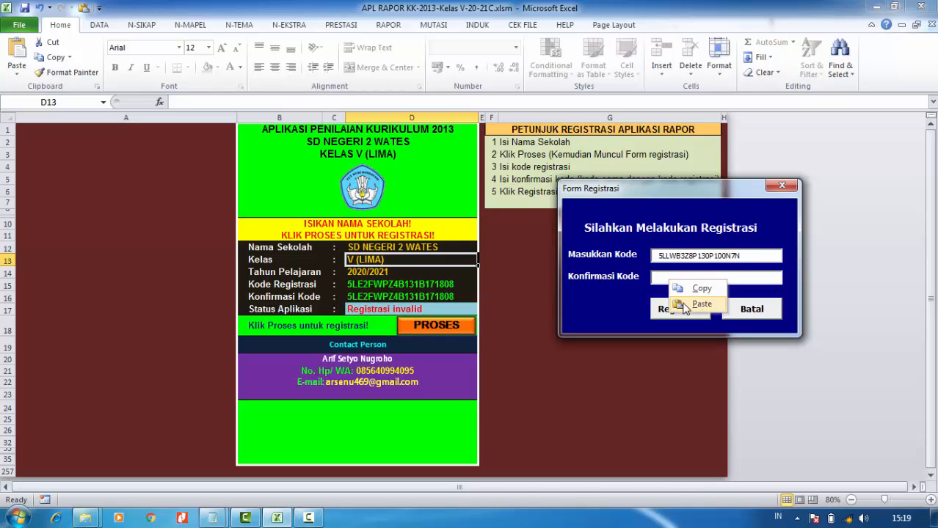
{"action": "left_click", "coordinate": [694, 304]}
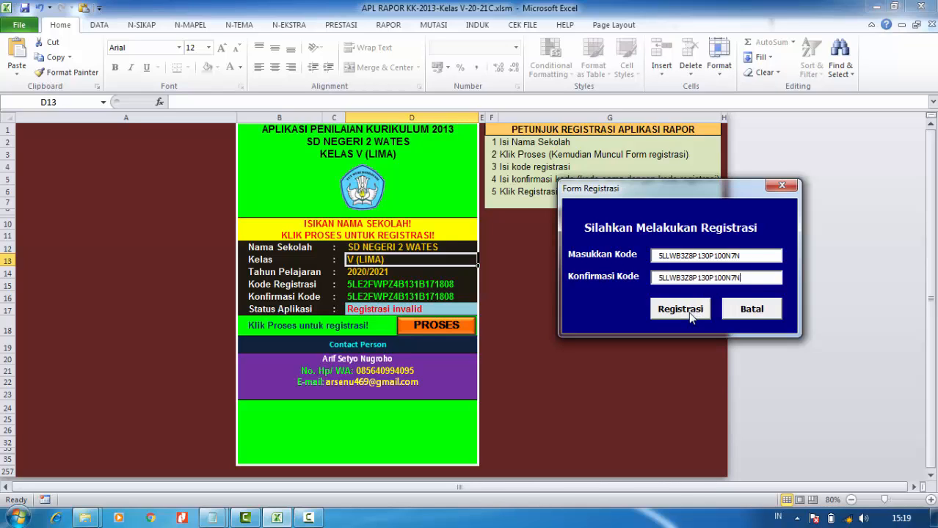
{"action": "left_click", "coordinate": [681, 309]}
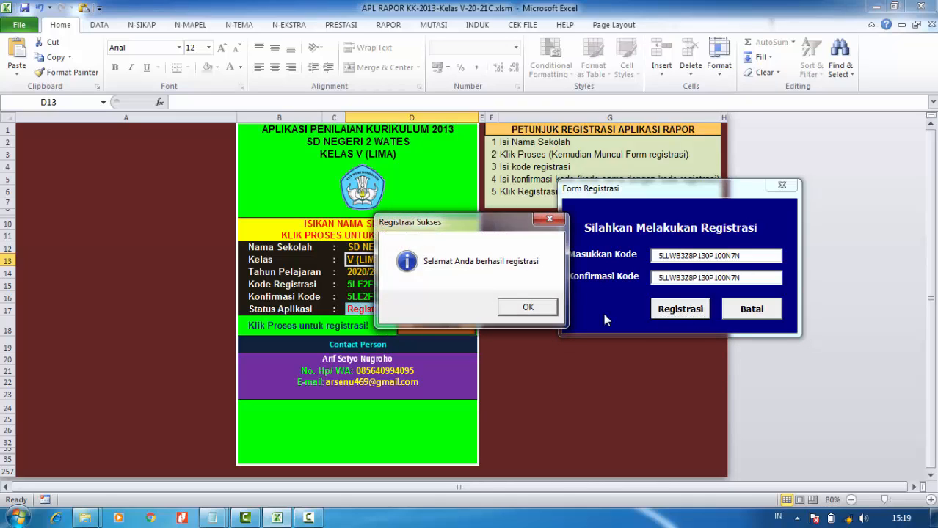
{"action": "left_click", "coordinate": [525, 309]}
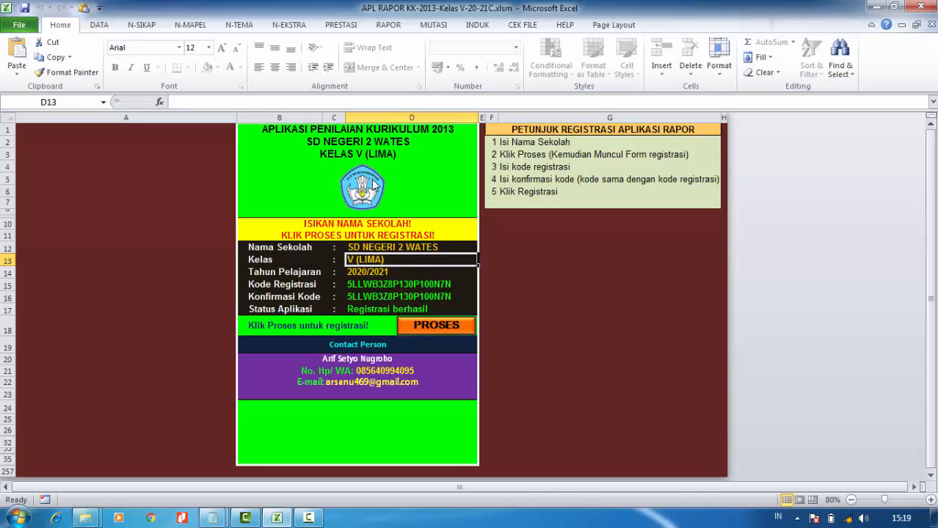
Step: Go to the main menu sheet, look at the DT SEKOLAH options and open the Dt Siswa student data sheet
{"action": "left_click", "coordinate": [96, 26]}
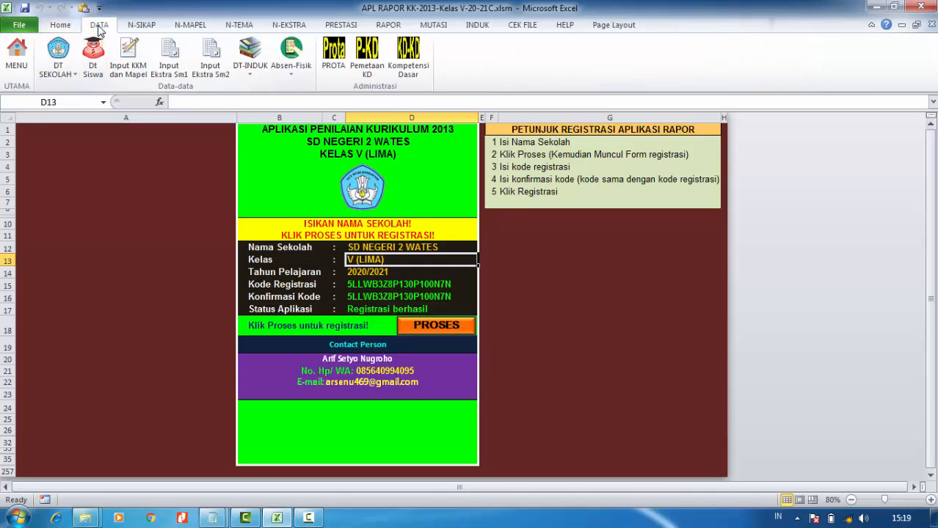
{"action": "left_click", "coordinate": [22, 60]}
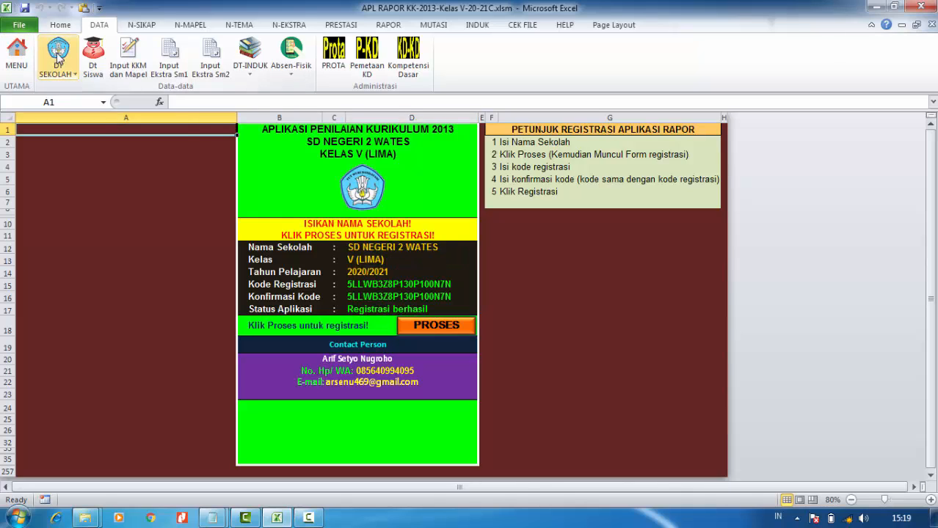
{"action": "left_click", "coordinate": [74, 74]}
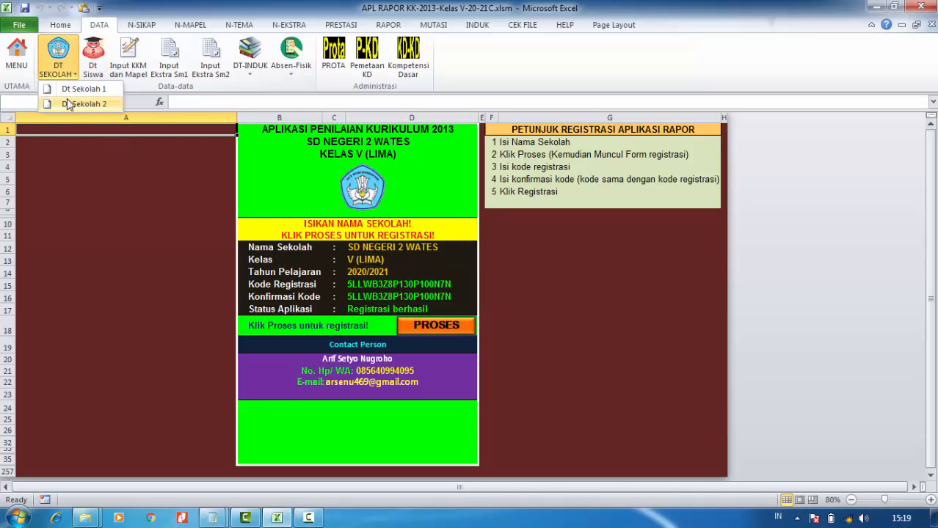
{"action": "left_click", "coordinate": [137, 66]}
{"action": "left_click", "coordinate": [92, 60]}
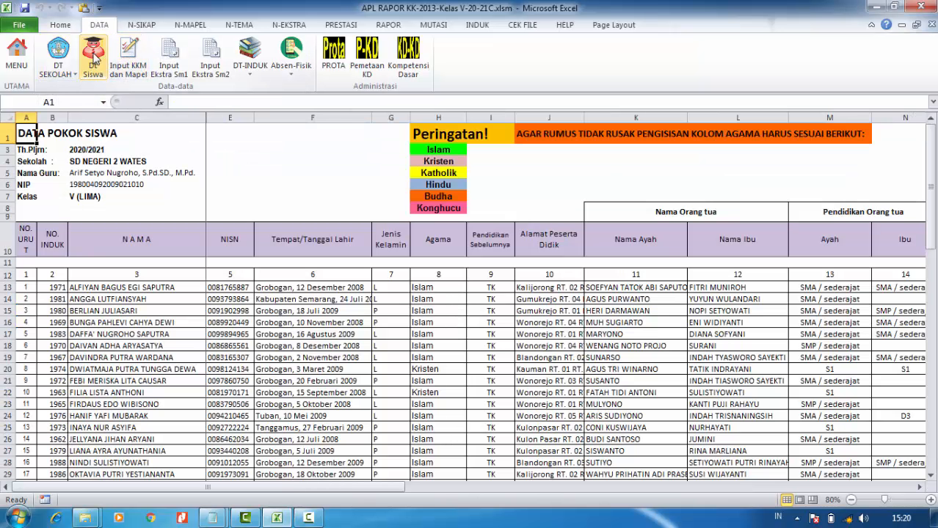
Step: View the extracurricular lists for semesters 1 and 2 and the Dt Induk 1 and Dt Induk 2 student register sheets
{"action": "left_click", "coordinate": [168, 65]}
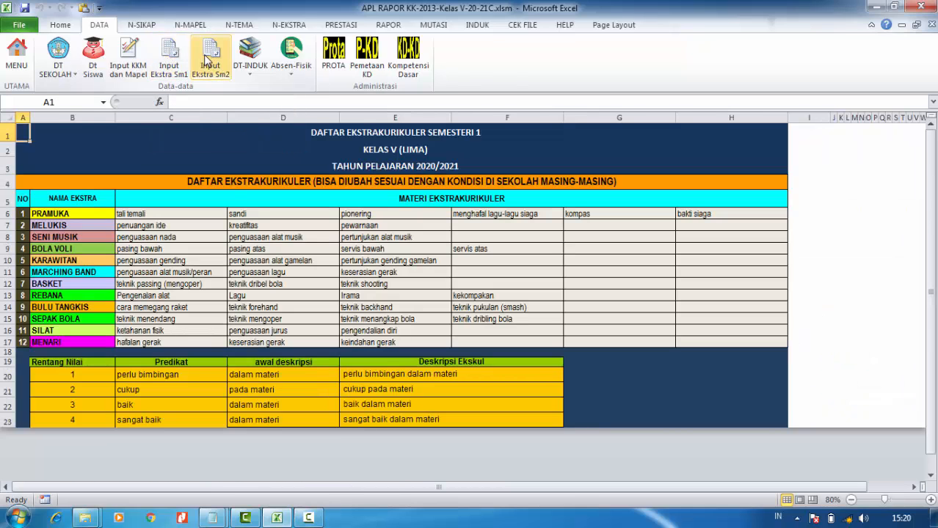
{"action": "left_click", "coordinate": [207, 62]}
{"action": "left_click", "coordinate": [248, 56]}
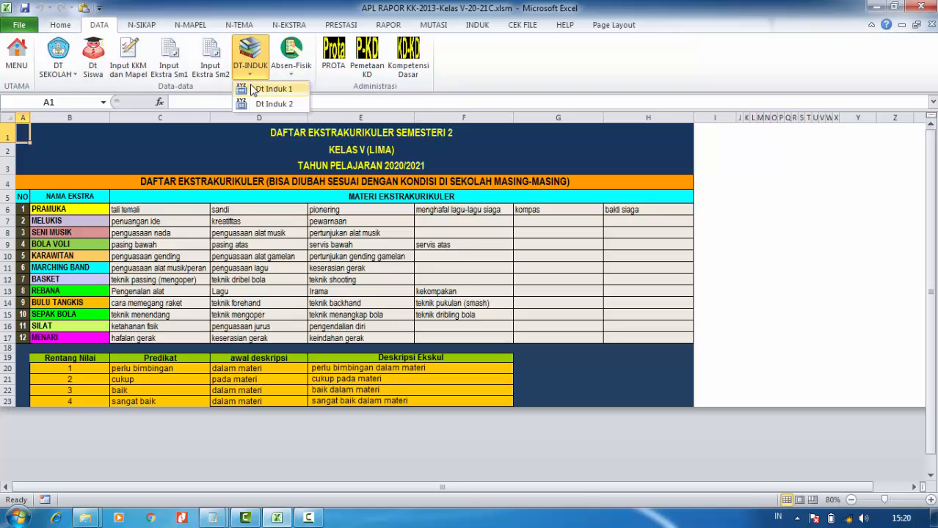
{"action": "left_click", "coordinate": [272, 89]}
{"action": "left_click", "coordinate": [249, 67]}
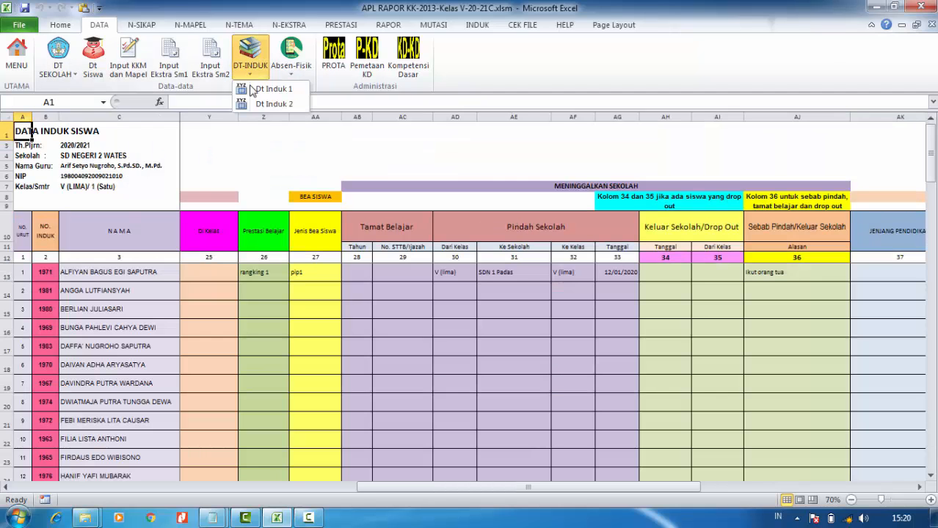
{"action": "left_click", "coordinate": [265, 101]}
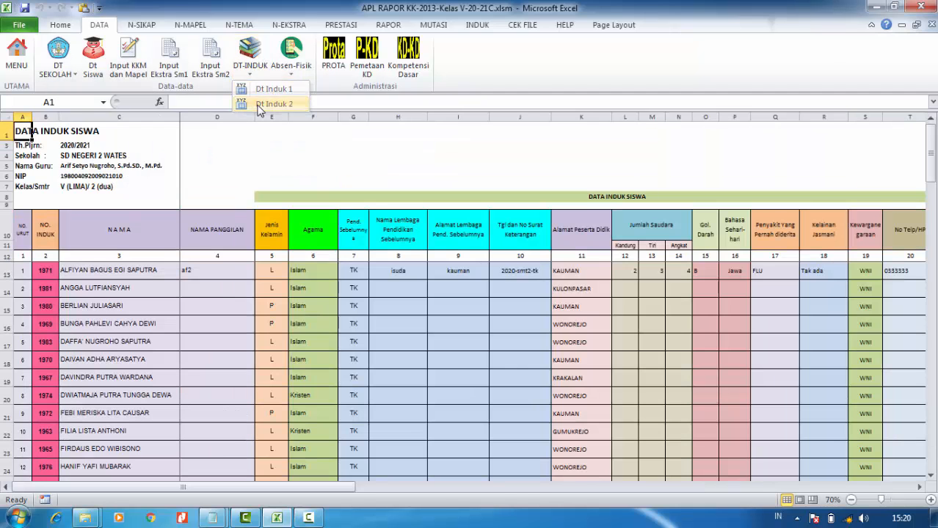
Step: View the Absen-Fisik attendance and physical condition sheets for semester 1 and semester 2
{"action": "left_click", "coordinate": [291, 71]}
{"action": "left_click", "coordinate": [307, 90]}
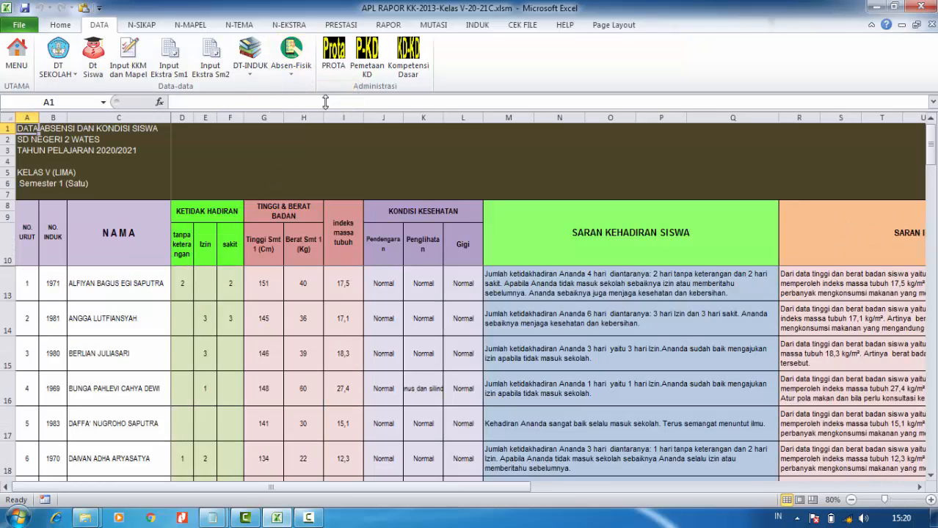
{"action": "left_click", "coordinate": [291, 70]}
{"action": "left_click", "coordinate": [298, 105]}
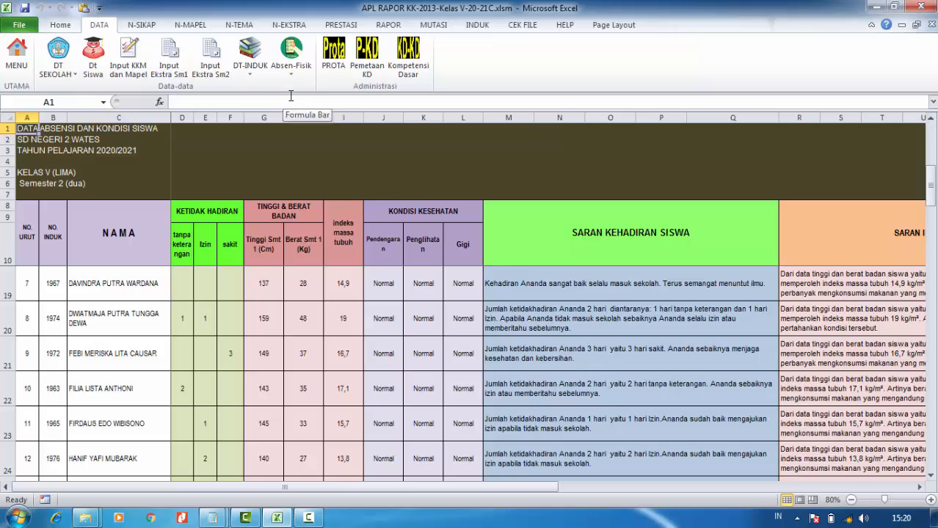
Step: View the administration sheets PROTA, Pemetaan KD and Kompetensi Dasar in turn
{"action": "left_click", "coordinate": [335, 63]}
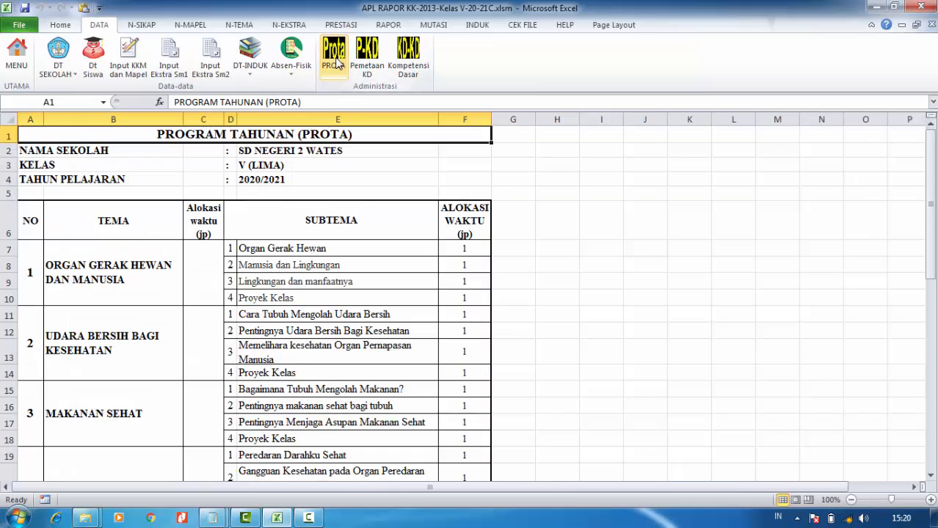
{"action": "left_click", "coordinate": [371, 65]}
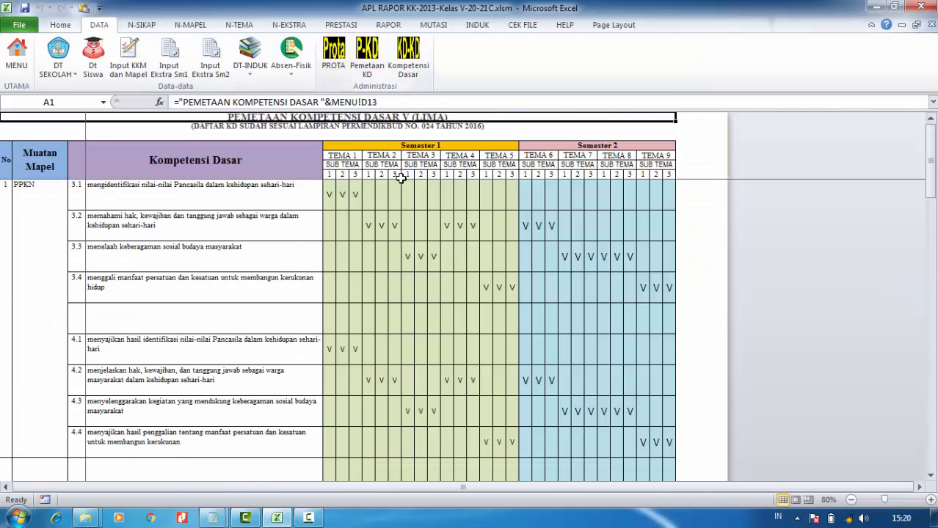
{"action": "left_click", "coordinate": [410, 61]}
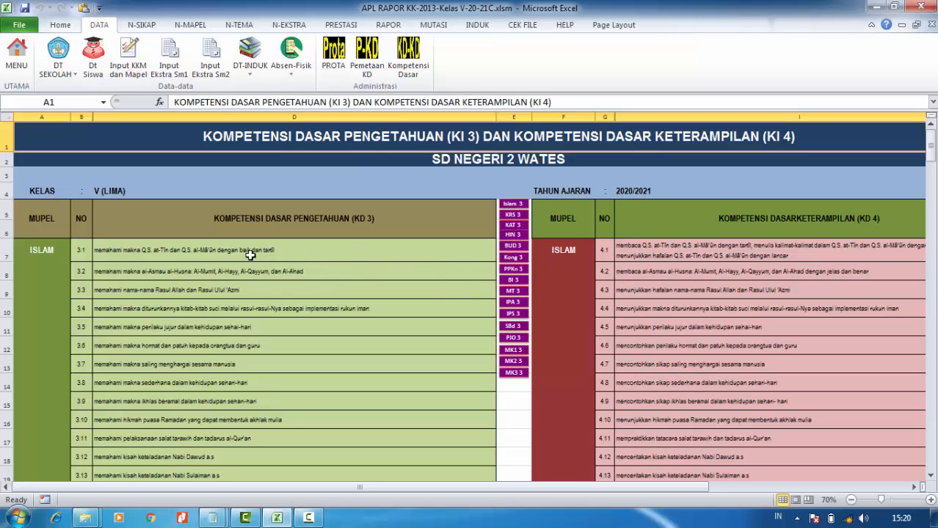
Step: Examine the KD 3 knowledge and KD 4 skill competencies listed for each religion subject, from Islam down to Konghucu
{"action": "scroll", "coordinate": [250, 254], "scroll_direction": "down", "scroll_amount": 6}
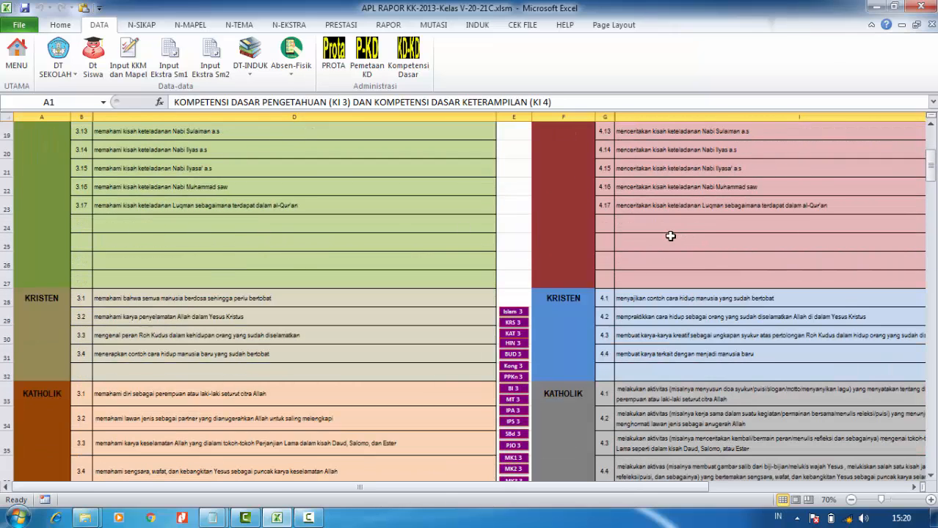
{"action": "scroll", "coordinate": [668, 238], "scroll_direction": "down", "scroll_amount": 3}
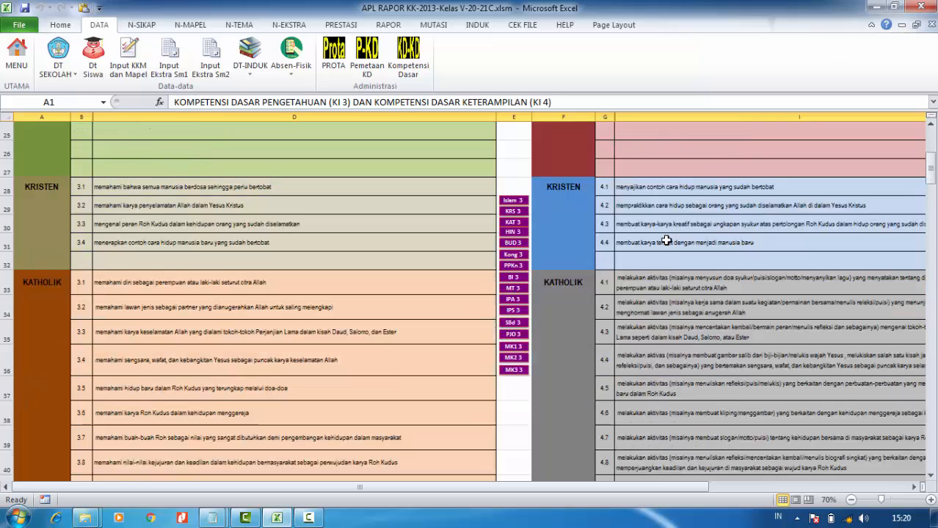
{"action": "scroll", "coordinate": [356, 136], "scroll_direction": "up", "scroll_amount": 9}
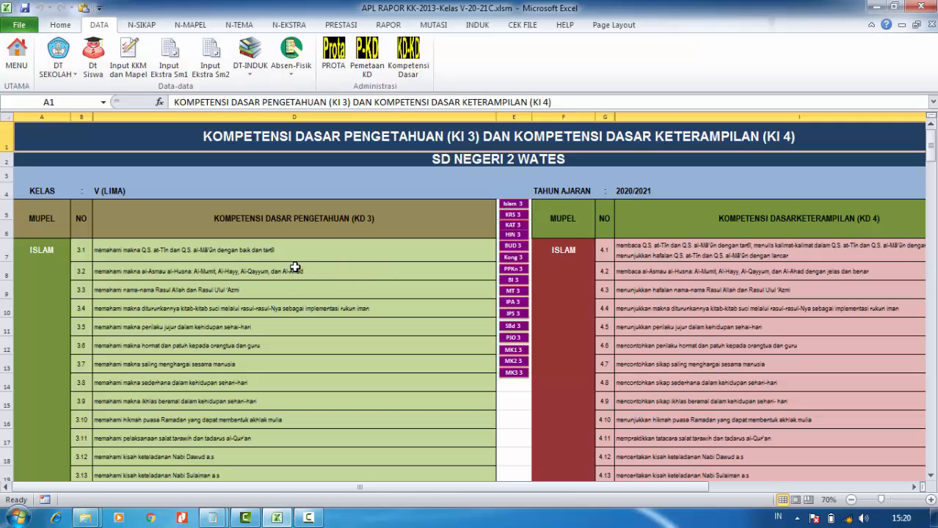
{"action": "scroll", "coordinate": [322, 251], "scroll_direction": "down", "scroll_amount": 7}
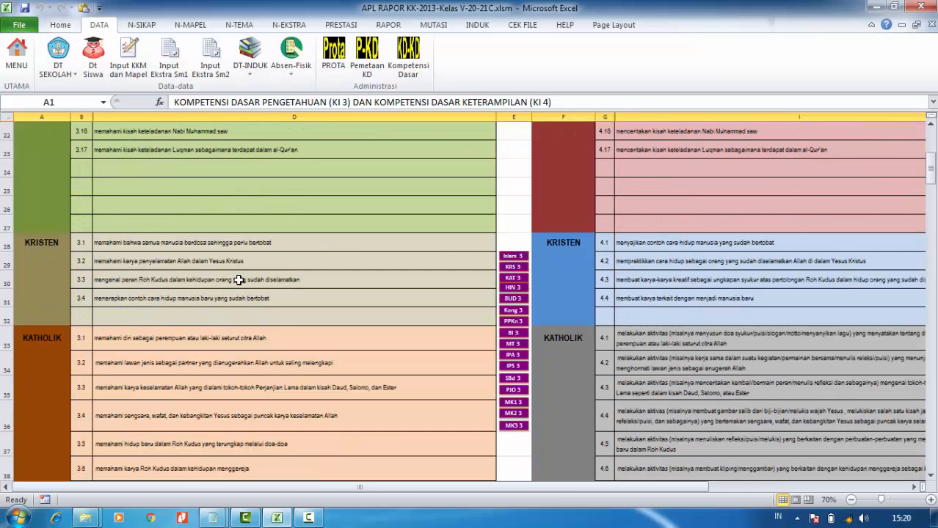
{"action": "left_click", "coordinate": [238, 280]}
{"action": "left_click", "coordinate": [736, 297]}
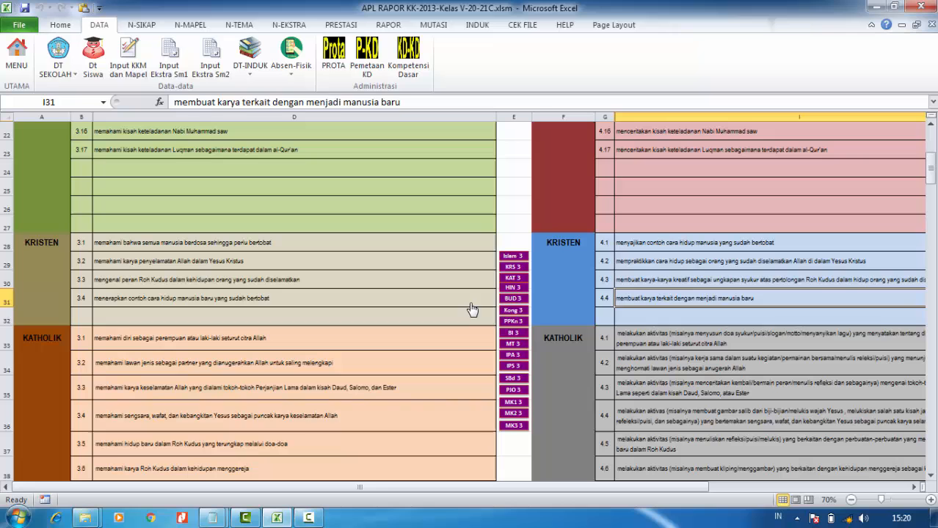
{"action": "left_click", "coordinate": [251, 361]}
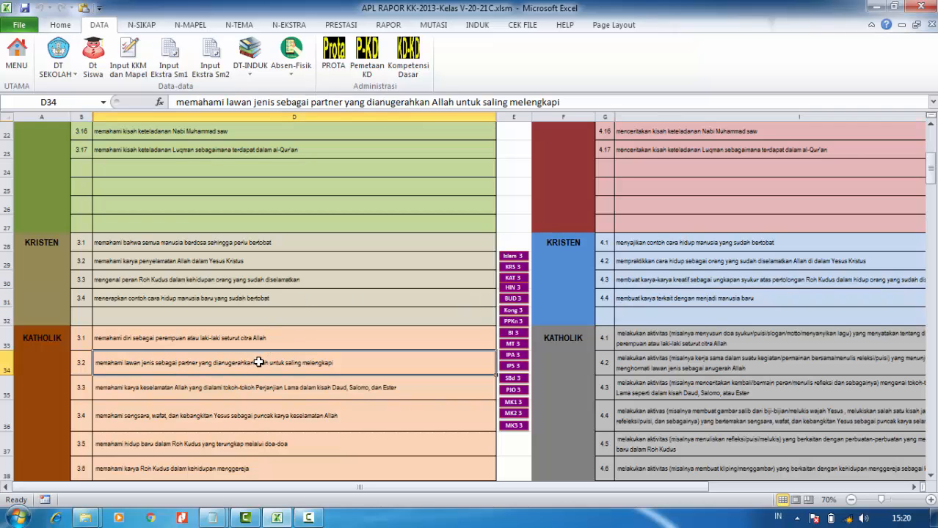
{"action": "scroll", "coordinate": [294, 344], "scroll_direction": "down", "scroll_amount": 3}
{"action": "left_click", "coordinate": [264, 308]}
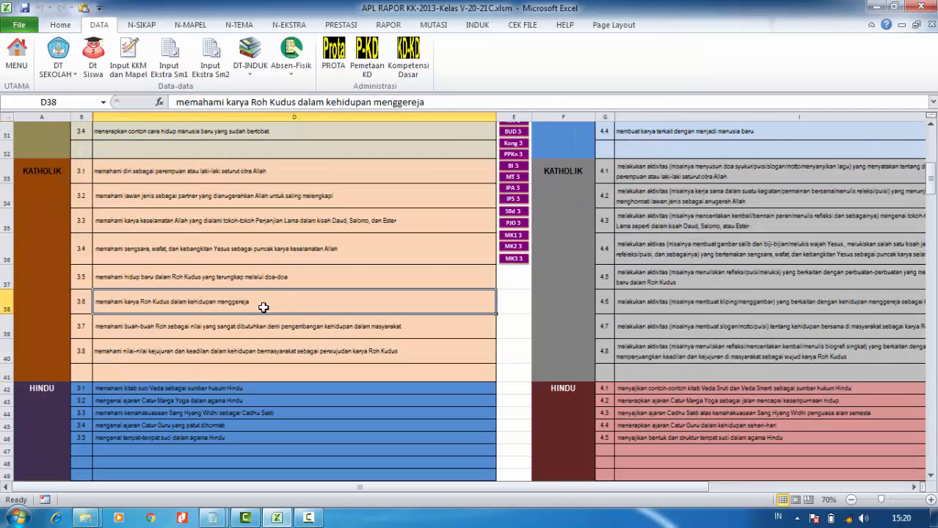
{"action": "scroll", "coordinate": [262, 307], "scroll_direction": "up", "scroll_amount": 10}
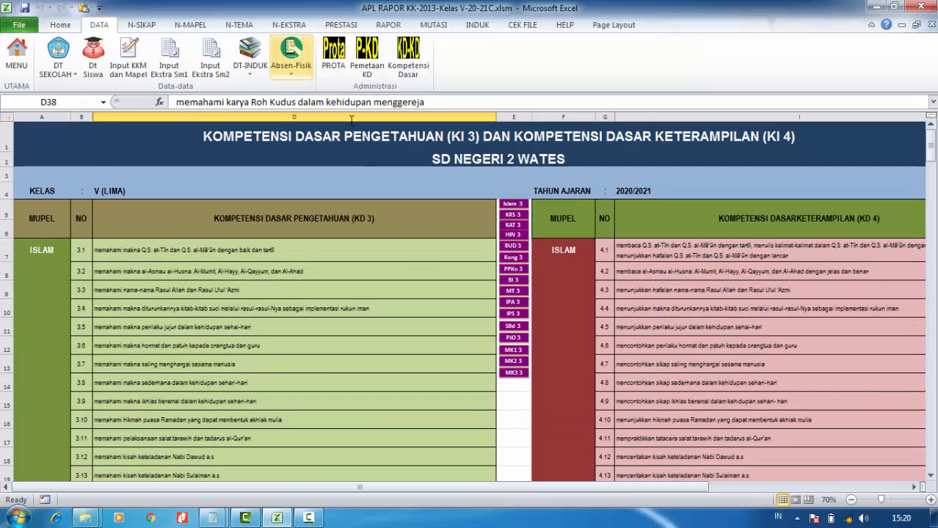
{"action": "scroll", "coordinate": [400, 264], "scroll_direction": "down", "scroll_amount": 10}
{"action": "scroll", "coordinate": [391, 249], "scroll_direction": "down", "scroll_amount": 12}
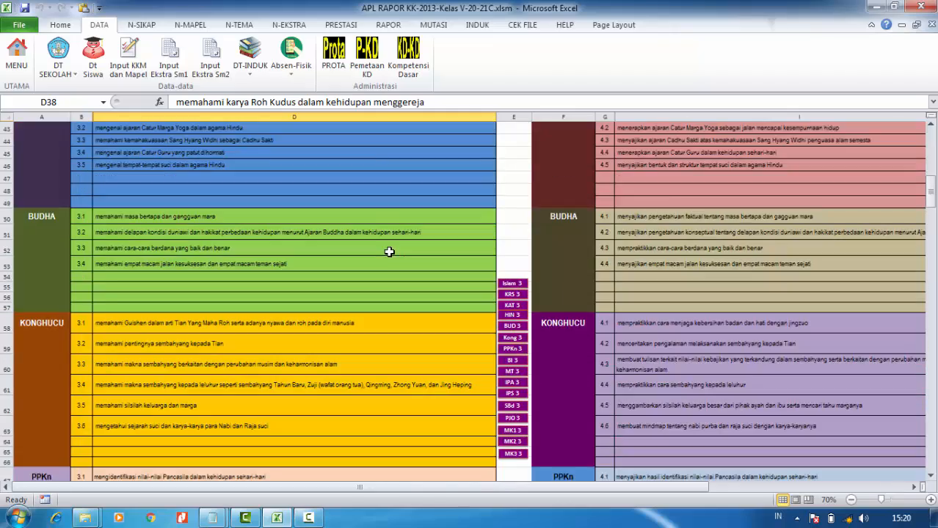
Step: Look through the KD 3 and KD 4 competencies of the general subjects and the local content subjects Bahasa Jawa and Bahasa Inggris
{"action": "scroll", "coordinate": [394, 242], "scroll_direction": "down", "scroll_amount": 4}
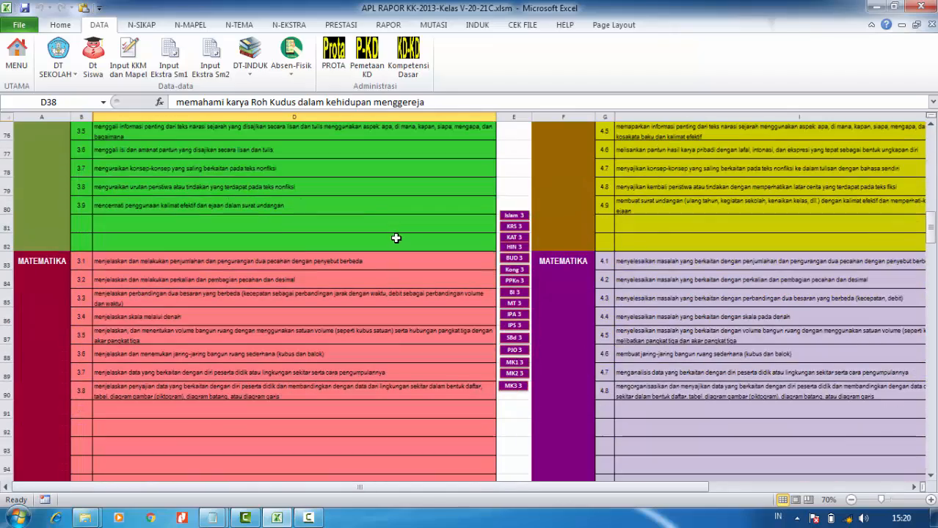
{"action": "scroll", "coordinate": [393, 237], "scroll_direction": "up", "scroll_amount": 19}
{"action": "scroll", "coordinate": [405, 222], "scroll_direction": "down", "scroll_amount": 4}
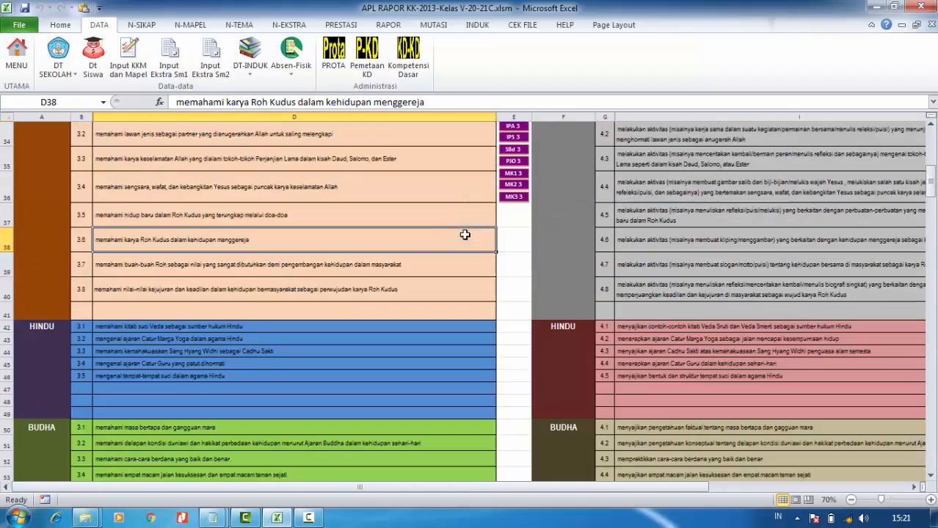
{"action": "left_click", "coordinate": [513, 181]}
{"action": "scroll", "coordinate": [320, 331], "scroll_direction": "down", "scroll_amount": 8}
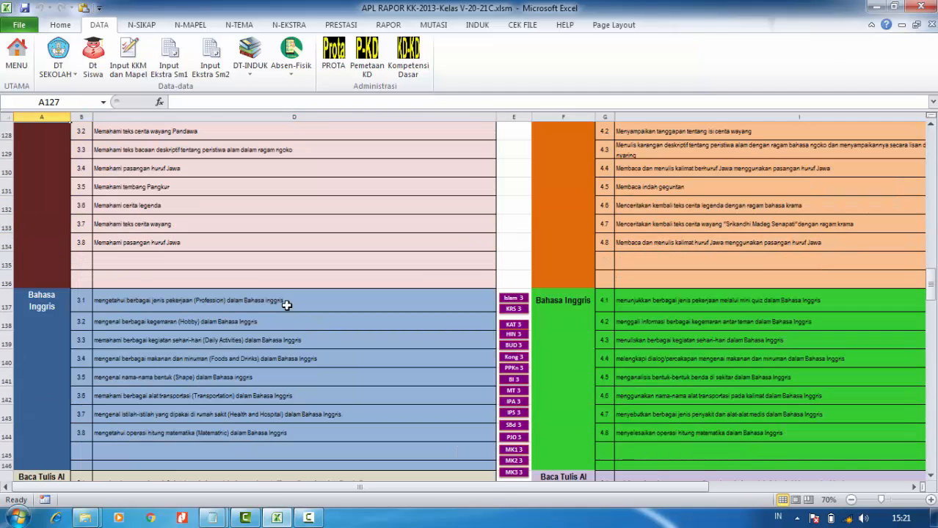
{"action": "scroll", "coordinate": [167, 223], "scroll_direction": "up", "scroll_amount": 1}
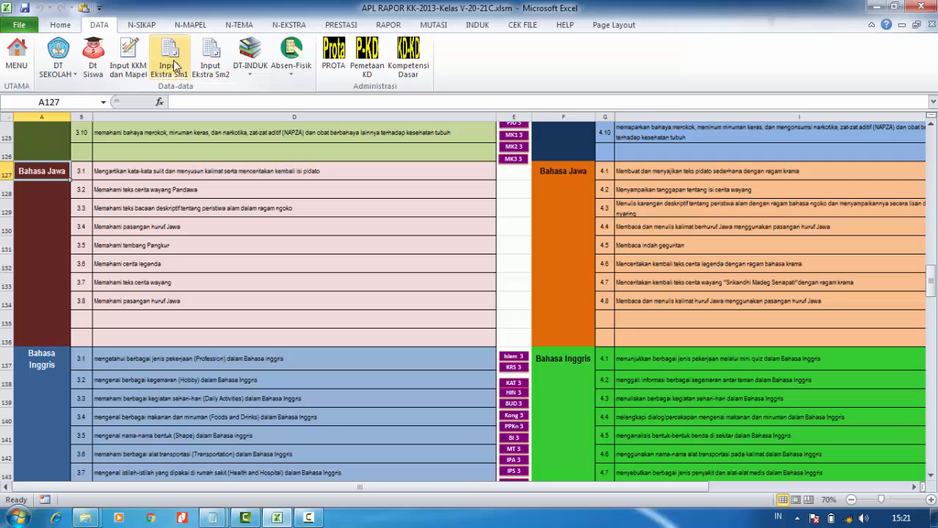
Step: View the KKM and subject input sheet, and go back to the Bahasa Jawa section of the Kompetensi Dasar sheet
{"action": "left_click", "coordinate": [131, 62]}
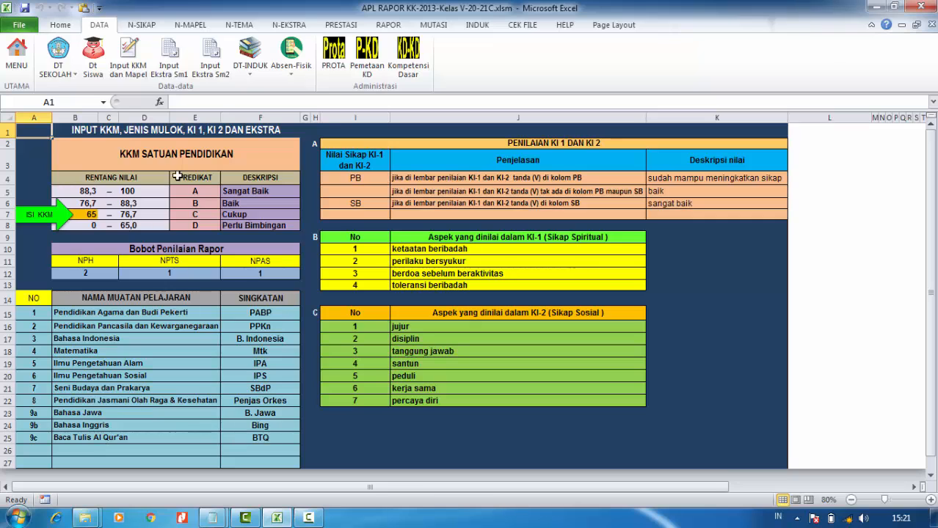
{"action": "left_click", "coordinate": [415, 77]}
{"action": "scroll", "coordinate": [245, 366], "scroll_direction": "down", "scroll_amount": 4}
{"action": "scroll", "coordinate": [366, 309], "scroll_direction": "up", "scroll_amount": 4}
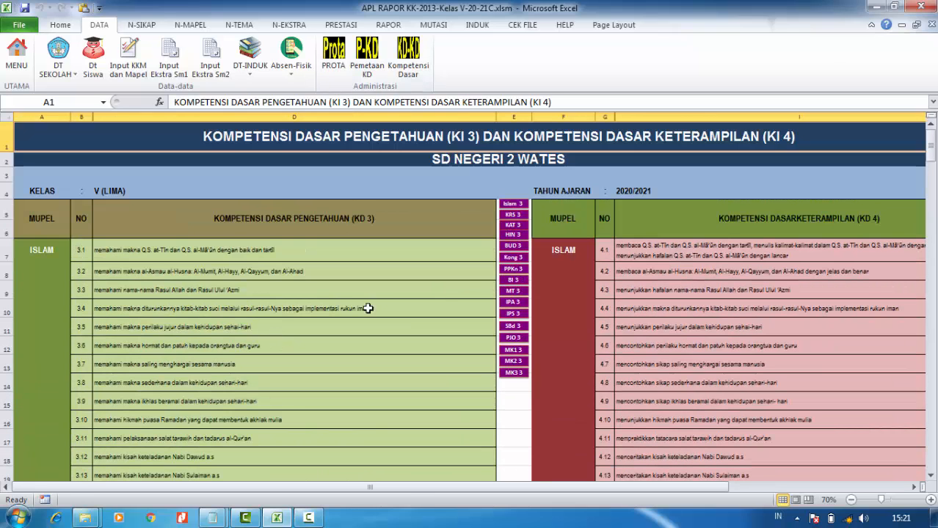
{"action": "left_click", "coordinate": [516, 349]}
{"action": "scroll", "coordinate": [219, 417], "scroll_direction": "down", "scroll_amount": 3}
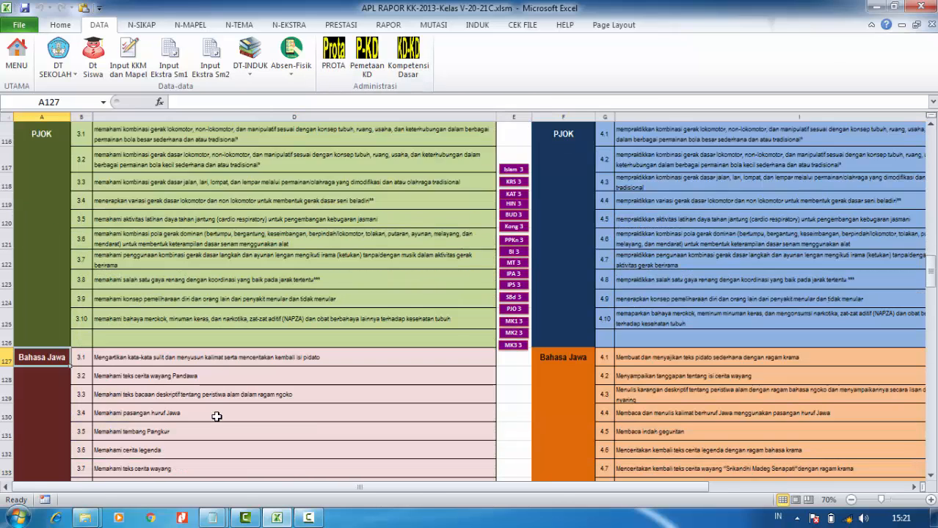
Step: Go through the Bahasa Jawa knowledge competencies (KD 3) from 3.1 to 3.8
{"action": "left_click", "coordinate": [201, 291]}
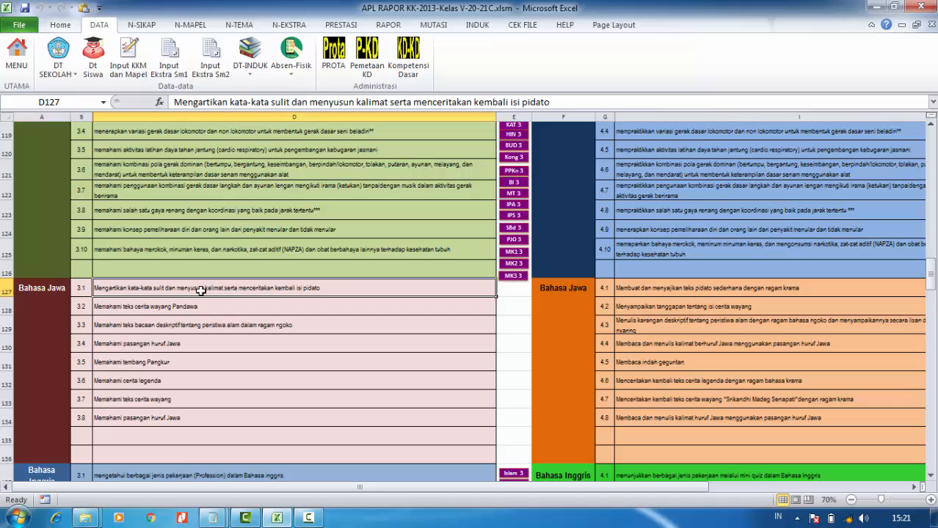
{"action": "left_click", "coordinate": [153, 308]}
{"action": "left_click", "coordinate": [143, 326]}
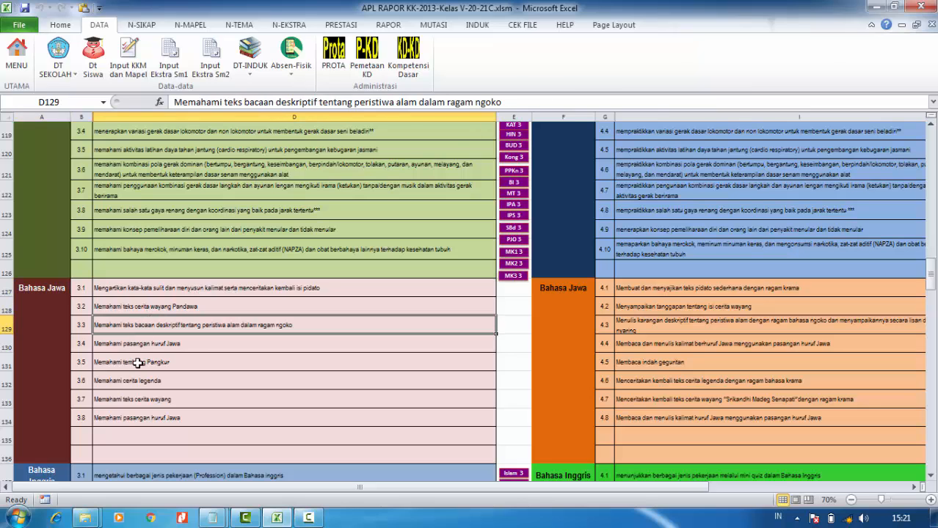
{"action": "left_click", "coordinate": [132, 345]}
{"action": "left_click", "coordinate": [126, 365]}
{"action": "left_click", "coordinate": [128, 386]}
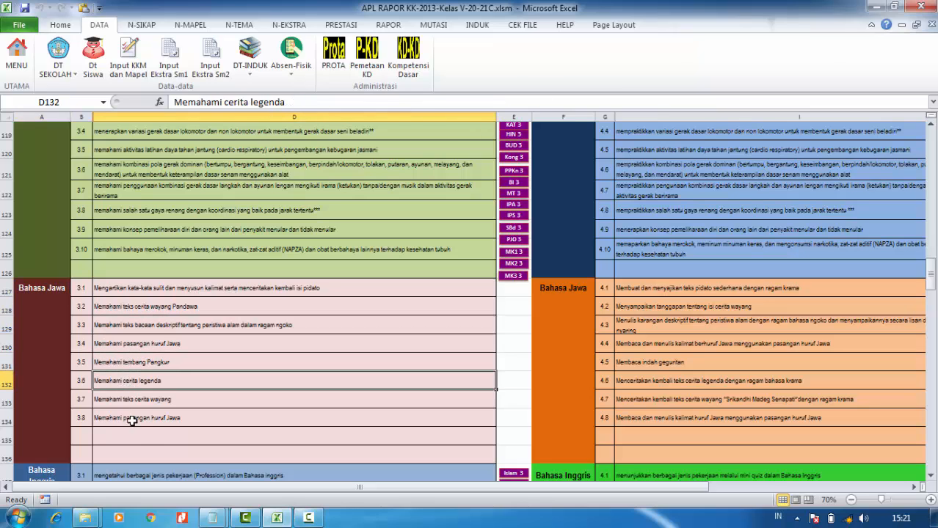
{"action": "left_click", "coordinate": [138, 430]}
{"action": "left_click", "coordinate": [140, 402]}
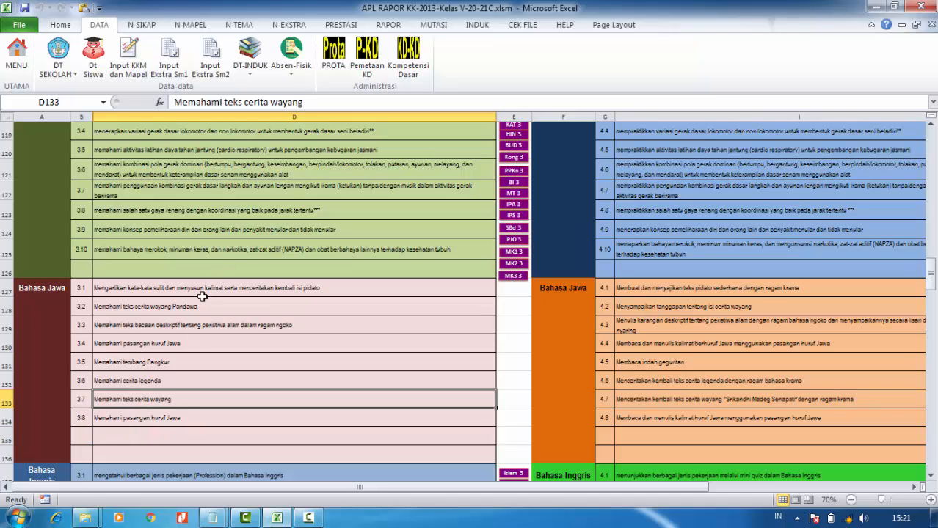
Step: Check the Bahasa Jawa skill competencies 4.1 and 4.2, and glance back over the earlier subjects
{"action": "left_click", "coordinate": [650, 287]}
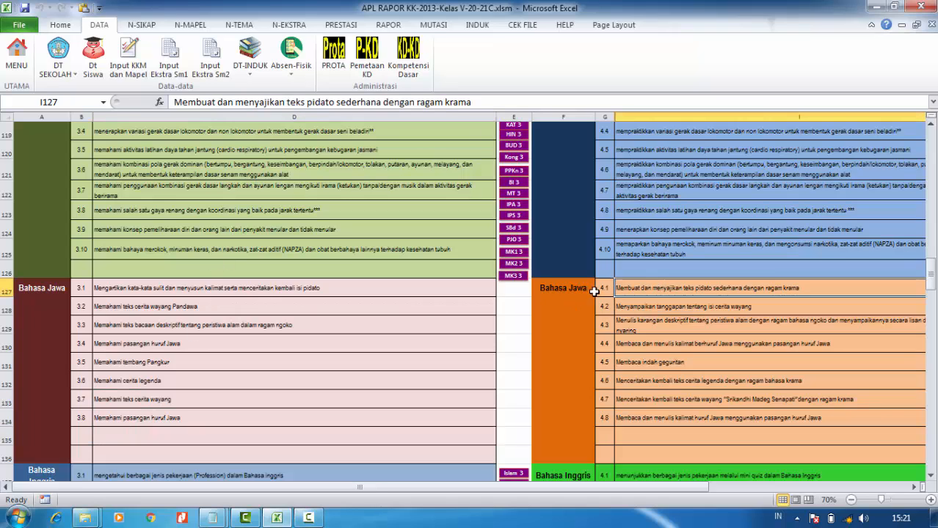
{"action": "left_click", "coordinate": [640, 309]}
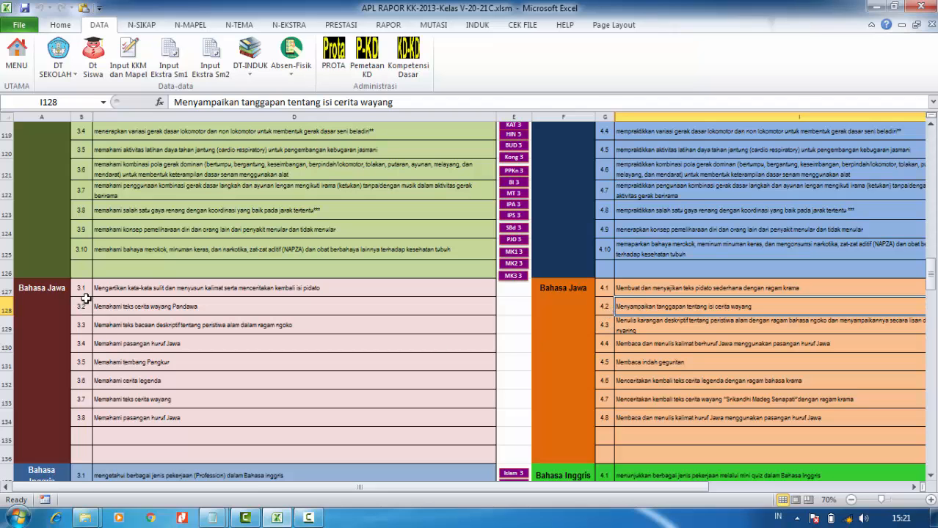
{"action": "scroll", "coordinate": [196, 320], "scroll_direction": "down", "scroll_amount": 2}
{"action": "scroll", "coordinate": [257, 312], "scroll_direction": "up", "scroll_amount": 2}
{"action": "scroll", "coordinate": [283, 312], "scroll_direction": "up", "scroll_amount": 13}
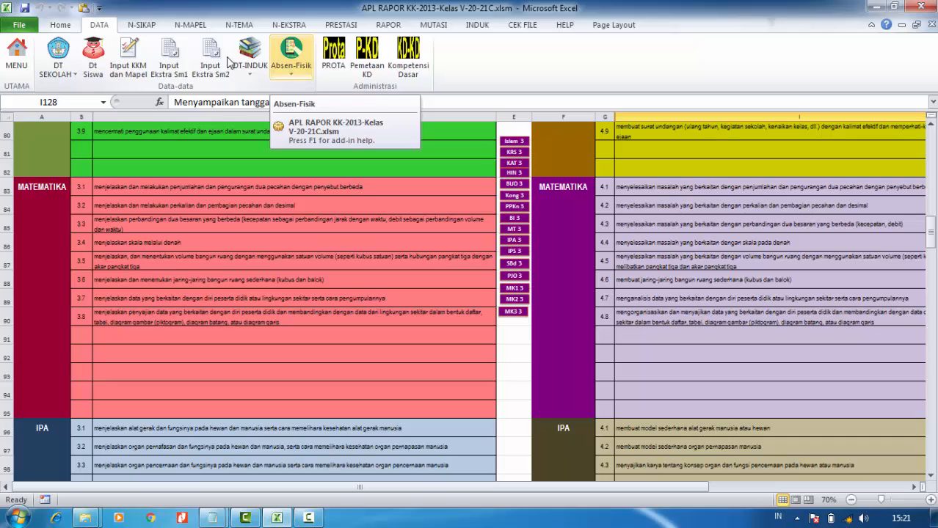
Step: View the Dt Sekolah 1 sheet, check the school name on the main menu sheet, and return to Dt Sekolah 1
{"action": "left_click", "coordinate": [68, 66]}
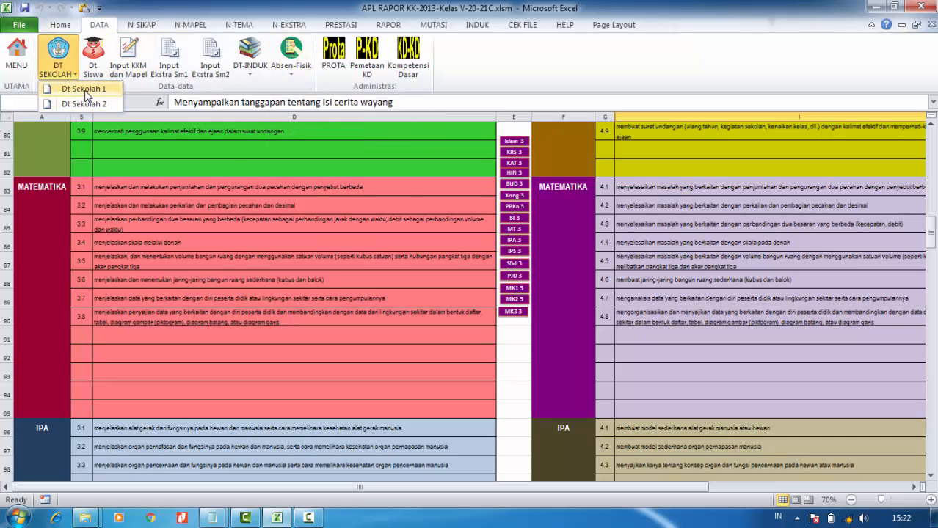
{"action": "left_click", "coordinate": [84, 89]}
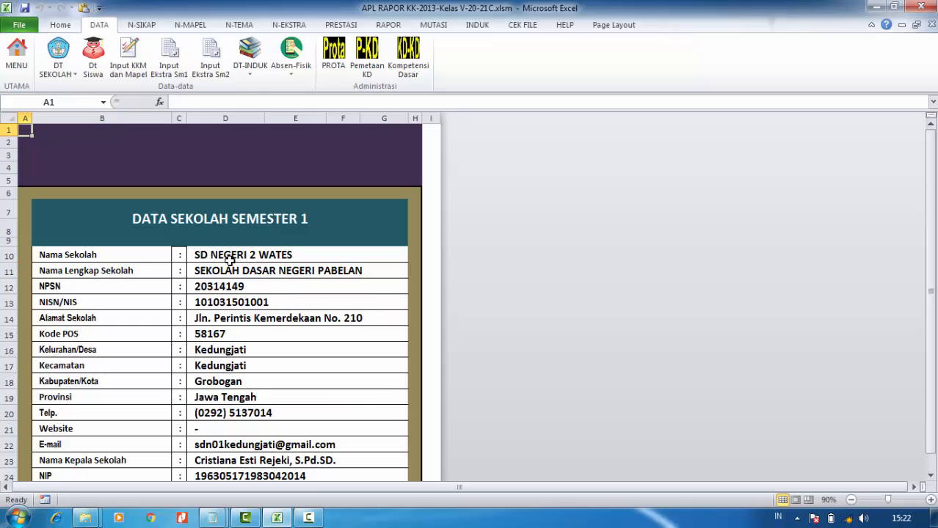
{"action": "left_click", "coordinate": [17, 57]}
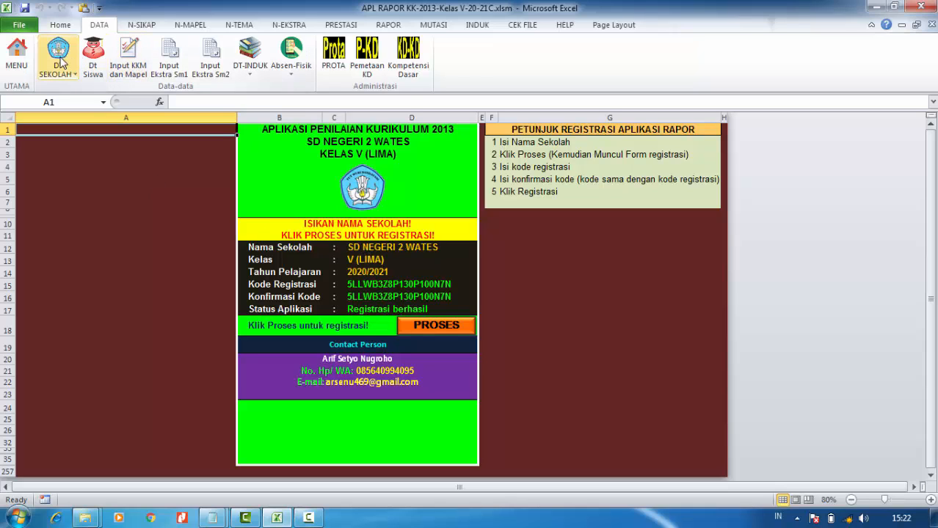
{"action": "left_click", "coordinate": [58, 70]}
{"action": "left_click", "coordinate": [83, 89]}
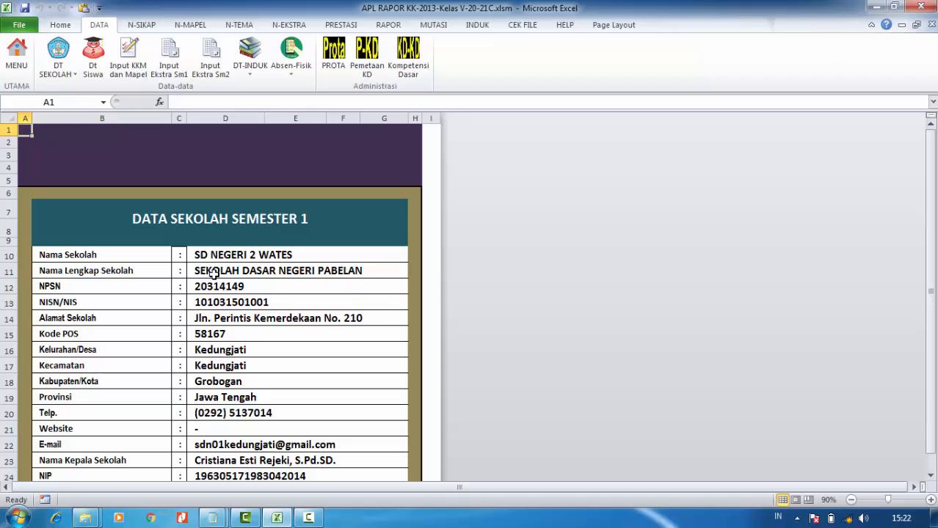
Step: Change the full school name (Nama Lengkap Sekolah) in the semester 1 school data to SEKOLAH DASAR NEGERI 2 WATES
{"action": "left_click", "coordinate": [252, 273]}
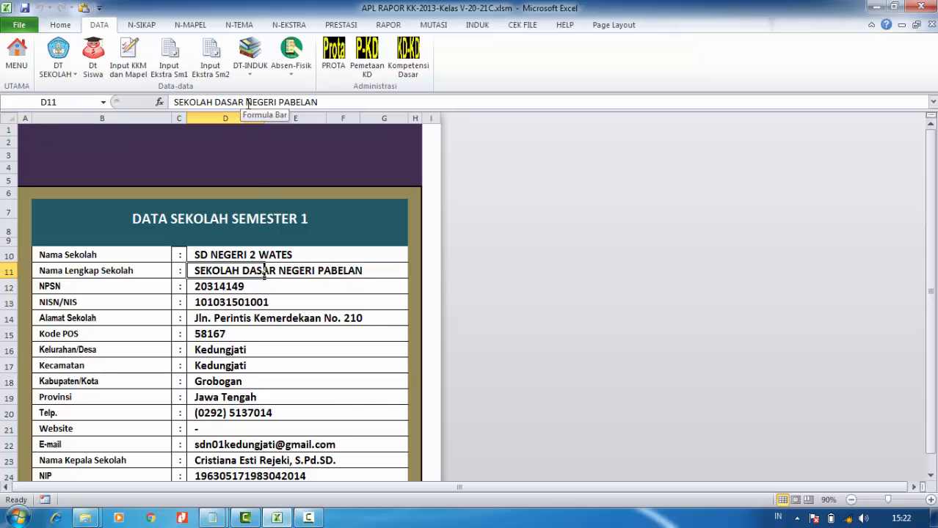
{"action": "left_click_drag", "start_coordinate": [279, 103], "coordinate": [323, 102]}
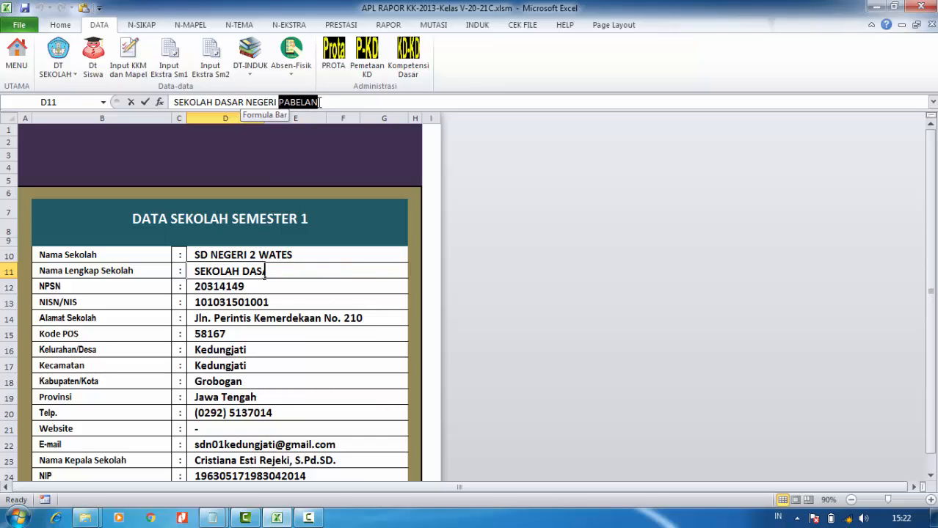
{"action": "type", "text": "2 "}
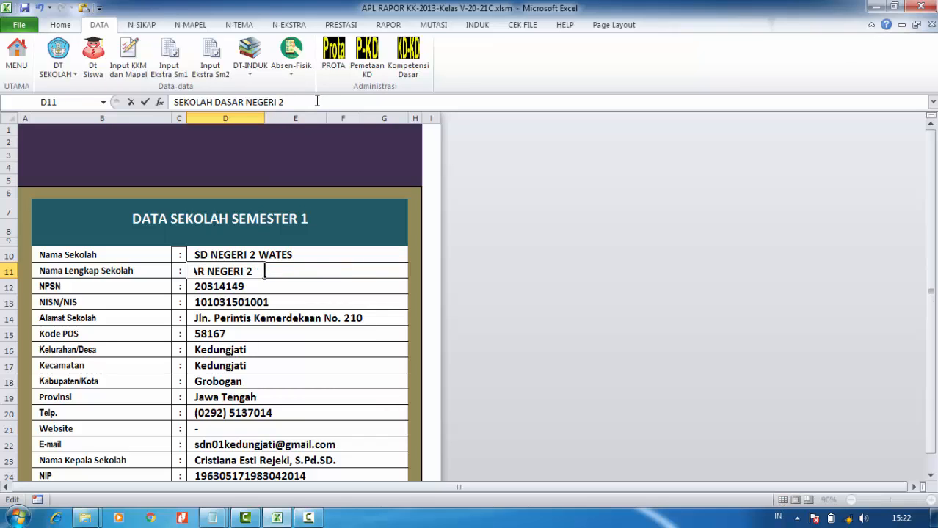
{"action": "type", "text": "WATES"}
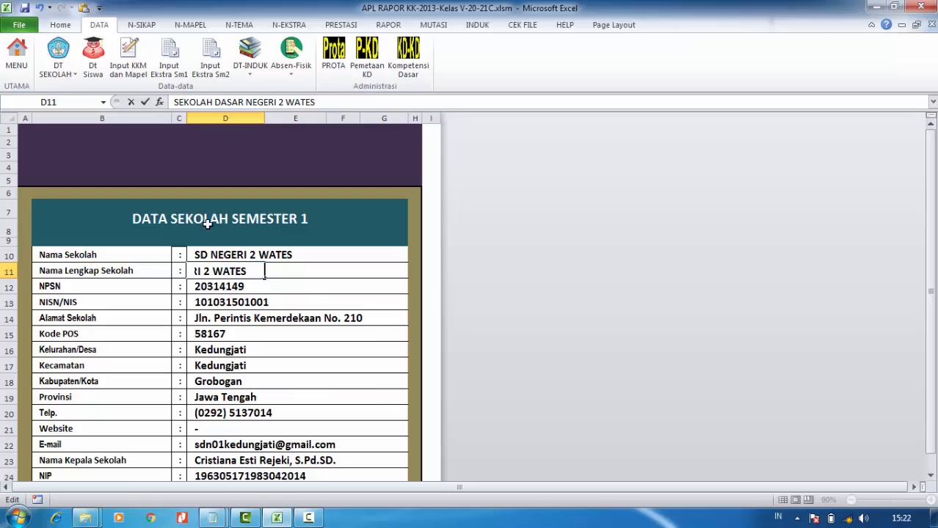
{"action": "left_click", "coordinate": [248, 292]}
Step: Review the remaining semester 1 school data, including the principal's NIP, class, semester and school year fields
{"action": "scroll", "coordinate": [266, 274], "scroll_direction": "down", "scroll_amount": 2}
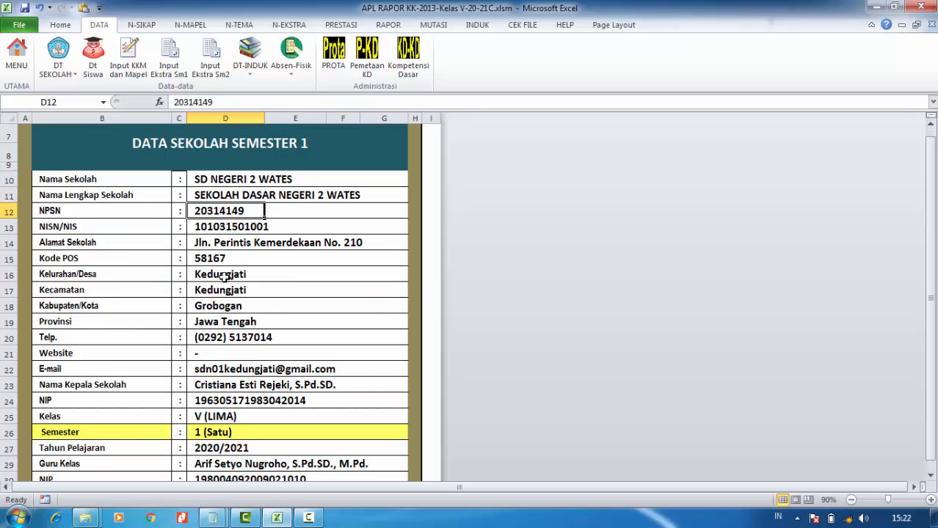
{"action": "scroll", "coordinate": [225, 313], "scroll_direction": "down", "scroll_amount": 1}
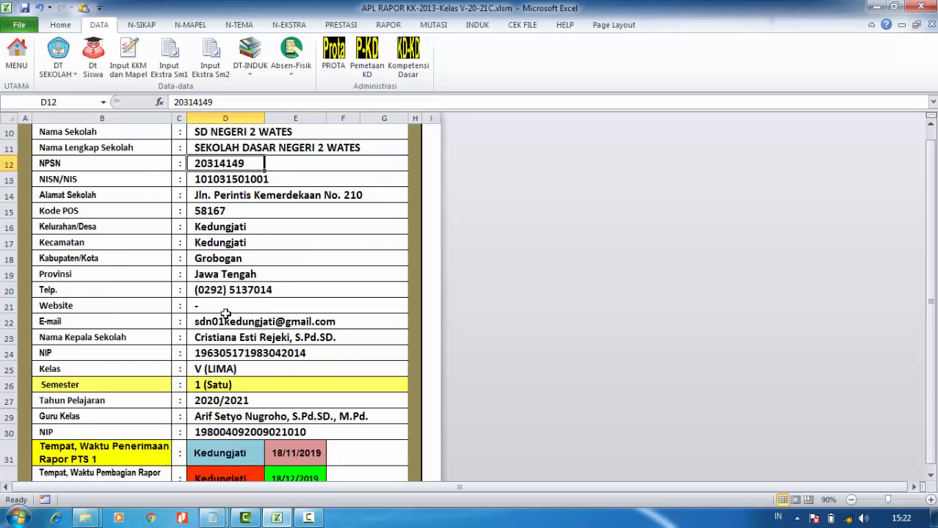
{"action": "scroll", "coordinate": [227, 319], "scroll_direction": "down", "scroll_amount": 1}
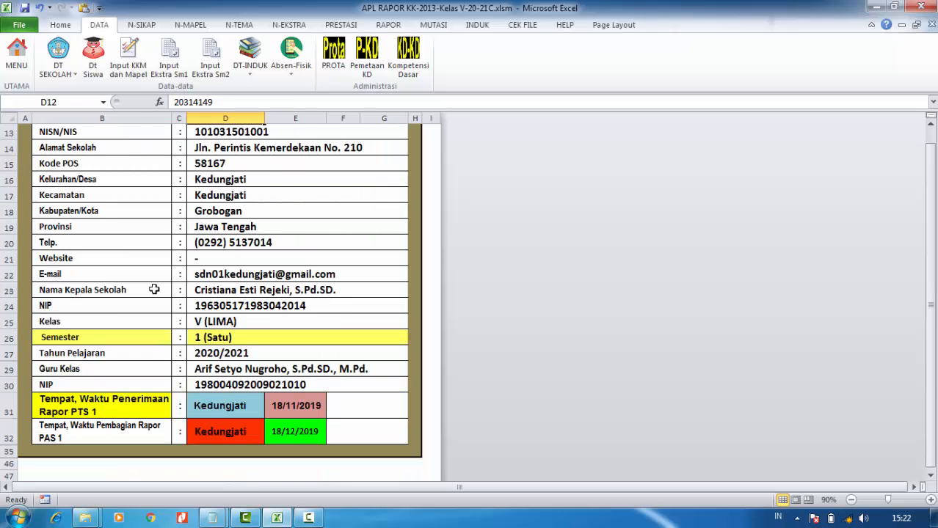
{"action": "left_click", "coordinate": [219, 303]}
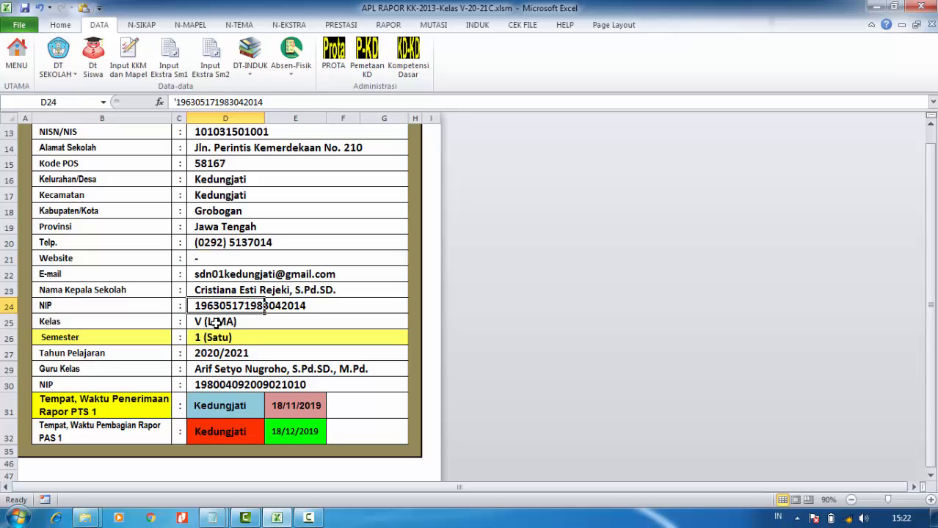
{"action": "left_click", "coordinate": [217, 323]}
{"action": "left_click", "coordinate": [211, 355]}
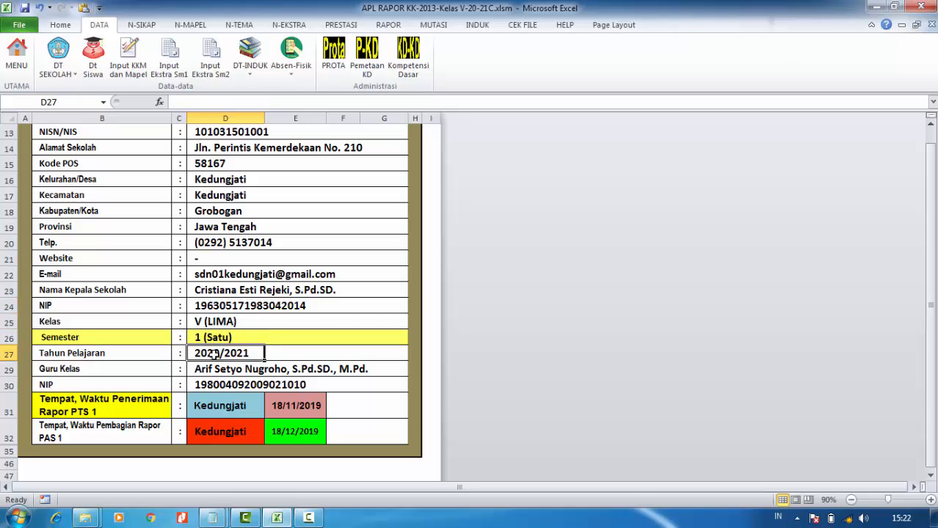
{"action": "left_click", "coordinate": [219, 337]}
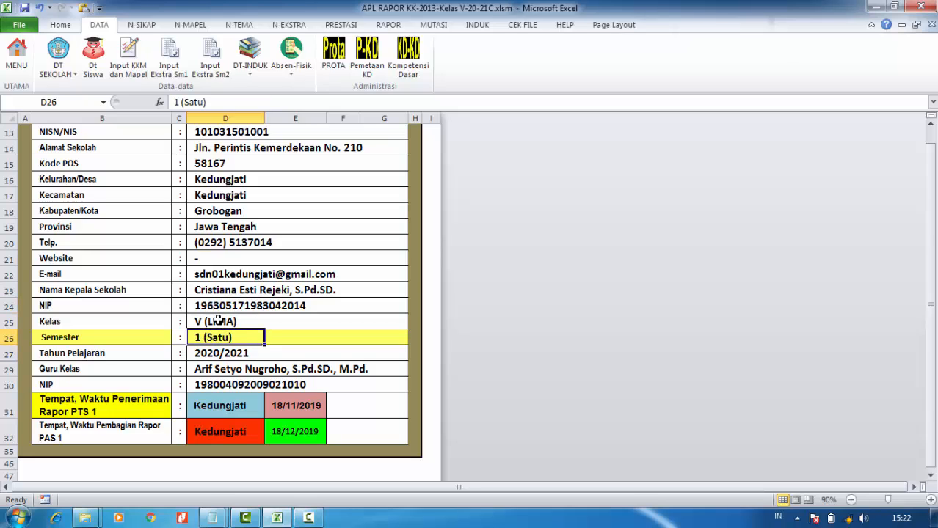
{"action": "left_click", "coordinate": [217, 321]}
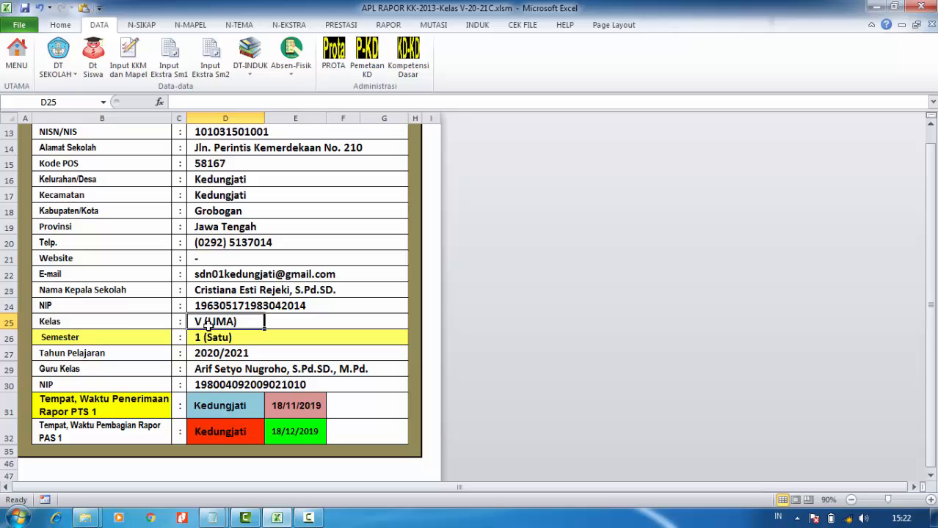
{"action": "left_click", "coordinate": [217, 353]}
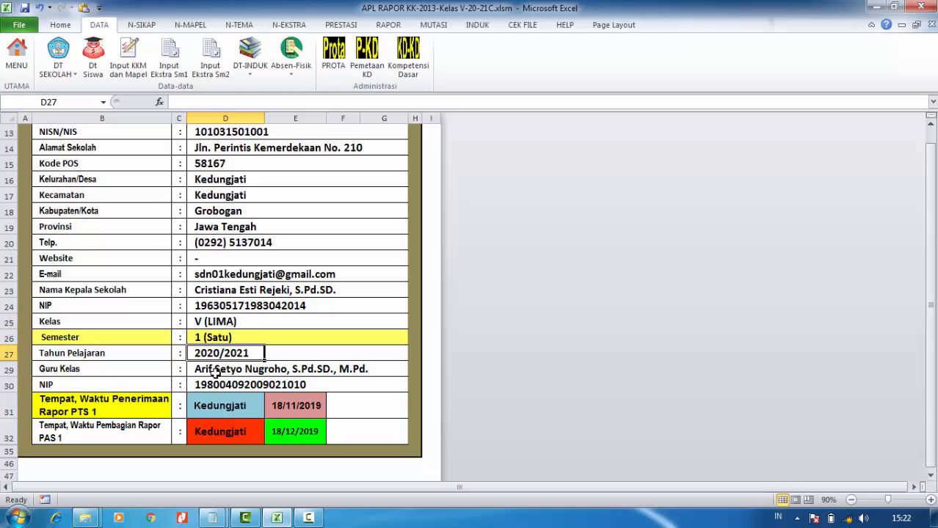
Step: Examine the place and date fields for handing out the PTS 1 and PAS 1 report cards
{"action": "scroll", "coordinate": [223, 362], "scroll_direction": "down", "scroll_amount": 1}
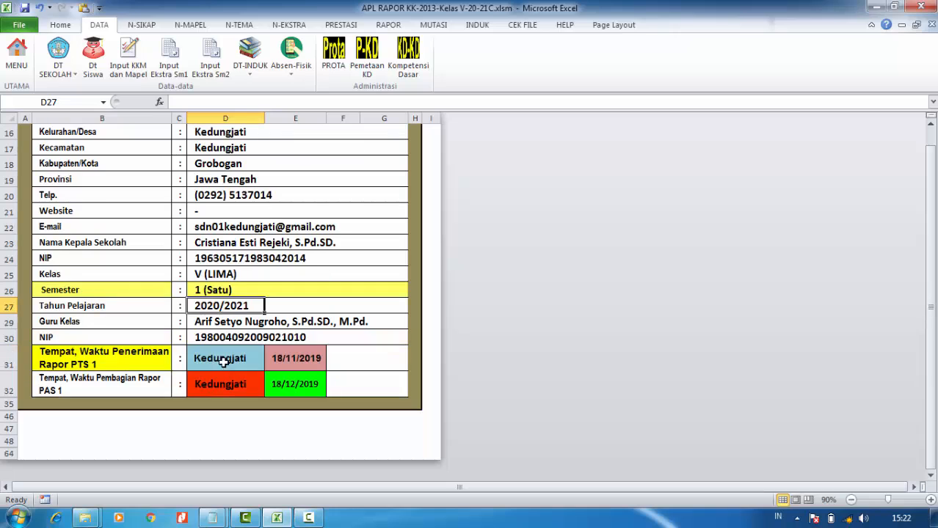
{"action": "left_click", "coordinate": [208, 356]}
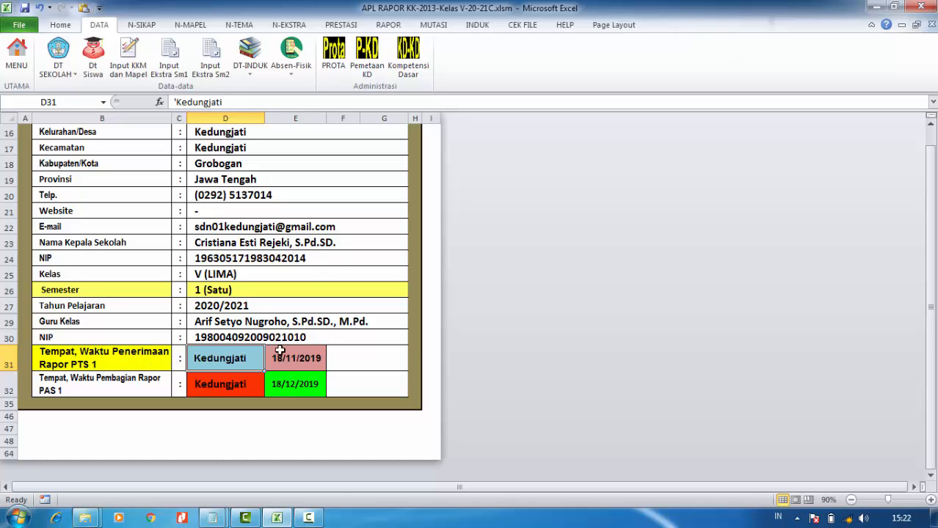
{"action": "left_click", "coordinate": [81, 391]}
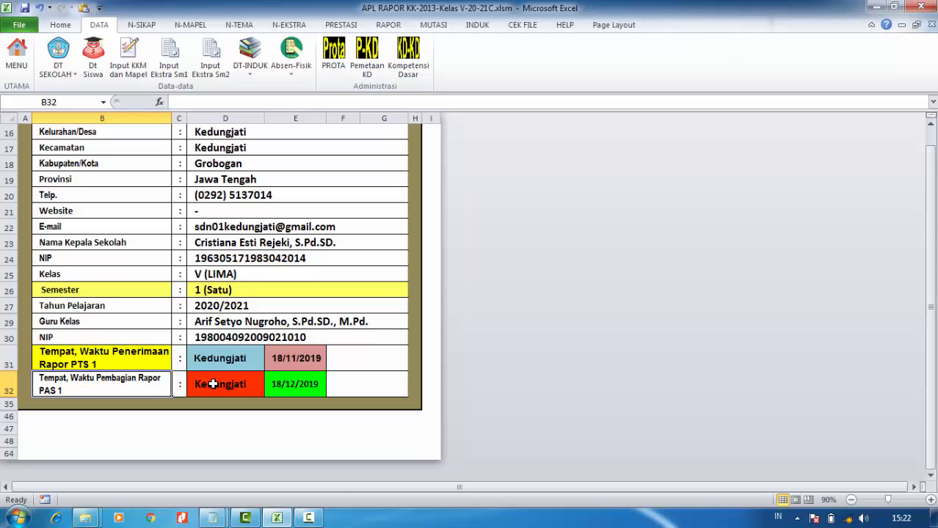
{"action": "left_click", "coordinate": [278, 387]}
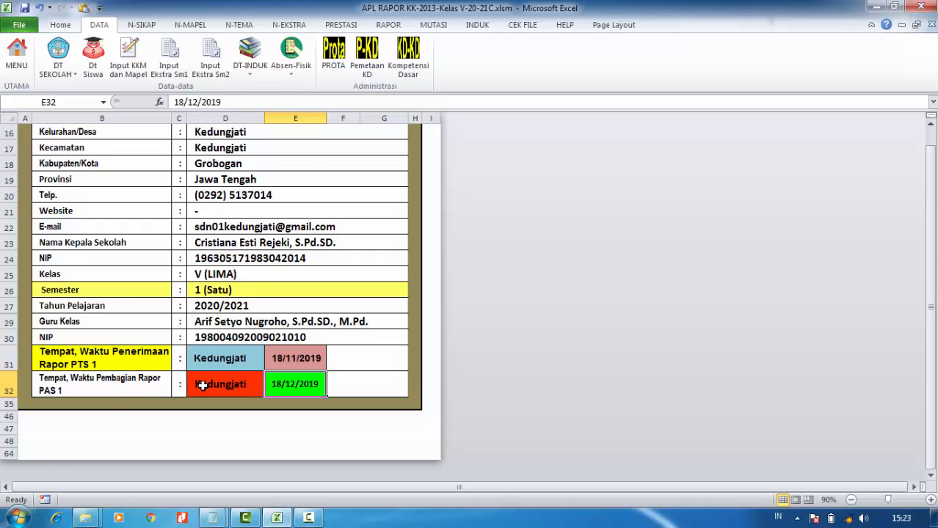
{"action": "left_click", "coordinate": [112, 387]}
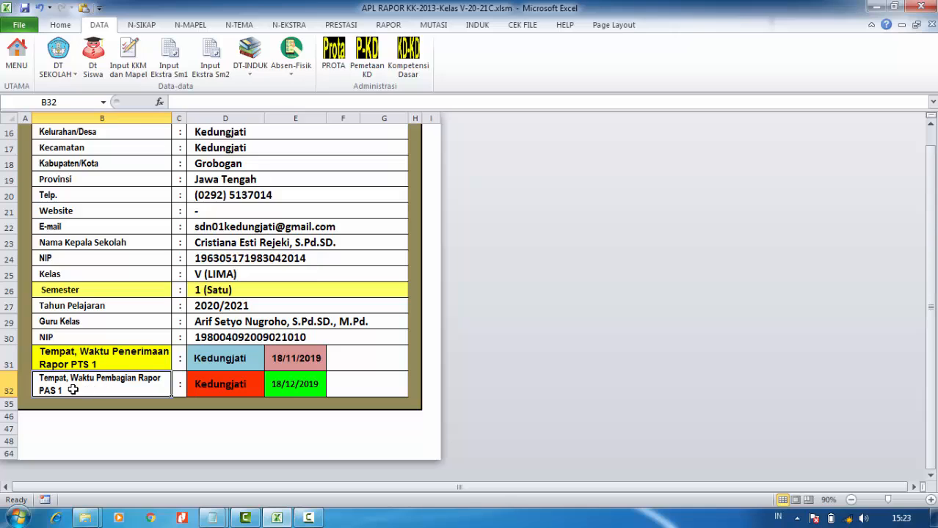
Step: Check the place and date for the PAS 1 report card and the date for the PTS 1 report card
{"action": "left_click", "coordinate": [223, 386]}
{"action": "left_click", "coordinate": [276, 385]}
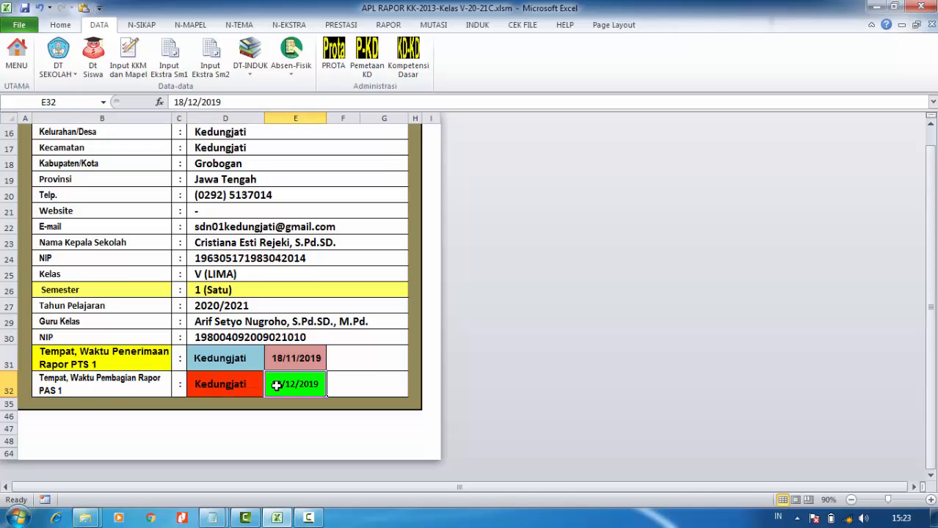
{"action": "left_click", "coordinate": [304, 359]}
{"action": "scroll", "coordinate": [309, 351], "scroll_direction": "up", "scroll_amount": 4}
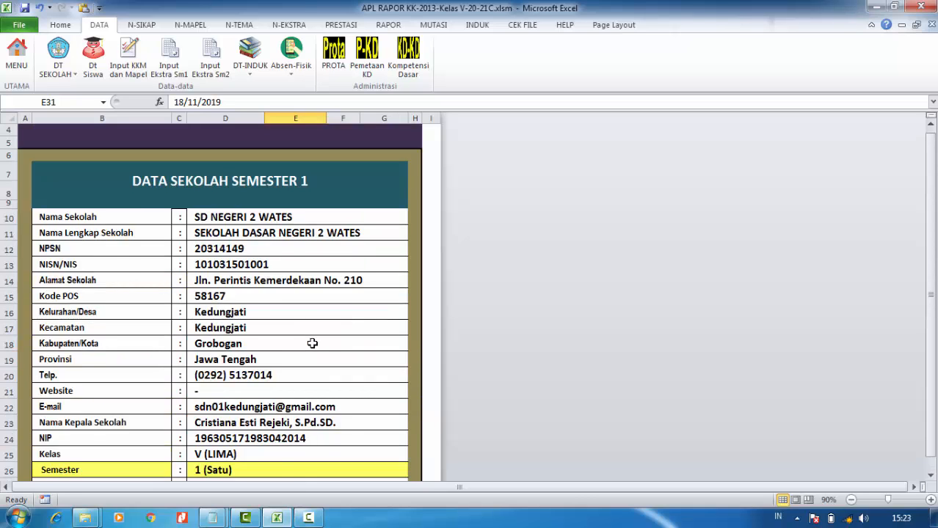
{"action": "scroll", "coordinate": [312, 342], "scroll_direction": "up", "scroll_amount": 1}
Step: Open the Dt Sekolah 2 sheet and review the semester 2 school data down to the PTS 2 and PAS 2 report dates
{"action": "left_click", "coordinate": [58, 74]}
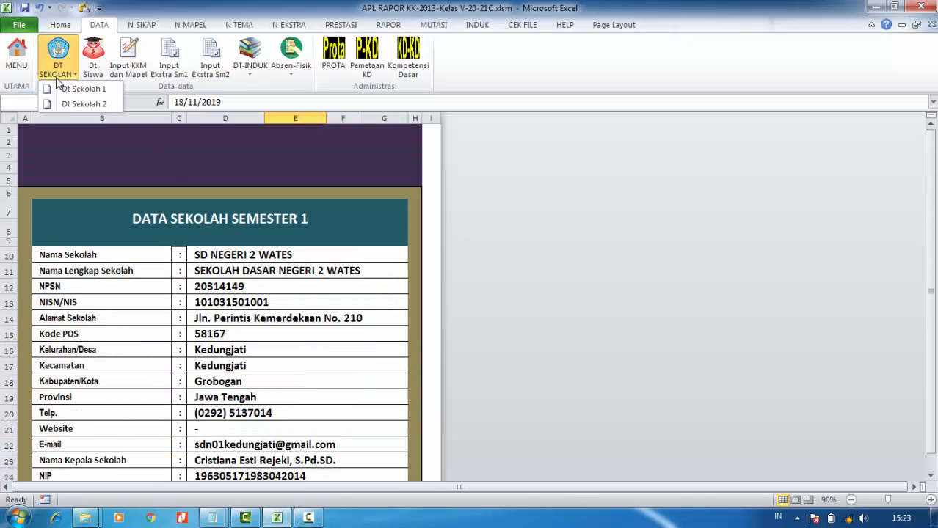
{"action": "left_click", "coordinate": [69, 104]}
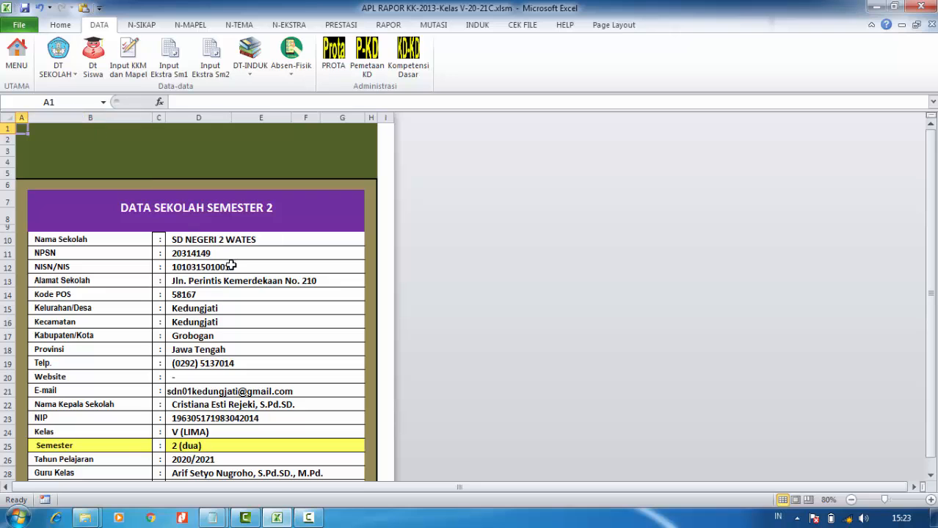
{"action": "scroll", "coordinate": [232, 266], "scroll_direction": "down", "scroll_amount": 4}
{"action": "scroll", "coordinate": [234, 266], "scroll_direction": "down", "scroll_amount": 1}
{"action": "scroll", "coordinate": [234, 265], "scroll_direction": "up", "scroll_amount": 3}
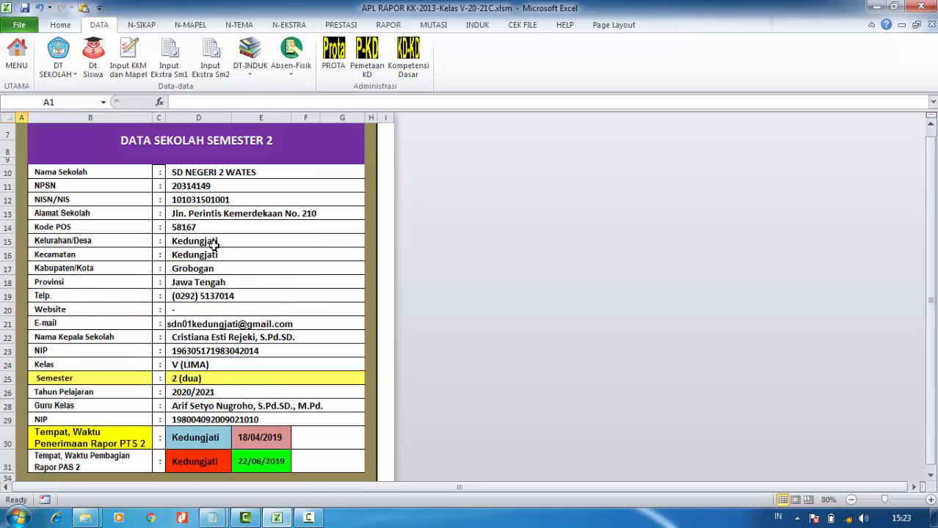
{"action": "scroll", "coordinate": [150, 165], "scroll_direction": "up", "scroll_amount": 2}
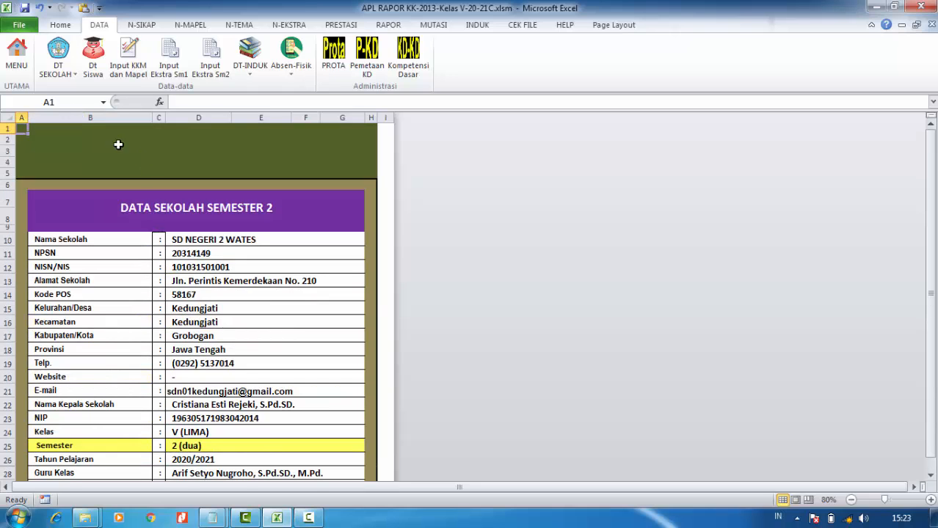
Step: Open the Dt Siswa sheet and look through the student list from the first entry to the empty rows
{"action": "left_click", "coordinate": [92, 65]}
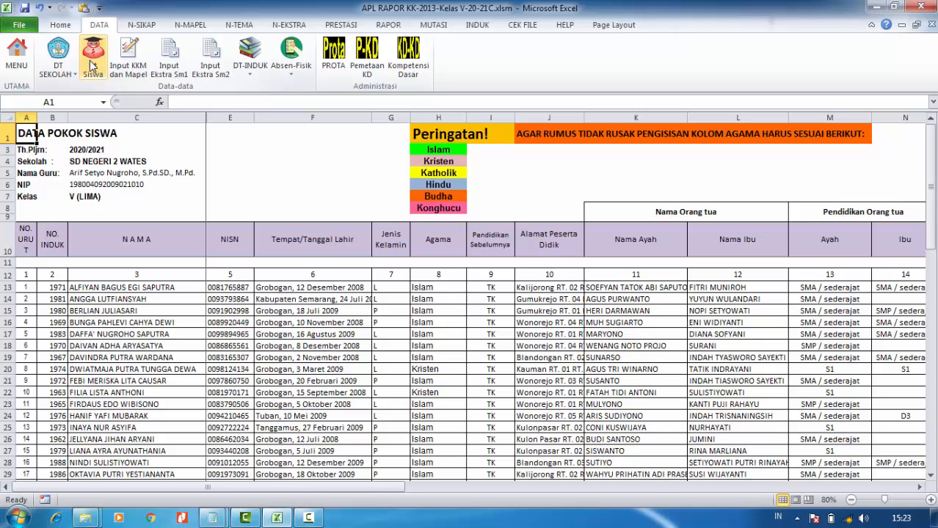
{"action": "scroll", "coordinate": [187, 295], "scroll_direction": "down", "scroll_amount": 1}
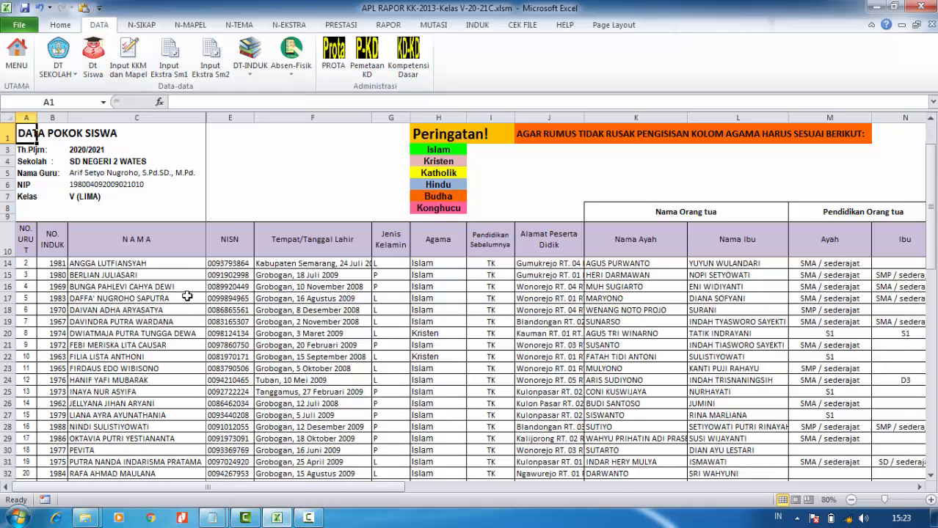
{"action": "scroll", "coordinate": [187, 292], "scroll_direction": "down", "scroll_amount": 2}
{"action": "scroll", "coordinate": [184, 287], "scroll_direction": "up", "scroll_amount": 3}
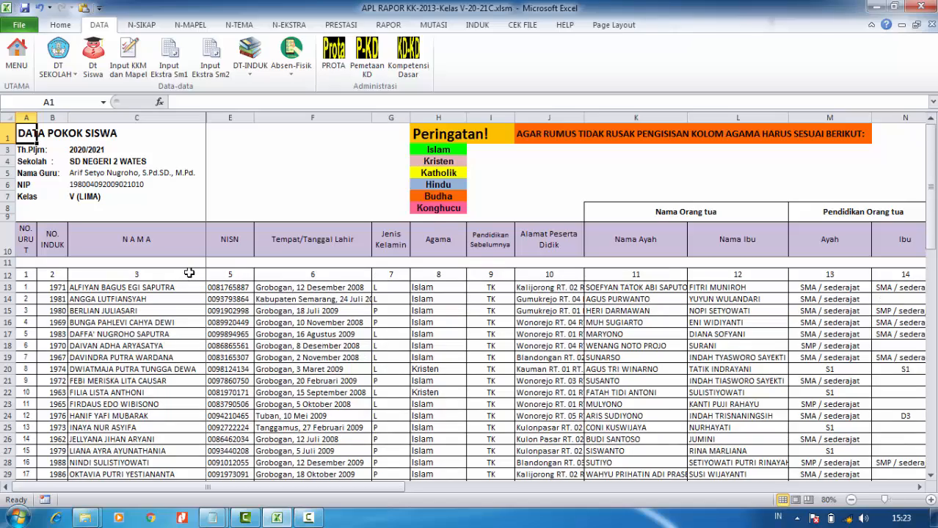
{"action": "scroll", "coordinate": [133, 300], "scroll_direction": "down", "scroll_amount": 10}
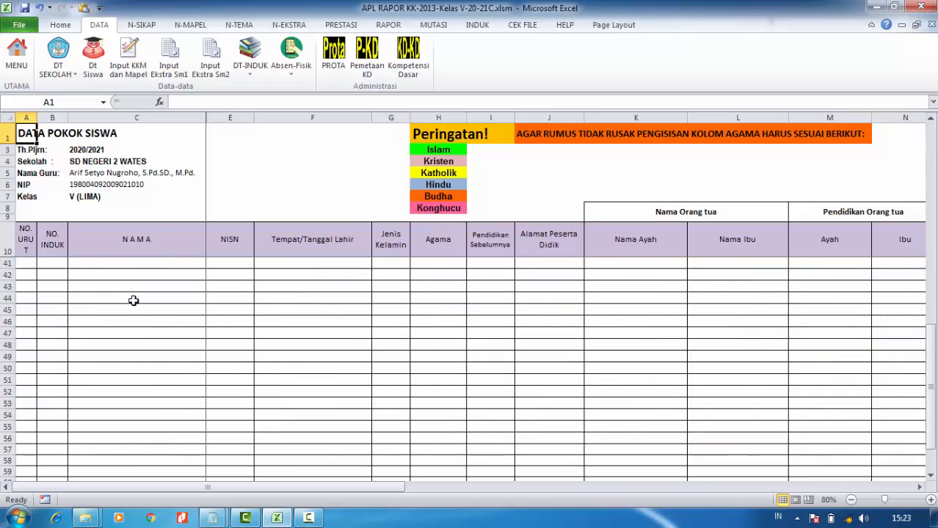
{"action": "scroll", "coordinate": [136, 302], "scroll_direction": "up", "scroll_amount": 7}
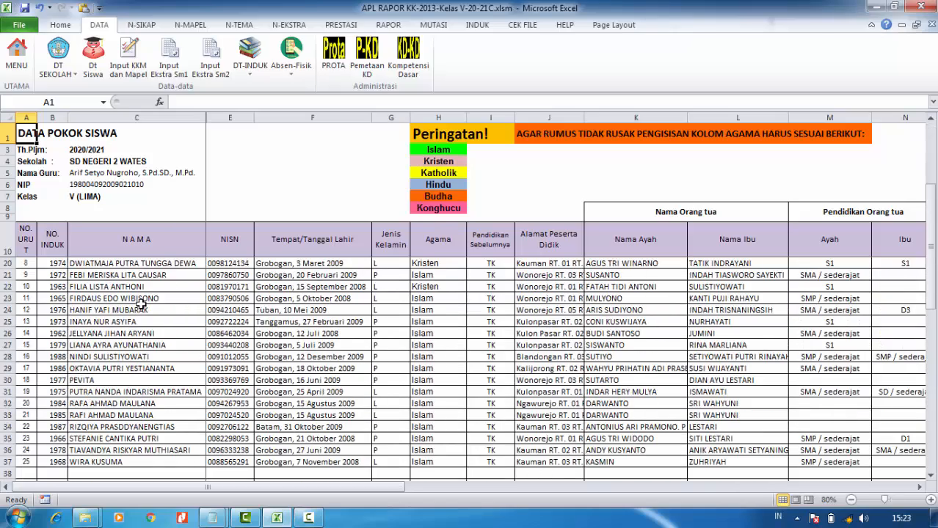
{"action": "scroll", "coordinate": [139, 304], "scroll_direction": "up", "scroll_amount": 3}
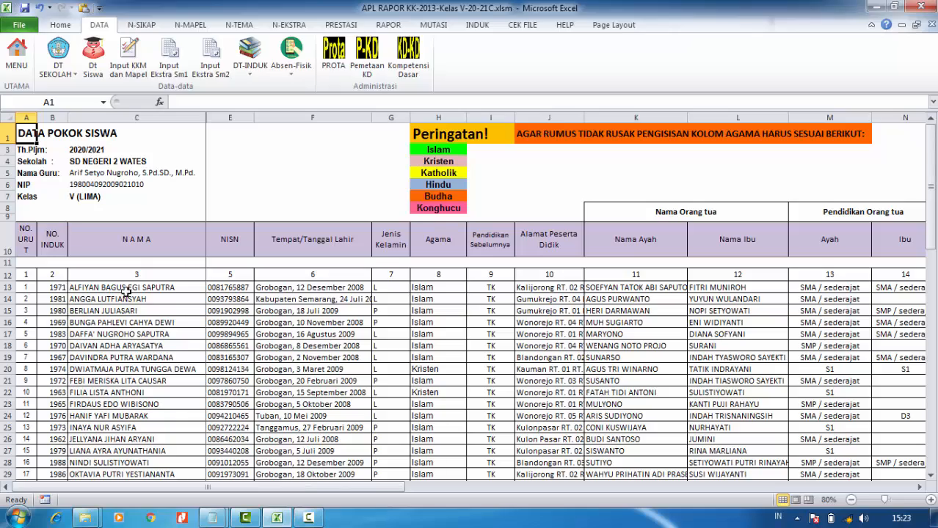
{"action": "scroll", "coordinate": [173, 288], "scroll_direction": "down", "scroll_amount": 6}
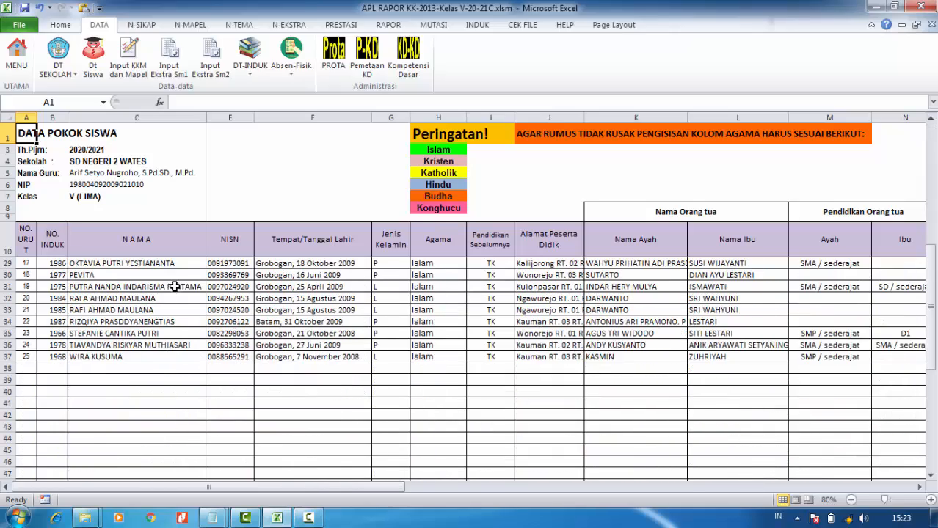
{"action": "scroll", "coordinate": [180, 277], "scroll_direction": "down", "scroll_amount": 1}
{"action": "scroll", "coordinate": [184, 286], "scroll_direction": "up", "scroll_amount": 8}
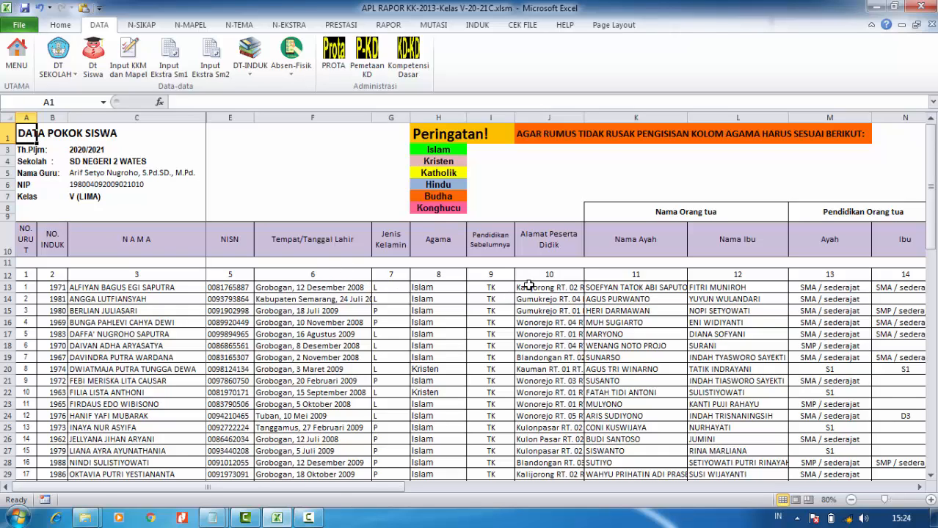
Step: View the Jenis Kelamin options for the first student and dismiss the Windows color scheme message
{"action": "left_click", "coordinate": [401, 286]}
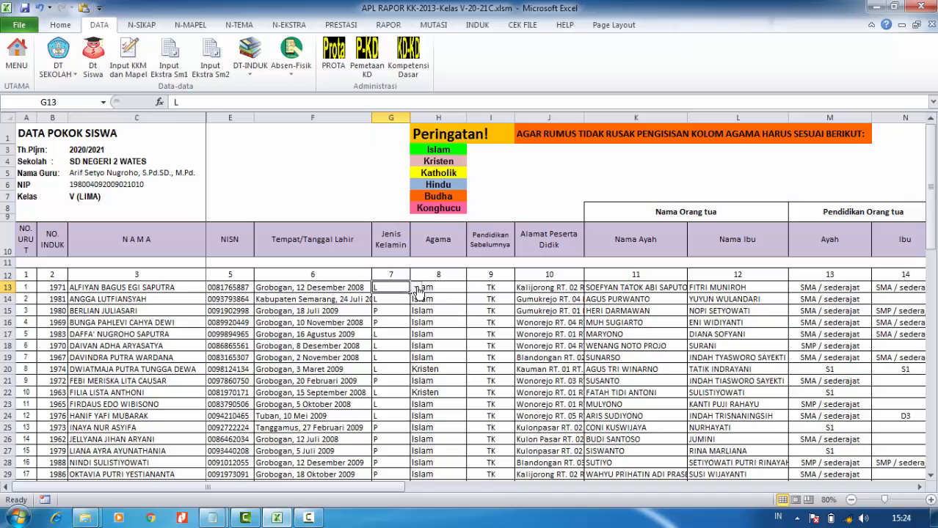
{"action": "left_click", "coordinate": [415, 288]}
{"action": "left_click", "coordinate": [397, 296]}
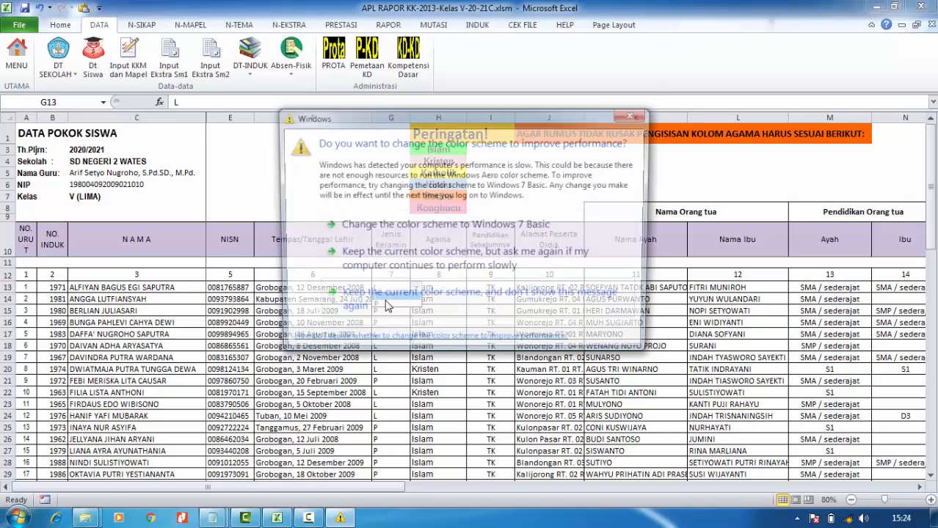
{"action": "left_click", "coordinate": [634, 114]}
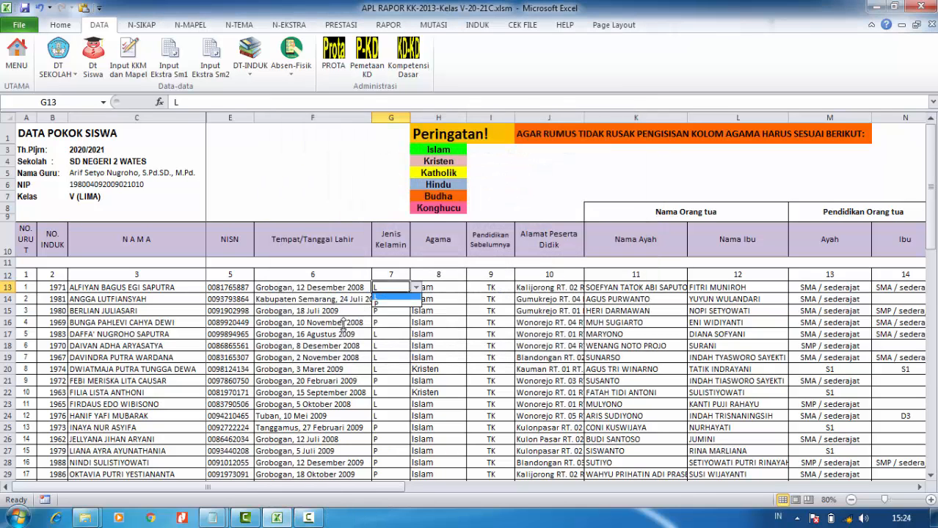
{"action": "left_click", "coordinate": [440, 315]}
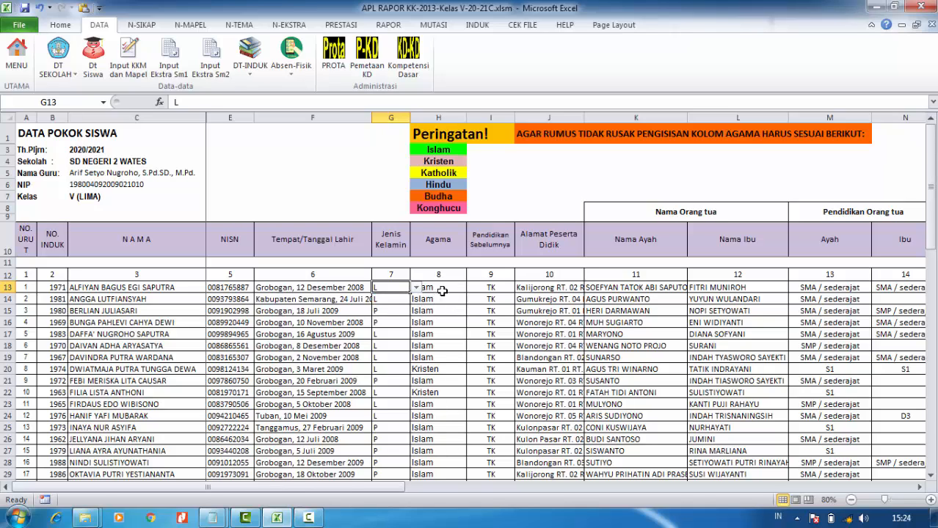
Step: Choose Islam from the Agama options for the first student in the list
{"action": "left_click", "coordinate": [442, 291]}
{"action": "left_click", "coordinate": [471, 288]}
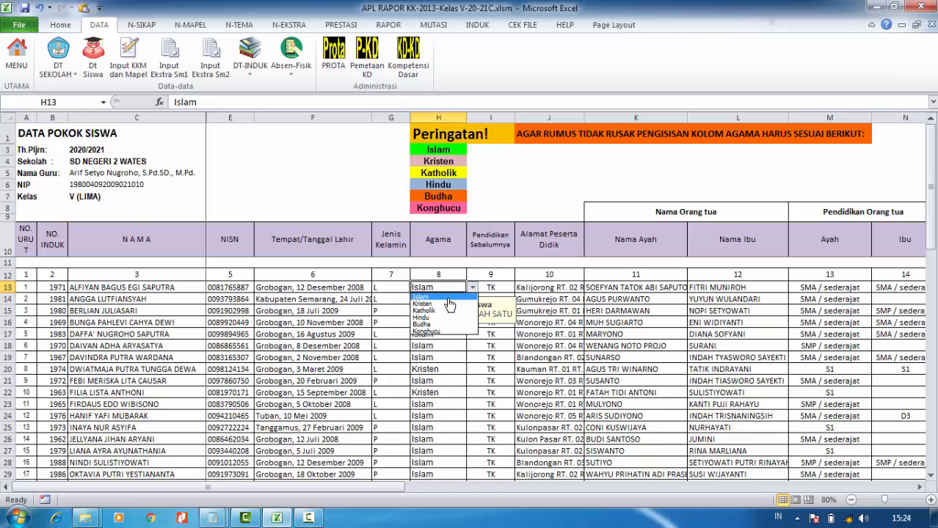
{"action": "left_click", "coordinate": [448, 297]}
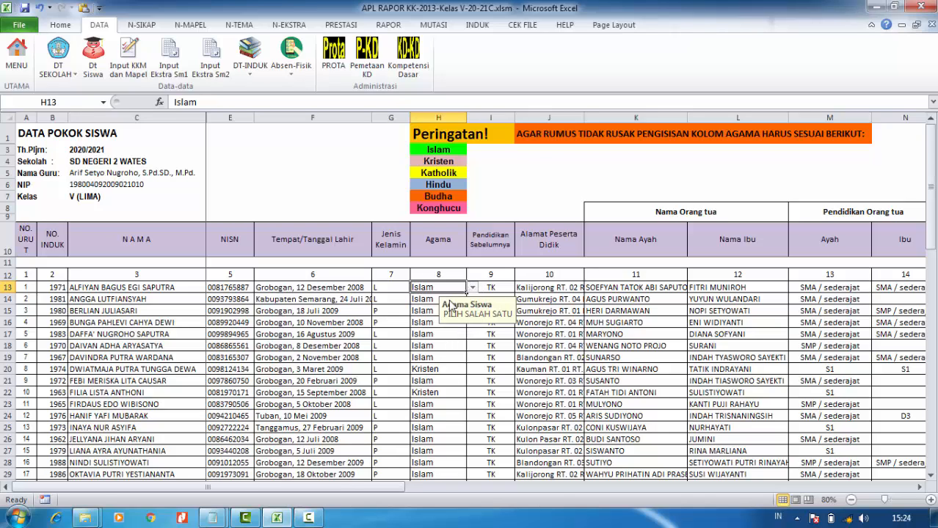
{"action": "left_click", "coordinate": [418, 347]}
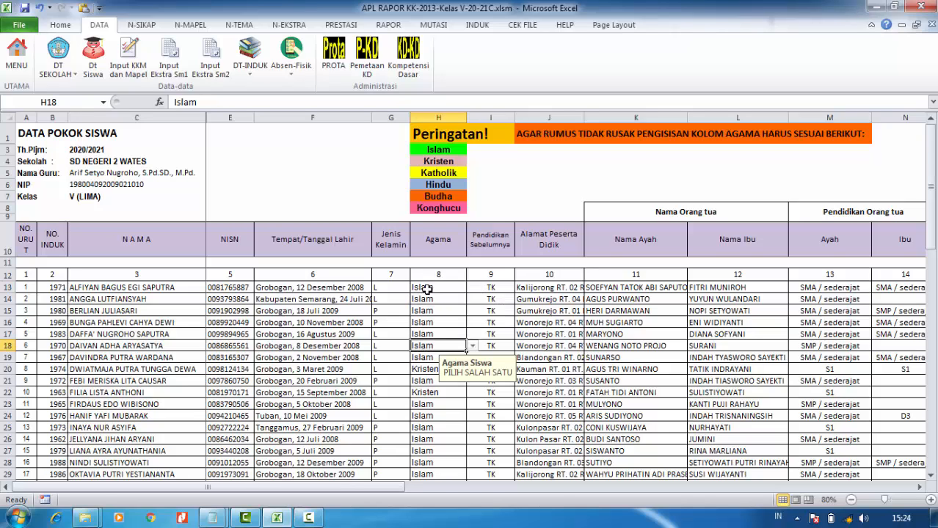
Step: Examine the first student's Agama options and compare them with the Peringatan list of permitted religion entries
{"action": "left_click", "coordinate": [426, 288]}
{"action": "left_click", "coordinate": [472, 289]}
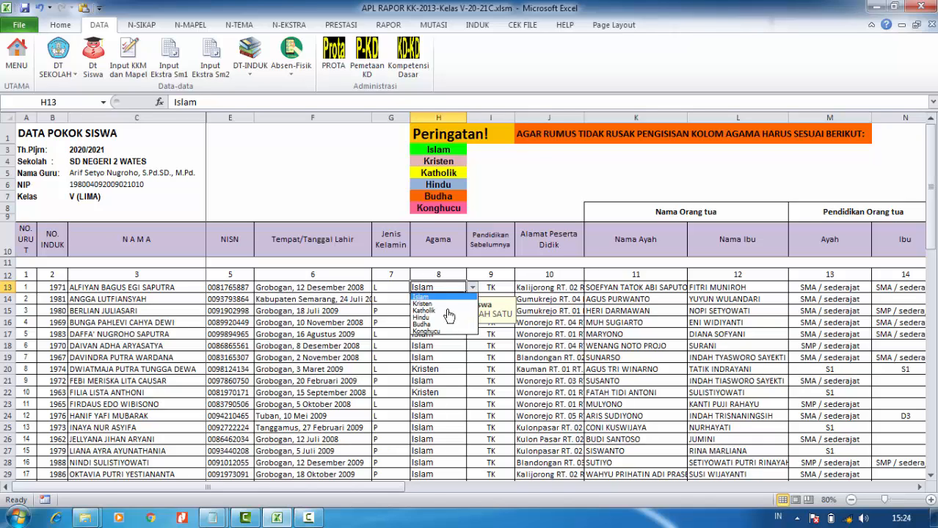
{"action": "left_click", "coordinate": [473, 290]}
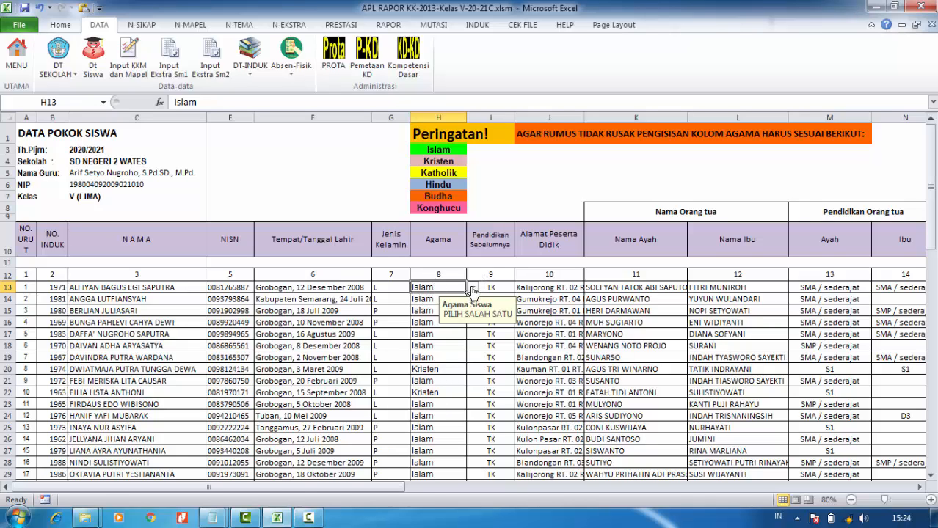
{"action": "left_click", "coordinate": [443, 173]}
{"action": "left_click", "coordinate": [448, 151]}
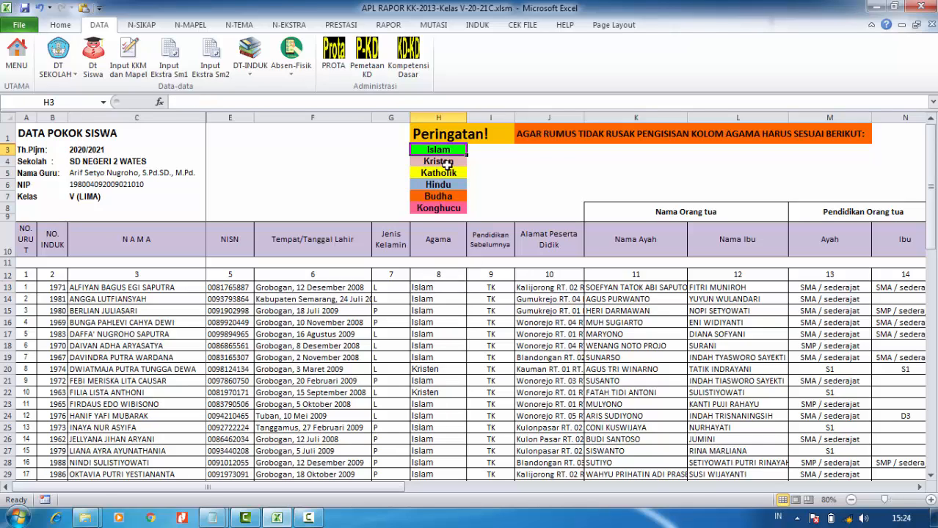
{"action": "left_click", "coordinate": [449, 209]}
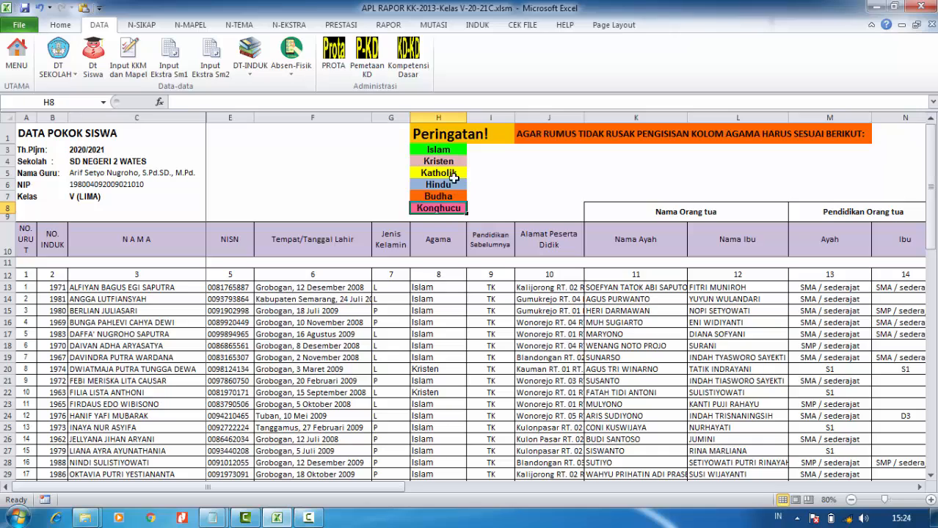
{"action": "left_click", "coordinate": [438, 150]}
{"action": "left_click", "coordinate": [443, 175]}
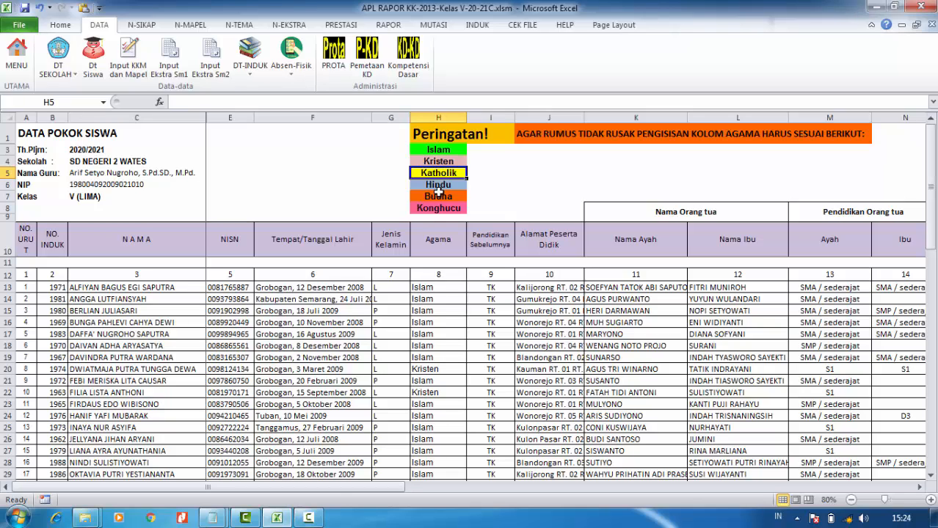
{"action": "left_click", "coordinate": [437, 186]}
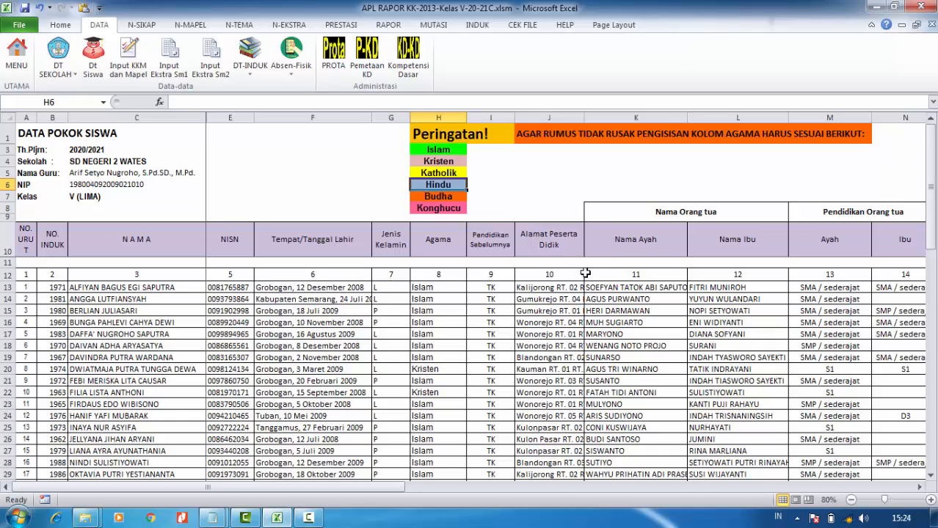
Step: Look over the parent, address and guardian (Wali Peserta didik) columns of the student data and return to the first columns
{"action": "left_click", "coordinate": [920, 488]}
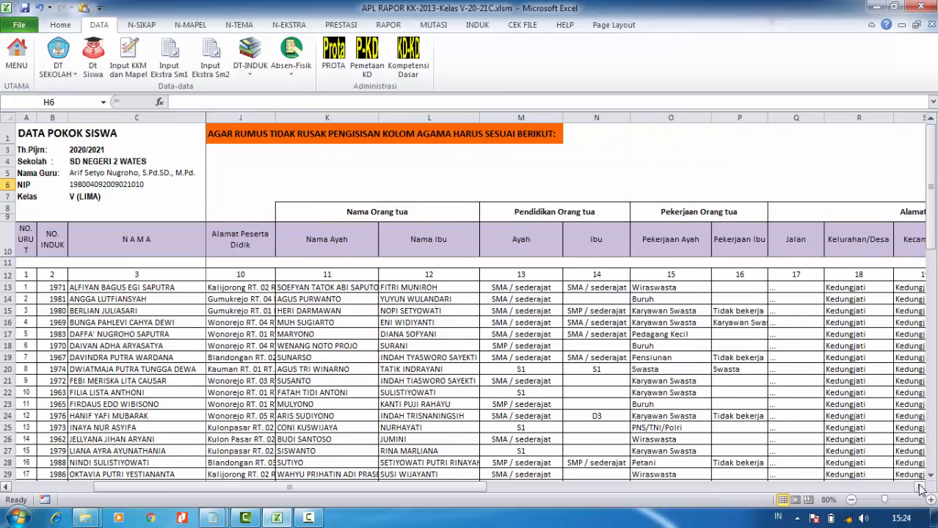
{"action": "left_click_drag", "start_coordinate": [920, 488], "coordinate": [920, 488]}
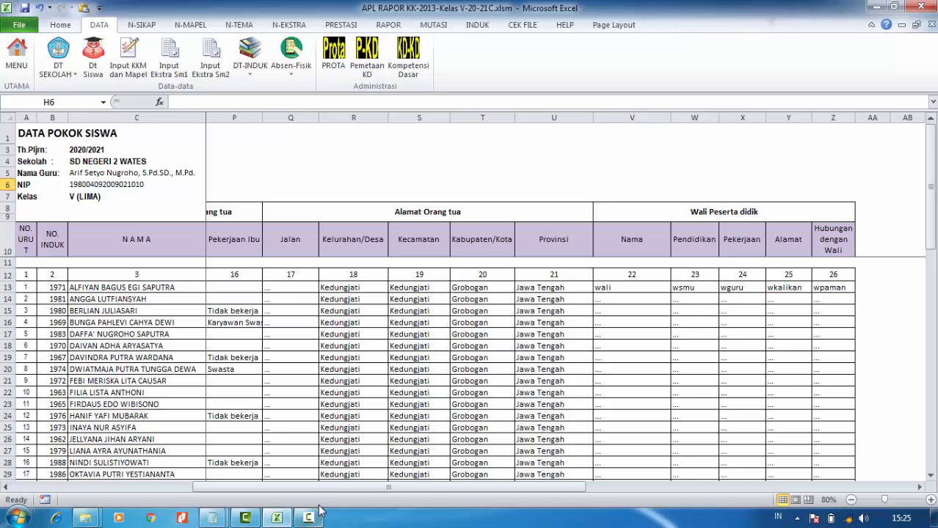
{"action": "left_click_drag", "start_coordinate": [320, 487], "coordinate": [103, 495]}
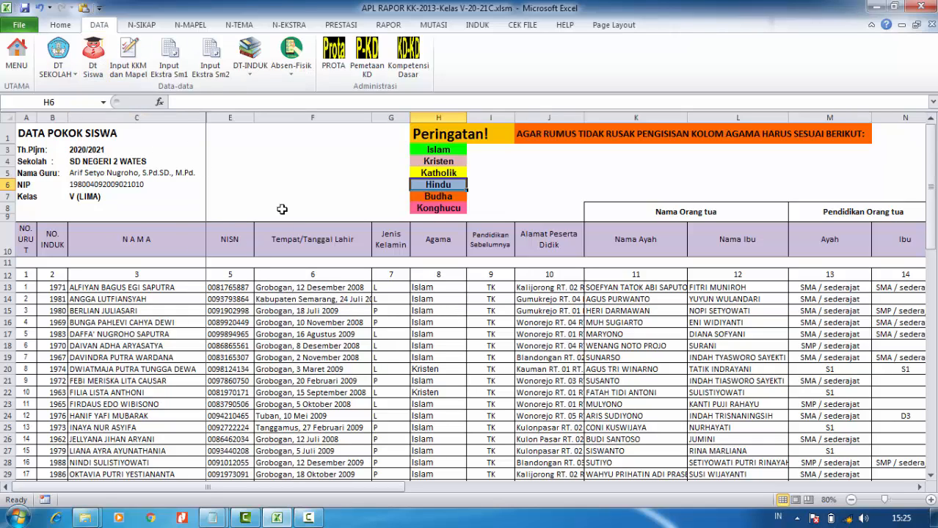
Step: Open the Input KKM dan Mapel sheet and set the KKM value to 70
{"action": "left_click", "coordinate": [131, 65]}
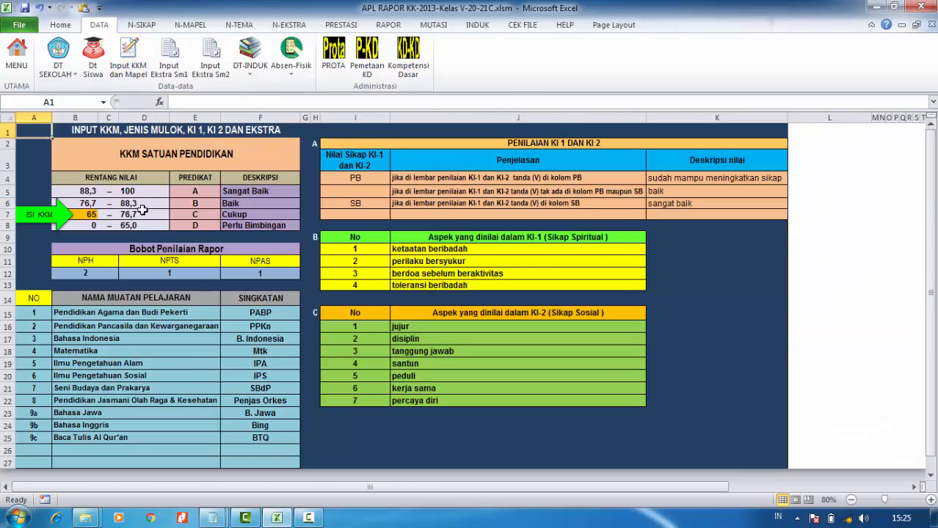
{"action": "left_click", "coordinate": [86, 216]}
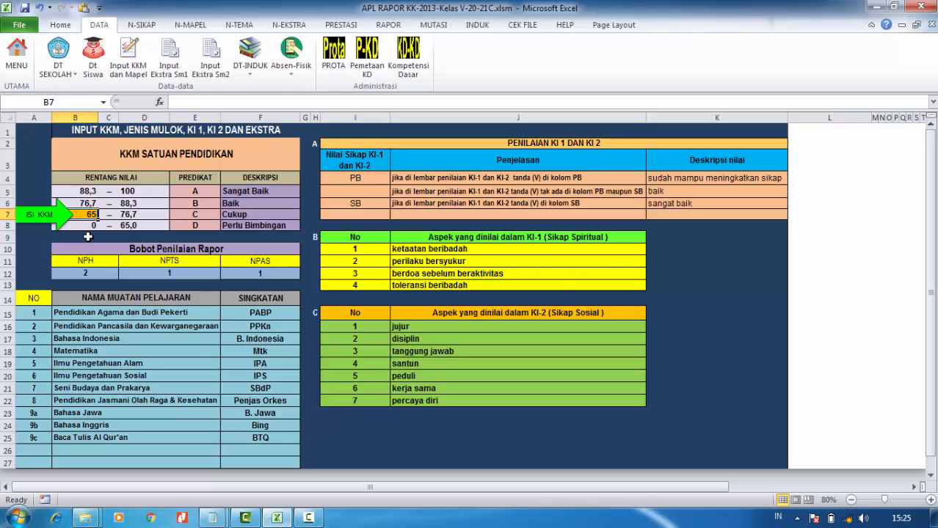
{"action": "type", "text": "7"}
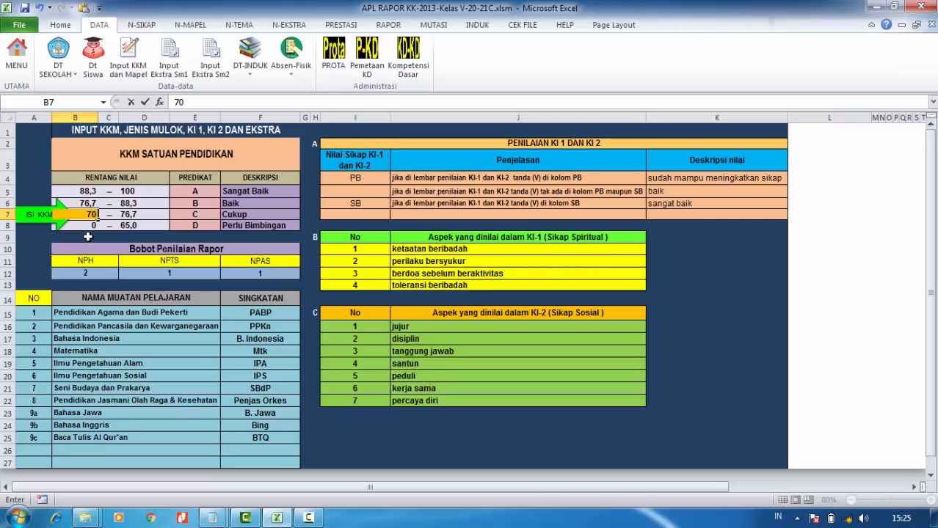
{"action": "type", "text": "0"}
{"action": "left_click", "coordinate": [108, 237]}
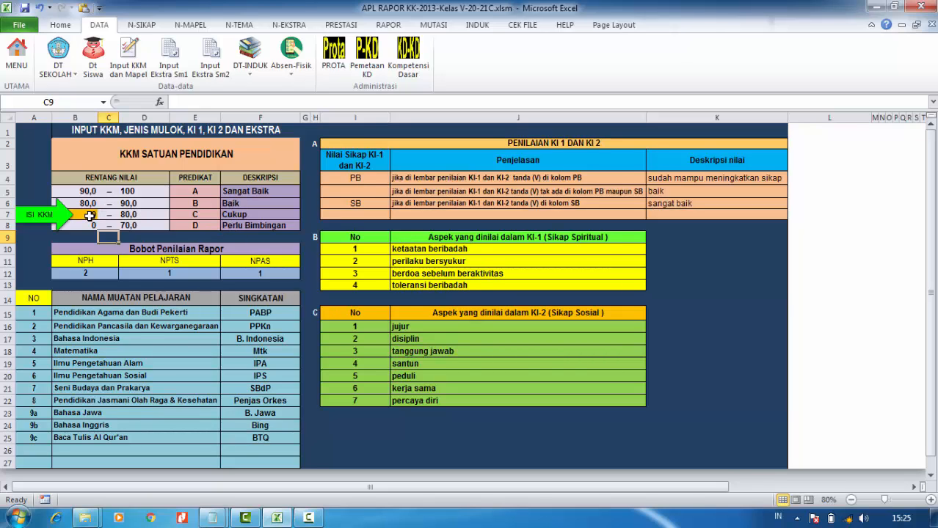
{"action": "left_click", "coordinate": [91, 216]}
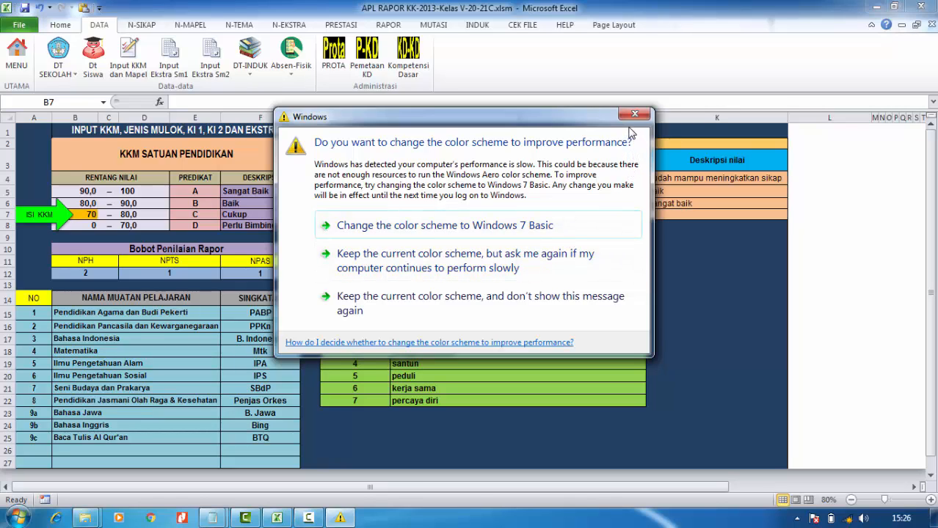
Step: Keep the current Windows color scheme without further reminders and set the KKM value to 65
{"action": "left_click", "coordinate": [534, 314]}
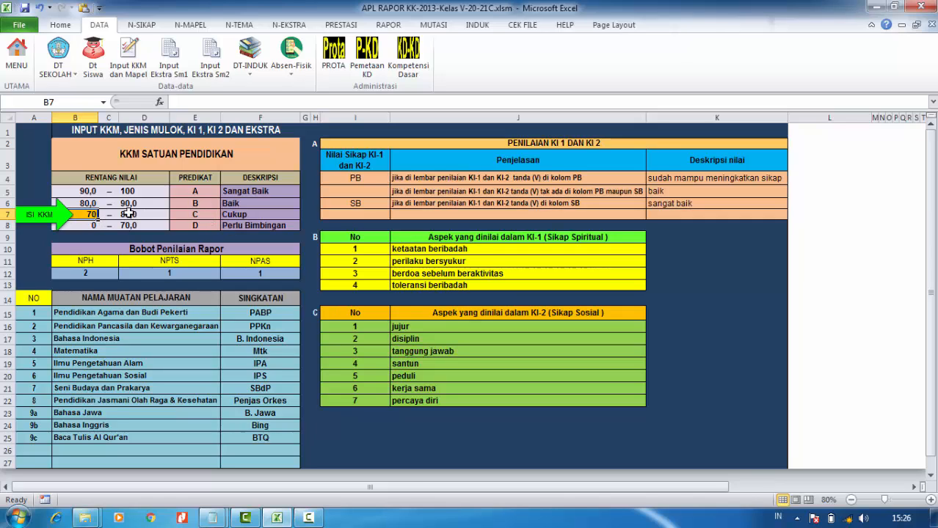
{"action": "left_click", "coordinate": [128, 212]}
{"action": "left_click", "coordinate": [90, 215]}
{"action": "type", "text": "65"}
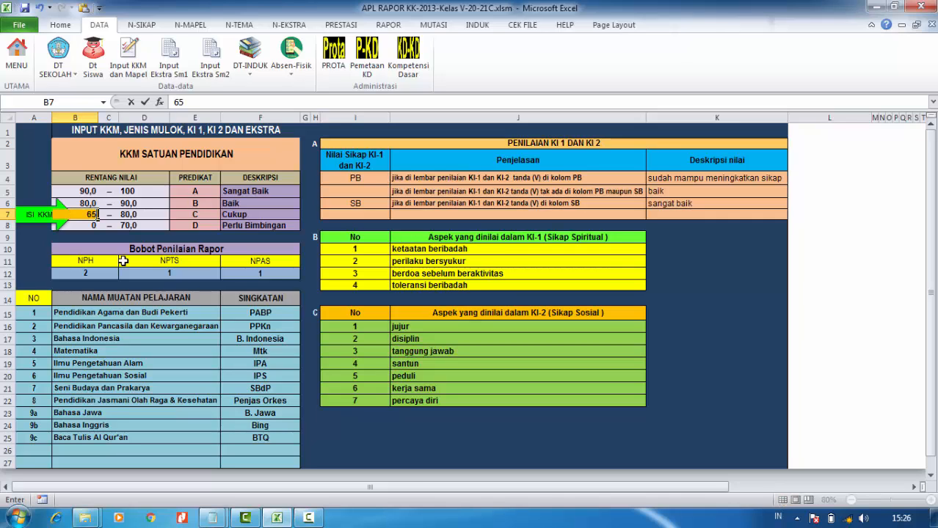
{"action": "left_click", "coordinate": [150, 283]}
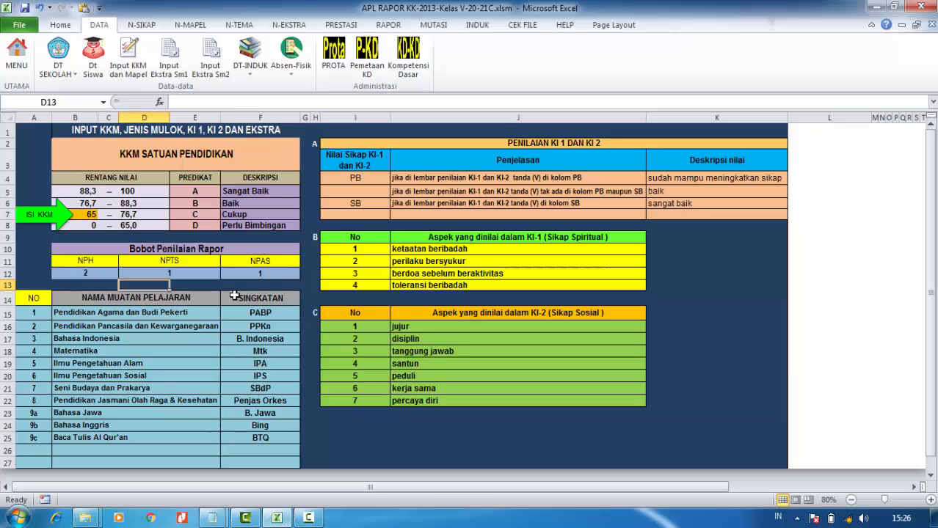
Step: Open the semester 1 extracurricular list and look over the activities and their Materi Ekstrakurikuler entries
{"action": "left_click", "coordinate": [175, 63]}
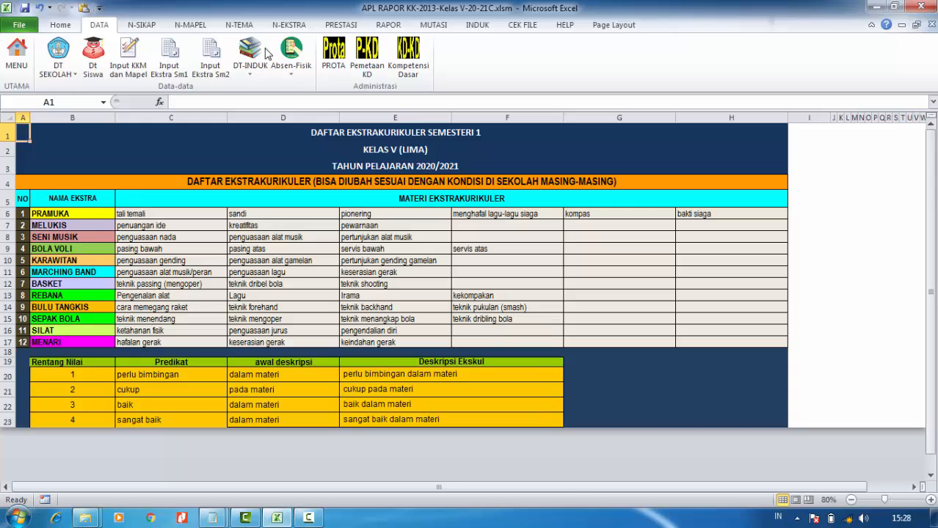
{"action": "left_click", "coordinate": [376, 226]}
{"action": "left_click", "coordinate": [158, 235]}
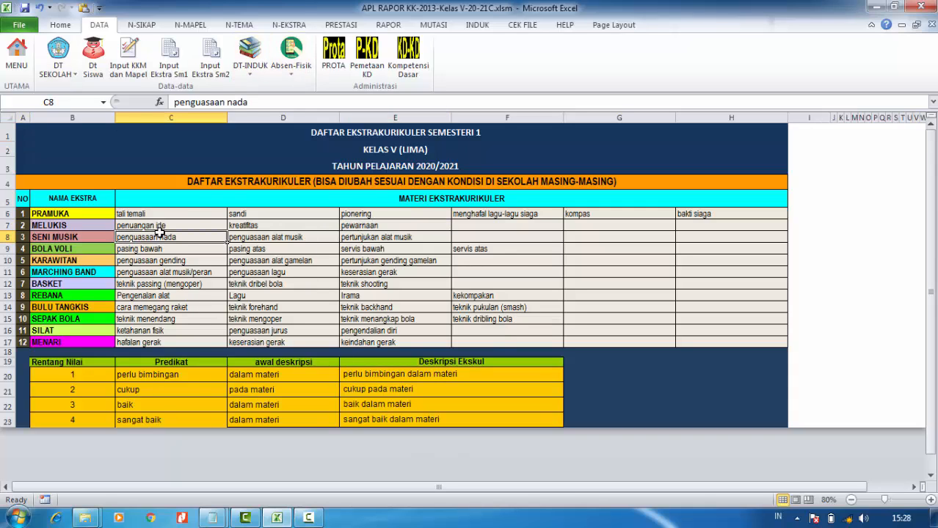
Step: Open the Dt Induk 1 student register and examine its first columns, from nickname and religion to siblings and health data
{"action": "left_click", "coordinate": [252, 66]}
{"action": "left_click", "coordinate": [265, 88]}
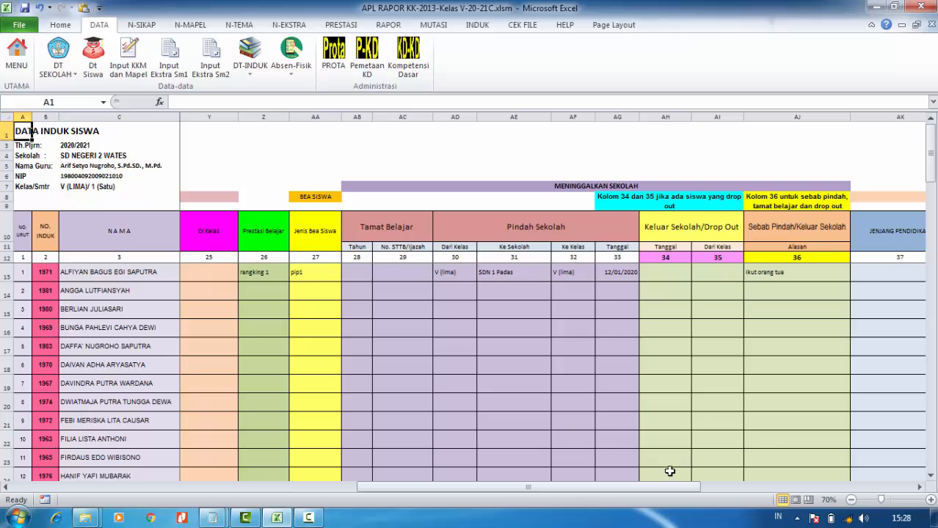
{"action": "left_click_drag", "start_coordinate": [612, 486], "coordinate": [289, 487]}
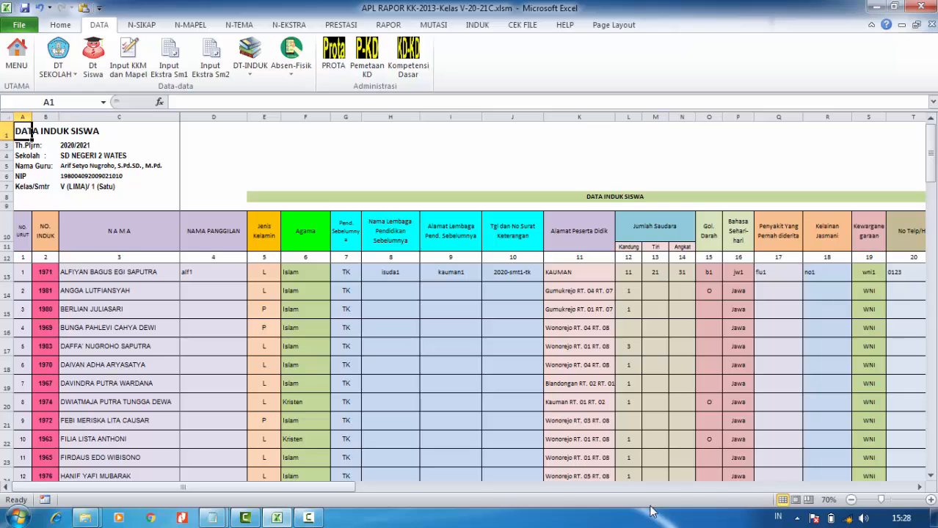
{"action": "left_click_drag", "start_coordinate": [308, 487], "coordinate": [320, 305]}
{"action": "left_click_drag", "start_coordinate": [314, 488], "coordinate": [324, 488]}
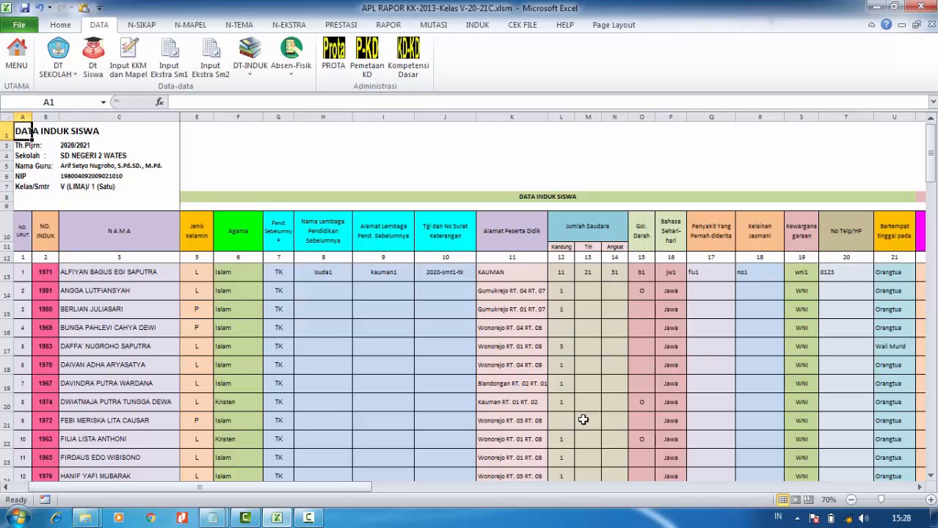
Step: Examine the Mutasi Siswa, Bea Siswa, Meninggalkan Sekolah, Melanjutkan and Catatan Penting columns of the student register
{"action": "left_click_drag", "start_coordinate": [305, 488], "coordinate": [405, 482]}
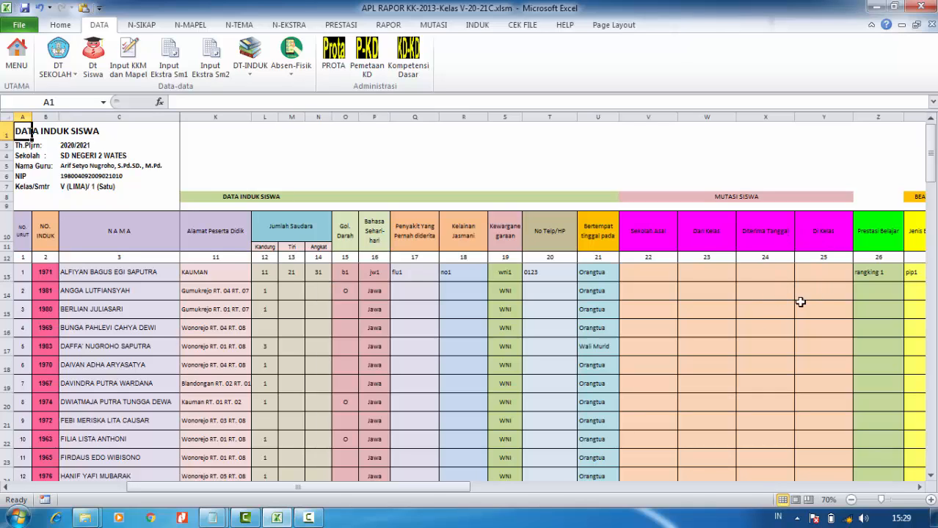
{"action": "left_click_drag", "start_coordinate": [417, 488], "coordinate": [596, 475]}
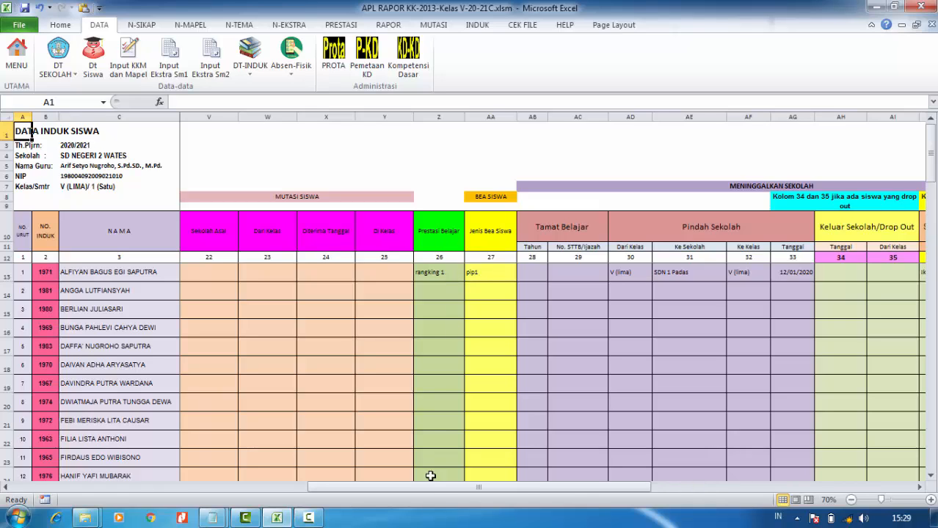
{"action": "left_click_drag", "start_coordinate": [433, 493], "coordinate": [449, 493]}
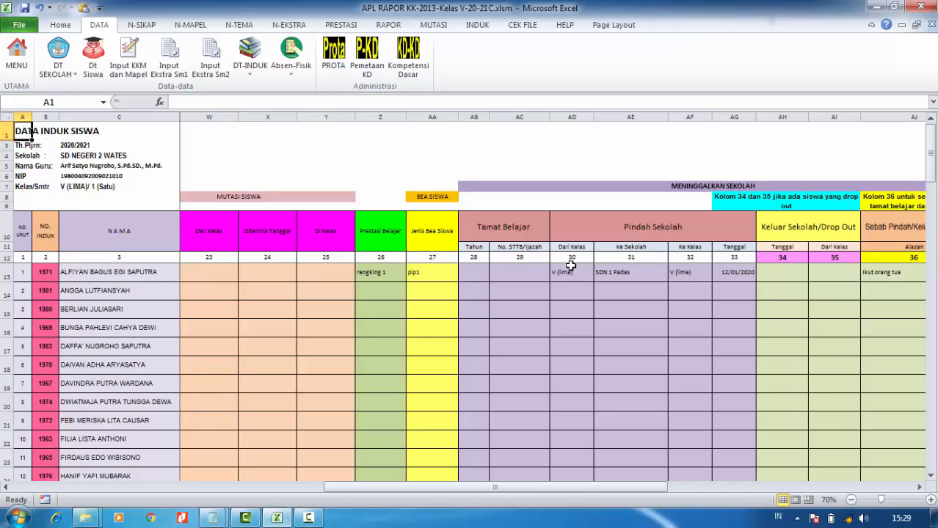
{"action": "left_click_drag", "start_coordinate": [501, 488], "coordinate": [535, 487]}
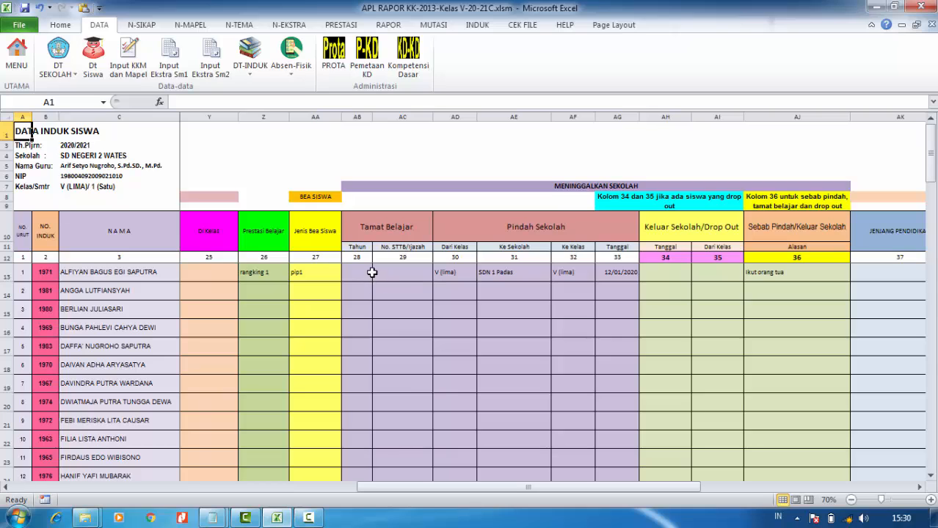
{"action": "left_click", "coordinate": [919, 487]}
{"action": "left_click", "coordinate": [919, 488]}
{"action": "left_click", "coordinate": [919, 487]}
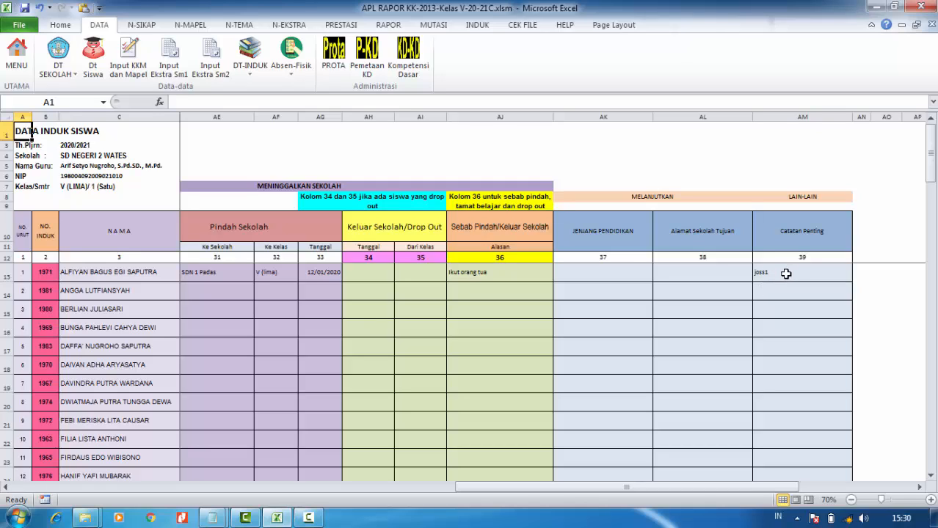
{"action": "left_click_drag", "start_coordinate": [722, 488], "coordinate": [639, 488]}
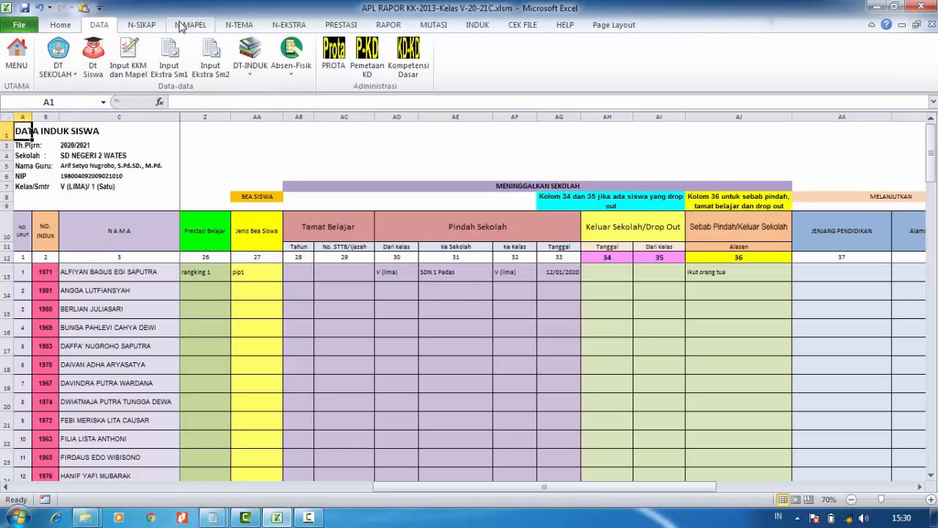
Step: Open the Tema 1 score list for semester 1 and check how the transferred first student is marked
{"action": "left_click", "coordinate": [143, 28]}
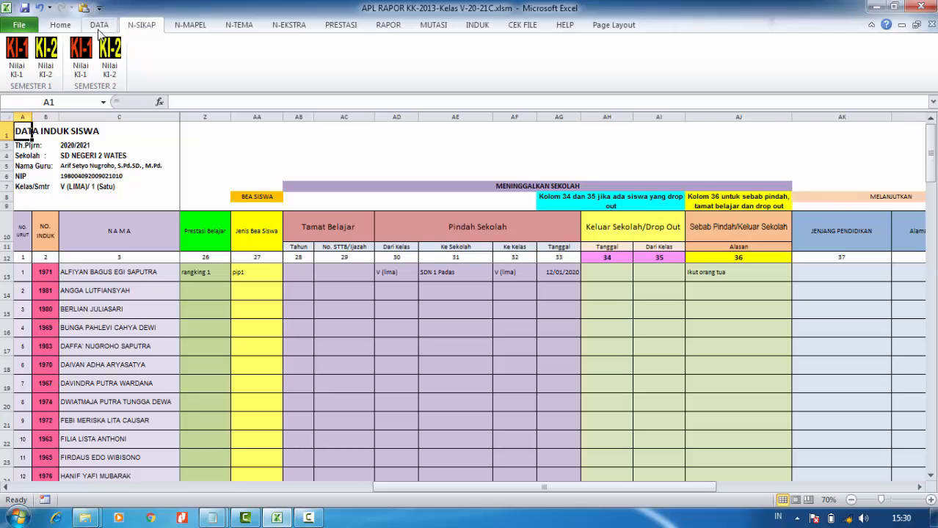
{"action": "left_click", "coordinate": [187, 26]}
{"action": "left_click", "coordinate": [234, 27]}
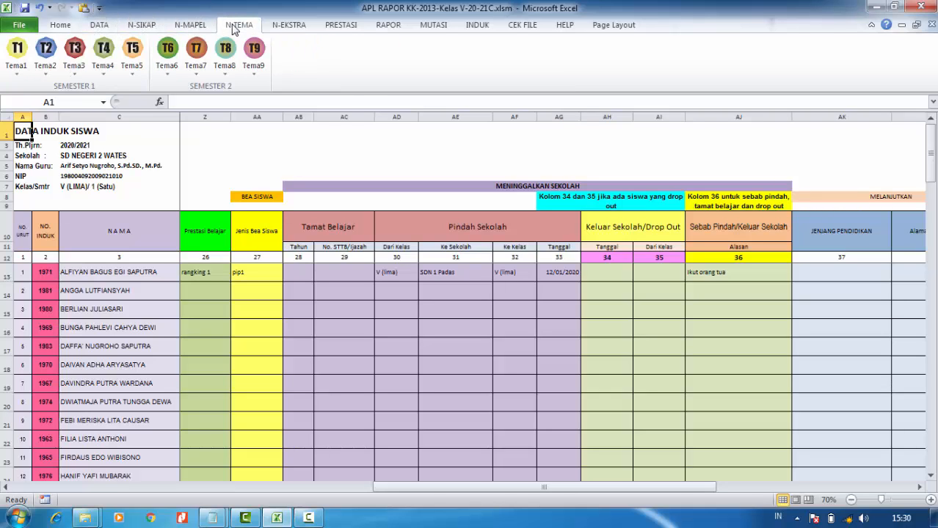
{"action": "left_click", "coordinate": [20, 77]}
{"action": "left_click", "coordinate": [33, 90]}
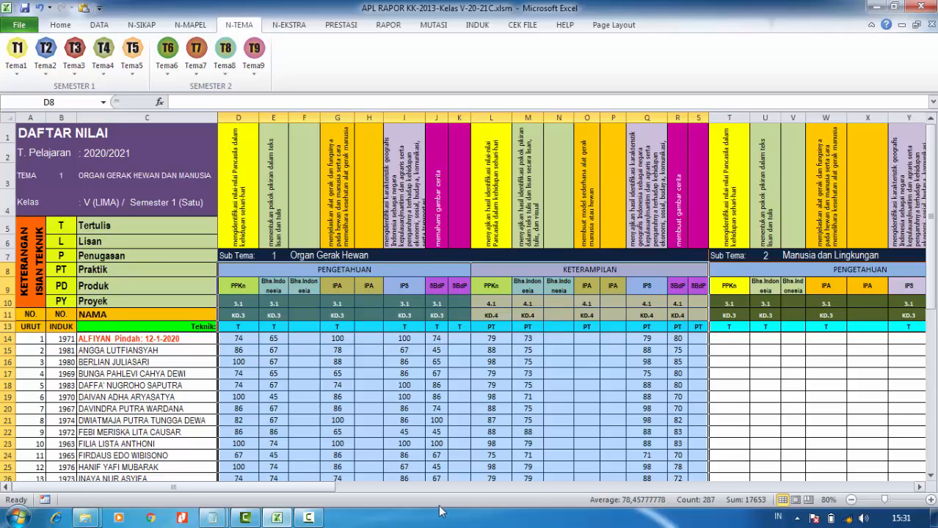
{"action": "left_click_drag", "start_coordinate": [204, 487], "coordinate": [204, 488]}
Step: Open the semester 1 mid-term report (Rapor PTS SMT1) and show the report of student number 1
{"action": "left_click", "coordinate": [388, 25]}
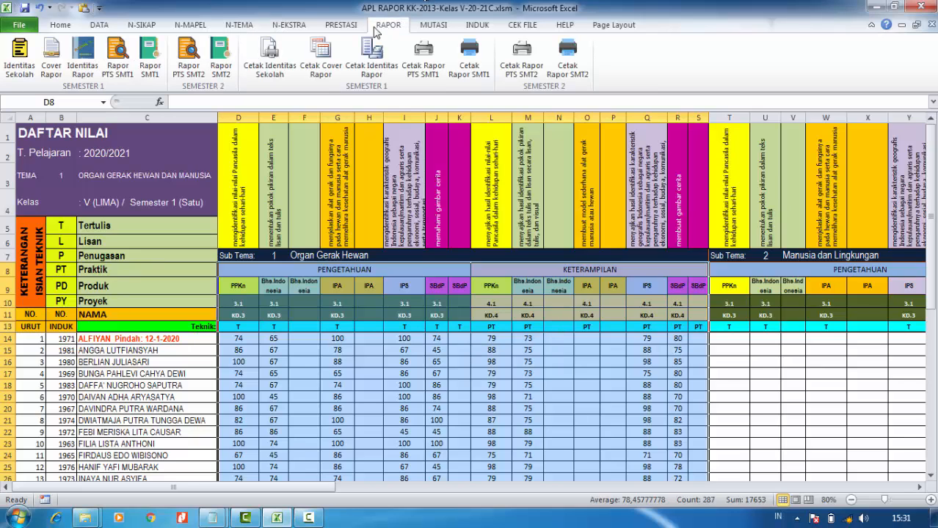
{"action": "left_click", "coordinate": [117, 66]}
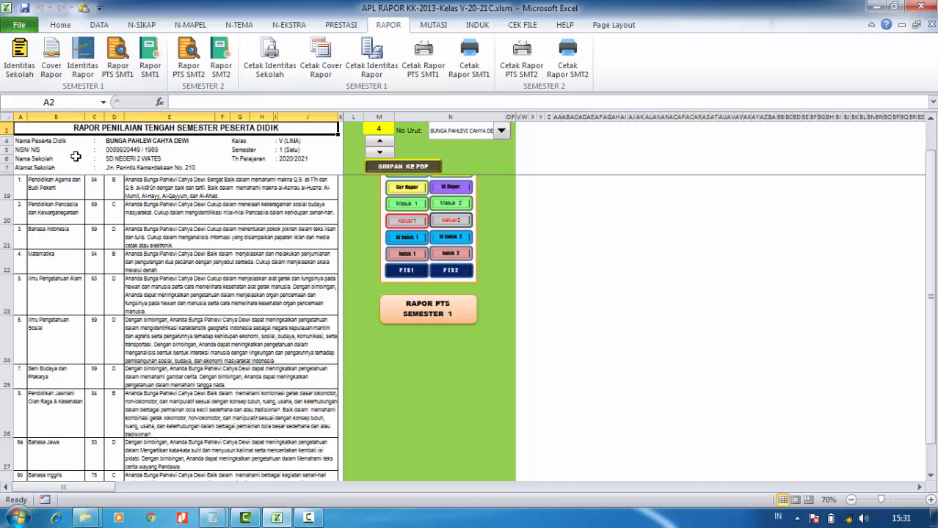
{"action": "left_click", "coordinate": [379, 152]}
{"action": "left_click", "coordinate": [379, 152]}
{"action": "left_click", "coordinate": [379, 152]}
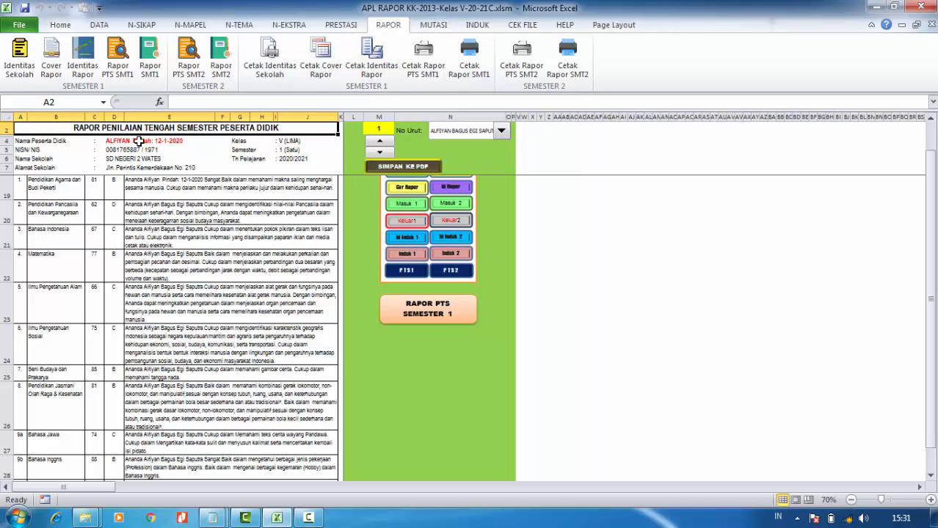
Step: Open the semester 1 Keterangan Pindah Sekolah form for departing students and compare student number 2 with student number 1
{"action": "left_click", "coordinate": [436, 26]}
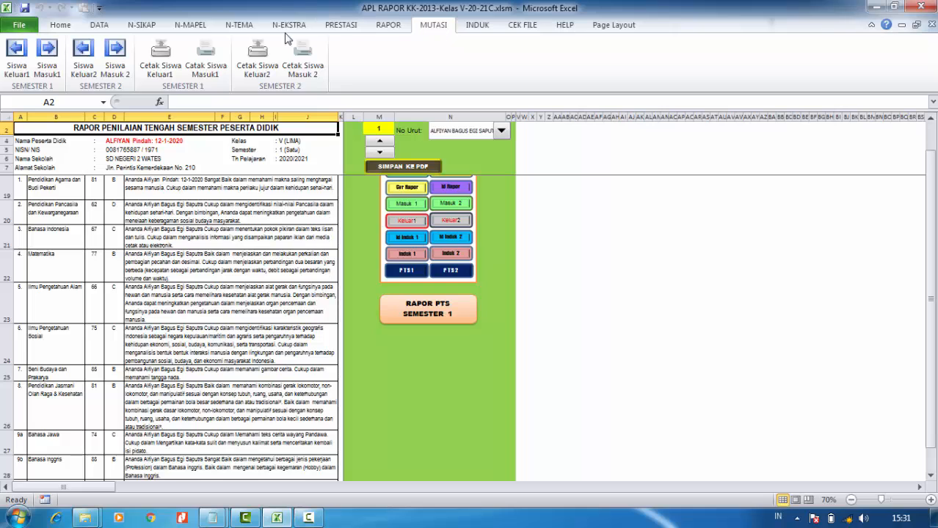
{"action": "left_click", "coordinate": [16, 50]}
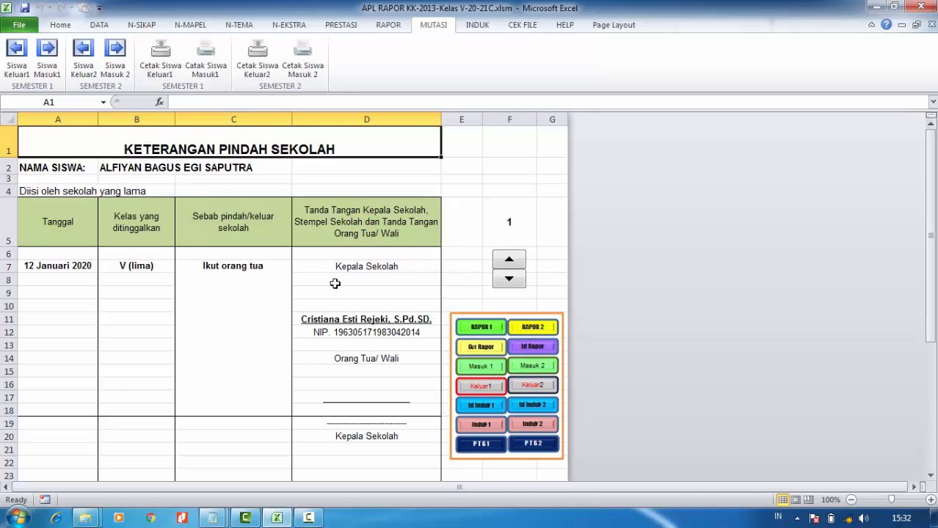
{"action": "left_click", "coordinate": [513, 264]}
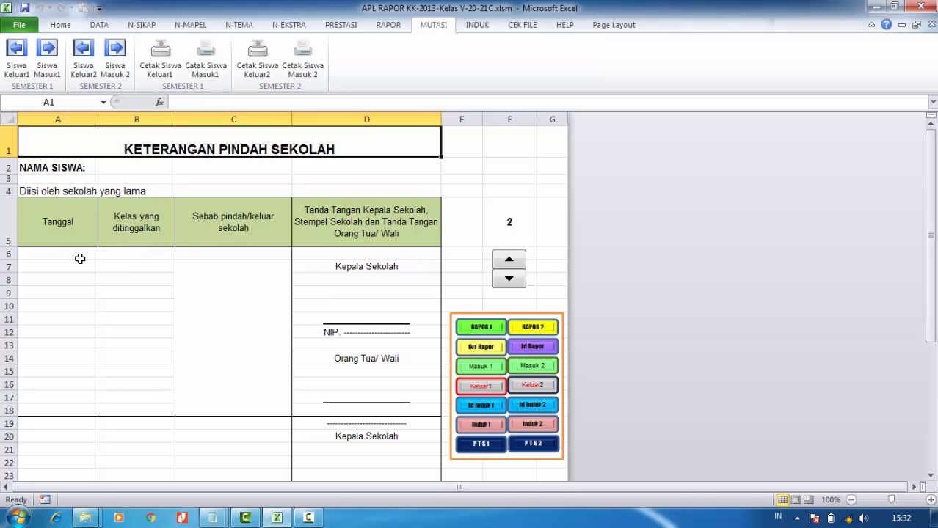
{"action": "left_click", "coordinate": [505, 282]}
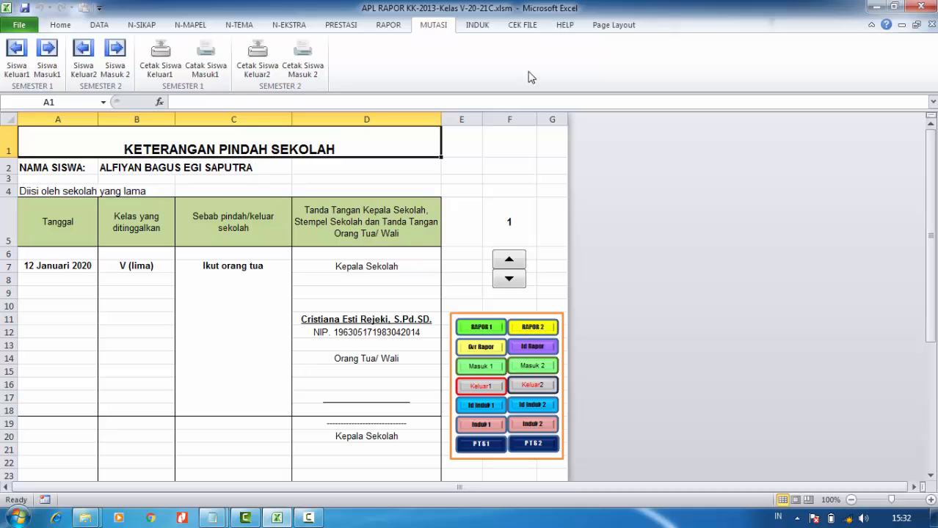
Step: Return to the Dt Induk 1 register and review the Pindah Sekolah, Keluar Sekolah/Drop Out and reason columns
{"action": "left_click", "coordinate": [99, 25]}
{"action": "left_click", "coordinate": [250, 73]}
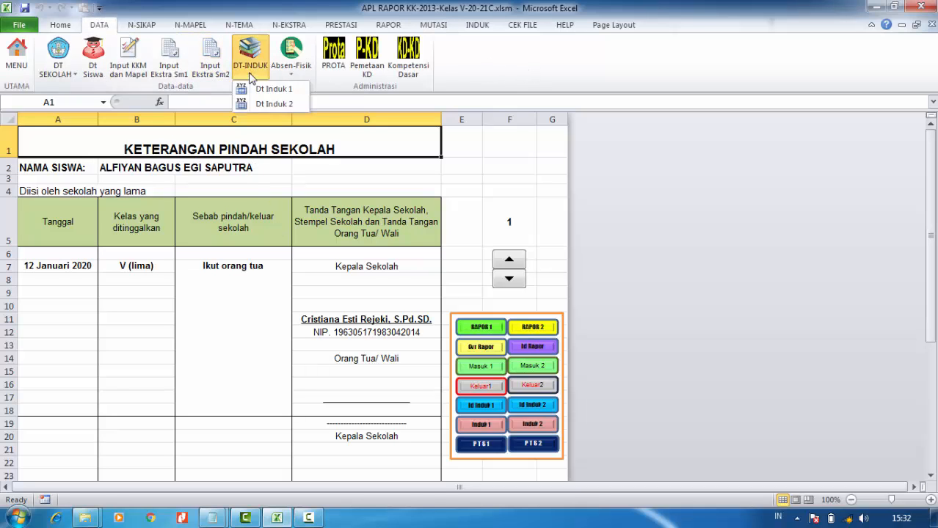
{"action": "left_click", "coordinate": [267, 88]}
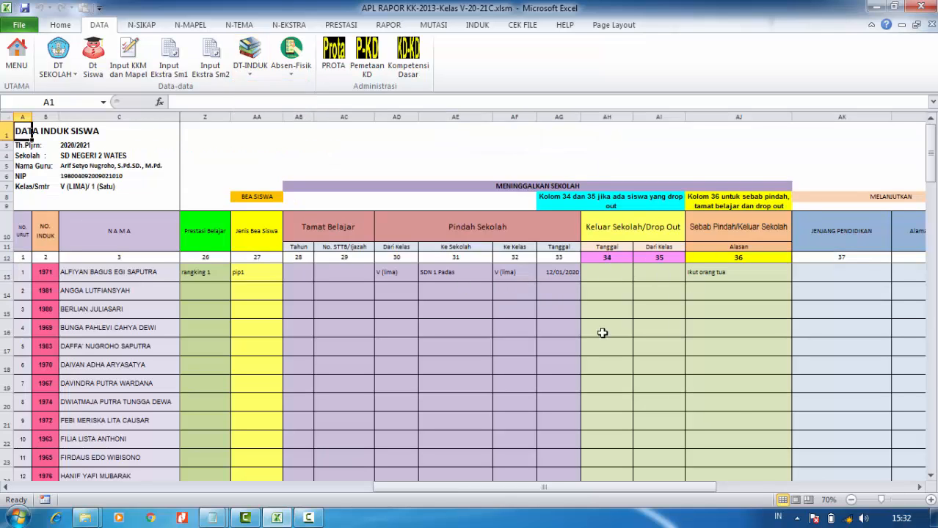
{"action": "left_click_drag", "start_coordinate": [679, 486], "coordinate": [776, 482]}
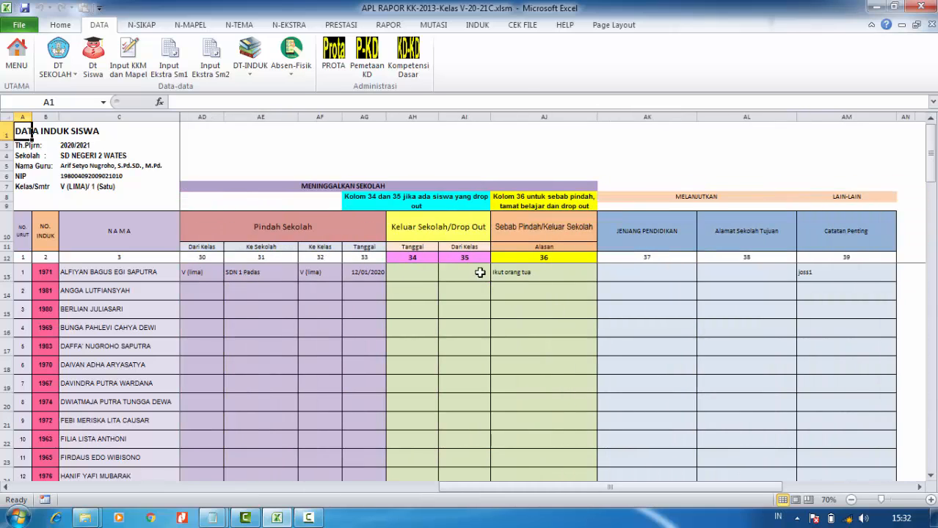
Step: Go back to the Tema 1 score list and check the first student's transfer mark against the register
{"action": "left_click", "coordinate": [156, 27]}
{"action": "left_click", "coordinate": [197, 26]}
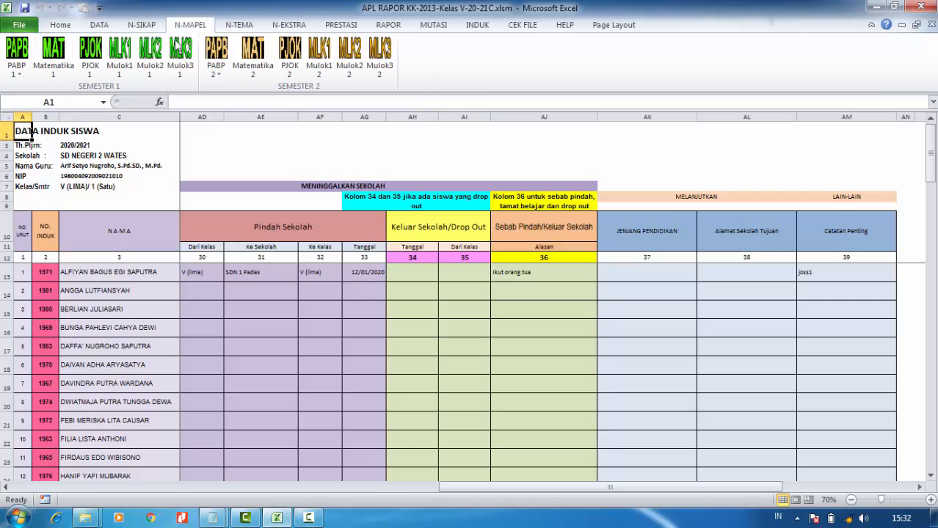
{"action": "left_click", "coordinate": [242, 26]}
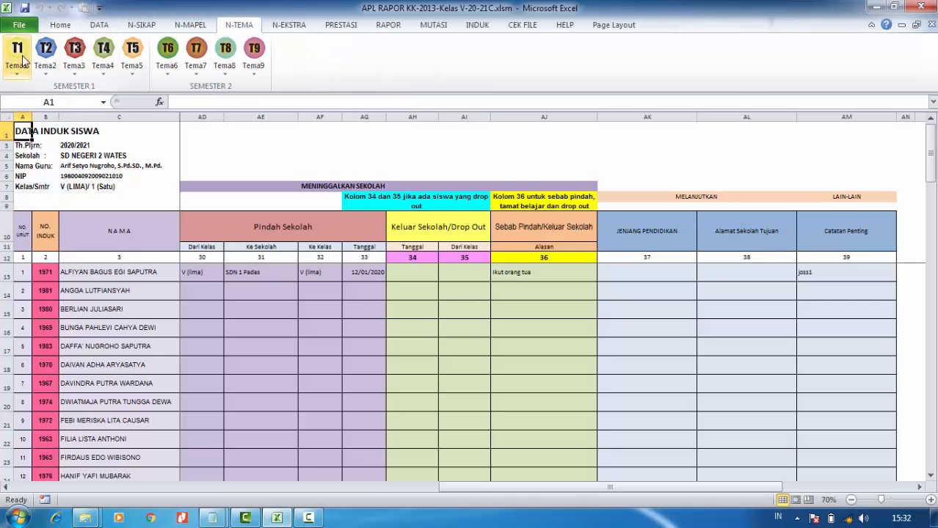
{"action": "left_click", "coordinate": [16, 53]}
{"action": "left_click", "coordinate": [32, 89]}
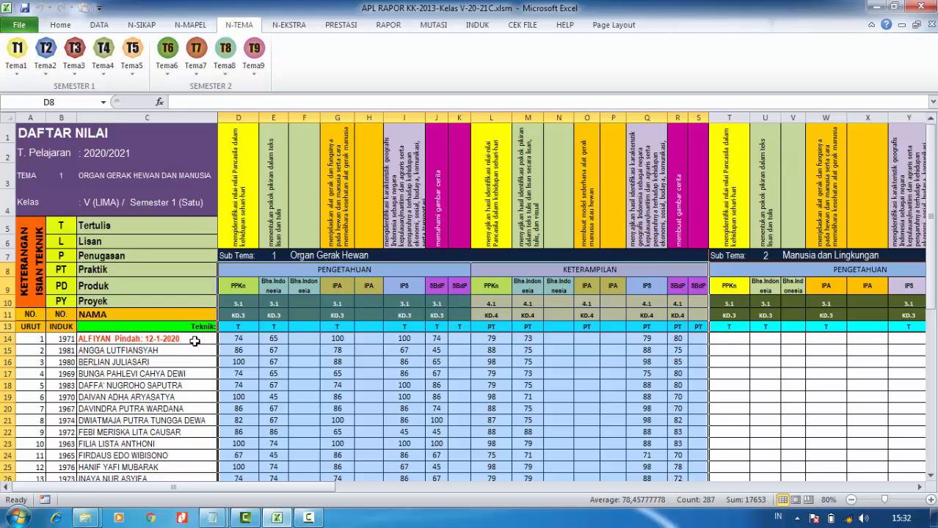
Step: Clear the first student's four Pindah Sekolah entries in the Dt Induk 1 register: Dari Kelas, Ke Sekolah, Ke Kelas and Tanggal
{"action": "left_click", "coordinate": [101, 25]}
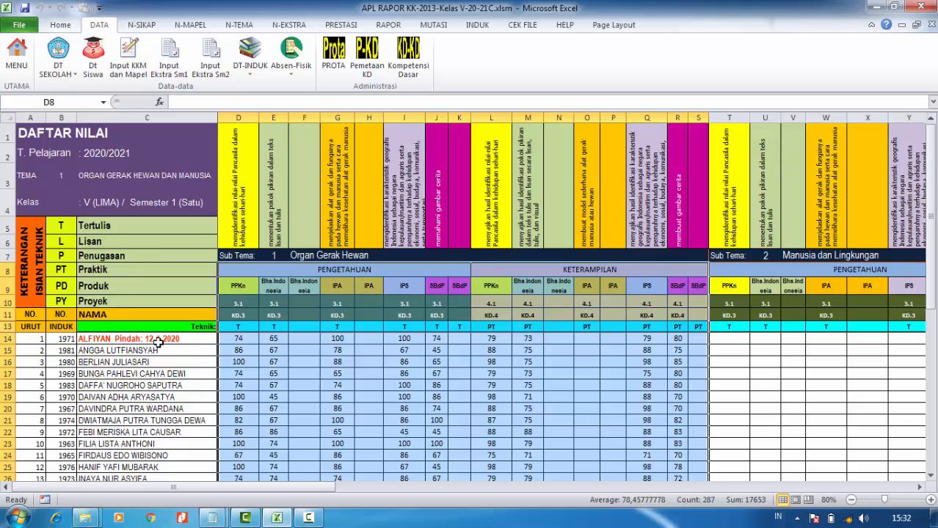
{"action": "left_click", "coordinate": [251, 70]}
{"action": "left_click", "coordinate": [265, 91]}
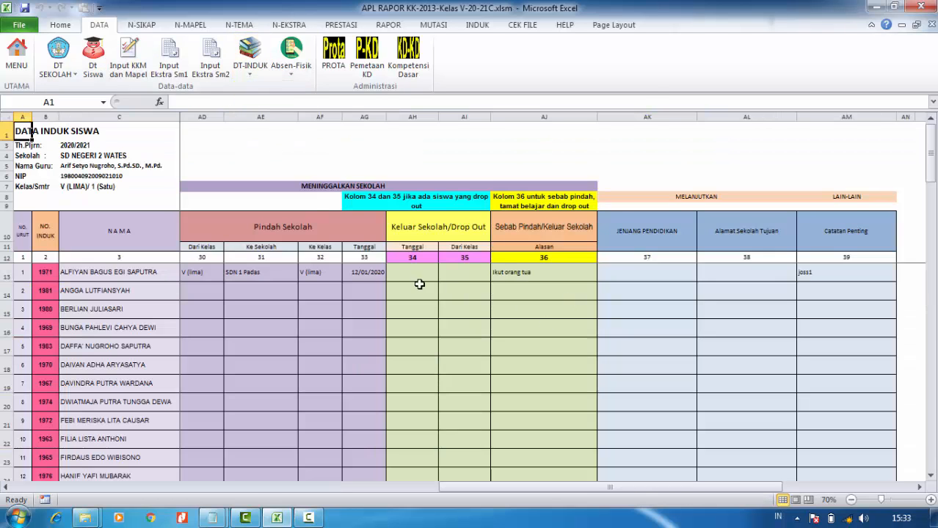
{"action": "left_click_drag", "start_coordinate": [373, 272], "coordinate": [343, 274]}
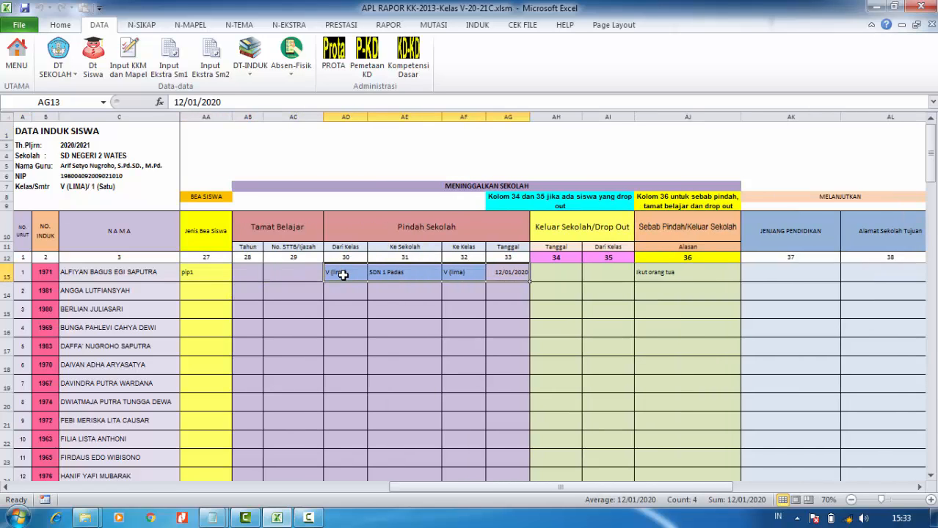
{"action": "key", "text": "Delete"}
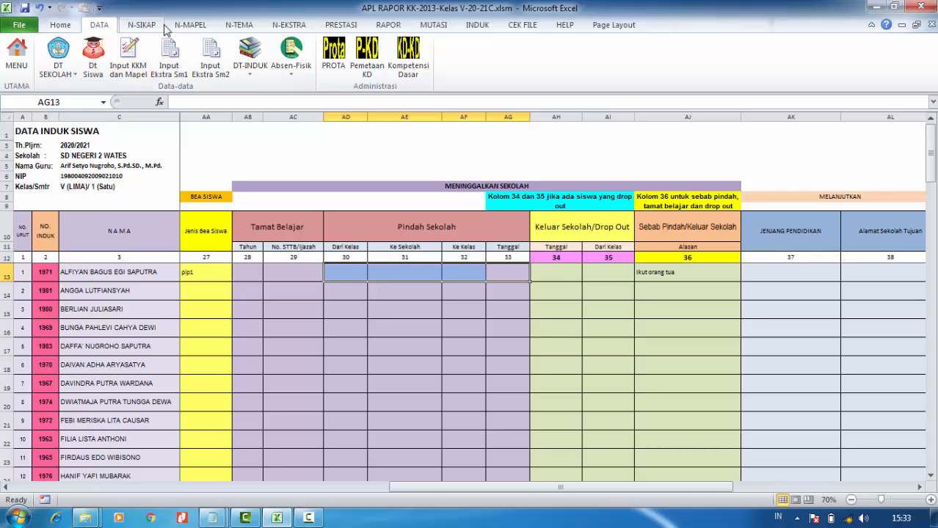
Step: Open the Tema 1 subtheme 1 score list and check the first student's row for the transfer mark
{"action": "left_click", "coordinate": [190, 25]}
{"action": "left_click", "coordinate": [220, 25]}
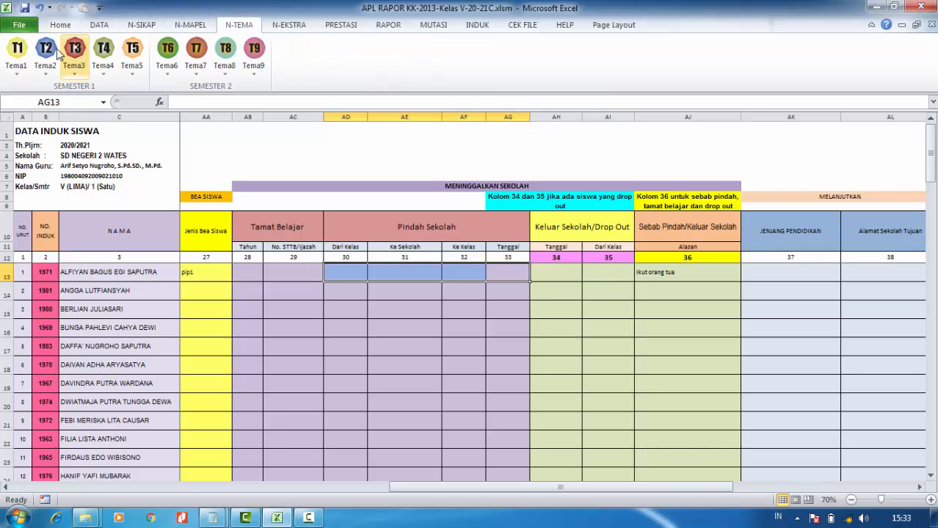
{"action": "left_click", "coordinate": [16, 53]}
{"action": "left_click", "coordinate": [30, 90]}
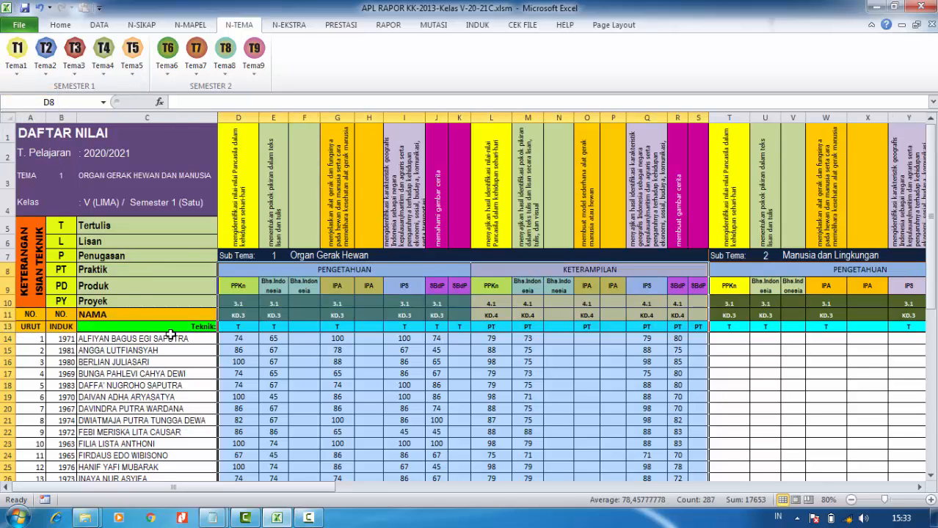
Step: Undo the clearing of the first student's Pindah Sekolah entries in the Dt Induk 1 register
{"action": "left_click", "coordinate": [39, 8]}
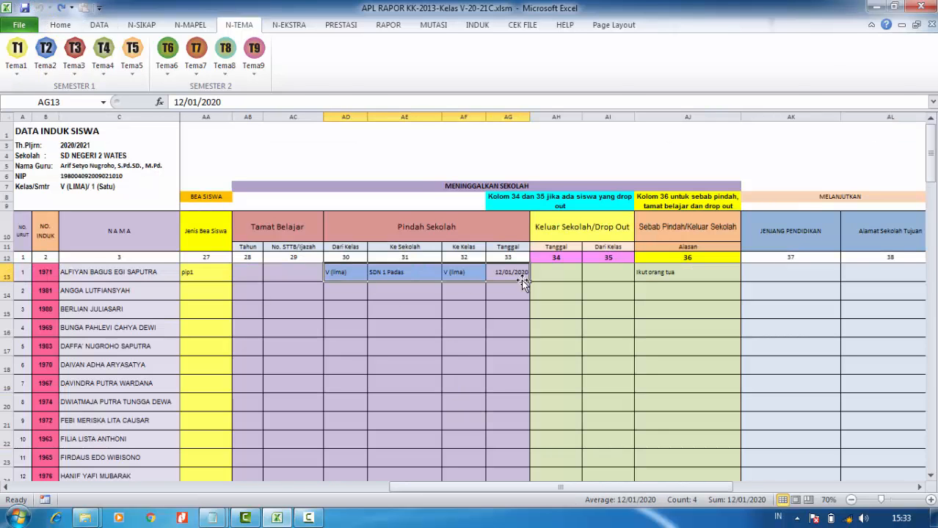
{"action": "left_click", "coordinate": [470, 350]}
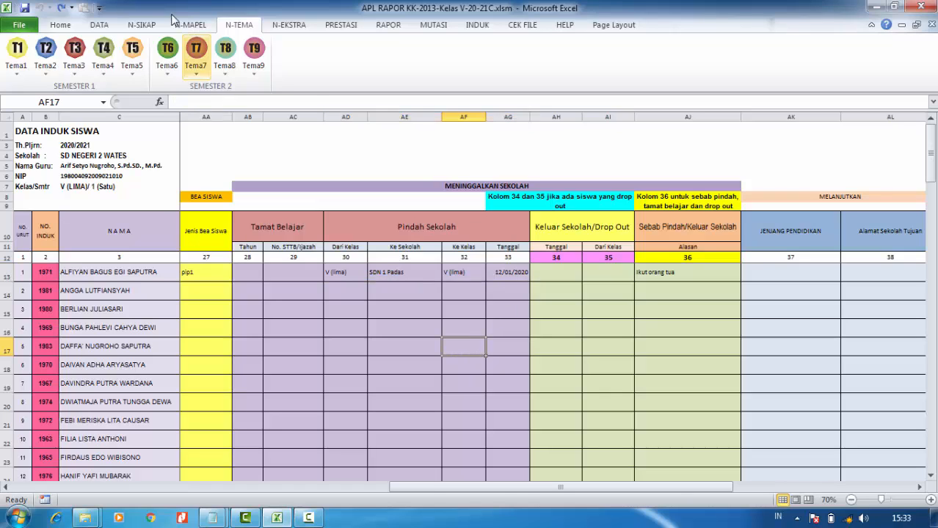
Step: Open the semester 1 attendance and physical condition sheet and examine student number 4's Penglihatan and Gigi entries
{"action": "left_click", "coordinate": [100, 24]}
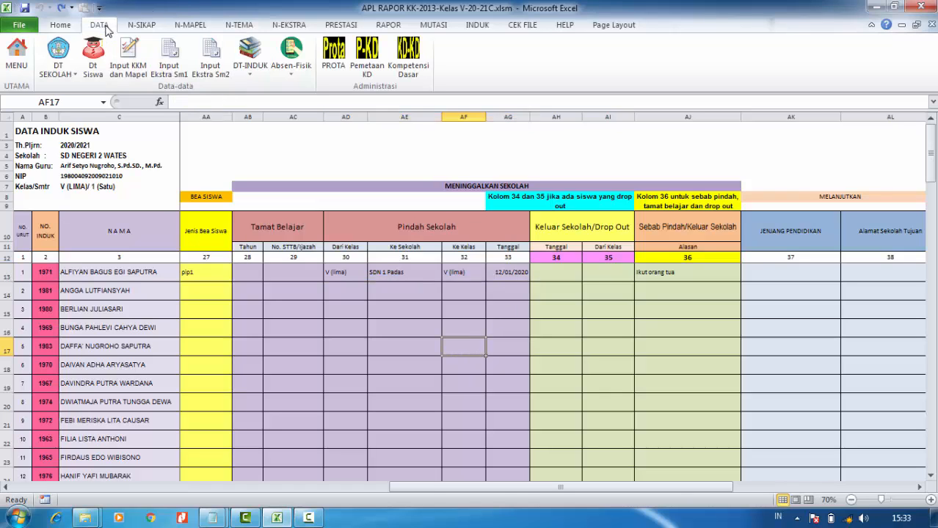
{"action": "left_click", "coordinate": [293, 77]}
{"action": "left_click", "coordinate": [304, 90]}
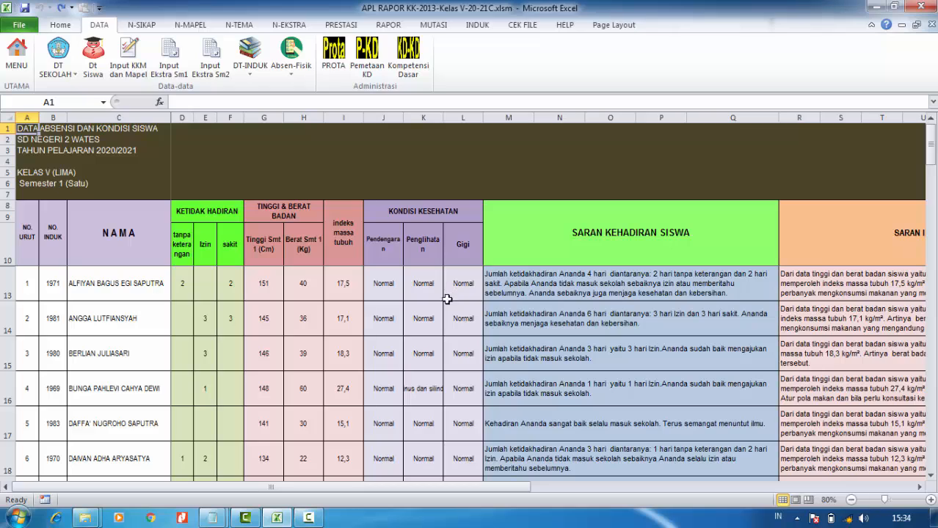
{"action": "left_click", "coordinate": [416, 391]}
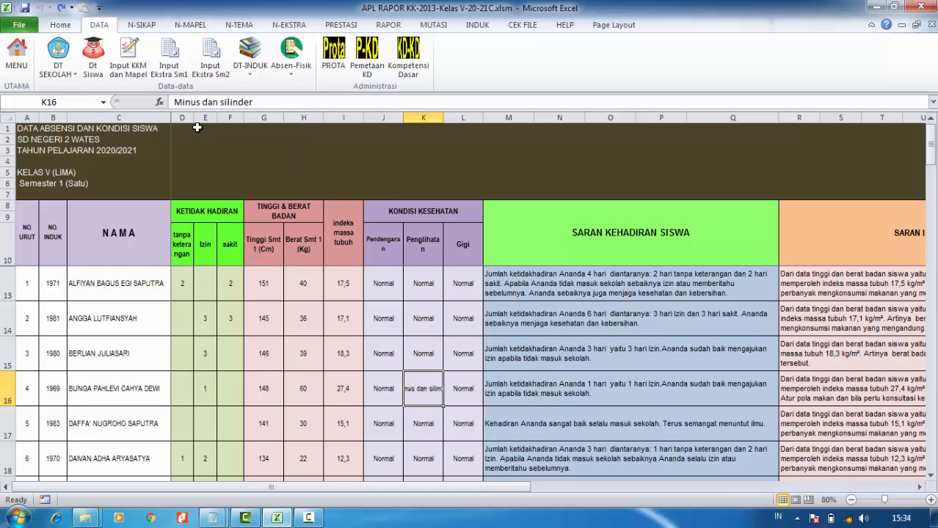
{"action": "left_click", "coordinate": [457, 389]}
{"action": "left_click", "coordinate": [429, 394]}
Step: Review the Saran Kehadiran Siswa texts for students number 1 and 2
{"action": "left_click", "coordinate": [533, 286]}
{"action": "left_click", "coordinate": [602, 323]}
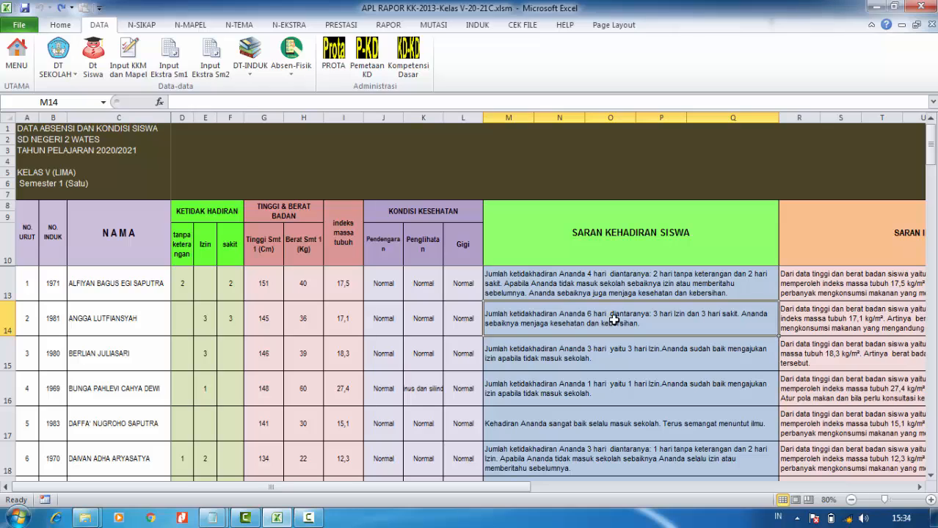
{"action": "left_click", "coordinate": [525, 283]}
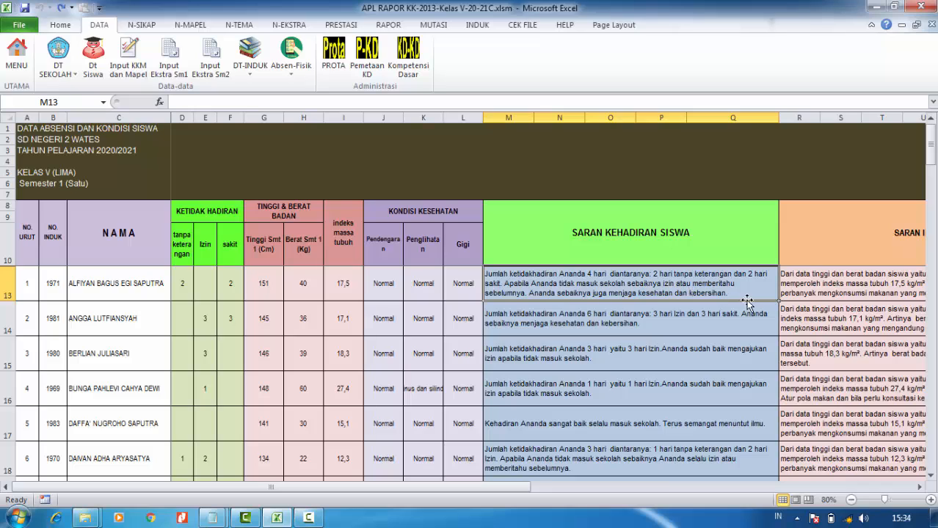
Step: Review the Saran Indeks Massa Tubuh texts for students number 1 and 2
{"action": "left_click", "coordinate": [840, 296]}
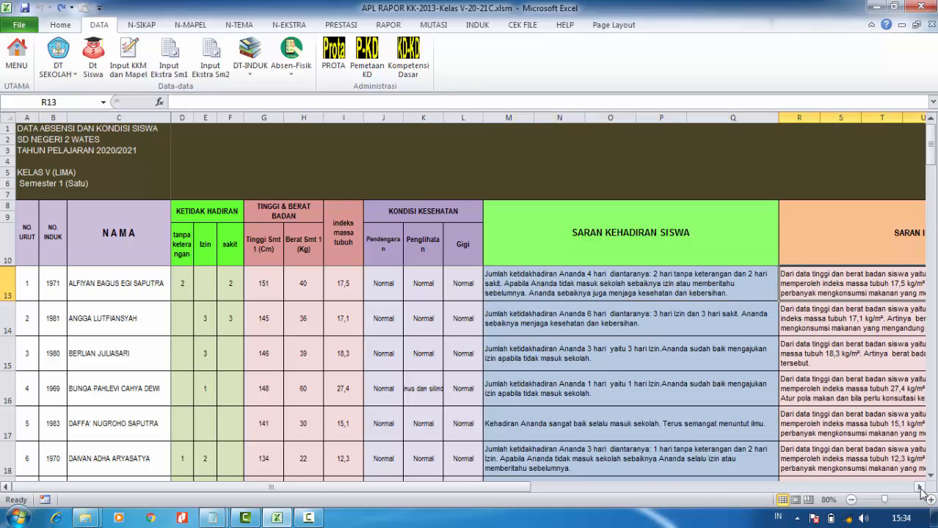
{"action": "left_click", "coordinate": [919, 487]}
{"action": "left_click", "coordinate": [919, 487]}
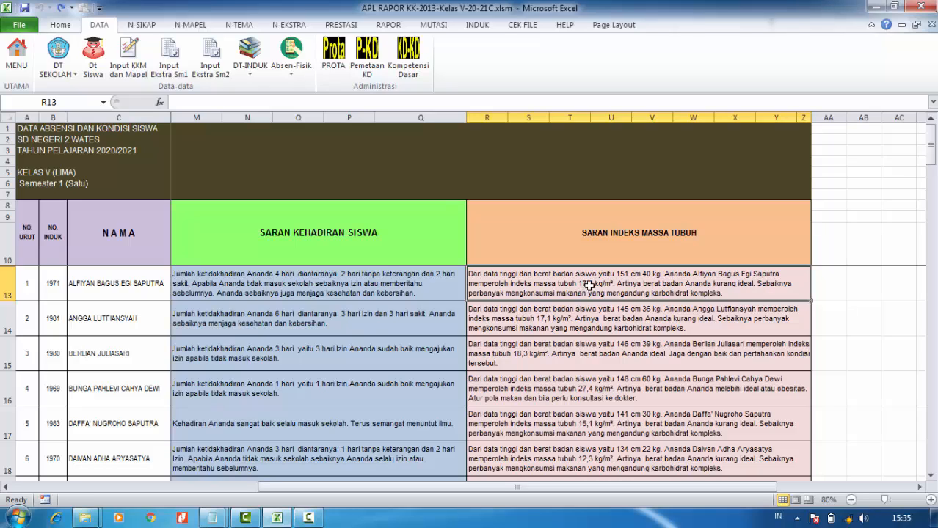
{"action": "left_click", "coordinate": [661, 333]}
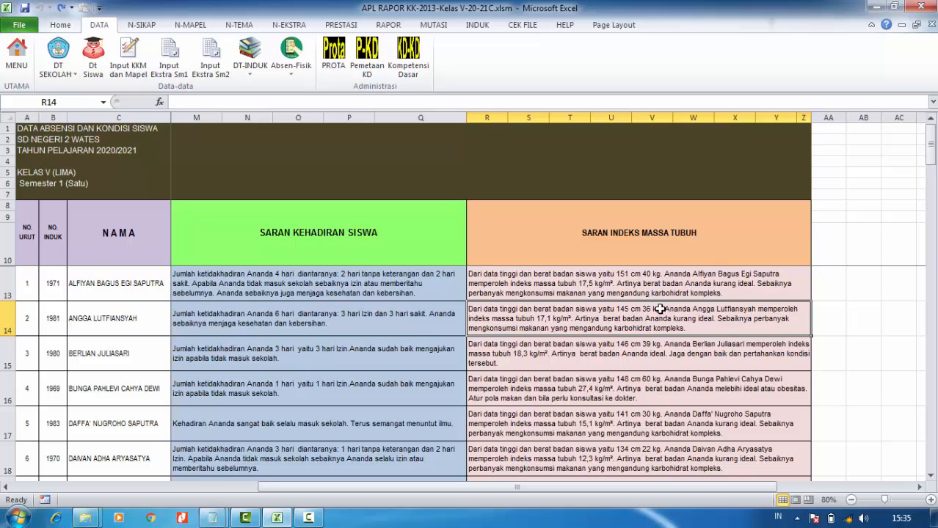
{"action": "left_click", "coordinate": [634, 288]}
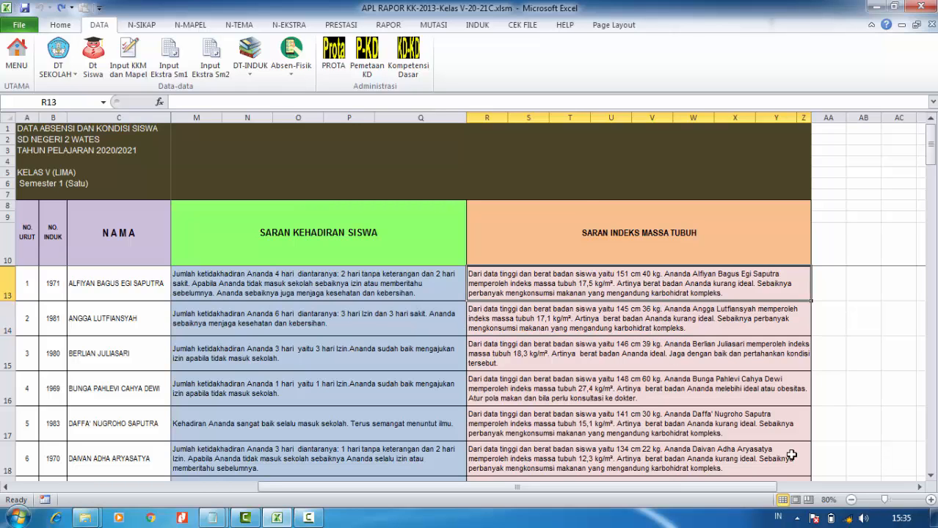
Step: Go back to the Tinggi & Berat Badan and Ketidak Hadiran columns and review their entries
{"action": "left_click_drag", "start_coordinate": [702, 486], "coordinate": [454, 486]}
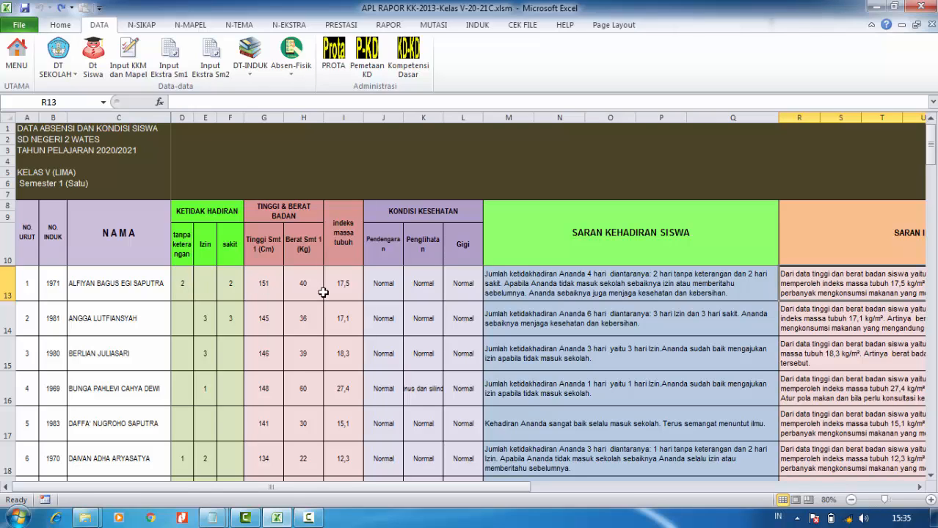
{"action": "mouse_move", "coordinate": [292, 363]}
{"action": "left_mouse_down"}
{"action": "mouse_move", "coordinate": [295, 414]}
{"action": "mouse_move", "coordinate": [290, 373]}
{"action": "left_mouse_up"}
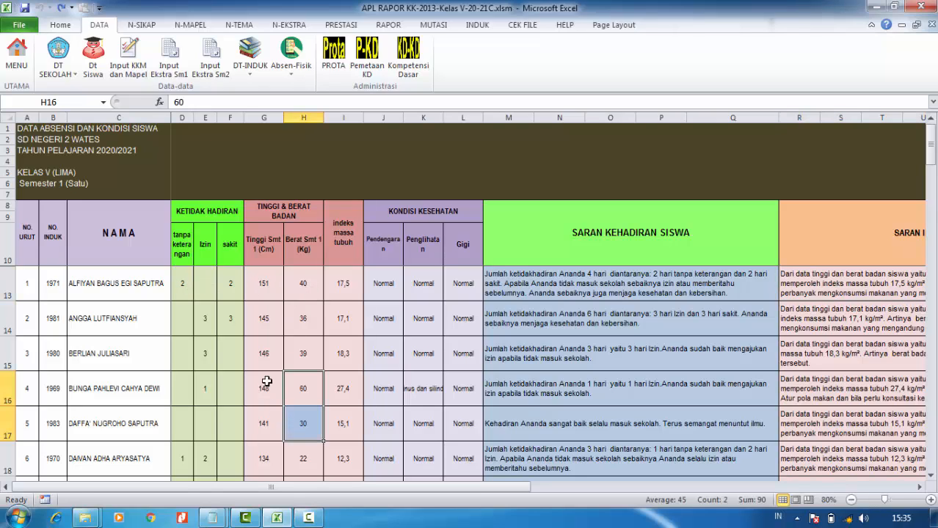
{"action": "left_click", "coordinate": [258, 371]}
{"action": "left_click", "coordinate": [245, 320]}
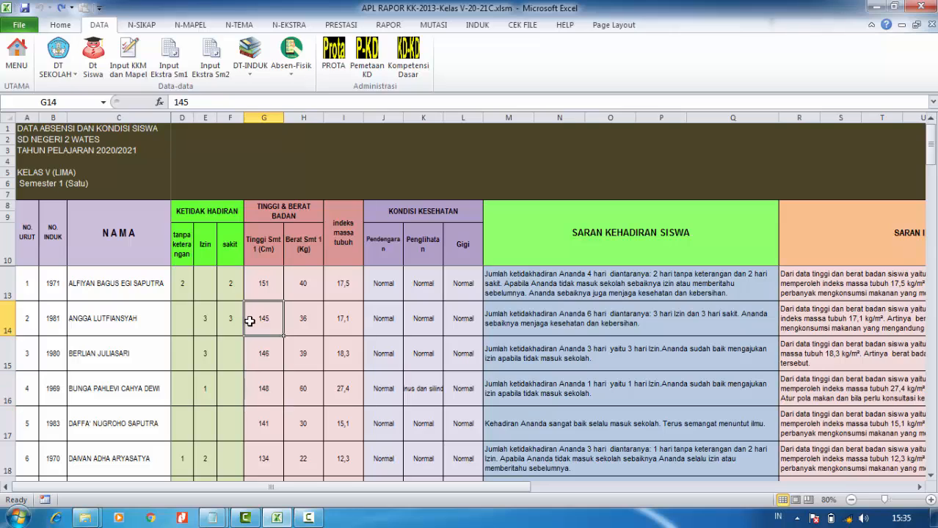
{"action": "left_click", "coordinate": [195, 288]}
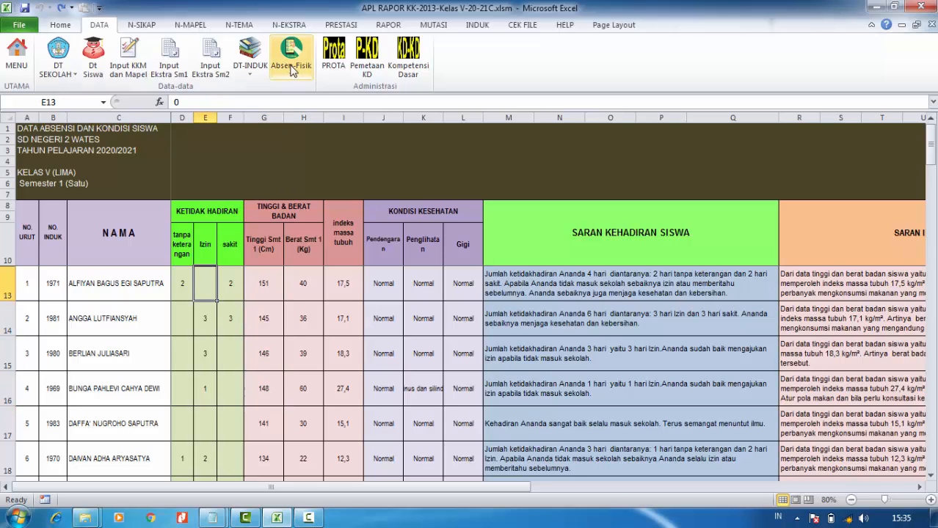
Step: Open the Program Tahunan (PROTA) sheet and review theme 1's Alokasi waktu and subthemes
{"action": "left_click", "coordinate": [334, 54]}
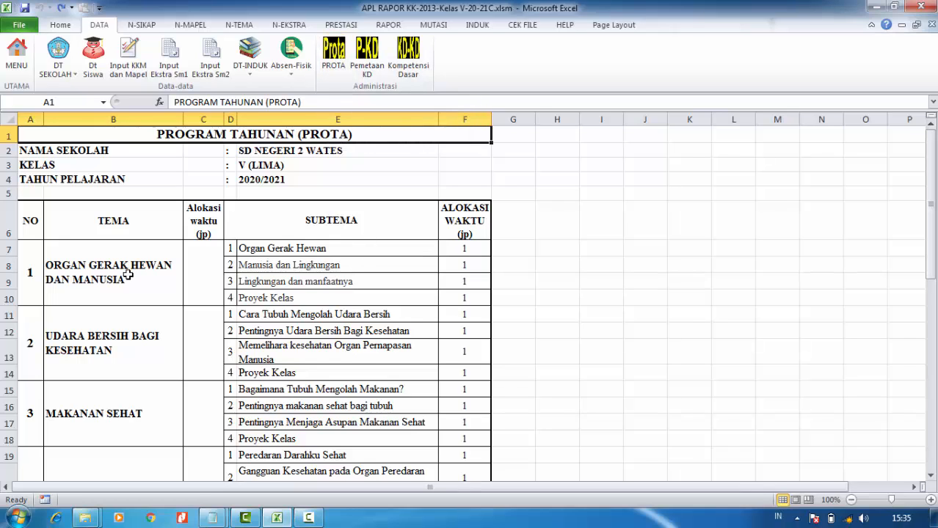
{"action": "left_click", "coordinate": [223, 277]}
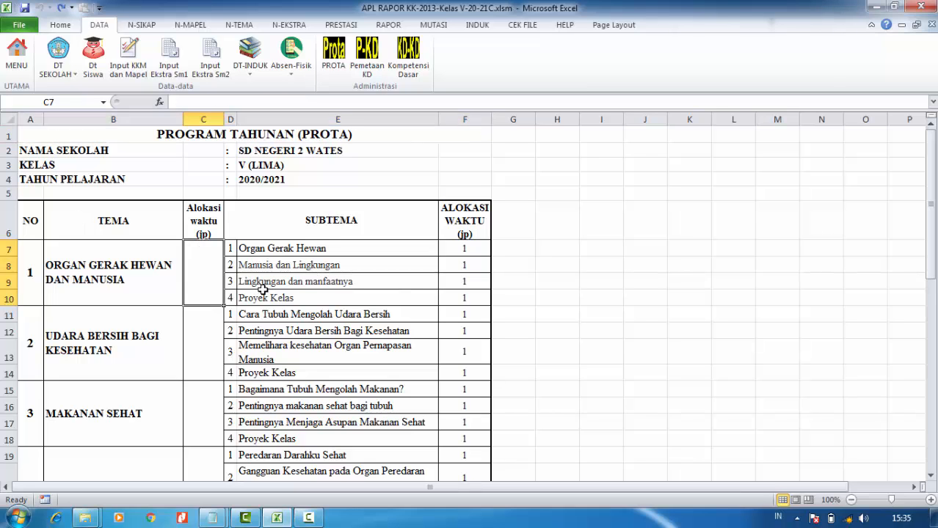
{"action": "left_click", "coordinate": [303, 284]}
{"action": "scroll", "coordinate": [306, 279], "scroll_direction": "down", "scroll_amount": 3}
{"action": "scroll", "coordinate": [307, 279], "scroll_direction": "down", "scroll_amount": 1}
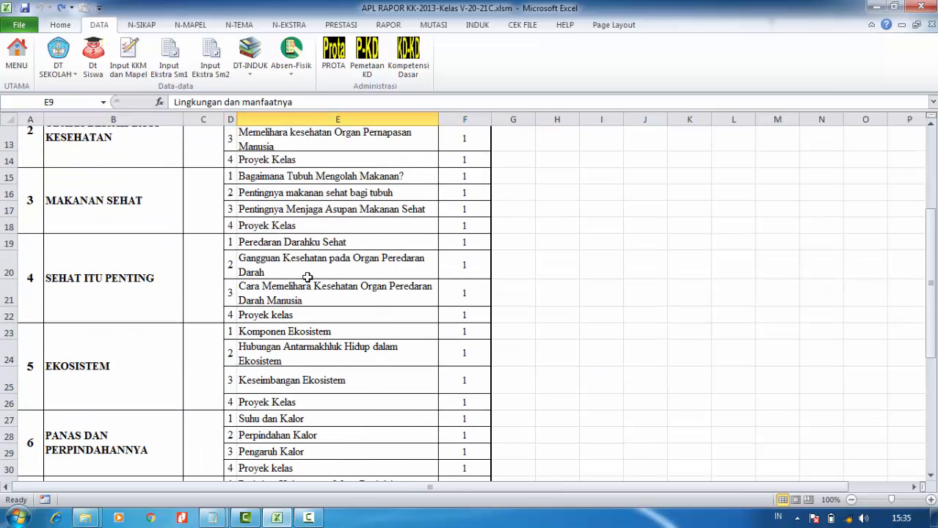
Step: Examine the PROTA themes Makanan Sehat, Sehat Itu Penting and Ekosistem together with their subthemes
{"action": "left_click", "coordinate": [304, 178]}
{"action": "left_click", "coordinate": [106, 201]}
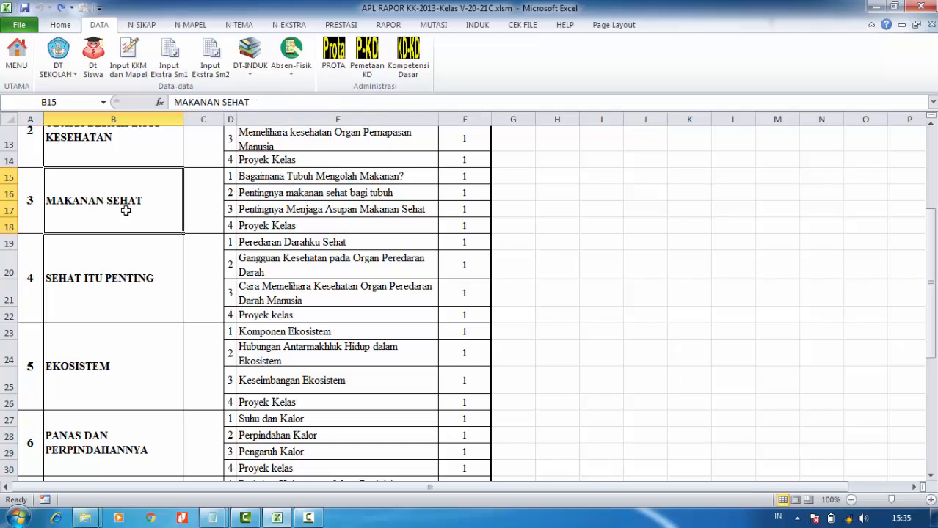
{"action": "left_click", "coordinate": [312, 224]}
{"action": "left_click", "coordinate": [110, 220]}
{"action": "left_click", "coordinate": [89, 293]}
{"action": "left_click", "coordinate": [274, 290]}
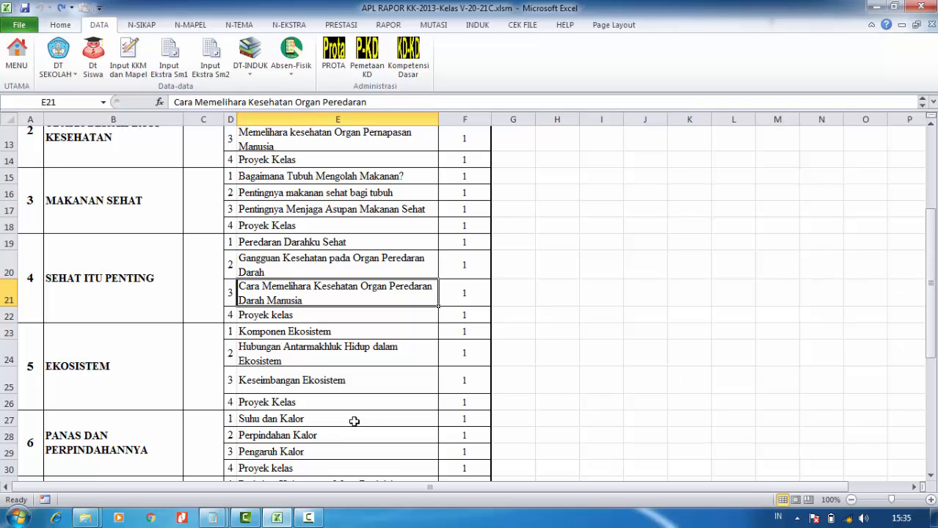
{"action": "left_click", "coordinate": [325, 357]}
{"action": "left_click", "coordinate": [88, 363]}
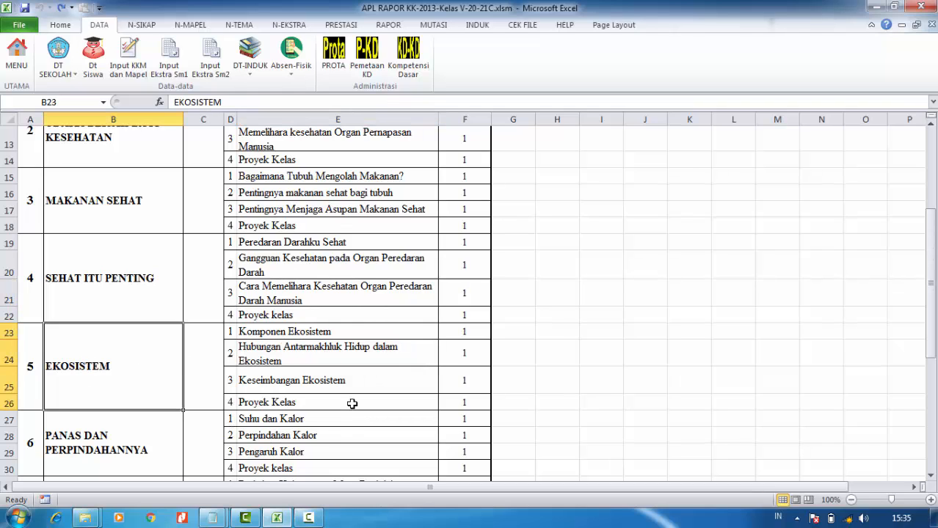
{"action": "scroll", "coordinate": [354, 388], "scroll_direction": "up", "scroll_amount": 4}
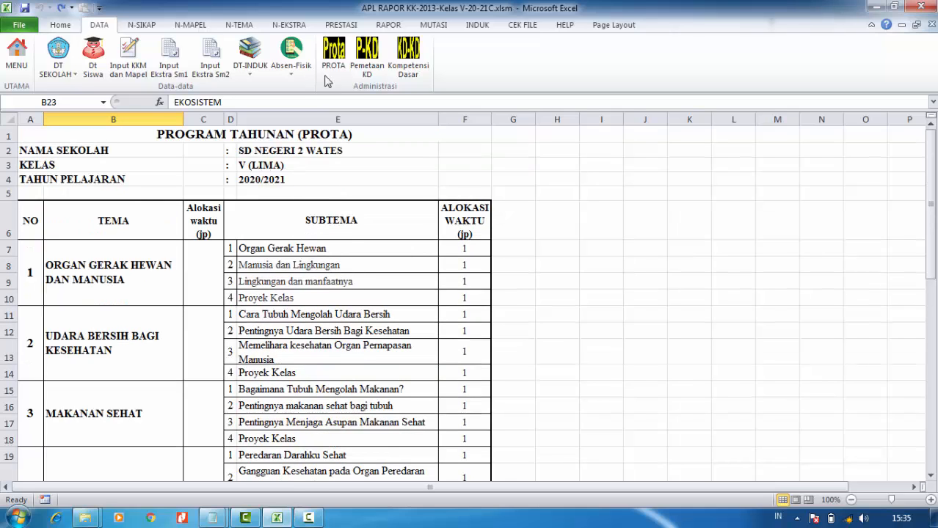
Step: Open the Pemetaan Kompetensi Dasar sheet and examine the Tema 1 subtheme marks for PPKN competency 3.1
{"action": "left_click", "coordinate": [368, 58]}
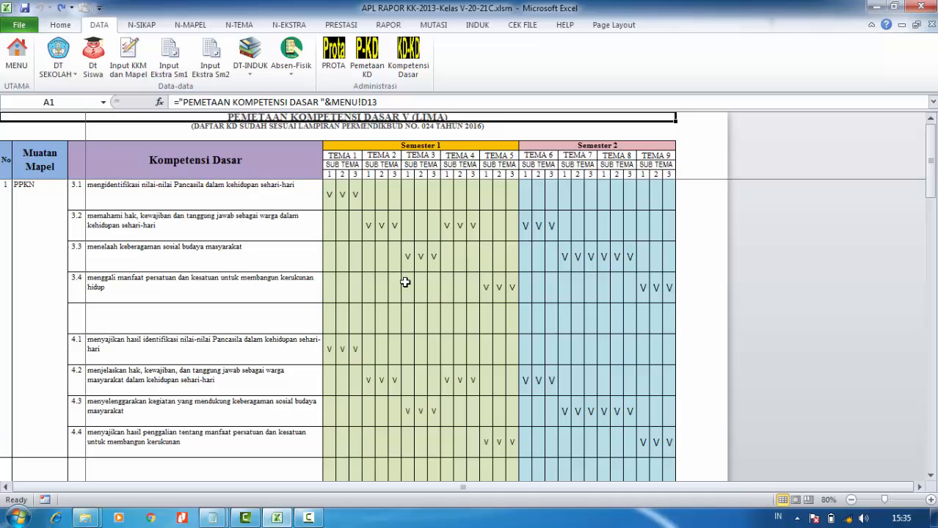
{"action": "left_click", "coordinate": [330, 197]}
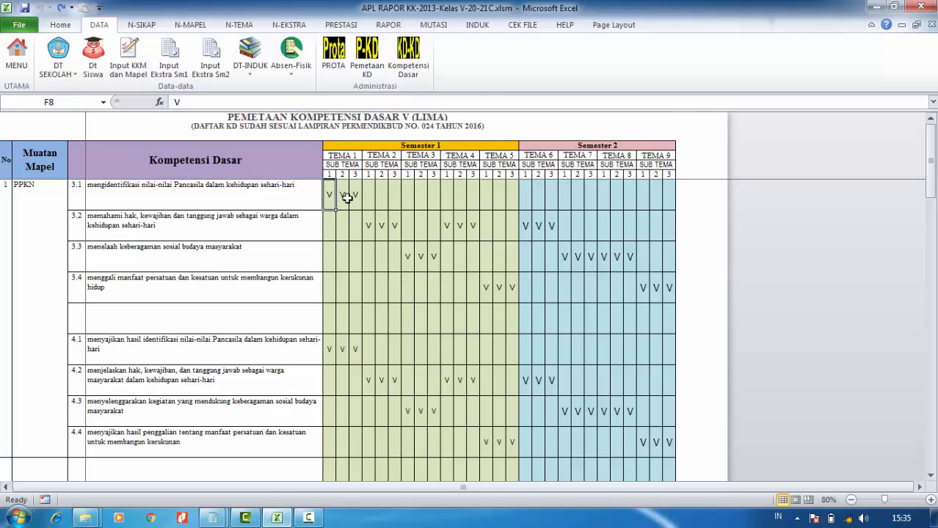
{"action": "left_click", "coordinate": [340, 196]}
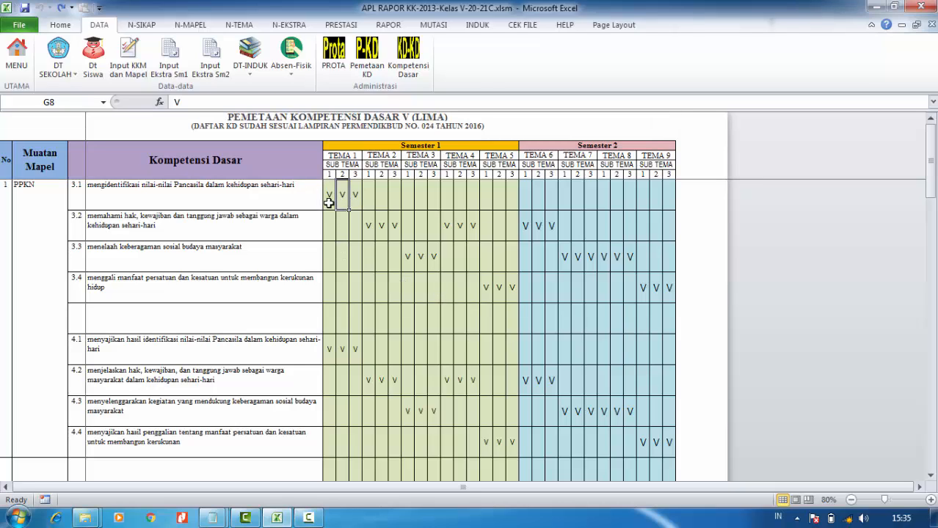
{"action": "left_click", "coordinate": [328, 203]}
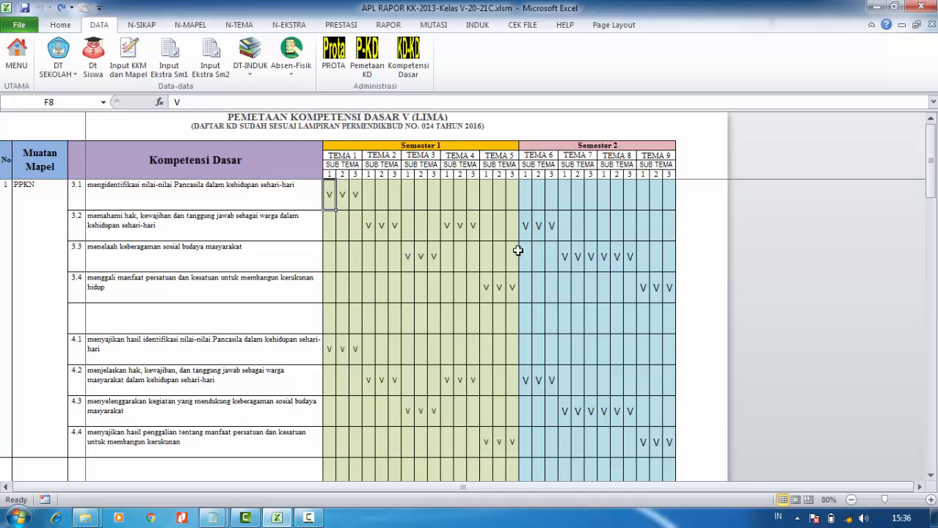
{"action": "left_click", "coordinate": [337, 197]}
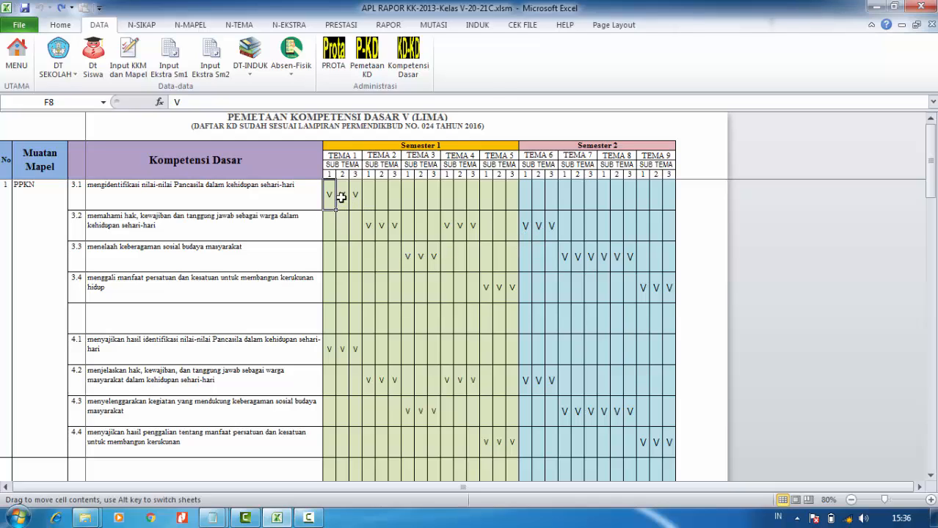
{"action": "left_click", "coordinate": [343, 197]}
{"action": "left_click", "coordinate": [356, 196]}
Step: Examine the Tema 2 and Tema 4 subtheme marks for PPKN competency 3.2
{"action": "left_click", "coordinate": [371, 227]}
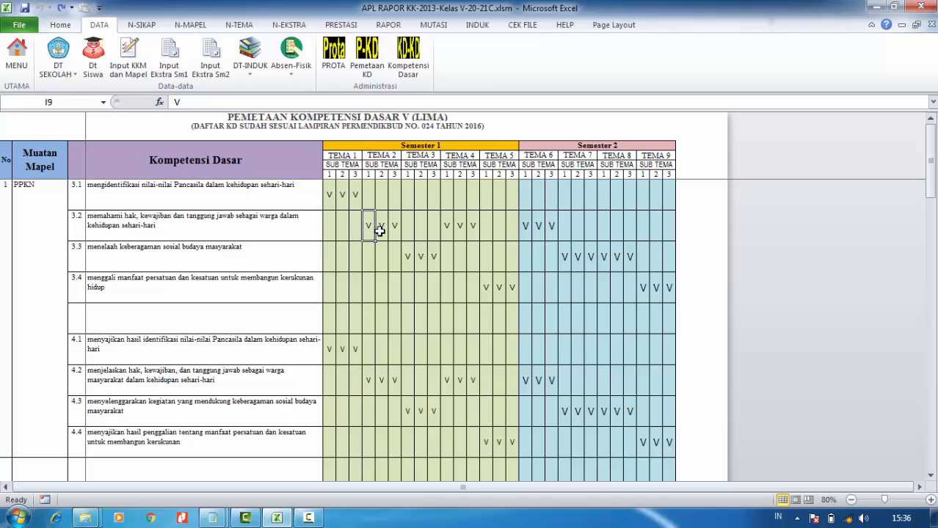
{"action": "left_click", "coordinate": [380, 227]}
{"action": "left_click", "coordinate": [394, 230]}
{"action": "left_click", "coordinate": [446, 232]}
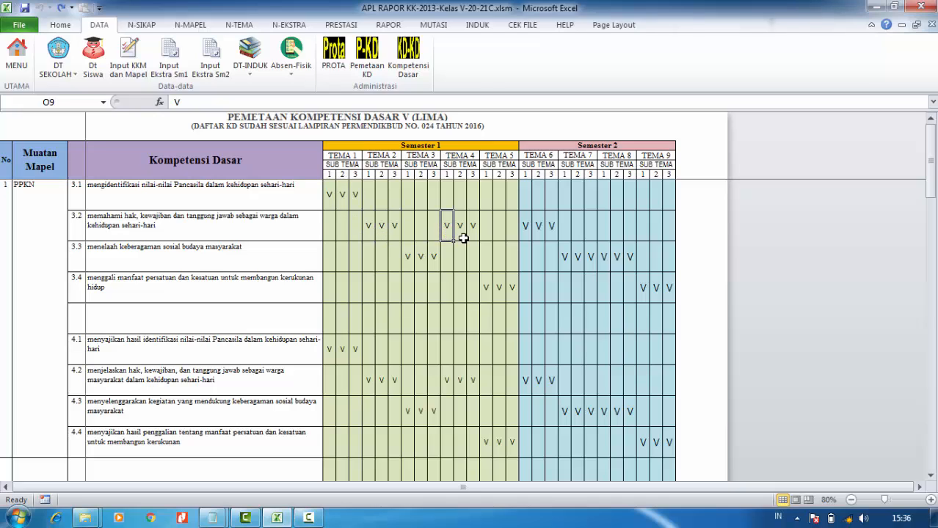
{"action": "left_click", "coordinate": [462, 237]}
{"action": "left_click", "coordinate": [473, 236]}
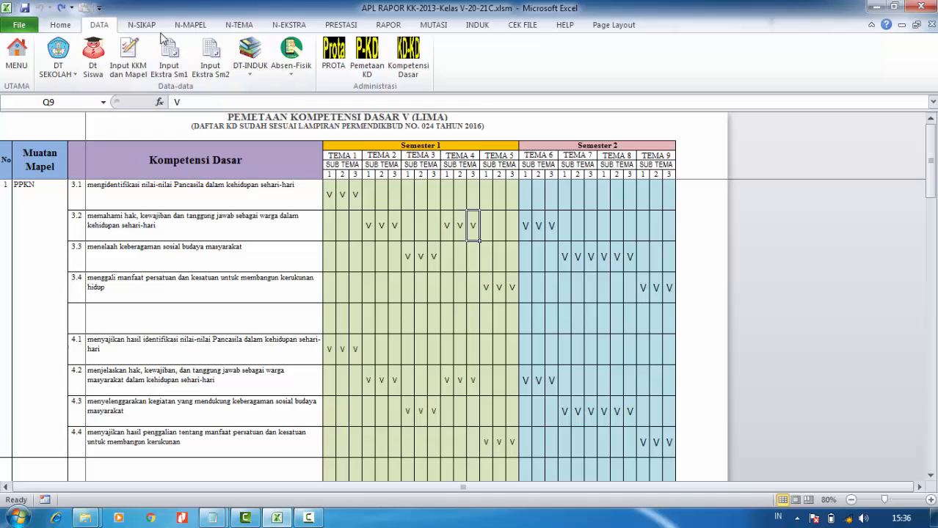
Step: Open the Tema 1 subtheme 1 (ST 1) grade list and review the students' PENGETAHUAN and KETERAMPILAN scores
{"action": "left_click", "coordinate": [235, 26]}
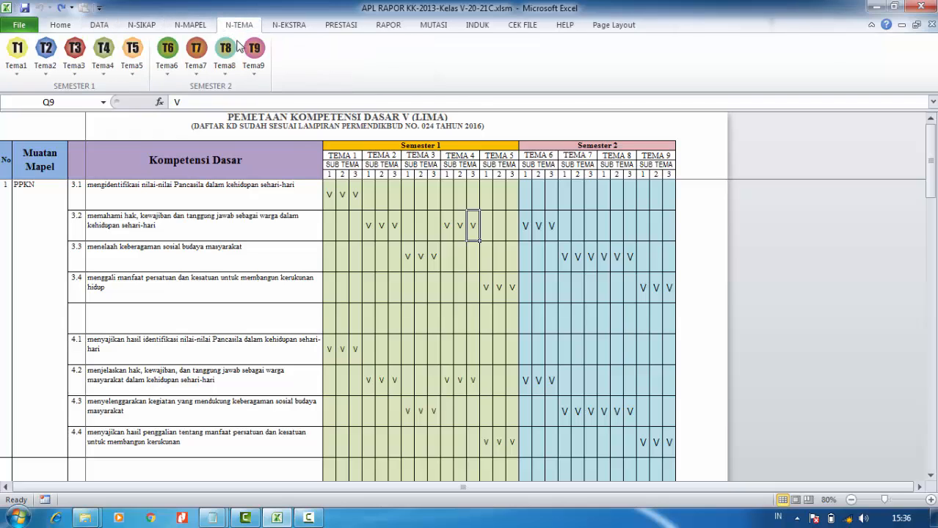
{"action": "left_click", "coordinate": [331, 195]}
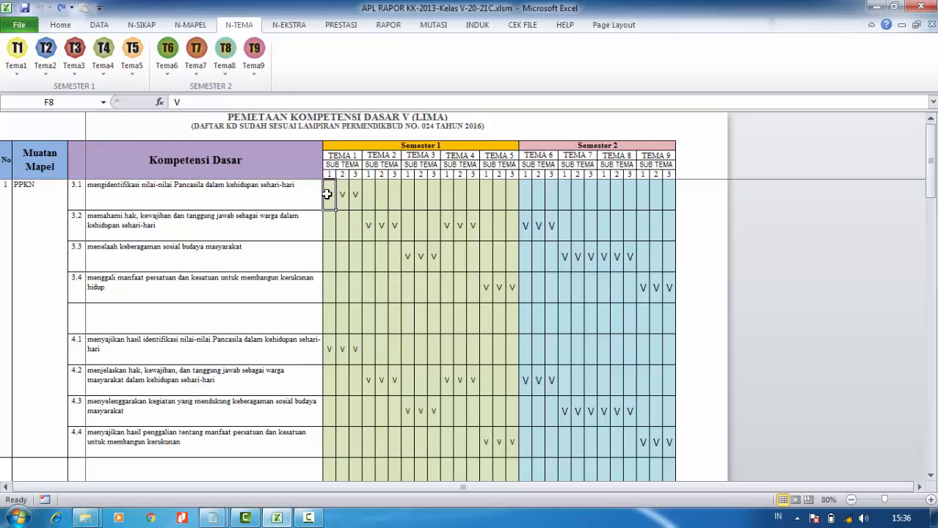
{"action": "left_click", "coordinate": [21, 77]}
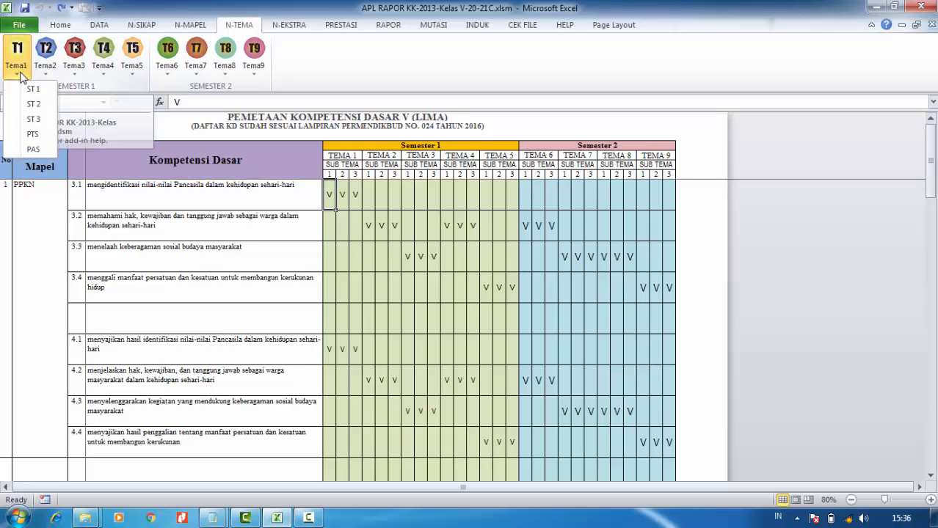
{"action": "left_click", "coordinate": [33, 89]}
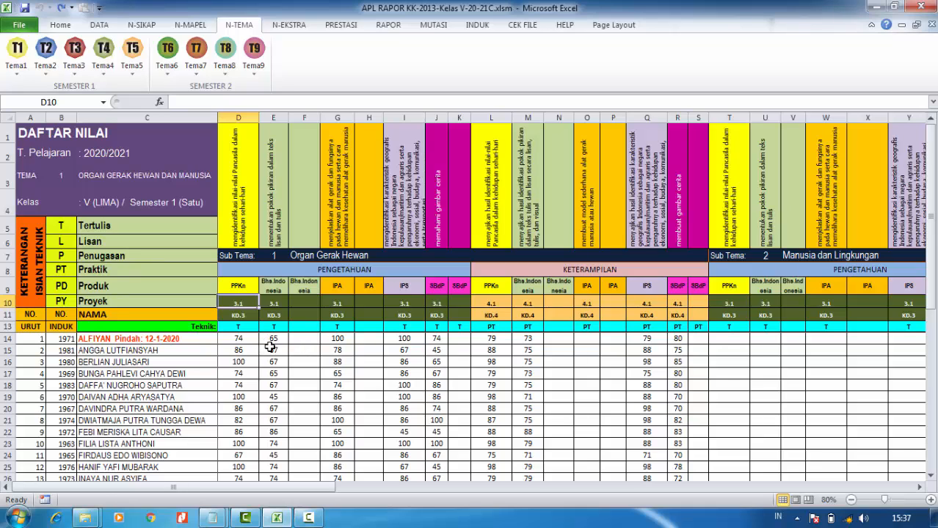
{"action": "scroll", "coordinate": [245, 340], "scroll_direction": "down", "scroll_amount": 3}
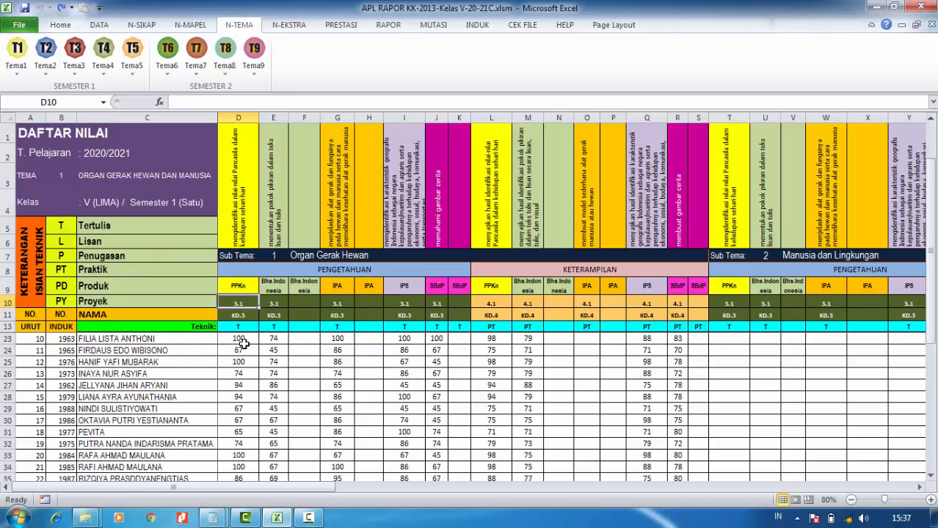
{"action": "scroll", "coordinate": [245, 340], "scroll_direction": "up", "scroll_amount": 3}
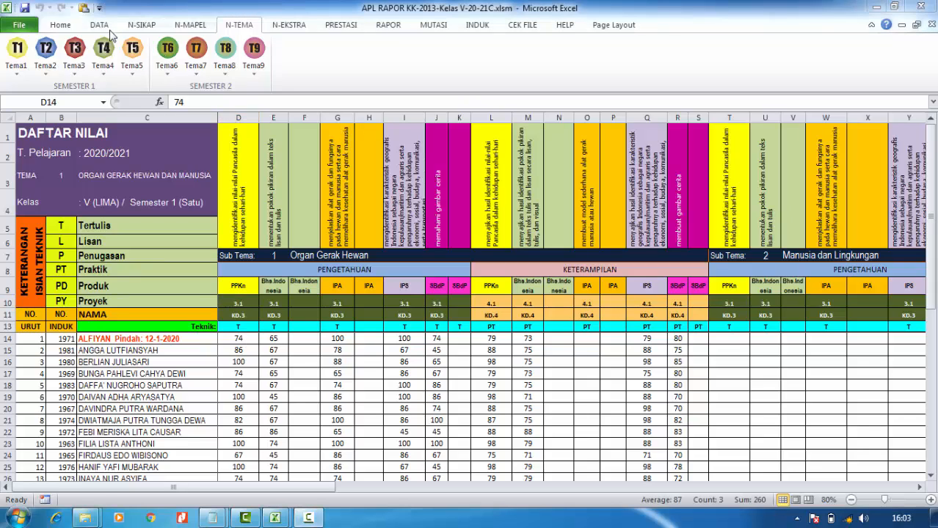
Step: Open the Kompetensi Dasar sheet listing the KI 3 and KI 4 competencies
{"action": "left_click", "coordinate": [100, 25]}
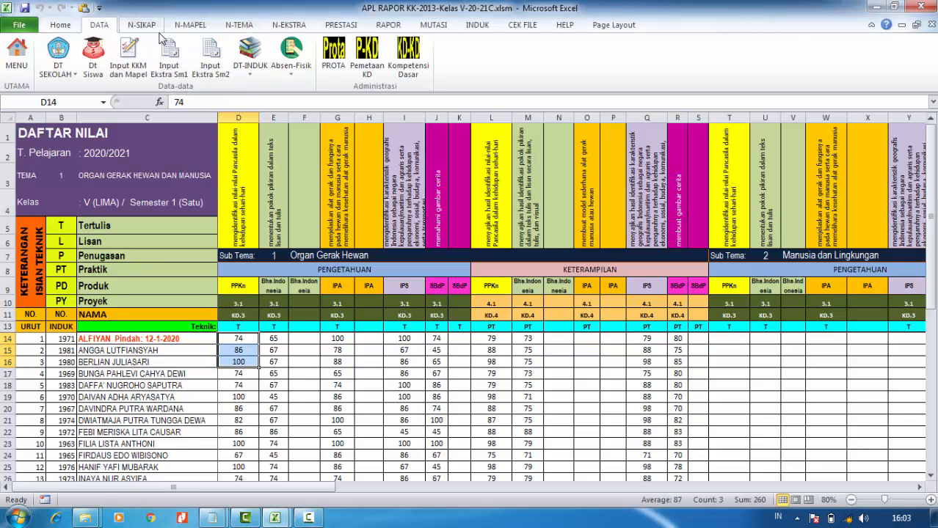
{"action": "left_click", "coordinate": [407, 59]}
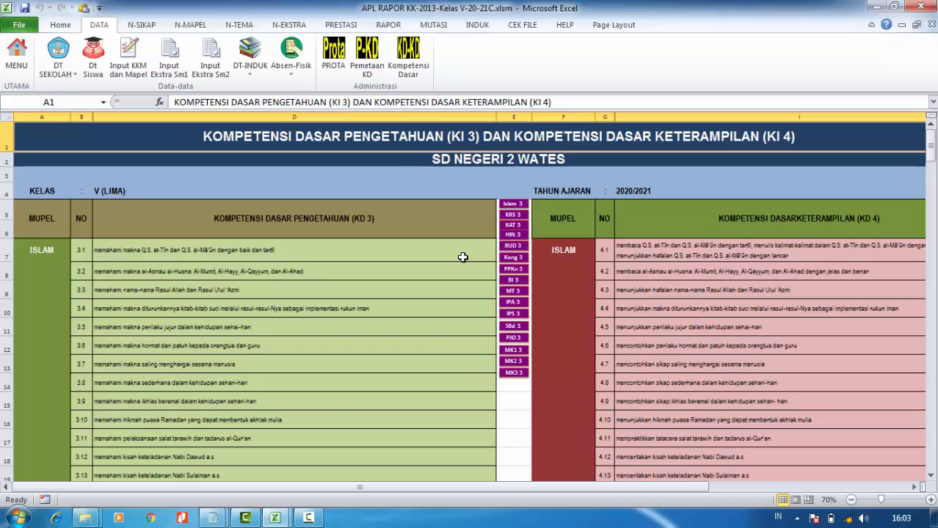
Step: Open the semester 1 Nilai Sikap Spiritual (KI 1) sheet and examine the first student's ketaatan beribadah mark
{"action": "left_click", "coordinate": [143, 26]}
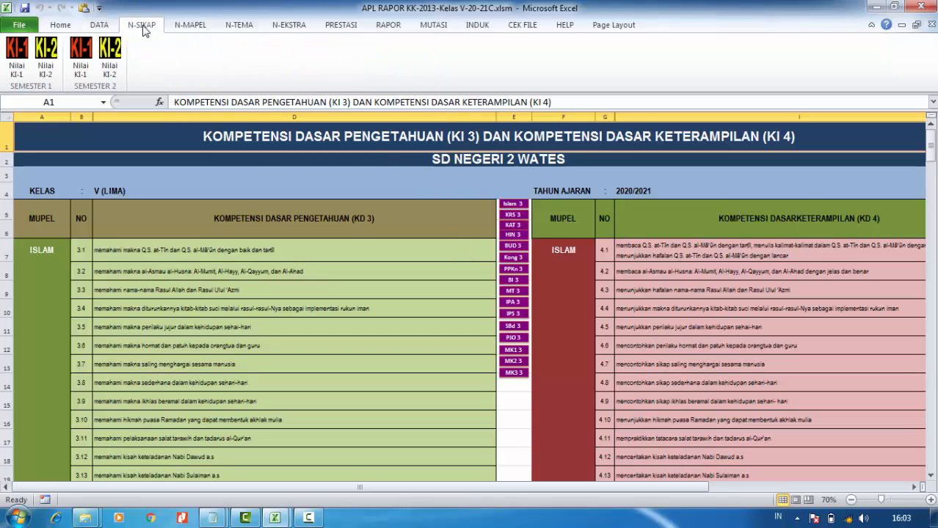
{"action": "left_click", "coordinate": [15, 55]}
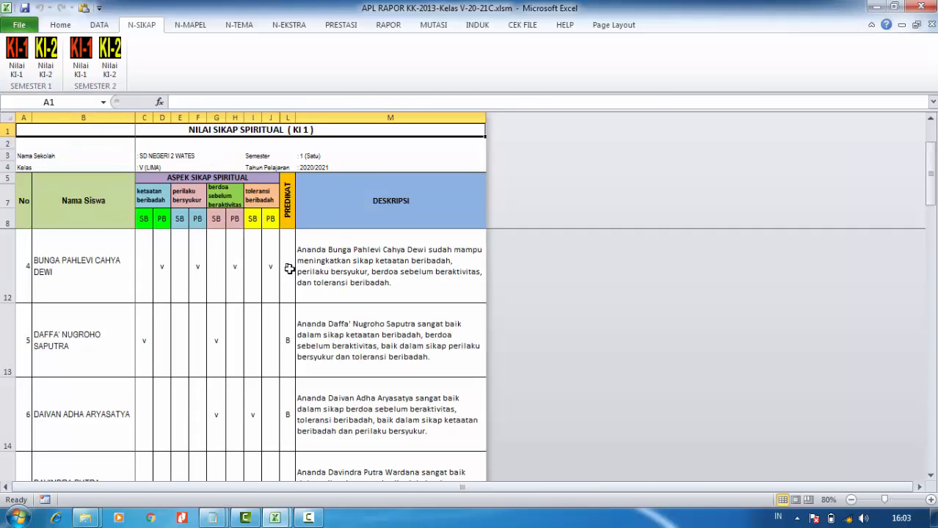
{"action": "left_click", "coordinate": [152, 274]}
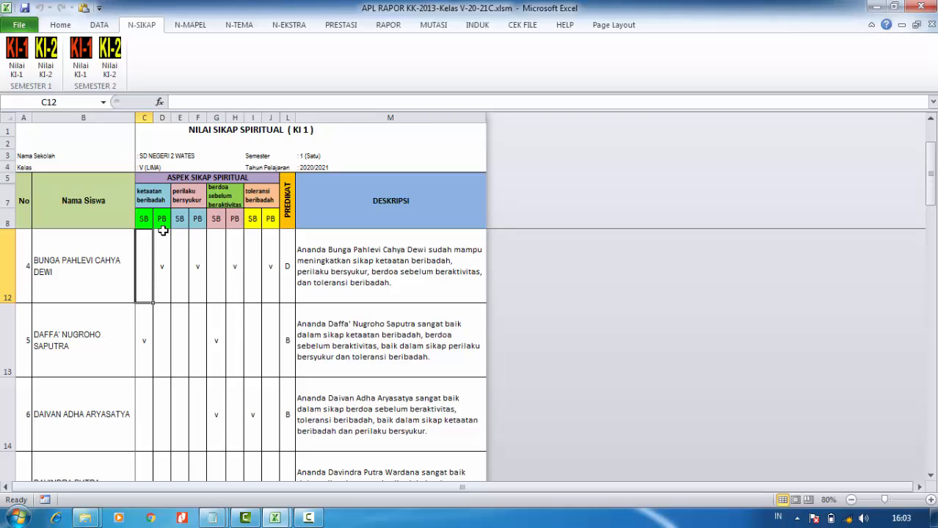
{"action": "scroll", "coordinate": [160, 291], "scroll_direction": "up", "scroll_amount": 1}
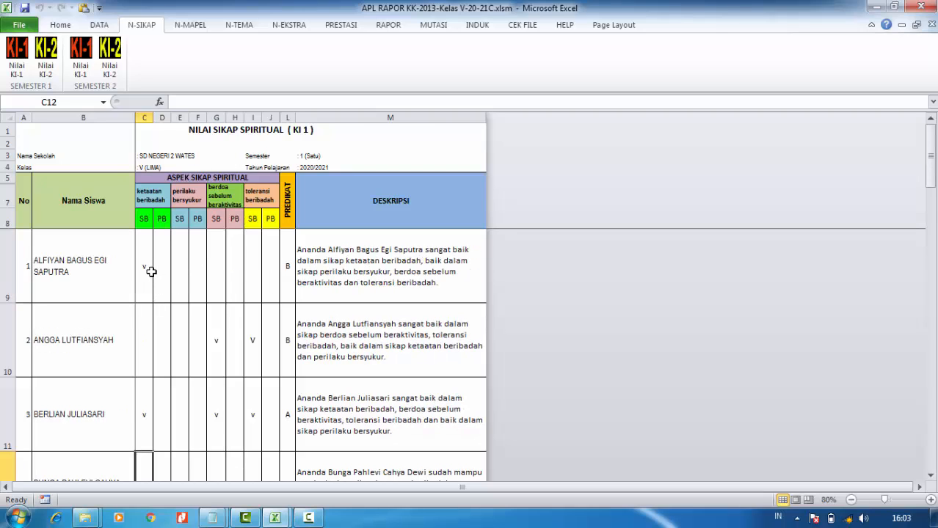
{"action": "left_click", "coordinate": [141, 272]}
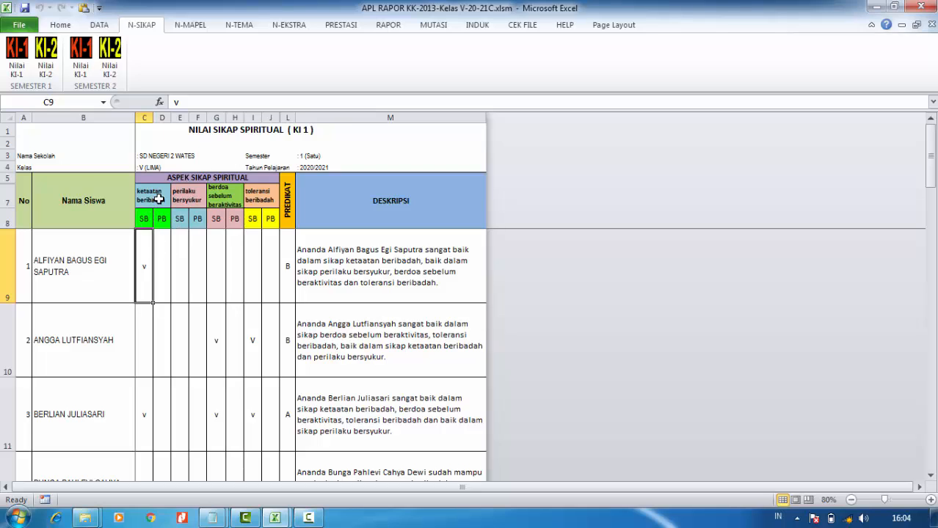
Step: Try marking PB with v alongside SB for student 1's ketaatan beribadah, and clear the PB mark again
{"action": "left_click", "coordinate": [163, 267]}
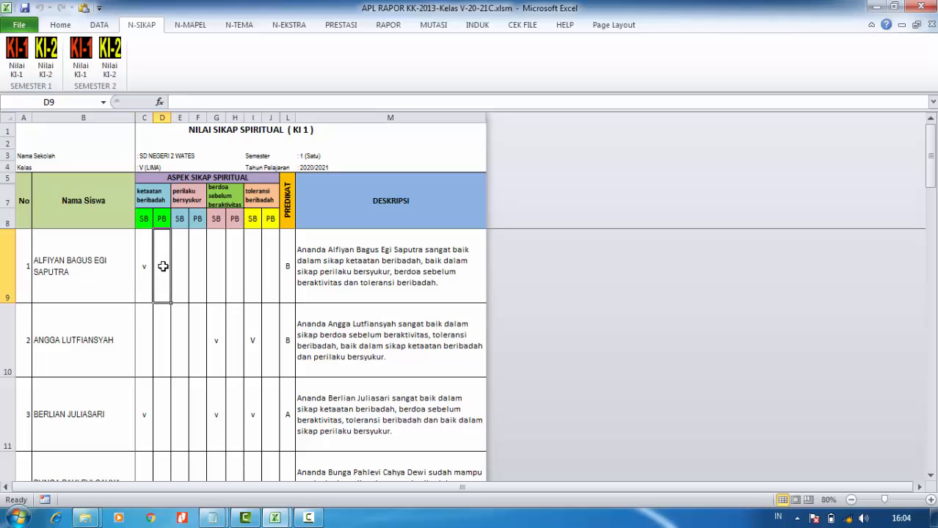
{"action": "type", "text": "v"}
{"action": "left_click", "coordinate": [191, 278]}
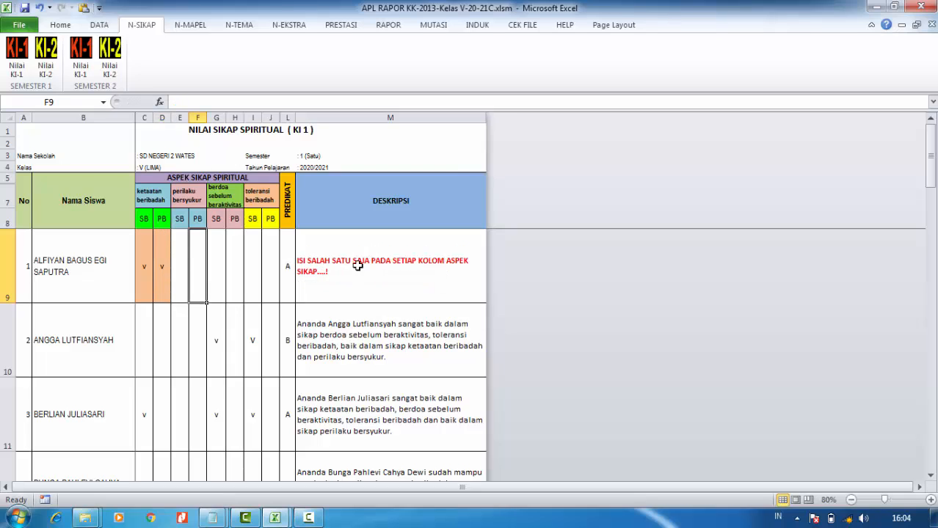
{"action": "left_click", "coordinate": [163, 282]}
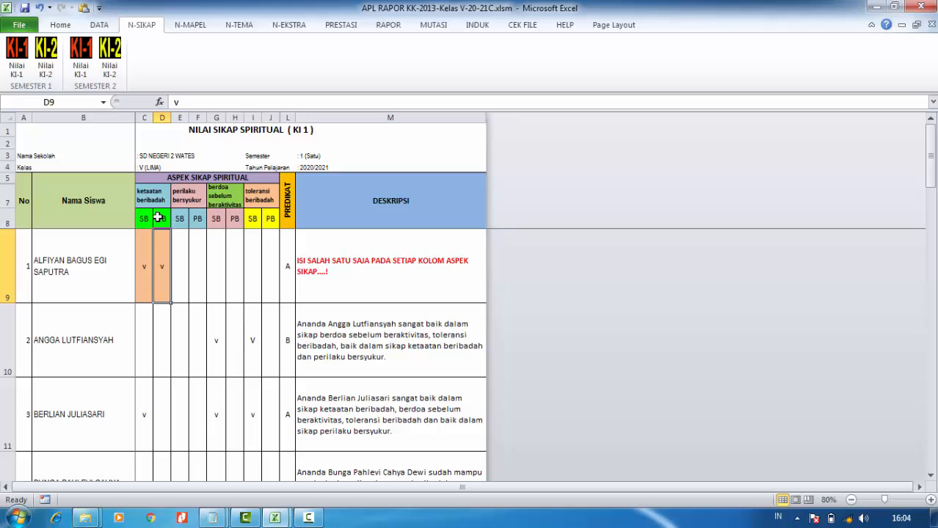
{"action": "key", "text": "Delete"}
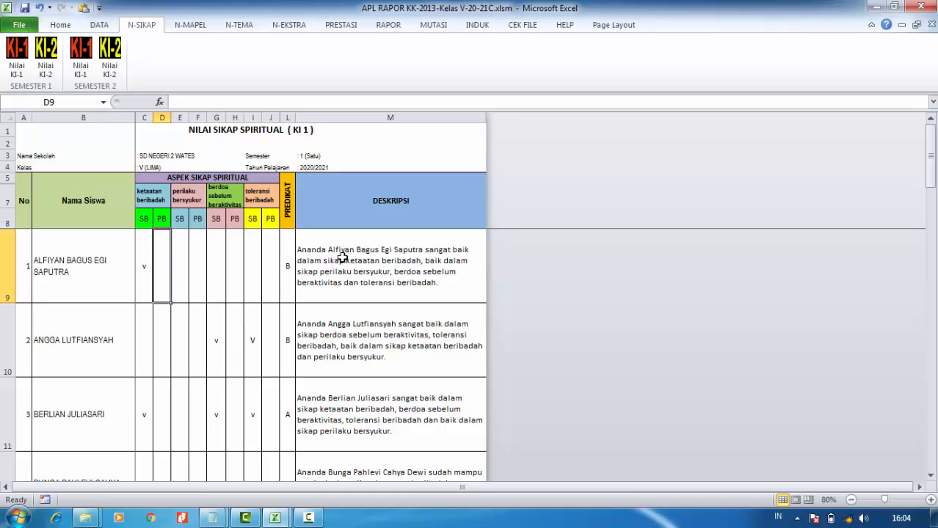
Step: Clear student 1's SB mark for ketaatan beribadah and enter v in that cell again
{"action": "left_click", "coordinate": [287, 272]}
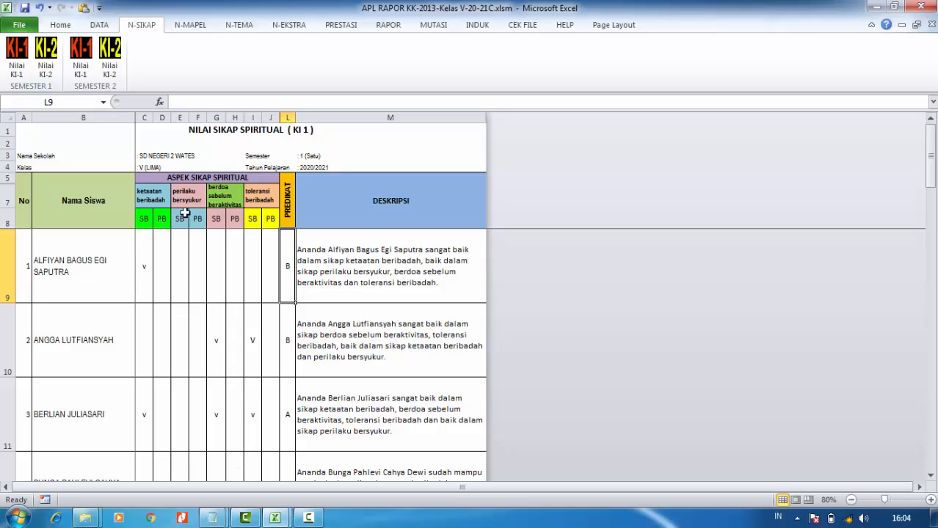
{"action": "left_click", "coordinate": [143, 272]}
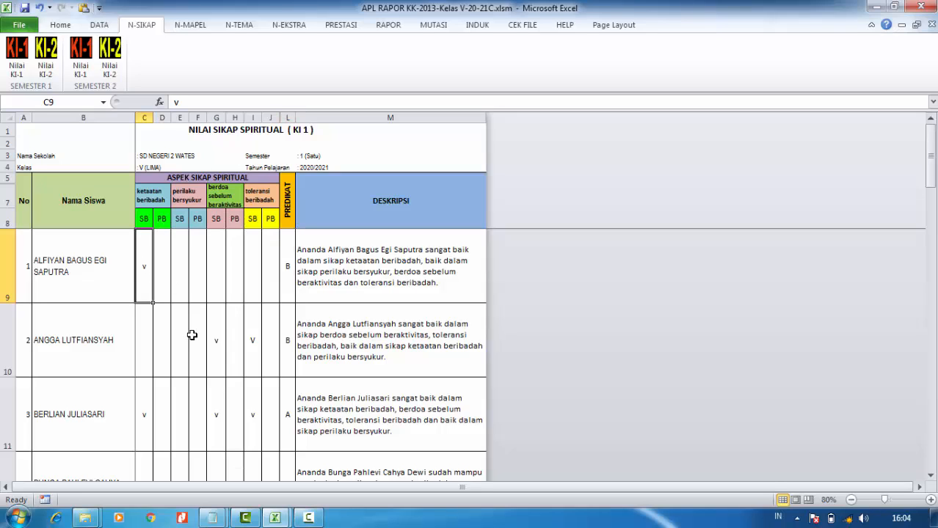
{"action": "key", "text": "Delete"}
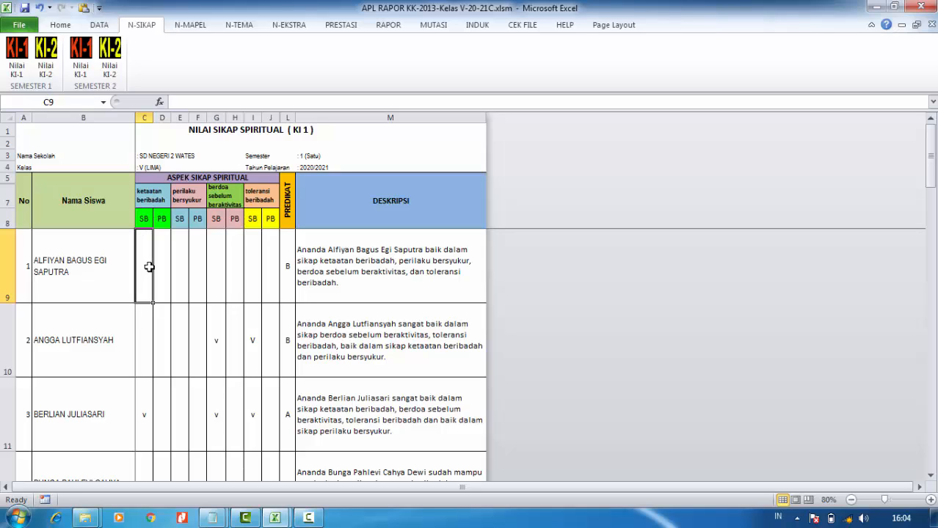
{"action": "type", "text": "v"}
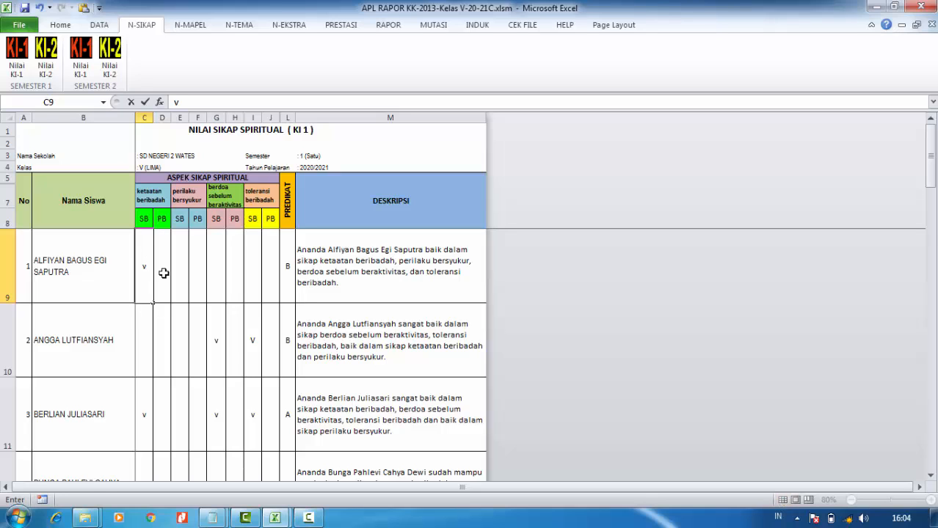
{"action": "left_click", "coordinate": [163, 273]}
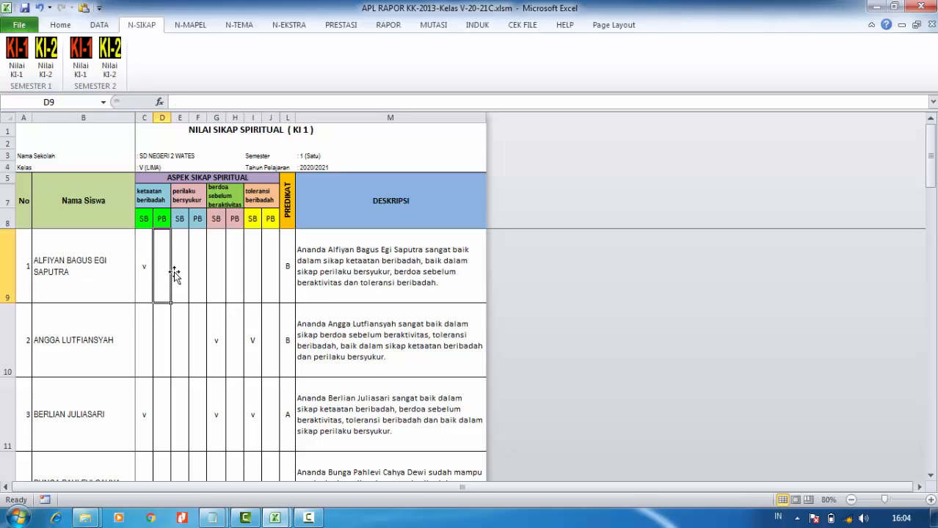
Step: Mark student 1 with v under SB for berdoa sebelum beraktivitas and under PB for toleransi beribadah
{"action": "left_click", "coordinate": [215, 263]}
{"action": "type", "text": "v"}
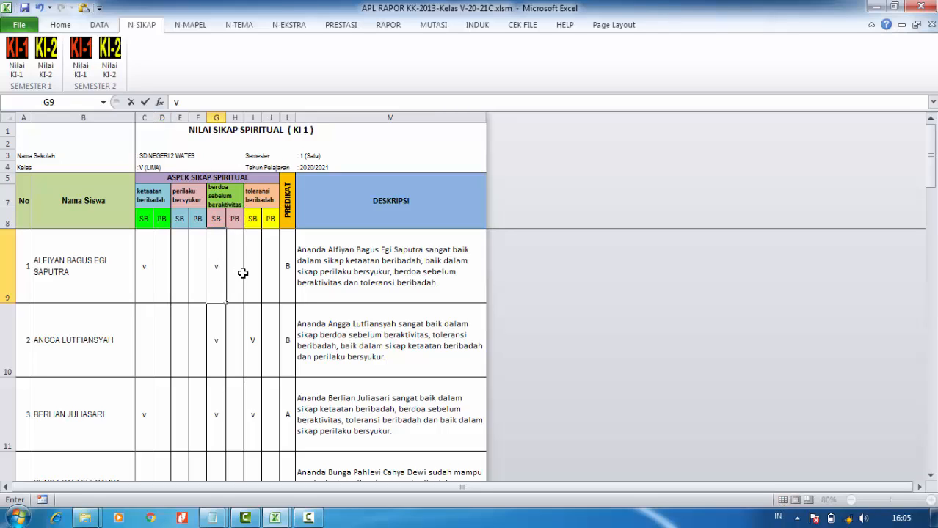
{"action": "left_click", "coordinate": [242, 273]}
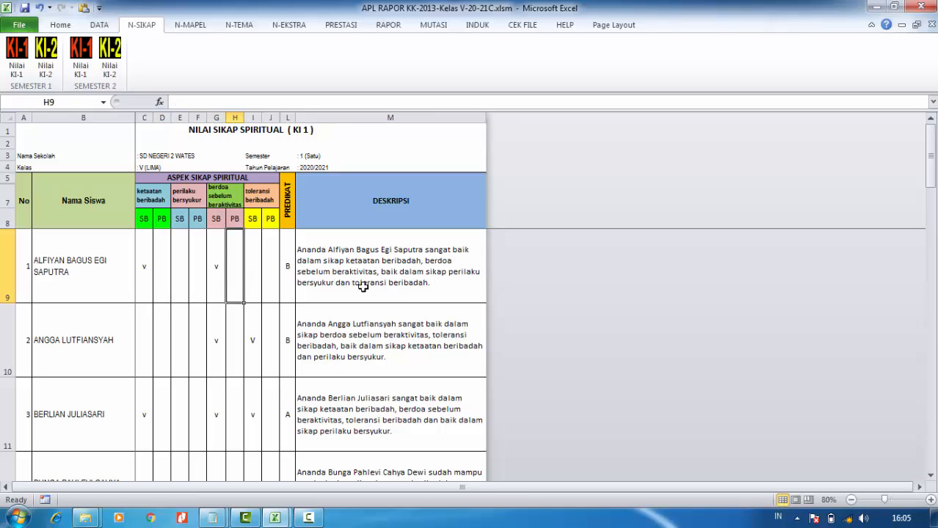
{"action": "left_click", "coordinate": [269, 266]}
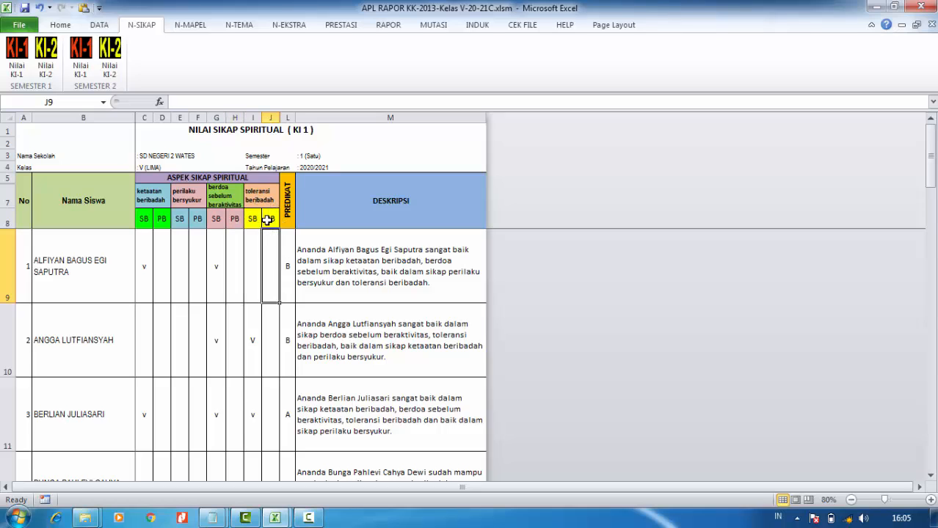
{"action": "type", "text": "v"}
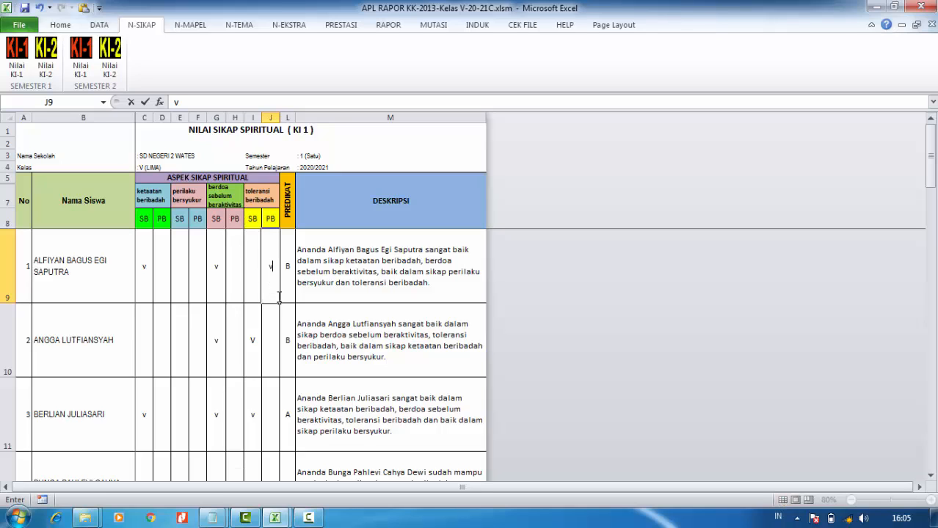
{"action": "left_click", "coordinate": [348, 281]}
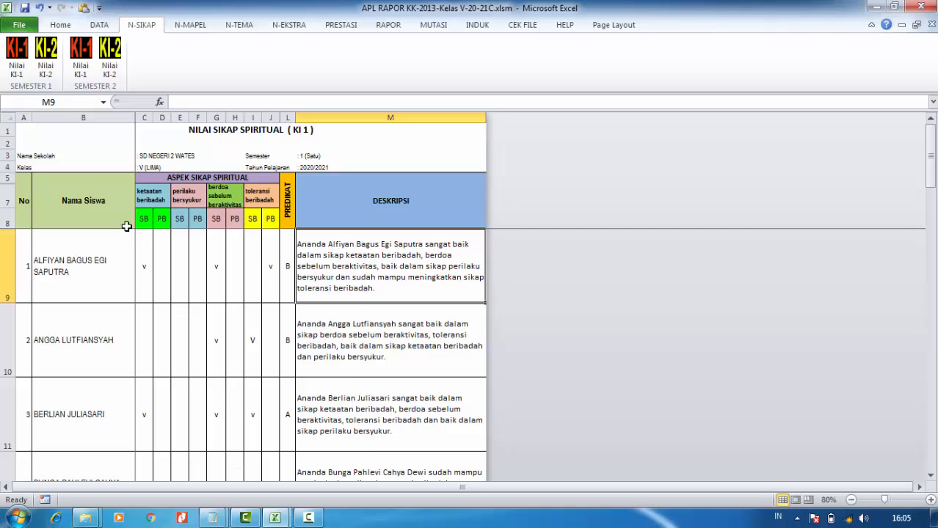
Step: Open the semester 1 Nilai Sikap Sosial (KI 2) sheet and examine the students' SB and PB marks per aspect
{"action": "left_click", "coordinate": [46, 59]}
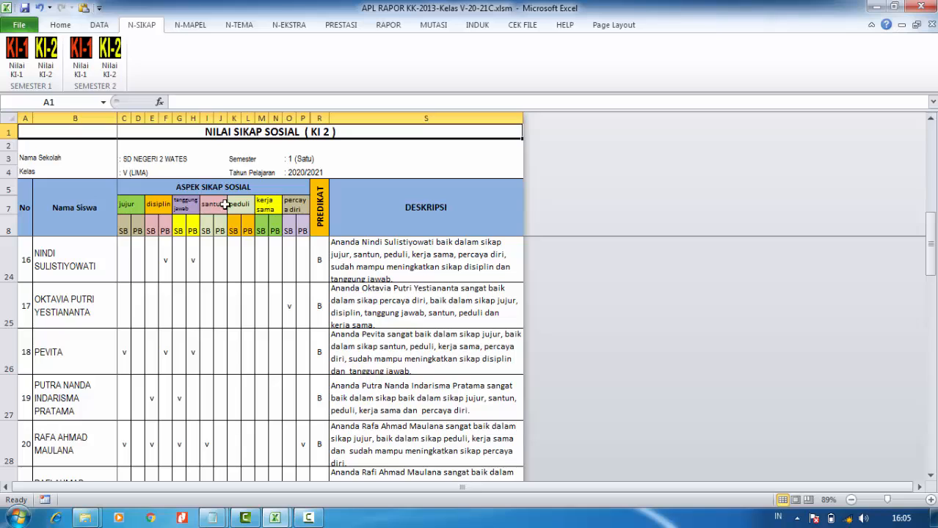
{"action": "left_click", "coordinate": [291, 257]}
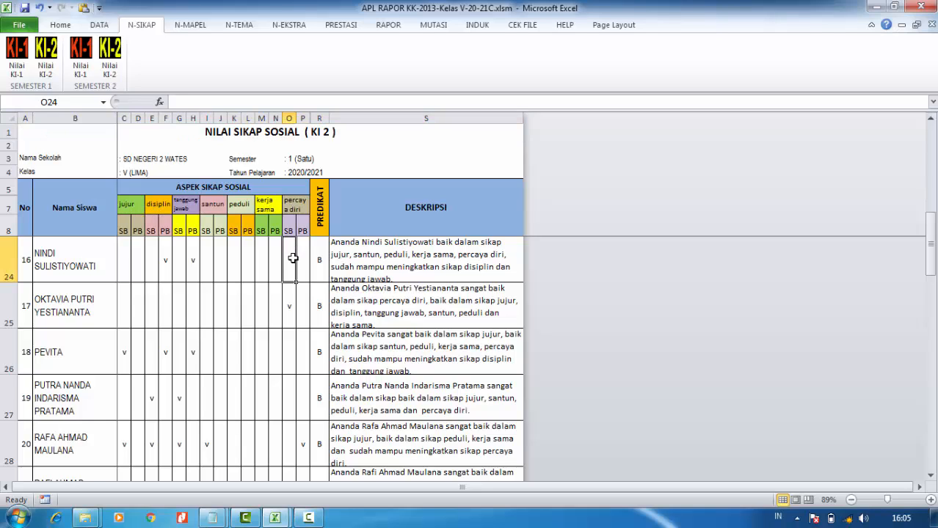
{"action": "left_click", "coordinate": [396, 269]}
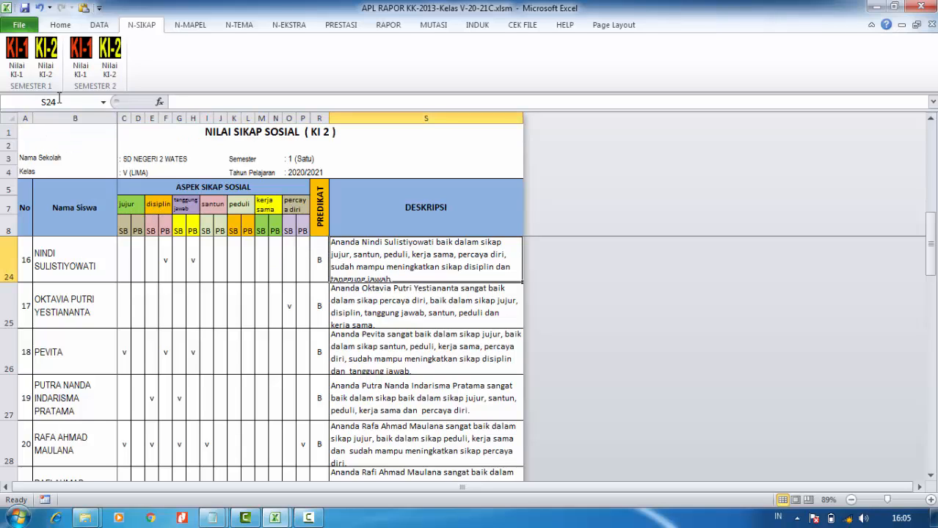
{"action": "scroll", "coordinate": [203, 328], "scroll_direction": "up", "scroll_amount": 5}
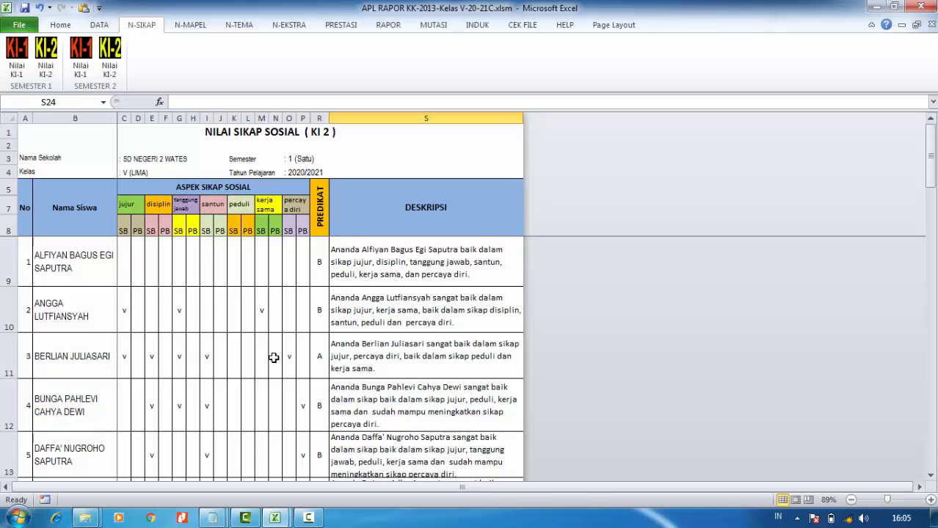
{"action": "scroll", "coordinate": [273, 356], "scroll_direction": "down", "scroll_amount": 3}
{"action": "scroll", "coordinate": [234, 391], "scroll_direction": "down", "scroll_amount": 1}
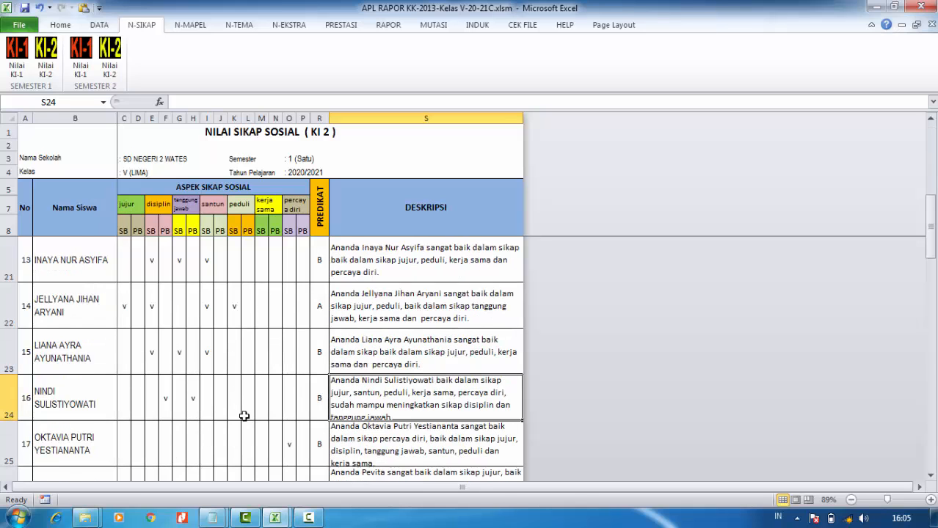
{"action": "scroll", "coordinate": [244, 416], "scroll_direction": "up", "scroll_amount": 4}
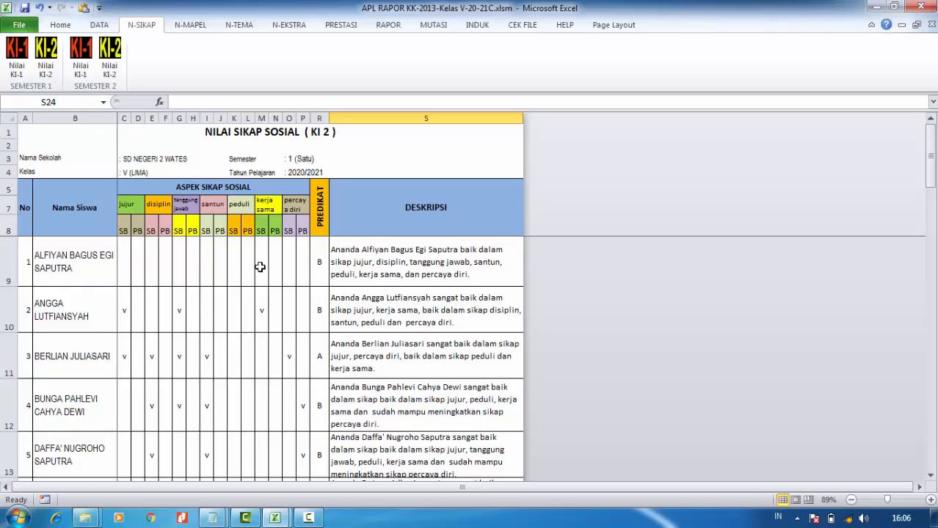
{"action": "scroll", "coordinate": [251, 288], "scroll_direction": "down", "scroll_amount": 2}
{"action": "scroll", "coordinate": [404, 270], "scroll_direction": "up", "scroll_amount": 2}
Step: Examine the DESKRIPSI texts of students 1 to 5 on the Nilai Sikap Sosial sheet
{"action": "left_click", "coordinate": [380, 272]}
{"action": "left_click", "coordinate": [394, 318]}
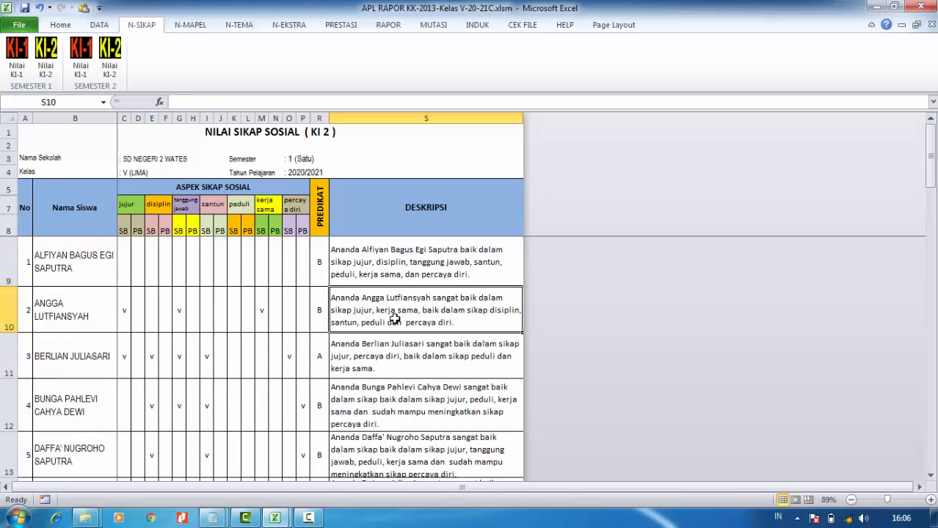
{"action": "left_click", "coordinate": [386, 372]}
{"action": "left_click", "coordinate": [383, 390]}
{"action": "left_click", "coordinate": [383, 446]}
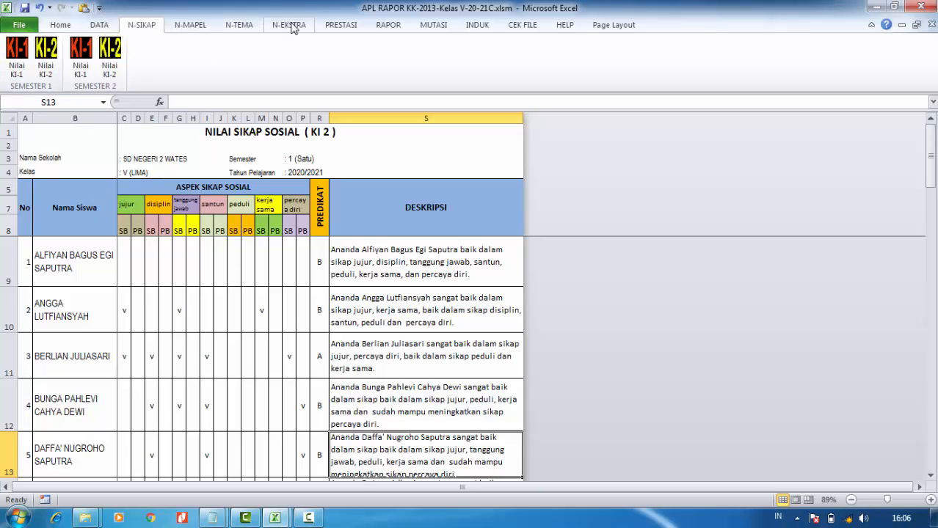
Step: Open the semester 1 report card and examine the Spiritual and Sosial descriptions in its Sikap section
{"action": "left_click", "coordinate": [387, 26]}
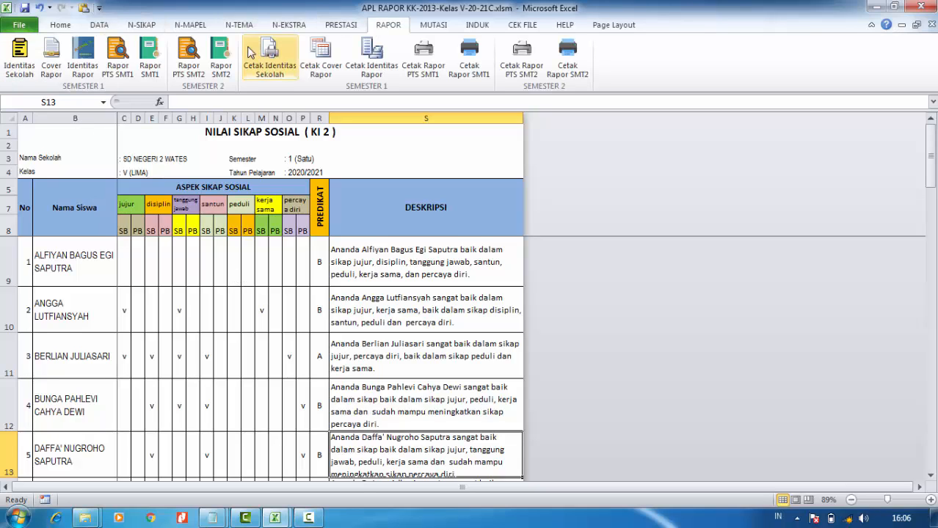
{"action": "left_click", "coordinate": [149, 63]}
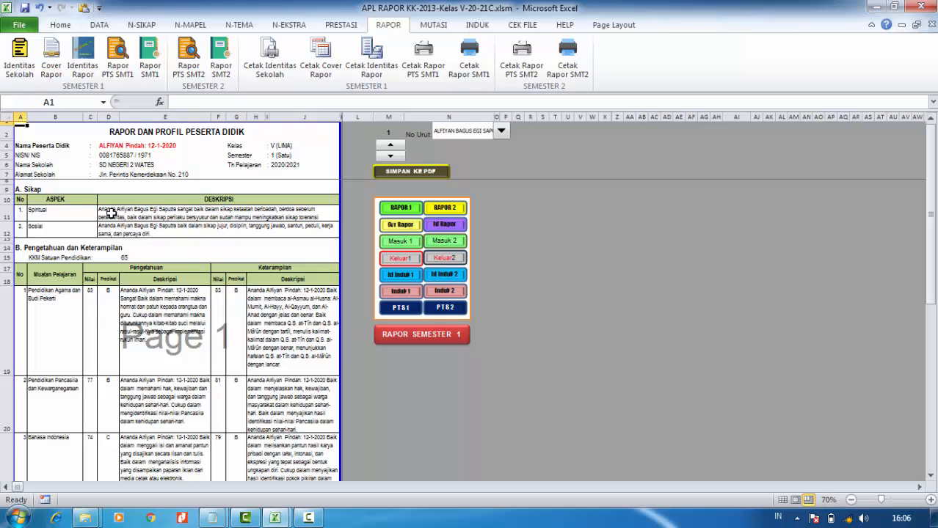
{"action": "left_click", "coordinate": [108, 212]}
{"action": "left_click", "coordinate": [110, 230]}
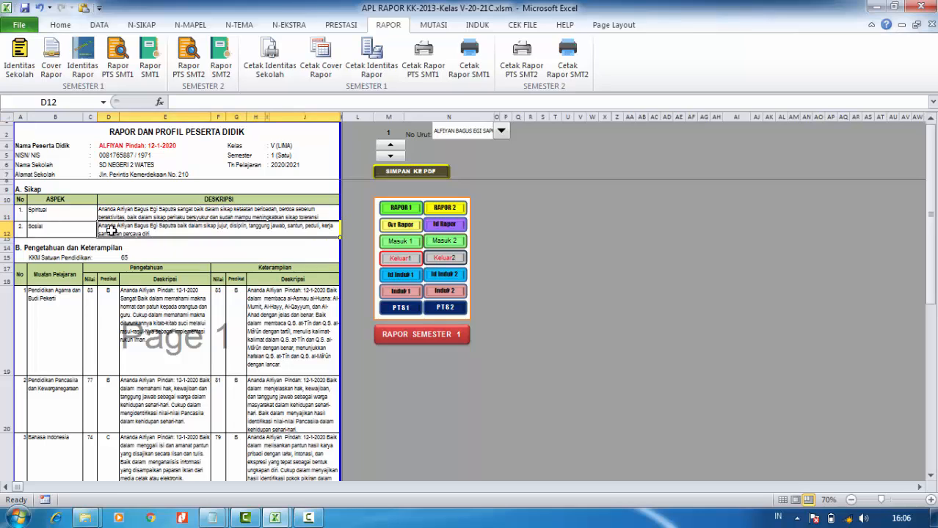
Step: Return to the semester 1 Nilai Sikap Spiritual (KI 1) sheet
{"action": "left_click", "coordinate": [149, 25]}
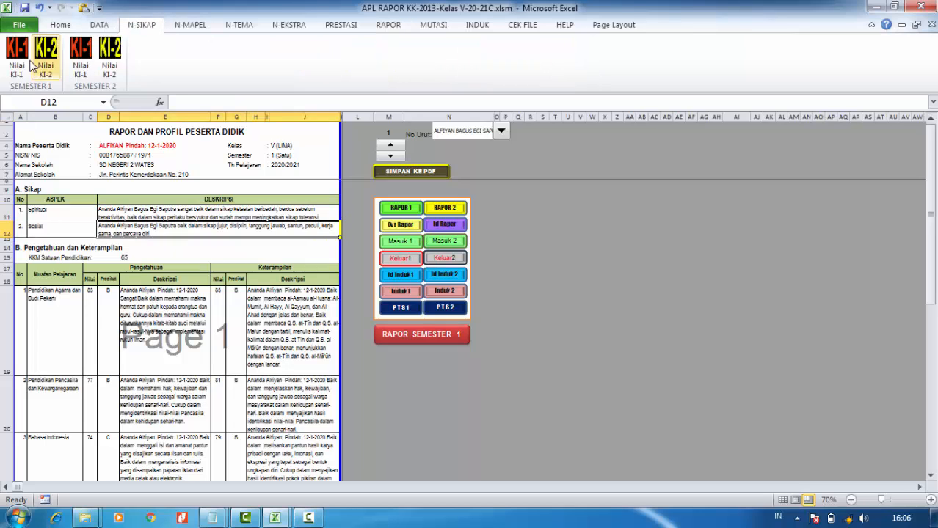
{"action": "left_click", "coordinate": [17, 55]}
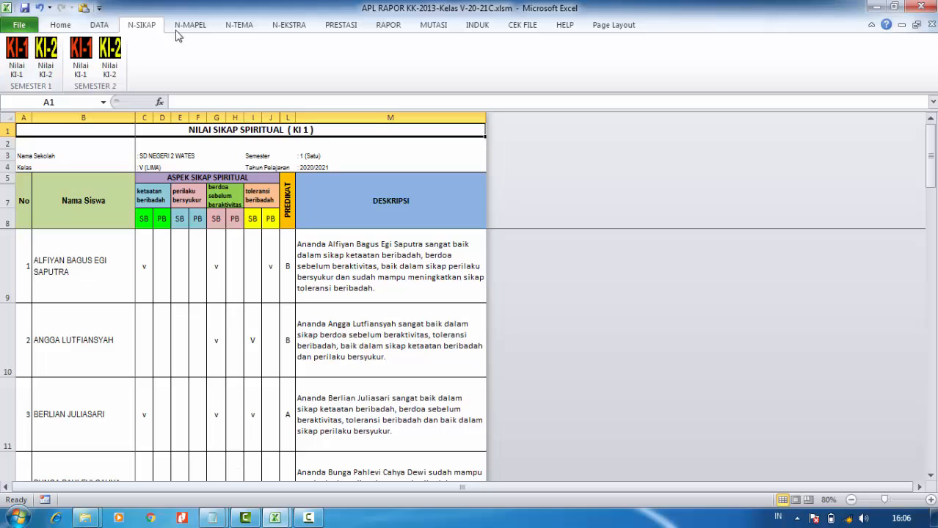
{"action": "scroll", "coordinate": [200, 30], "scroll_direction": "down", "scroll_amount": 2}
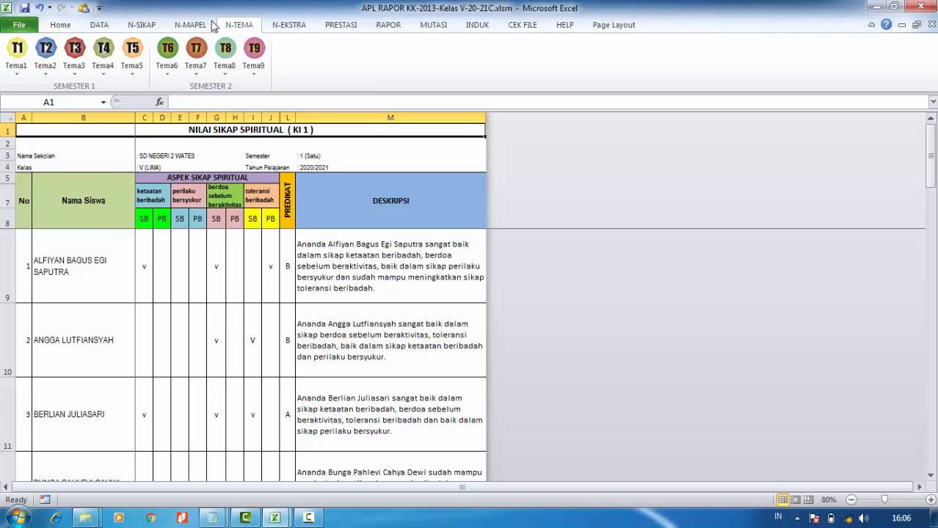
{"action": "scroll", "coordinate": [209, 28], "scroll_direction": "up", "scroll_amount": 1}
{"action": "scroll", "coordinate": [210, 27], "scroll_direction": "down", "scroll_amount": 1}
Step: Open the semester 1 PABP grade list for Islam and examine its KD columns and student grades
{"action": "left_click", "coordinate": [190, 26]}
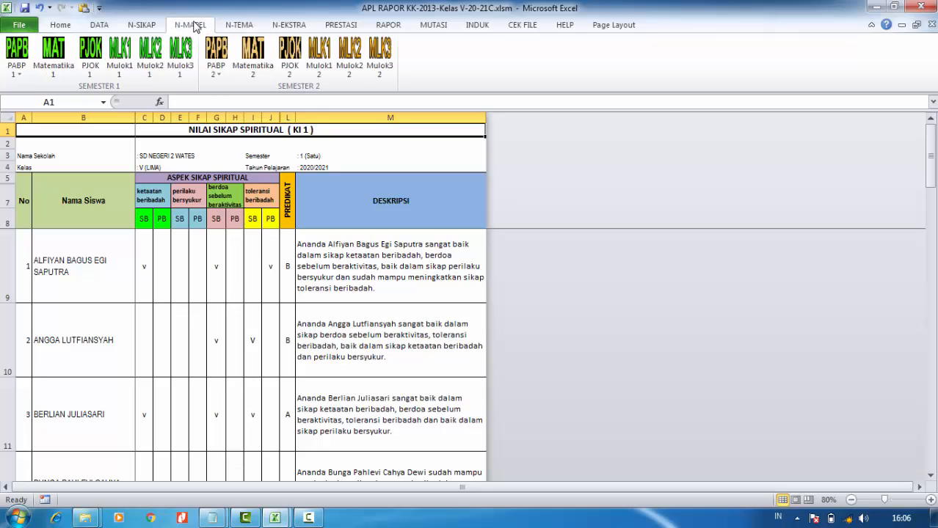
{"action": "left_click", "coordinate": [23, 80]}
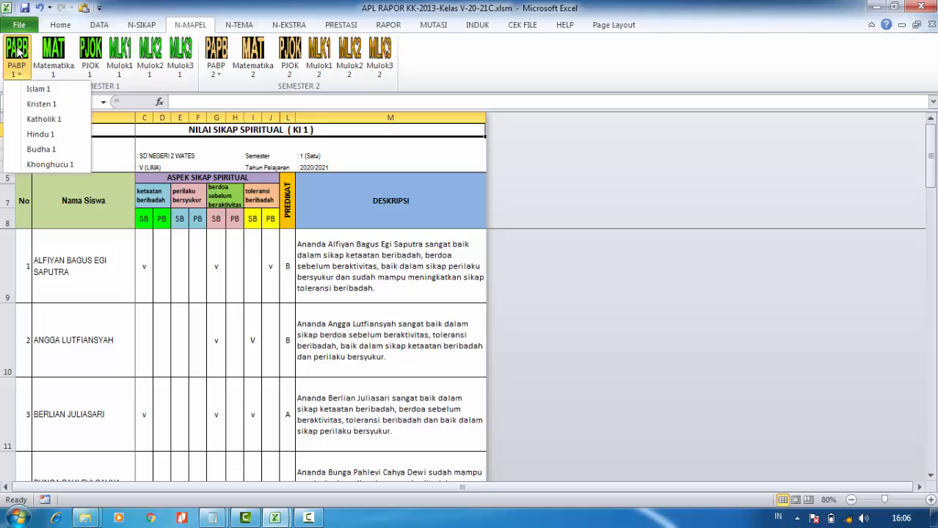
{"action": "left_click", "coordinate": [40, 89]}
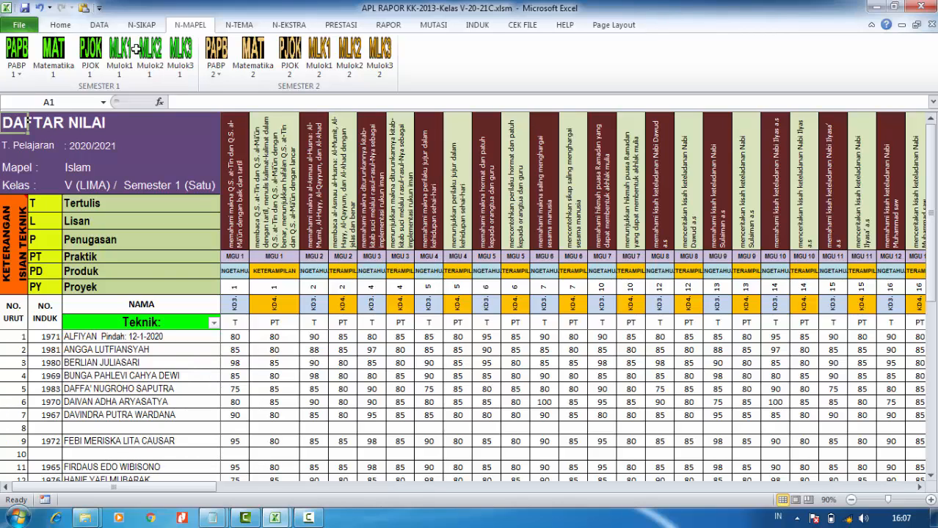
Step: Open the semester 1 PABP grade list for Kristen, and view the choices for the other religions
{"action": "left_click", "coordinate": [16, 63]}
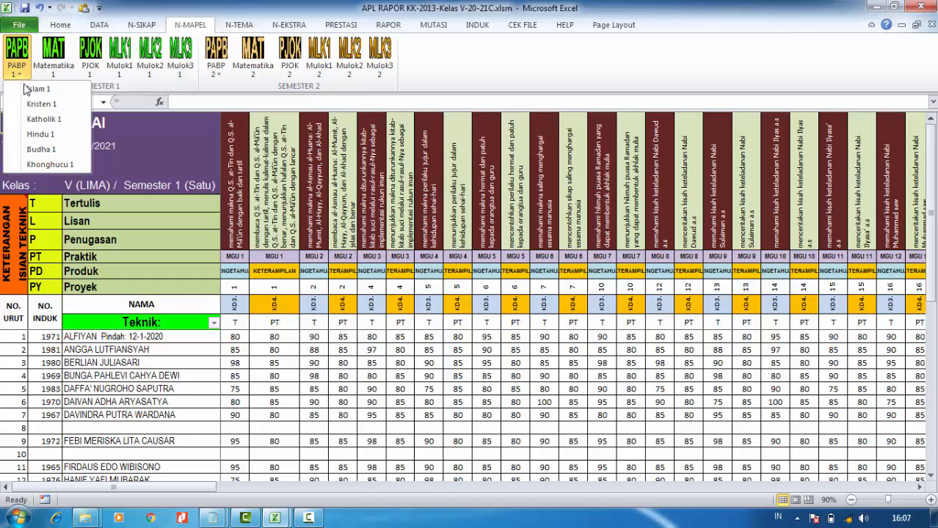
{"action": "left_click", "coordinate": [40, 104]}
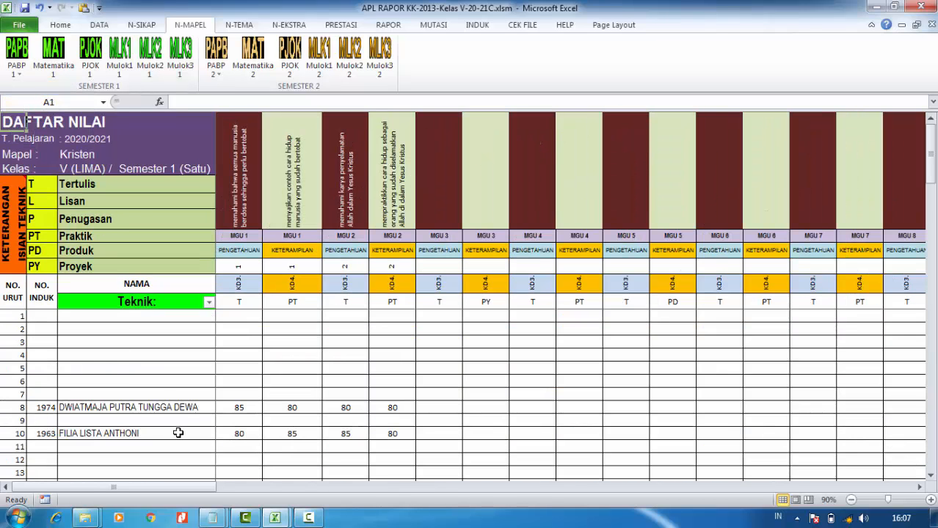
{"action": "left_click", "coordinate": [19, 73]}
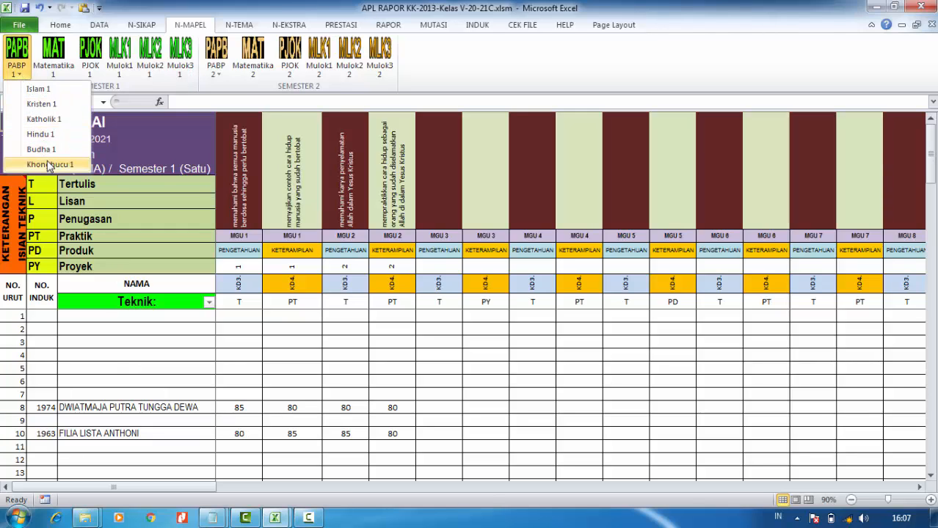
Step: Open the Data Pokok Siswa sheet and select student 1's Tempat/Tanggal Lahir cell
{"action": "left_click", "coordinate": [99, 26]}
{"action": "left_click", "coordinate": [95, 57]}
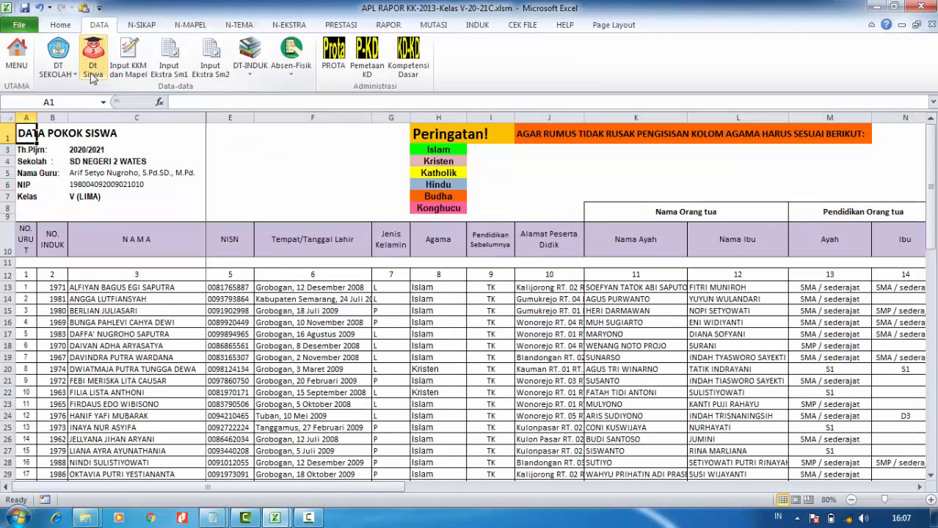
{"action": "left_click", "coordinate": [366, 288]}
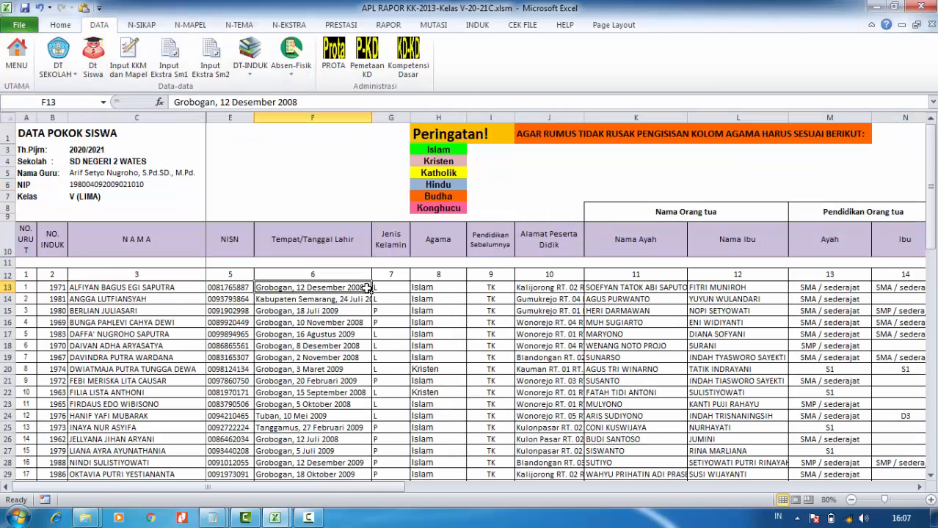
Step: Examine the Agama entries of several students in the student data sheet, including the Kristen ones
{"action": "left_click", "coordinate": [432, 292]}
{"action": "left_click", "coordinate": [423, 320]}
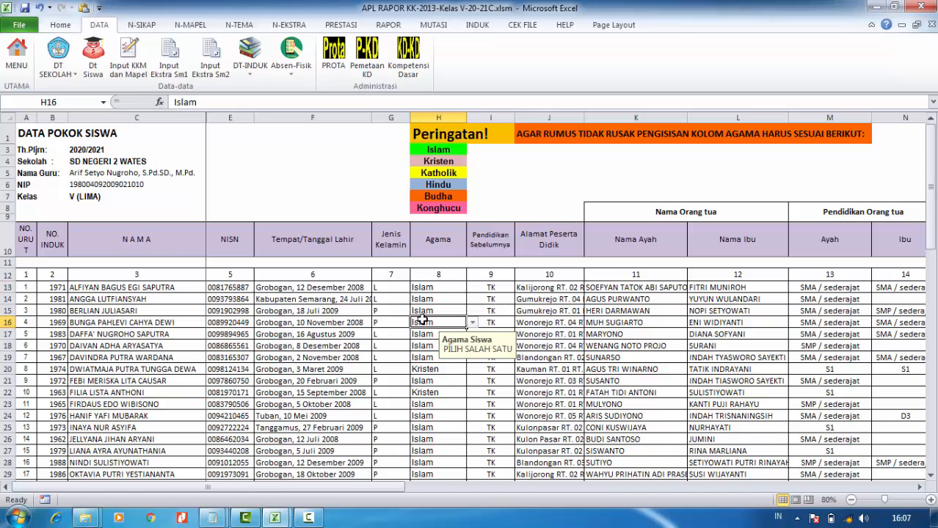
{"action": "left_click", "coordinate": [424, 370]}
{"action": "left_click", "coordinate": [425, 392]}
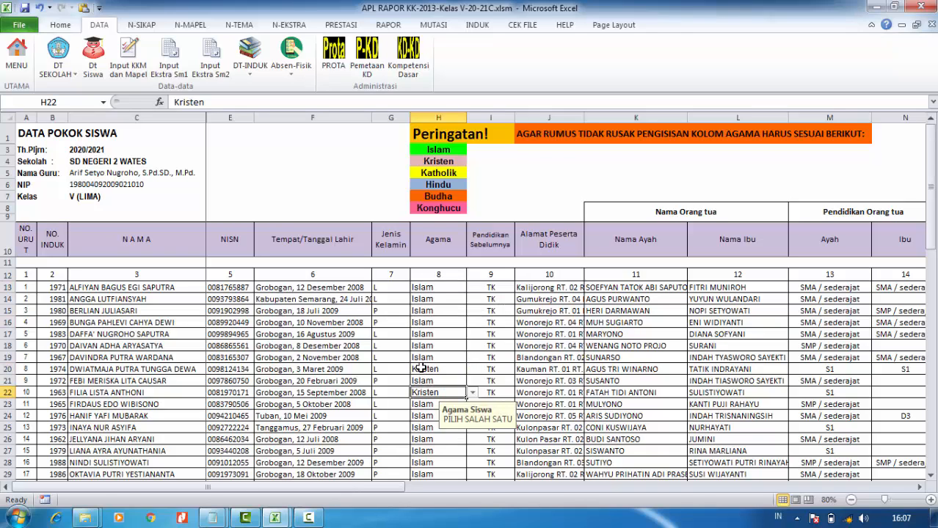
{"action": "left_click", "coordinate": [421, 368]}
{"action": "left_click", "coordinate": [414, 392]}
Step: Open the semester 1 Islam grade list and look at the recorded student scores
{"action": "left_click", "coordinate": [184, 27]}
{"action": "left_click", "coordinate": [16, 58]}
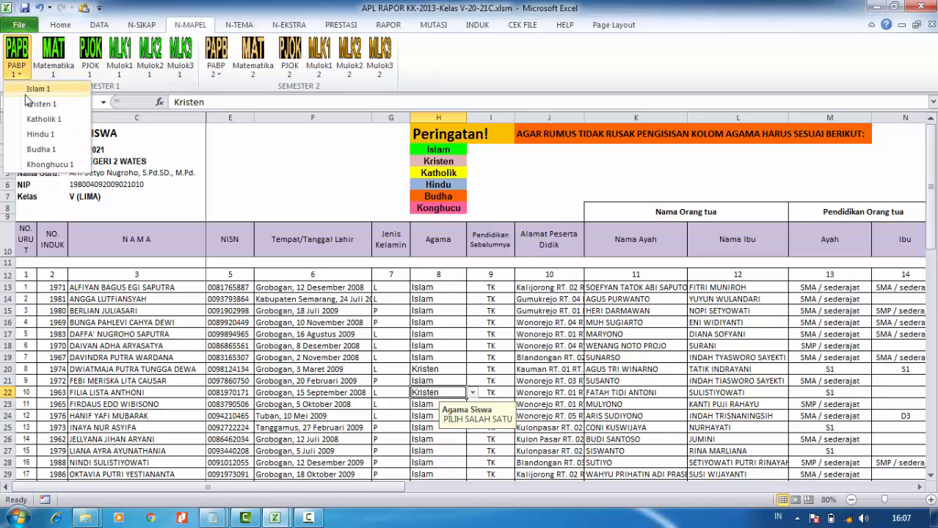
{"action": "left_click", "coordinate": [40, 89]}
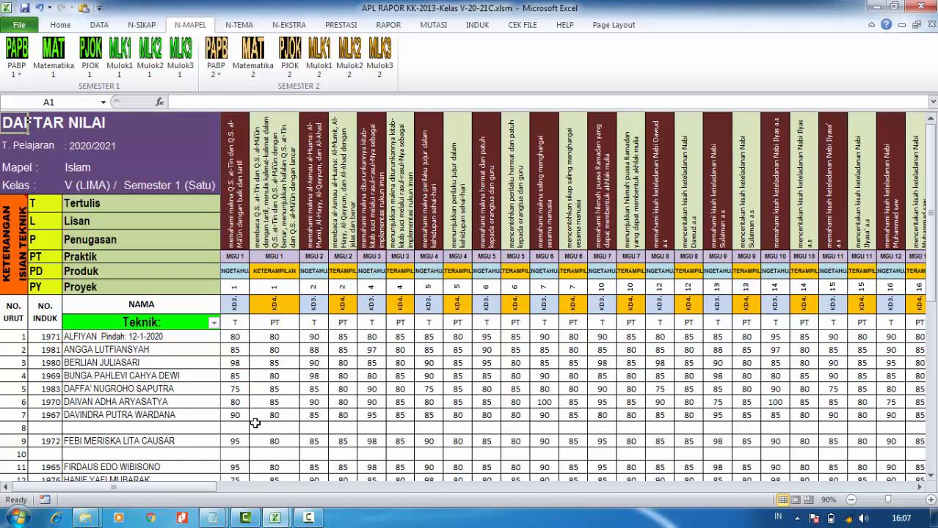
{"action": "left_click", "coordinate": [481, 375]}
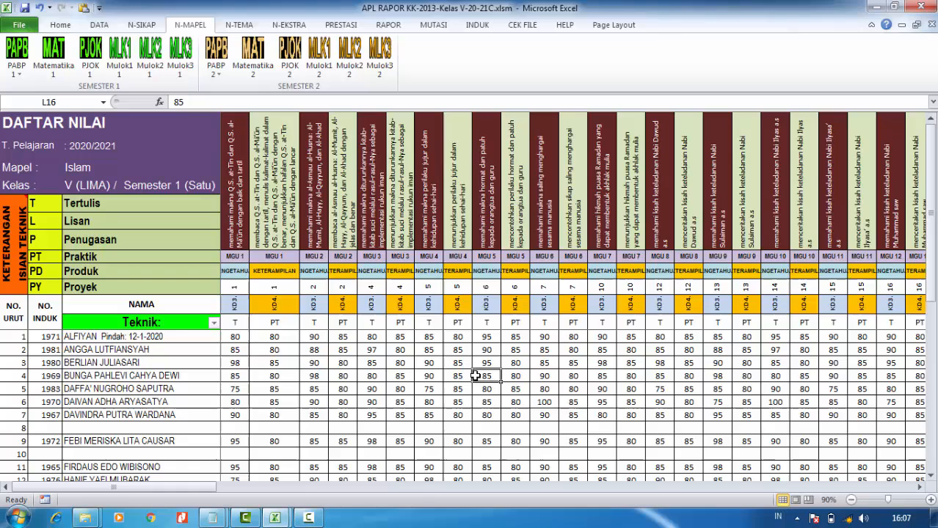
Step: Examine the KD numbers of the knowledge and skill columns from MGU 1 to MGU 4
{"action": "left_click", "coordinate": [233, 292]}
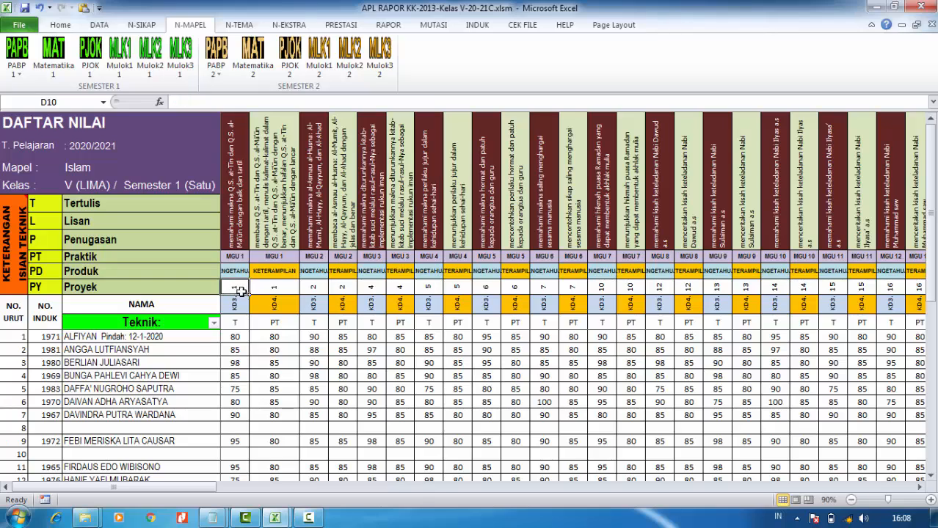
{"action": "left_click", "coordinate": [262, 289]}
{"action": "left_click", "coordinate": [311, 290]}
{"action": "left_click", "coordinate": [342, 286]}
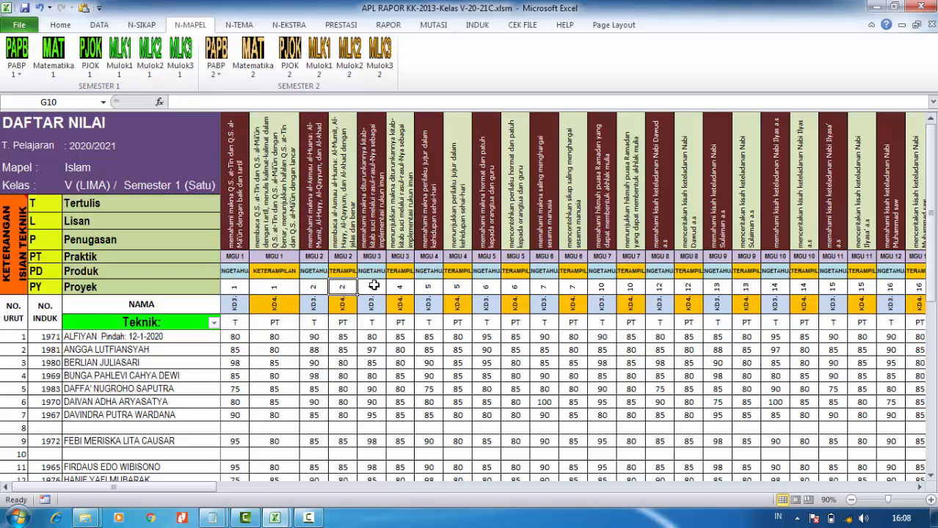
{"action": "left_click", "coordinate": [372, 286]}
{"action": "left_click", "coordinate": [400, 287]}
{"action": "left_click", "coordinate": [430, 286]}
{"action": "left_click", "coordinate": [455, 286]}
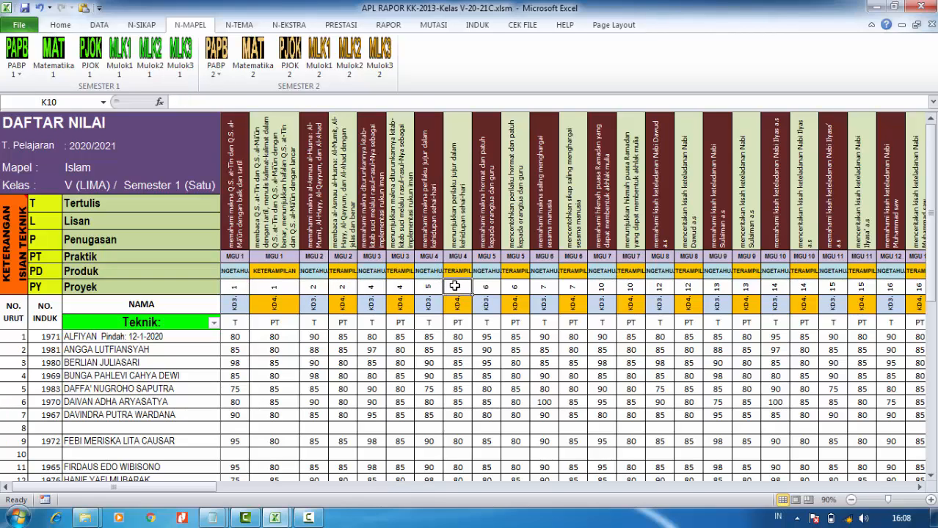
Step: Open the semester 1 Tema 1 grade list and inspect the KD numbers under the first subtheme's knowledge columns
{"action": "left_click", "coordinate": [231, 27]}
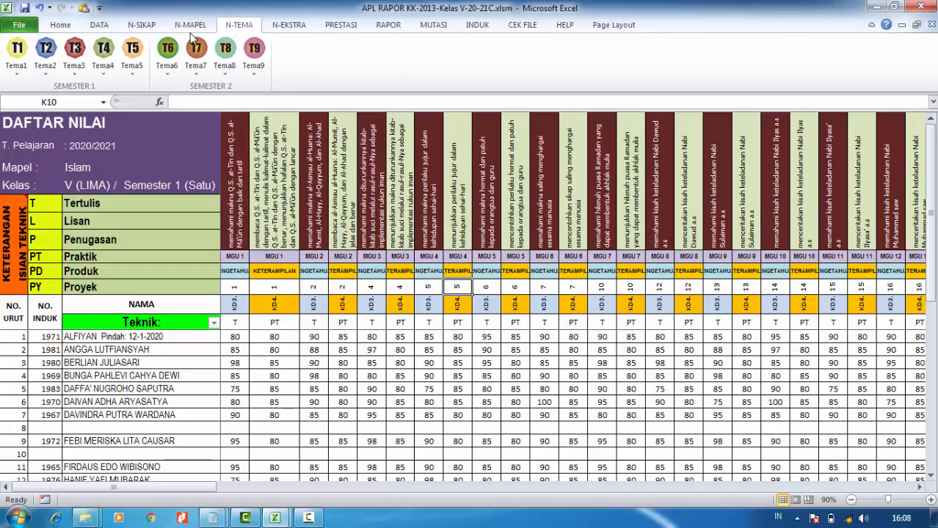
{"action": "left_click", "coordinate": [16, 51]}
{"action": "left_click", "coordinate": [32, 89]}
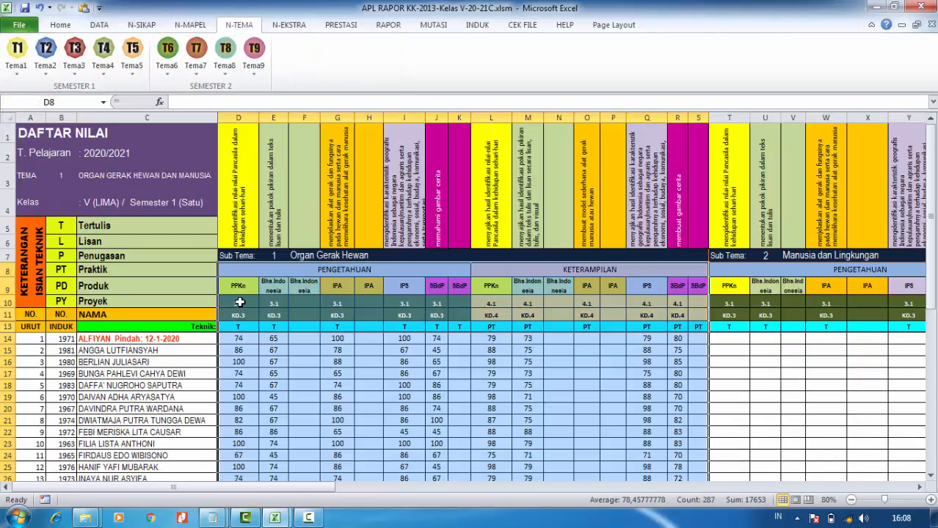
{"action": "left_click", "coordinate": [334, 303]}
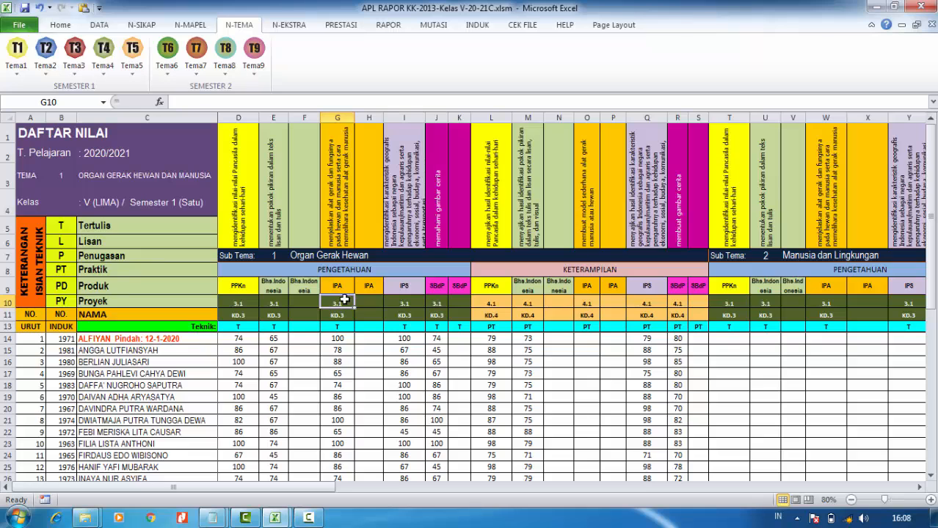
{"action": "left_click", "coordinate": [392, 304]}
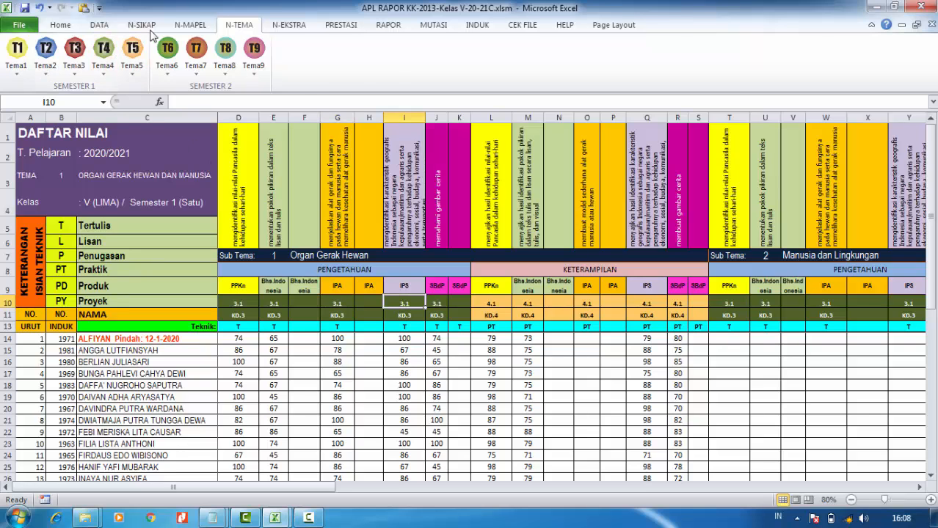
Step: Return to the semester 1 Islam grade list and review the KD numbers for the MGU 1 skill and MGU 2 columns
{"action": "left_click", "coordinate": [176, 26]}
{"action": "left_click", "coordinate": [24, 59]}
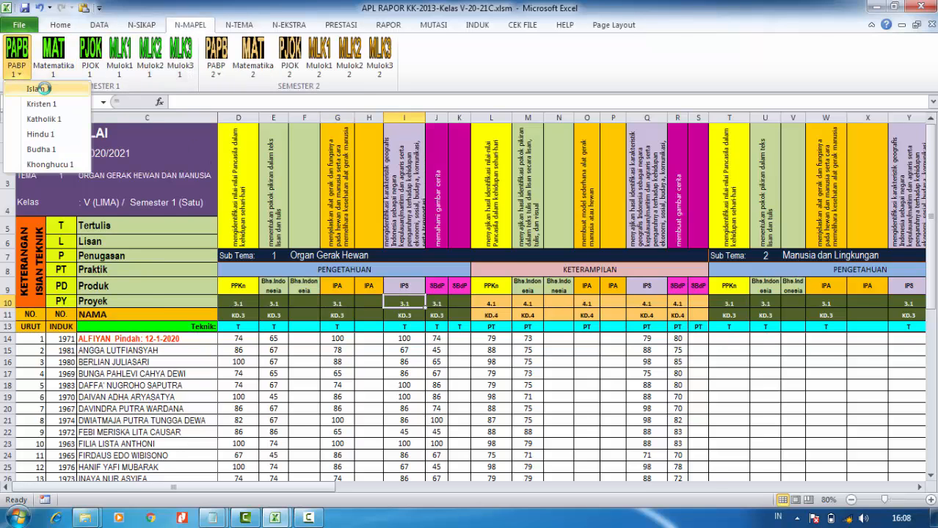
{"action": "left_click", "coordinate": [29, 86]}
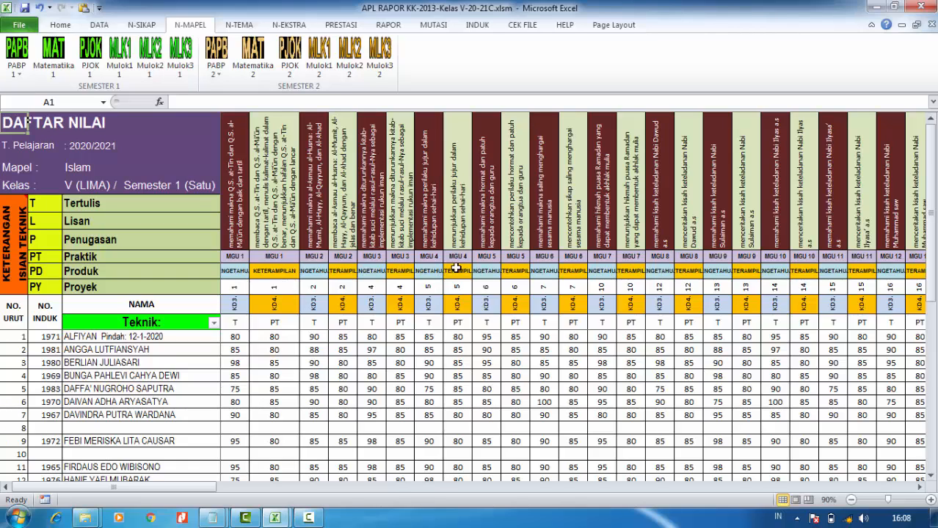
{"action": "left_click", "coordinate": [276, 308]}
{"action": "left_click", "coordinate": [277, 289]}
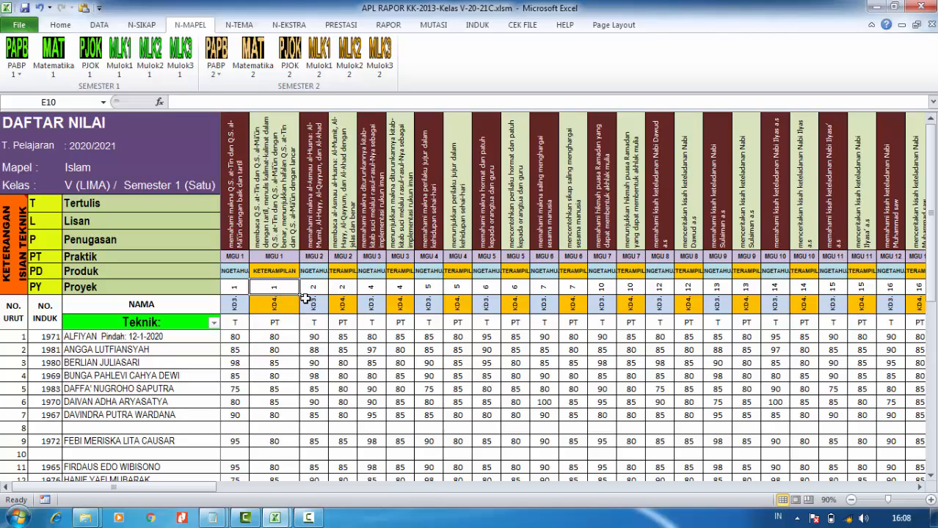
{"action": "left_click", "coordinate": [313, 303]}
{"action": "left_click", "coordinate": [311, 290]}
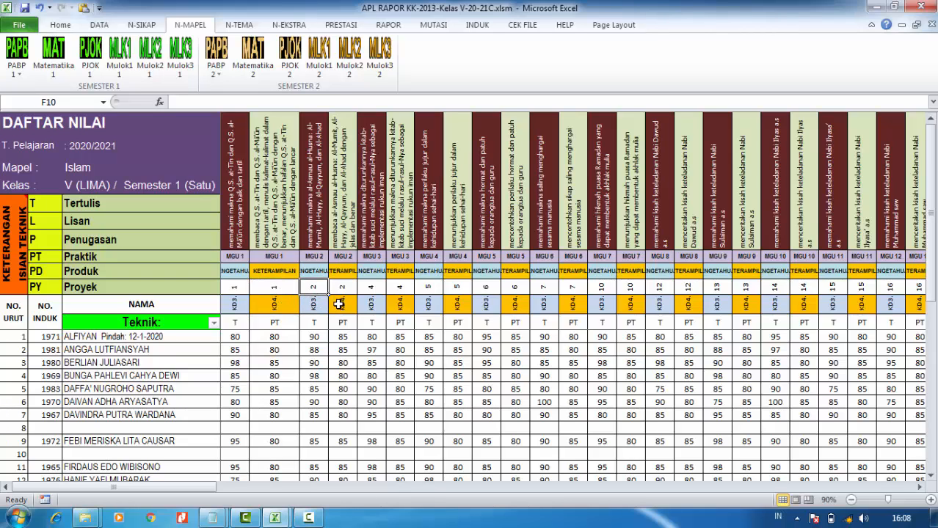
{"action": "left_click", "coordinate": [339, 304]}
{"action": "left_click", "coordinate": [342, 288]}
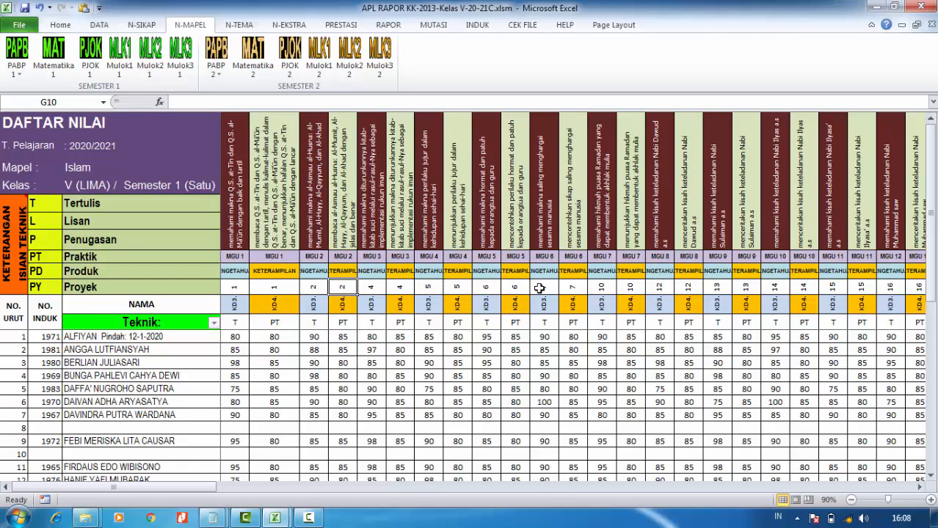
Step: Set the KD number to 3 in both the knowledge and skill columns of MGU 2
{"action": "left_click", "coordinate": [312, 289]}
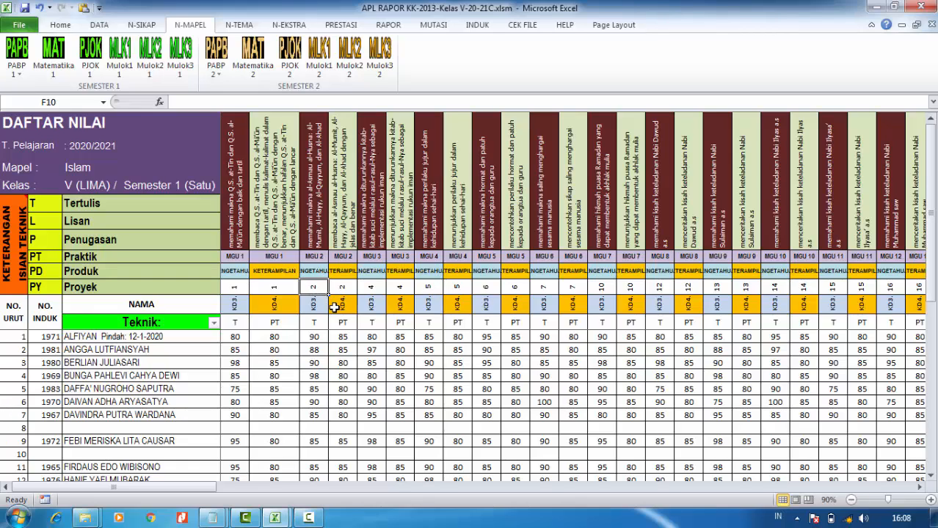
{"action": "type", "text": "3"}
{"action": "left_click", "coordinate": [345, 303]}
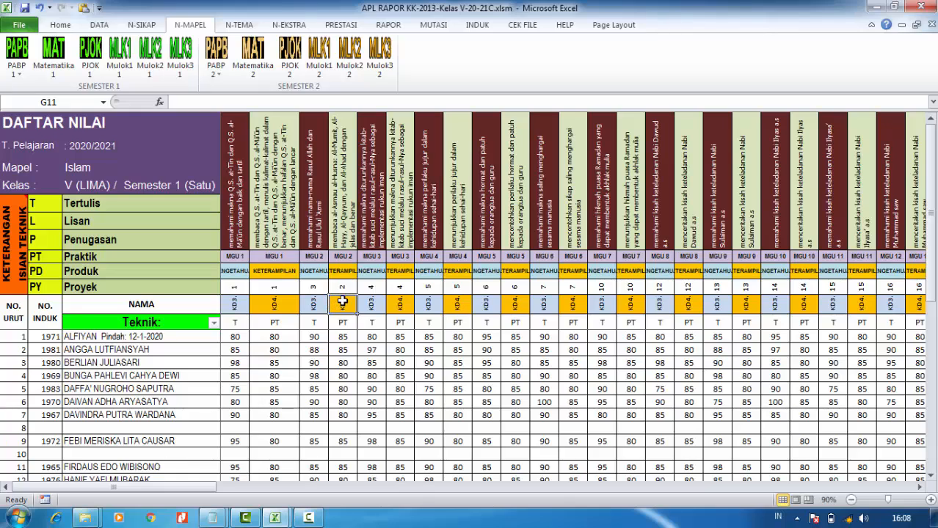
{"action": "left_click", "coordinate": [341, 290]}
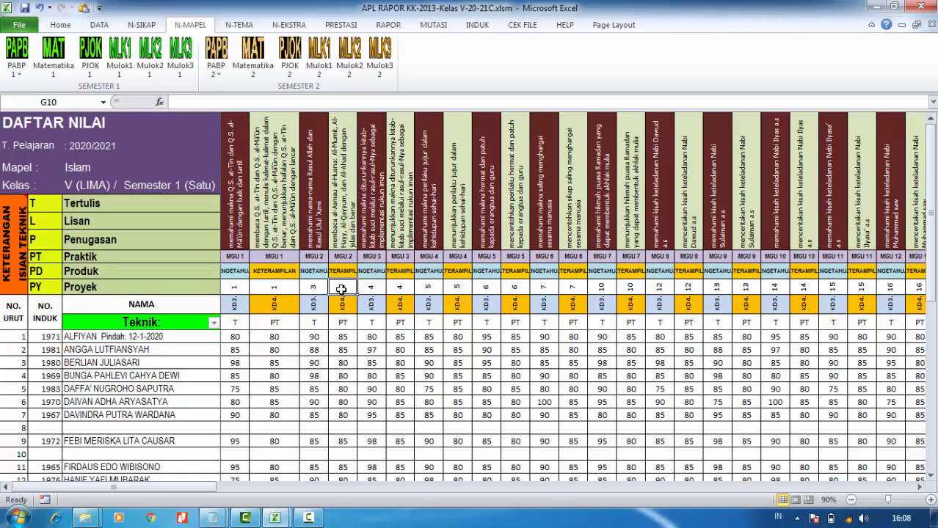
{"action": "type", "text": "3"}
{"action": "left_click", "coordinate": [314, 317]}
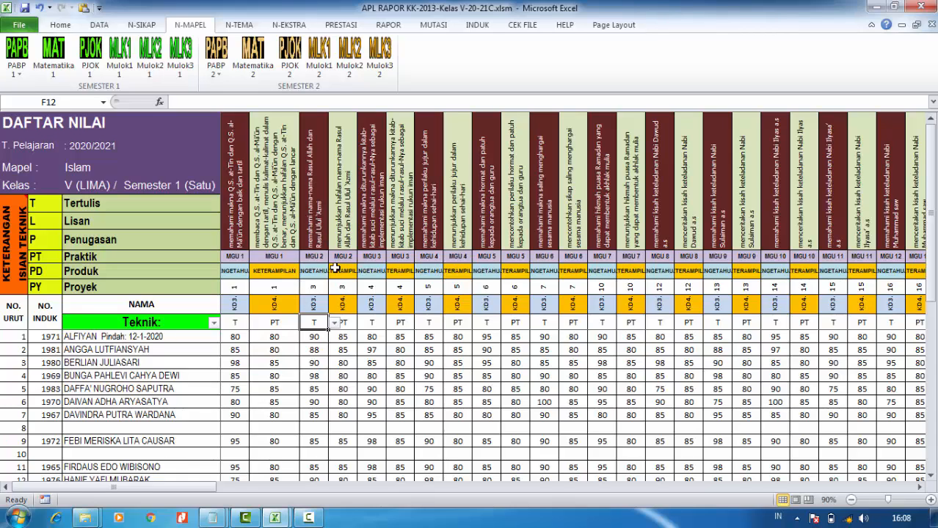
Step: Check the KD numbers assigned in the MGU 3, MGU 4 and MGU 5 columns
{"action": "left_click", "coordinate": [370, 287]}
{"action": "left_click", "coordinate": [429, 287]}
{"action": "left_click", "coordinate": [476, 286]}
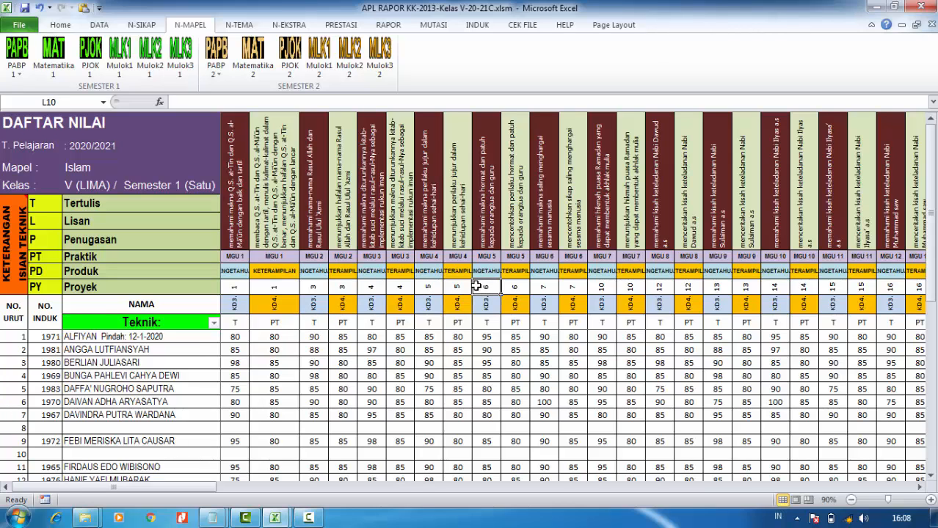
{"action": "left_click", "coordinate": [516, 287]}
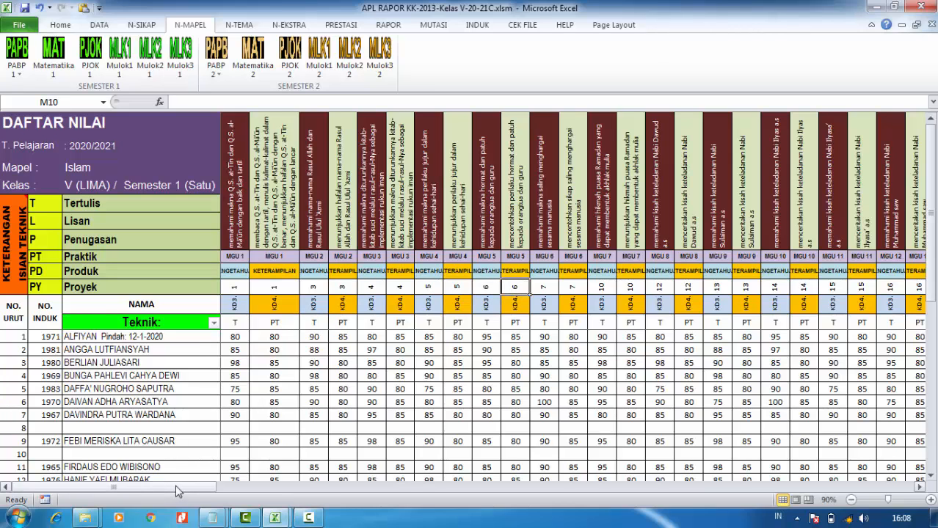
{"action": "mouse_move", "coordinate": [180, 488]}
{"action": "left_mouse_down"}
{"action": "mouse_move", "coordinate": [306, 482]}
{"action": "mouse_move", "coordinate": [195, 485]}
{"action": "left_mouse_up"}
Step: Try KD numbers 18 and 11 in the MGU 2 knowledge column, and restore it to 3
{"action": "left_click", "coordinate": [313, 287]}
{"action": "type", "text": "18"}
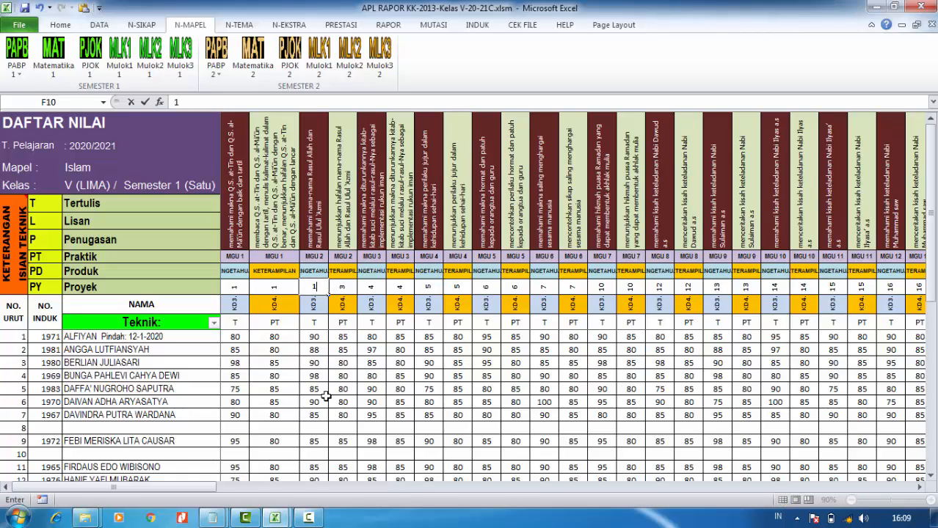
{"action": "left_click", "coordinate": [347, 402]}
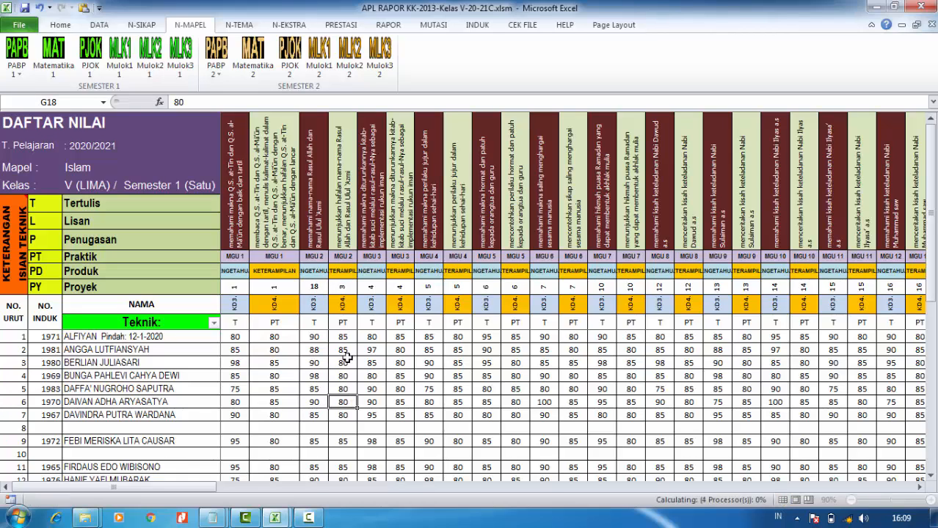
{"action": "left_click", "coordinate": [313, 289]}
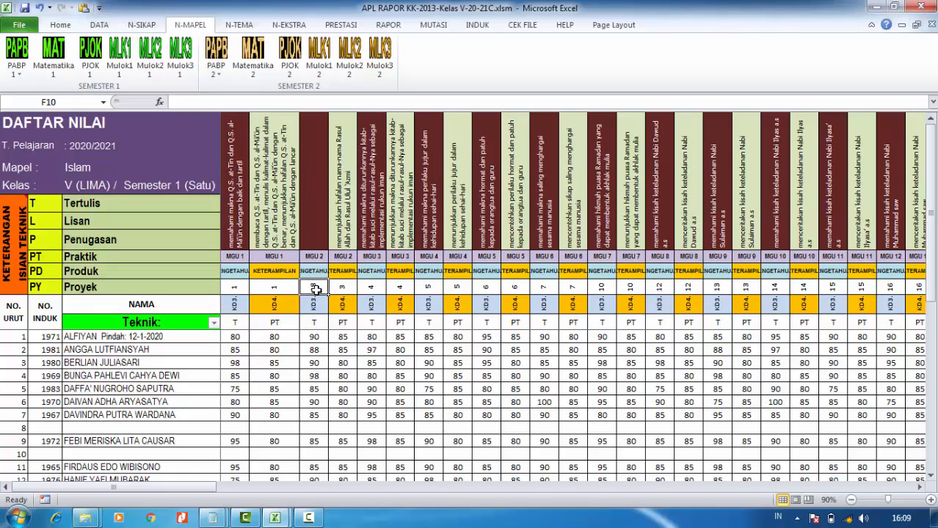
{"action": "type", "text": "11"}
{"action": "left_click", "coordinate": [320, 323]}
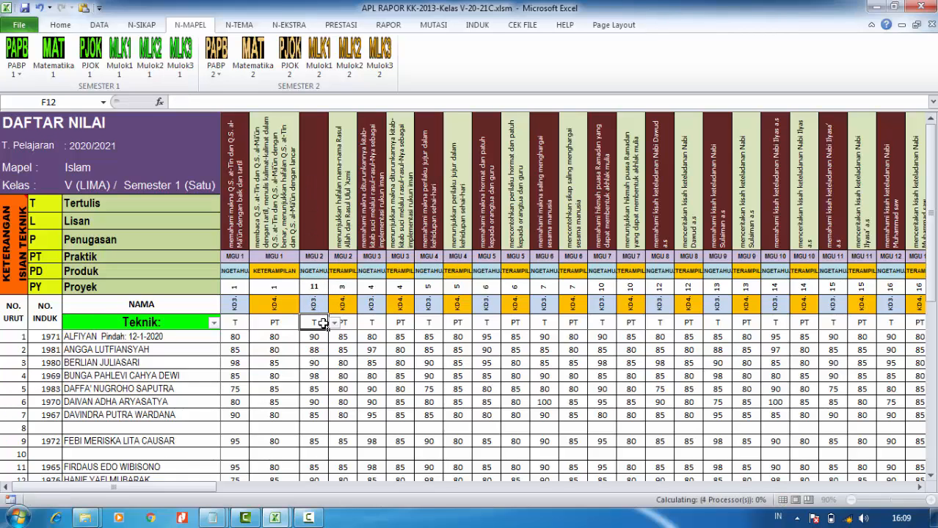
{"action": "left_click", "coordinate": [313, 288]}
{"action": "type", "text": "3"}
{"action": "left_click", "coordinate": [324, 334]}
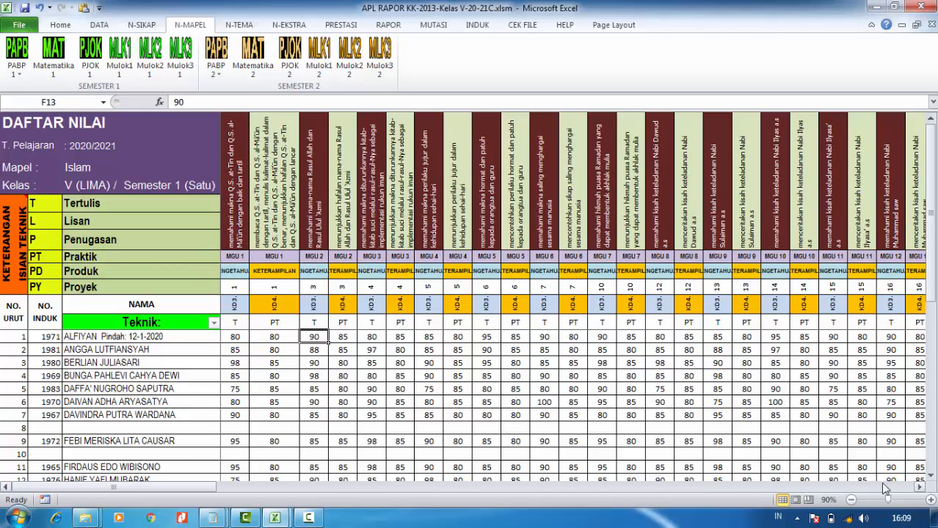
Step: Look through the remaining weekly columns and the PTS and PAS columns of the Islam grade list
{"action": "left_click", "coordinate": [920, 487]}
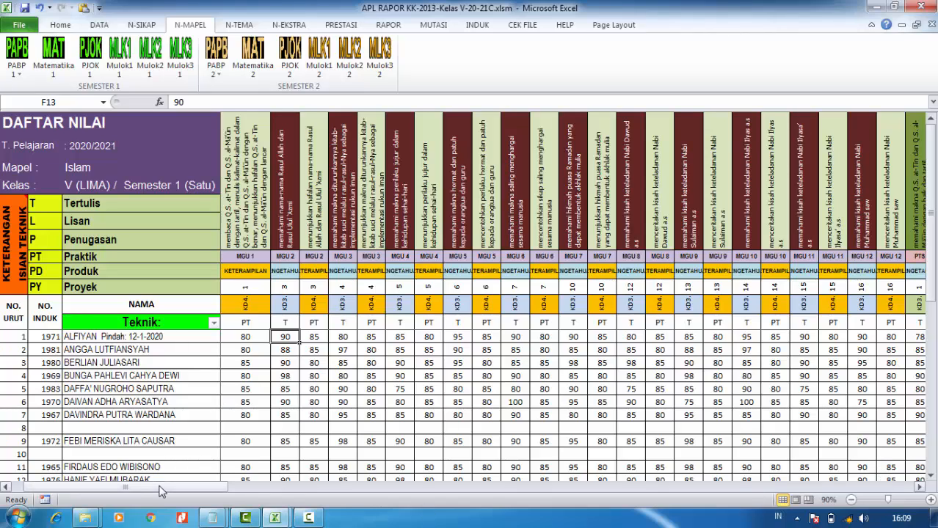
{"action": "left_click_drag", "start_coordinate": [160, 487], "coordinate": [394, 487]}
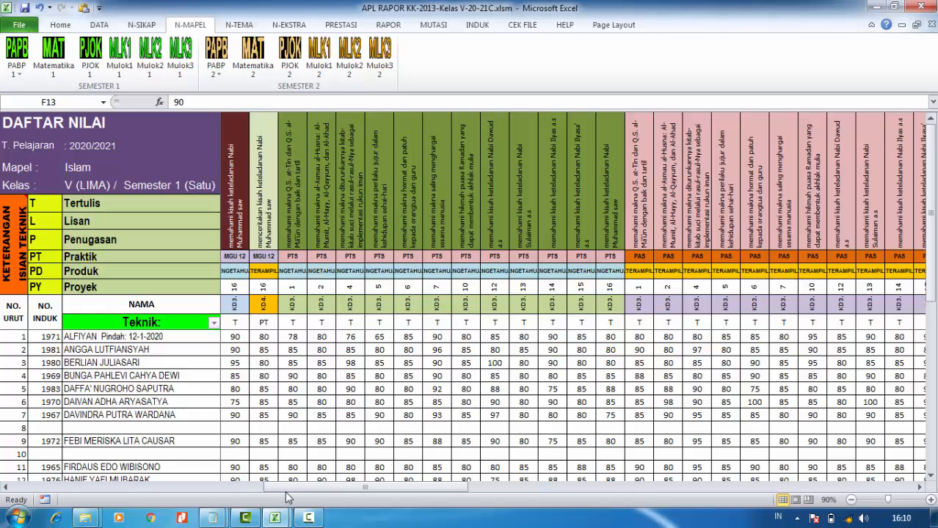
{"action": "left_click_drag", "start_coordinate": [287, 487], "coordinate": [27, 499]}
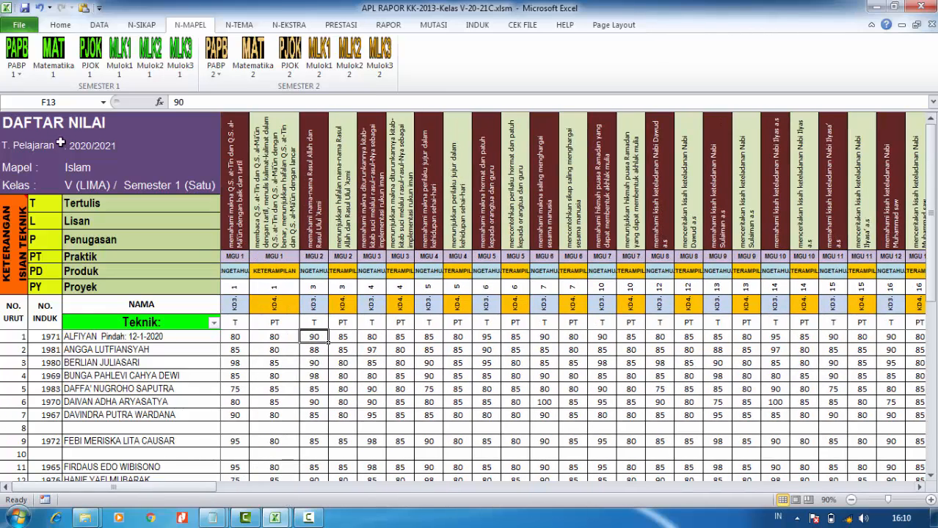
Step: Open the semester 1 PJOK grade list and inspect the first MGU 1 knowledge score and its Teknik cell
{"action": "left_click", "coordinate": [90, 53]}
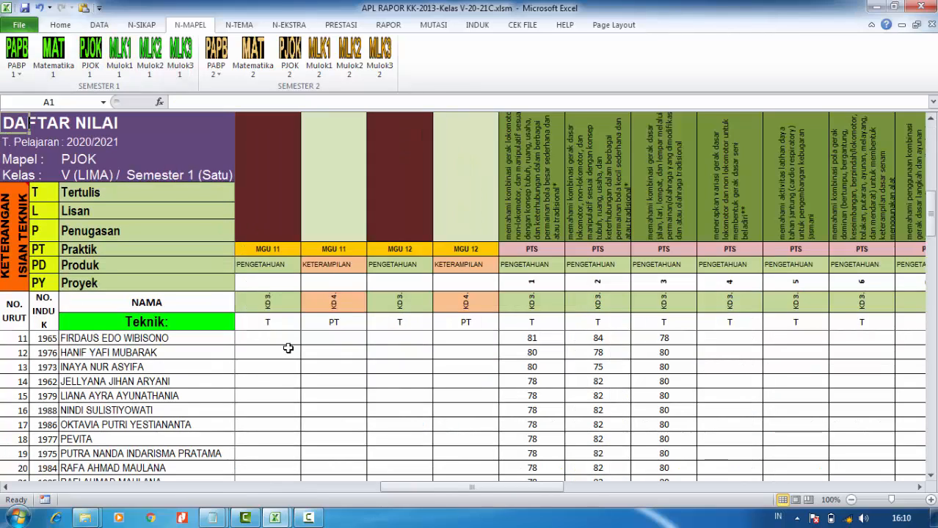
{"action": "left_click_drag", "start_coordinate": [502, 487], "coordinate": [83, 506]}
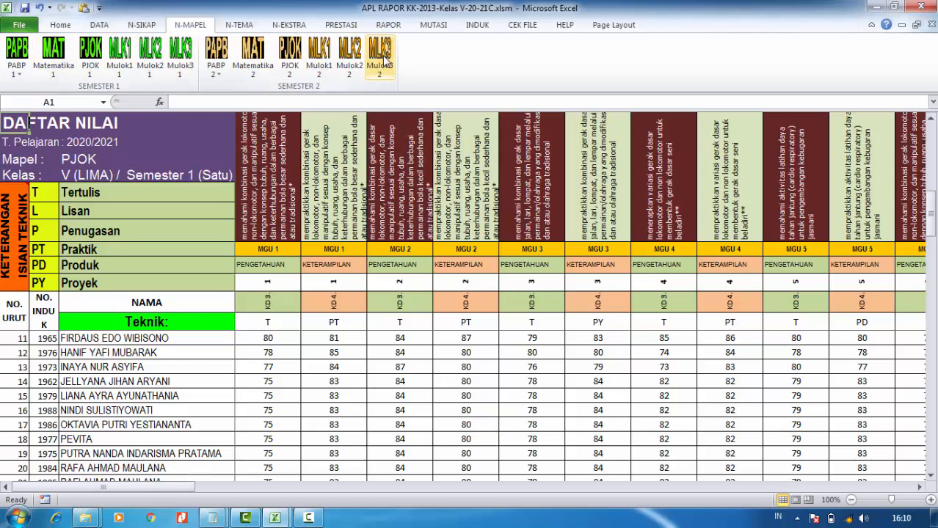
{"action": "left_click", "coordinate": [264, 337]}
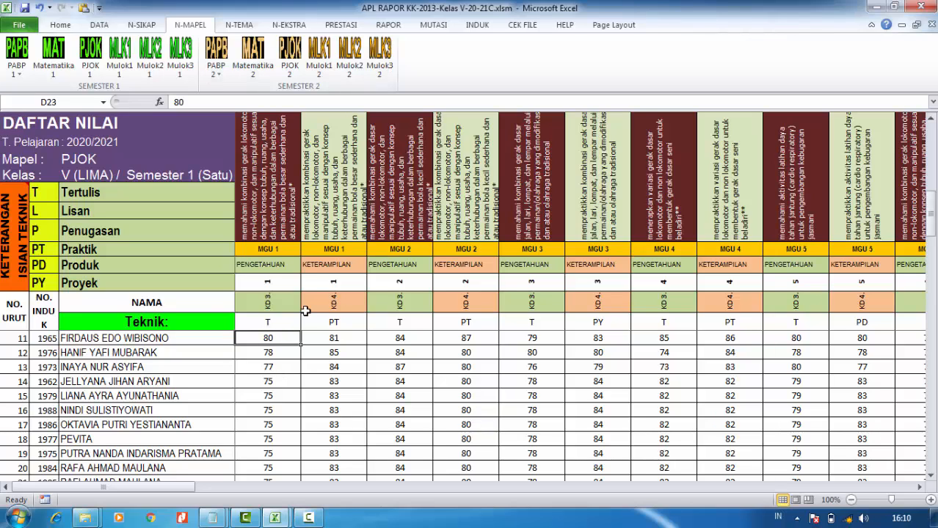
{"action": "left_click", "coordinate": [276, 326]}
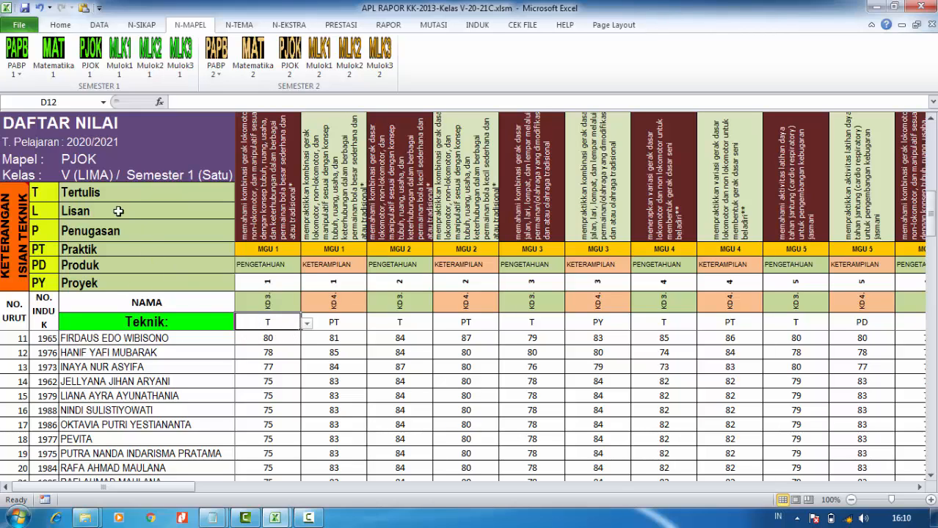
Step: Try technique L for the MGU 1 knowledge column of the PJOK grade list, and set it to P
{"action": "left_click", "coordinate": [306, 322]}
{"action": "left_click", "coordinate": [272, 337]}
{"action": "left_click", "coordinate": [306, 326]}
{"action": "left_click", "coordinate": [265, 345]}
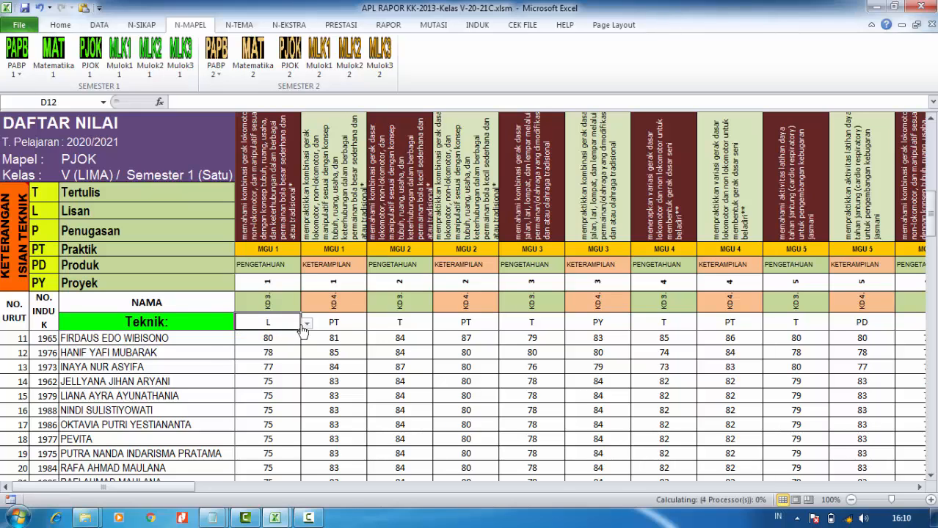
{"action": "left_click", "coordinate": [305, 325]}
{"action": "left_click", "coordinate": [274, 352]}
Step: Check the Teknik choices for the MGU 1 skills column and inspect the MGU 2 skills technique and scores
{"action": "left_click", "coordinate": [326, 326]}
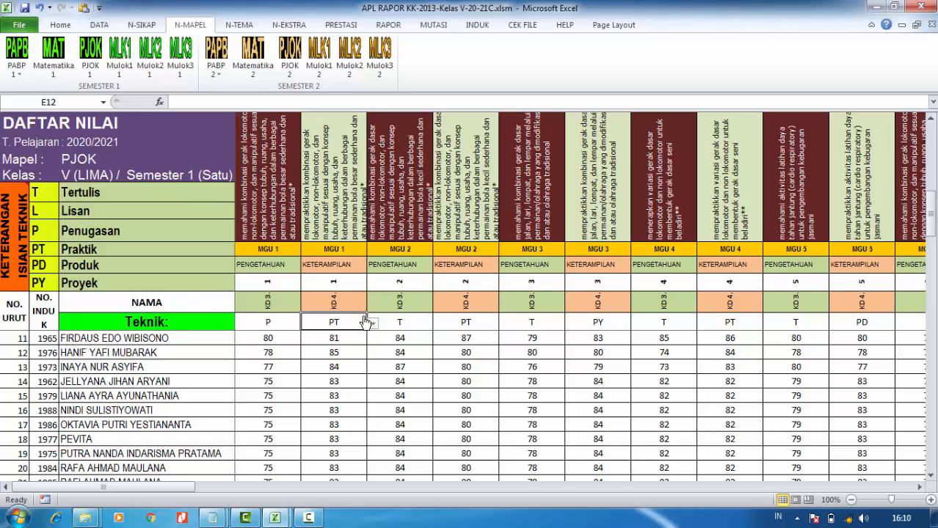
{"action": "left_click", "coordinate": [373, 324]}
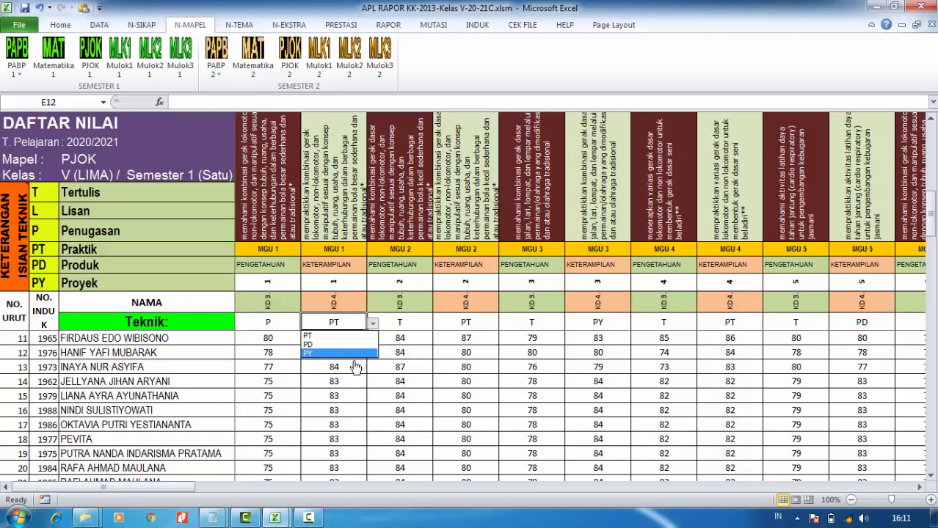
{"action": "left_click", "coordinate": [370, 325]}
{"action": "left_click", "coordinate": [483, 326]}
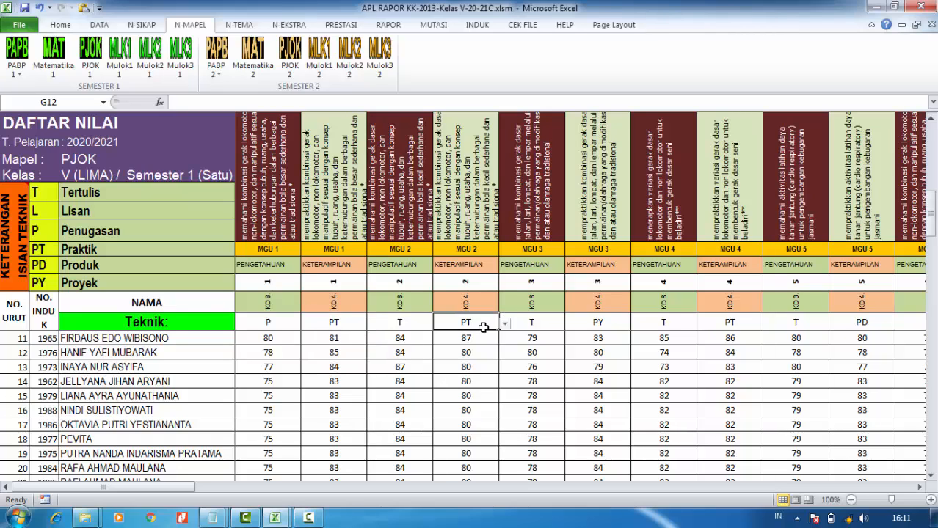
{"action": "left_click", "coordinate": [459, 352]}
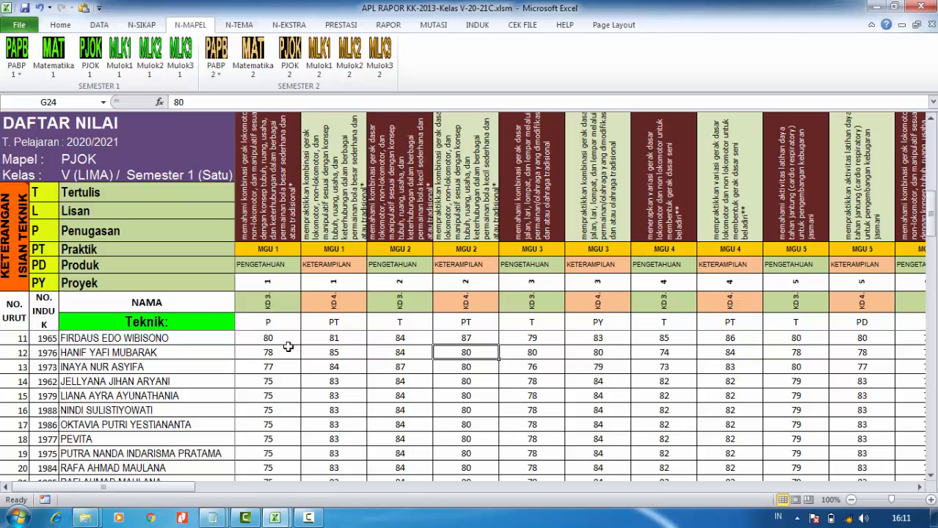
Step: Open the Tema 1 grade list at subtheme 1 and inspect an IPA knowledge score
{"action": "left_click", "coordinate": [239, 25]}
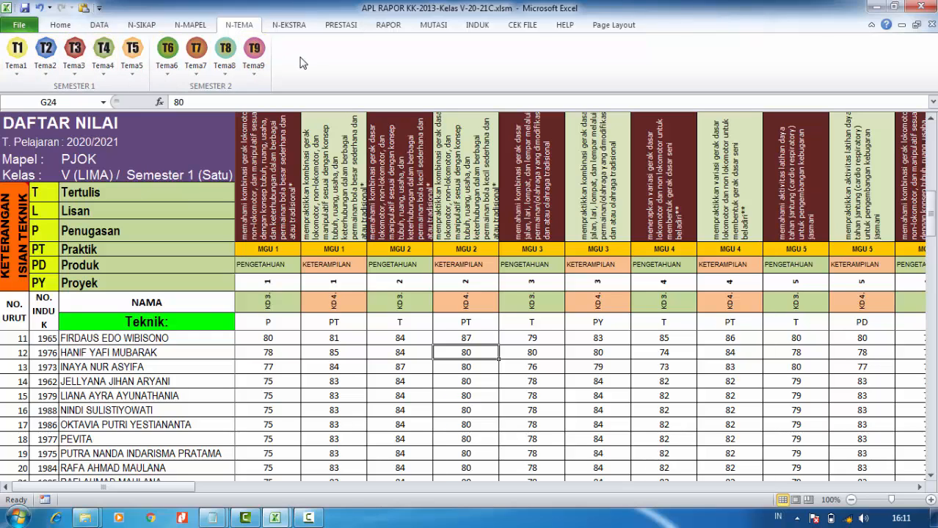
{"action": "left_click", "coordinate": [17, 76]}
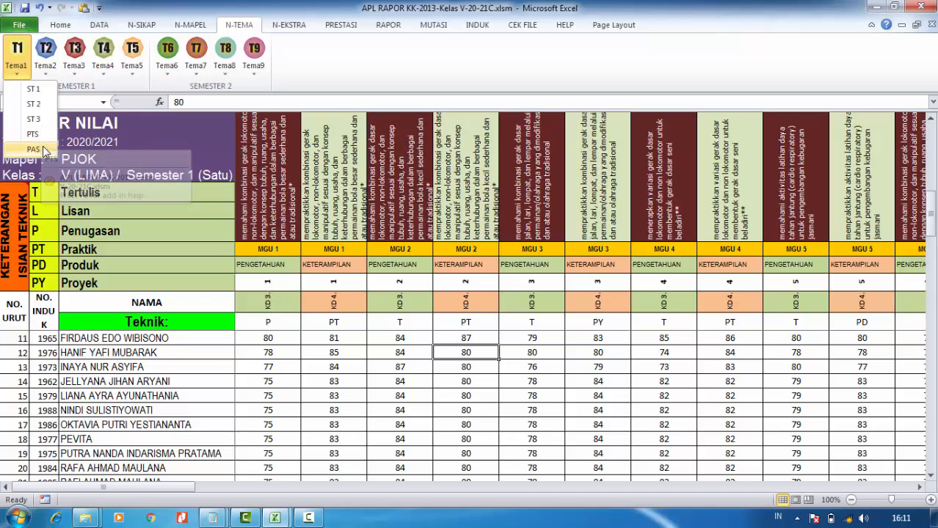
{"action": "left_click", "coordinate": [39, 91]}
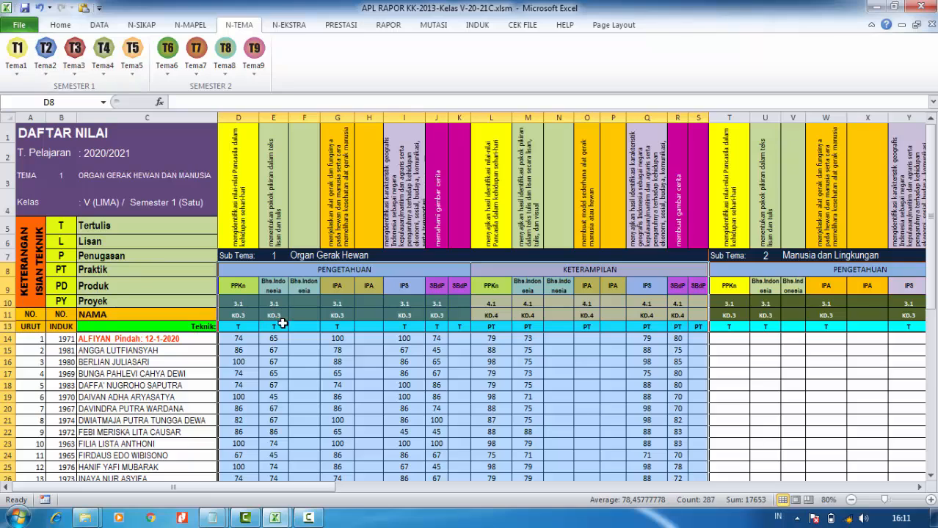
{"action": "left_click", "coordinate": [328, 347]}
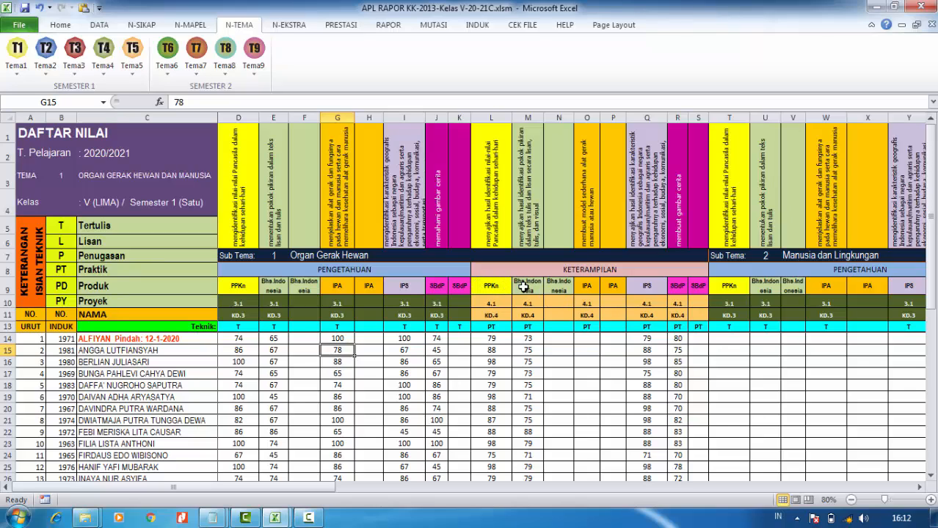
Step: Check the KD numbers of the knowledge and skills columns in Tema 1 subtheme 1
{"action": "left_click", "coordinate": [239, 306]}
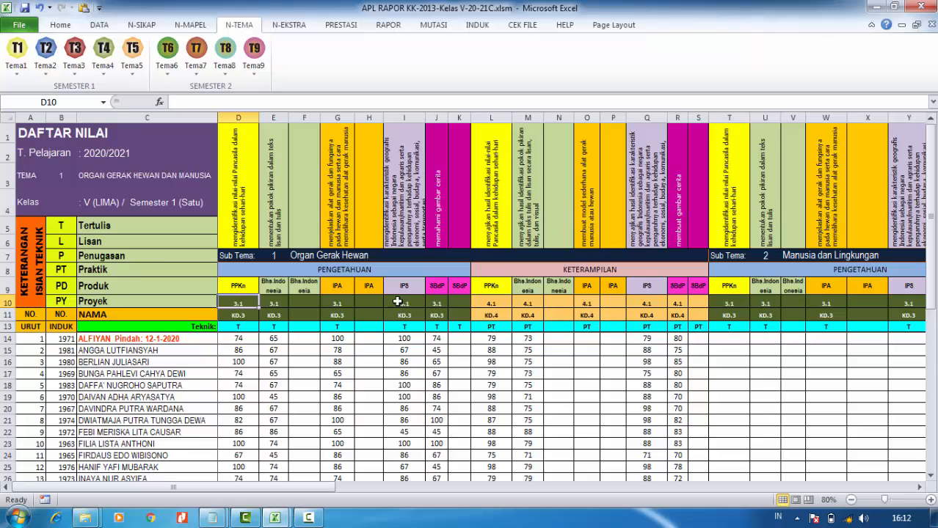
{"action": "left_click", "coordinate": [490, 306]}
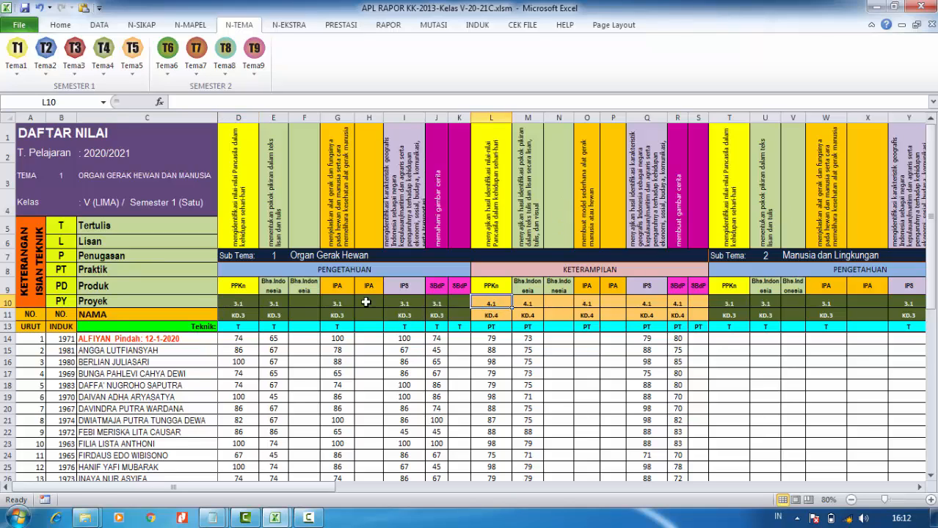
{"action": "left_click", "coordinate": [279, 301]}
{"action": "left_click", "coordinate": [336, 304]}
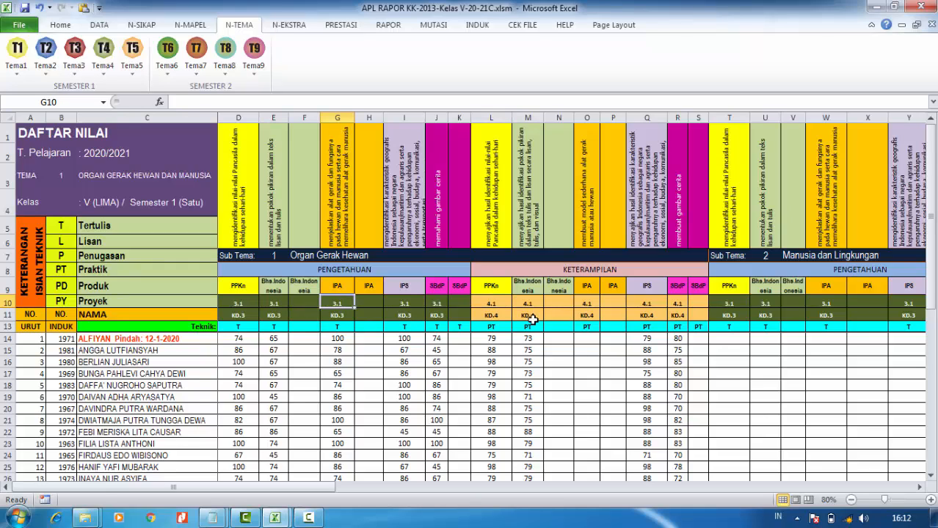
{"action": "left_click", "coordinate": [617, 314]}
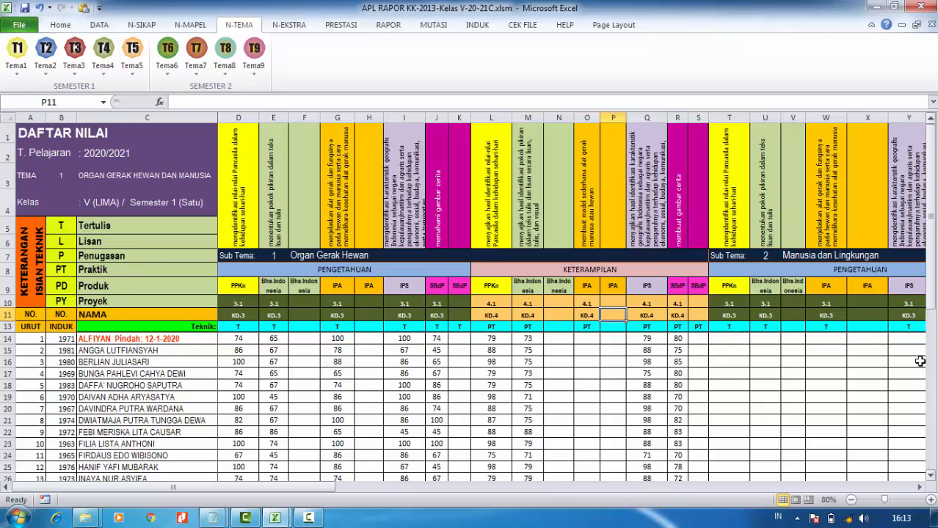
Step: View the subtheme 3 columns of the Tema 1 grade list and return to its first columns
{"action": "left_click", "coordinate": [16, 58]}
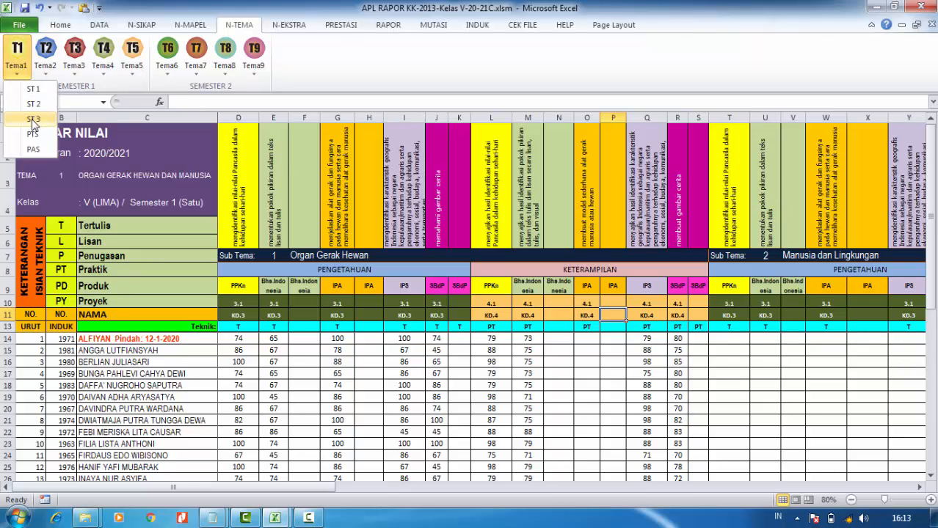
{"action": "left_click", "coordinate": [33, 119]}
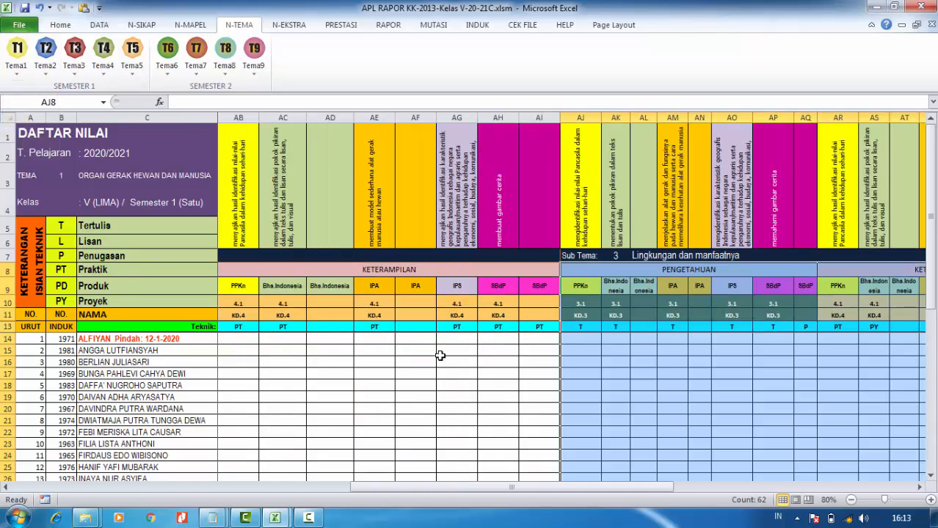
{"action": "left_click_drag", "start_coordinate": [493, 485], "coordinate": [126, 484]}
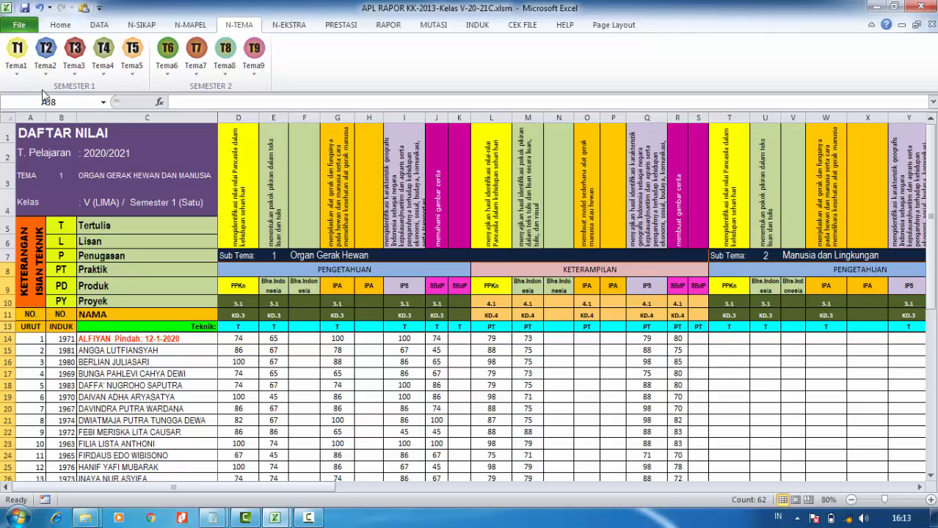
Step: Go to the PTS section of Tema 1 and inspect the first student's PPKn and Bahasa Indonesia scores
{"action": "left_click", "coordinate": [24, 72]}
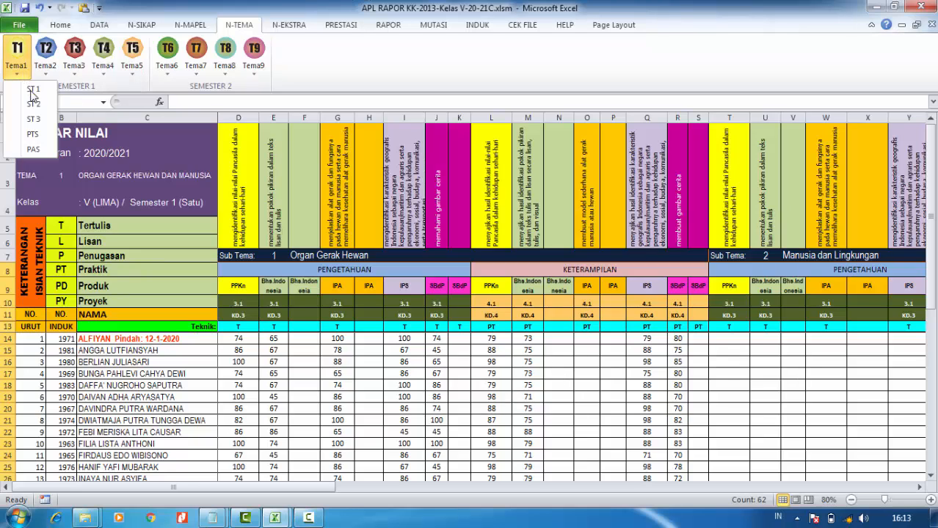
{"action": "left_click", "coordinate": [33, 135]}
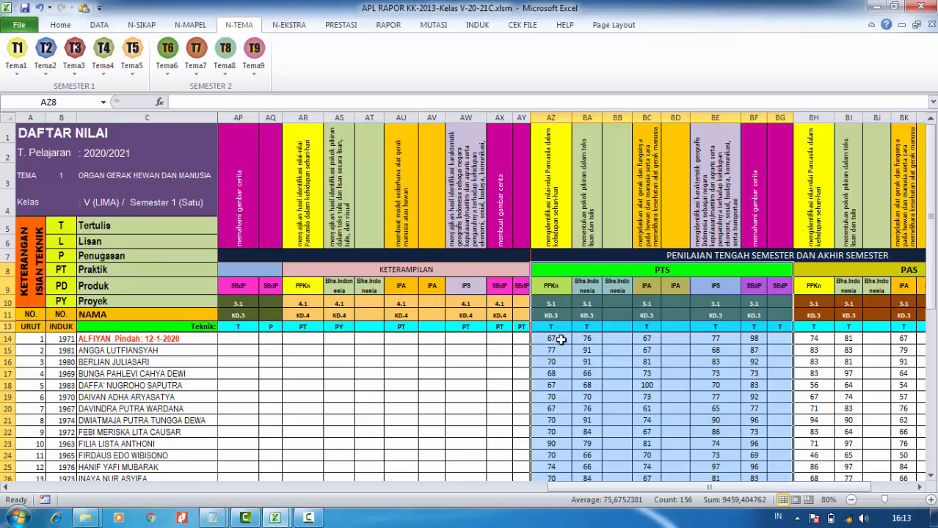
{"action": "left_click", "coordinate": [563, 340]}
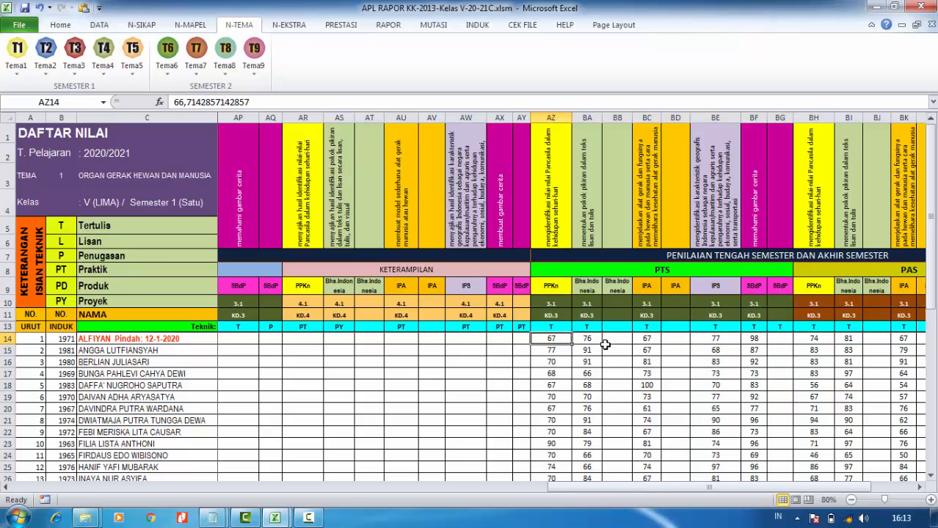
{"action": "left_click", "coordinate": [592, 339]}
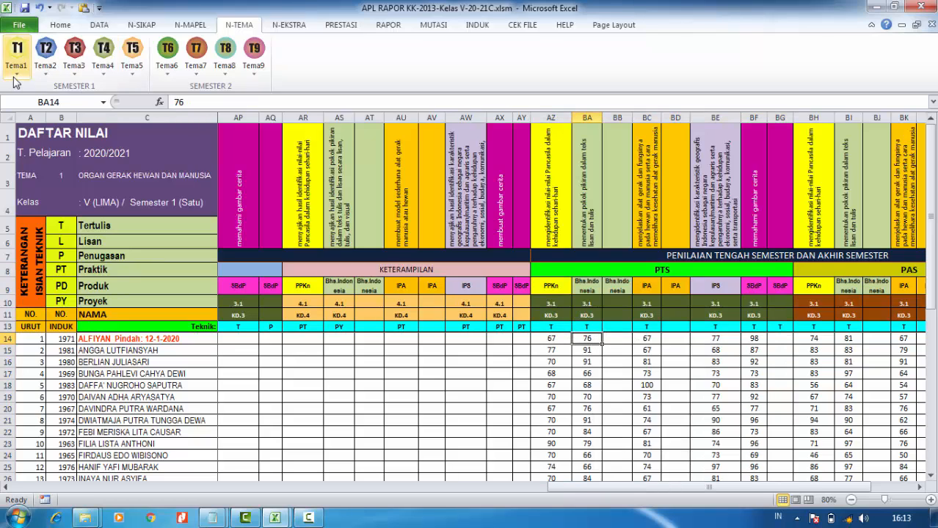
Step: Look through the PAS section of the Tema 1 grade list and return to its first columns
{"action": "left_click", "coordinate": [16, 53]}
{"action": "left_click", "coordinate": [33, 150]}
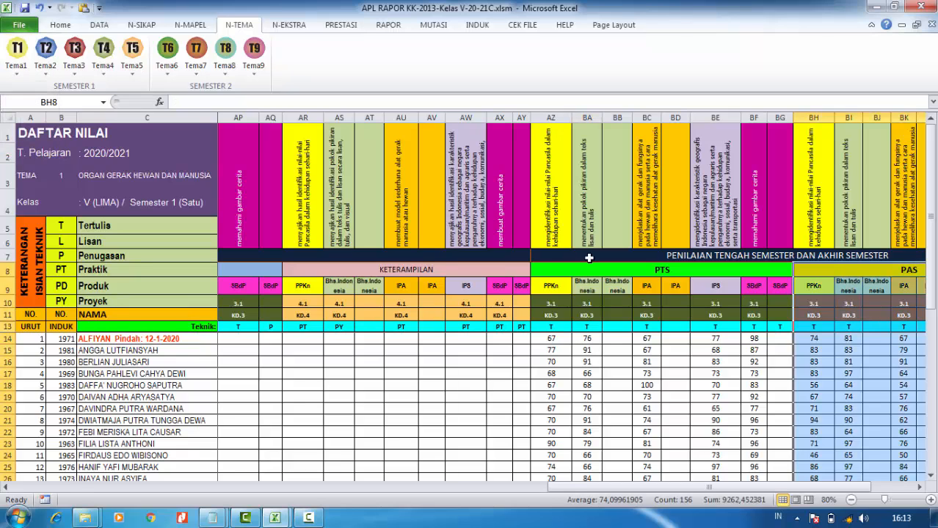
{"action": "left_click", "coordinate": [917, 488]}
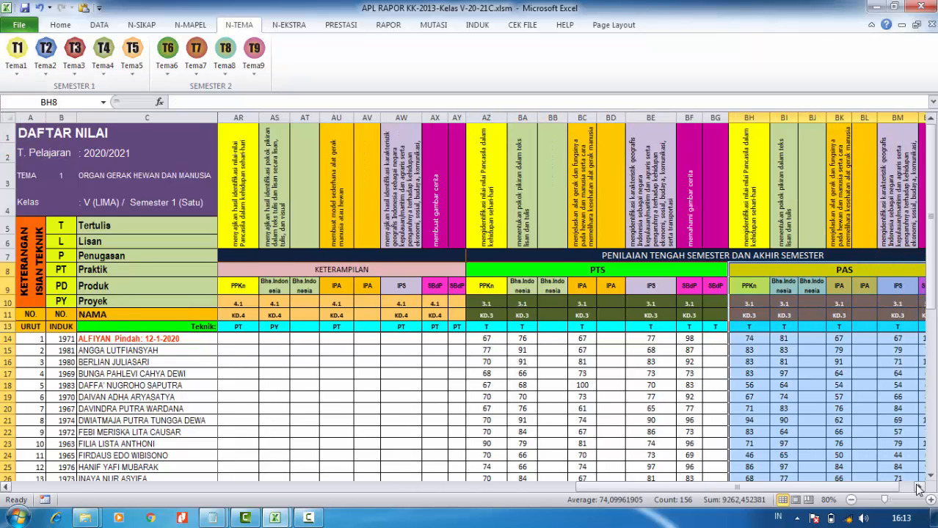
{"action": "left_click", "coordinate": [917, 488]}
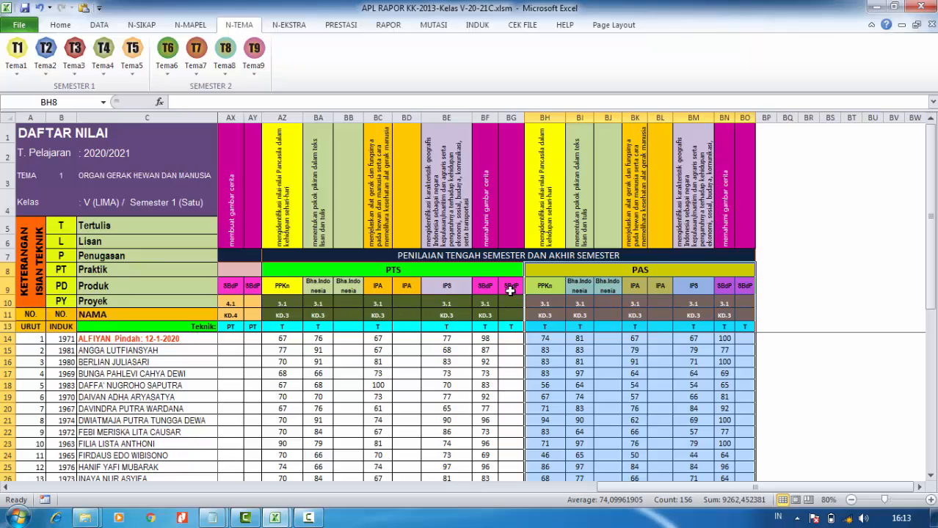
{"action": "left_click_drag", "start_coordinate": [612, 488], "coordinate": [15, 499]}
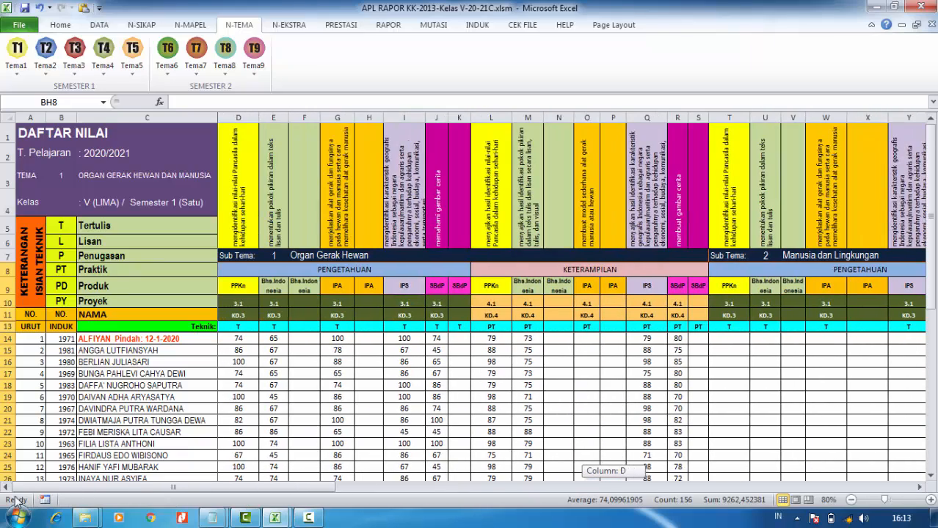
Step: Open the subtheme 1 grade lists of Tema 2 and Tema 3 in turn
{"action": "left_click", "coordinate": [45, 60]}
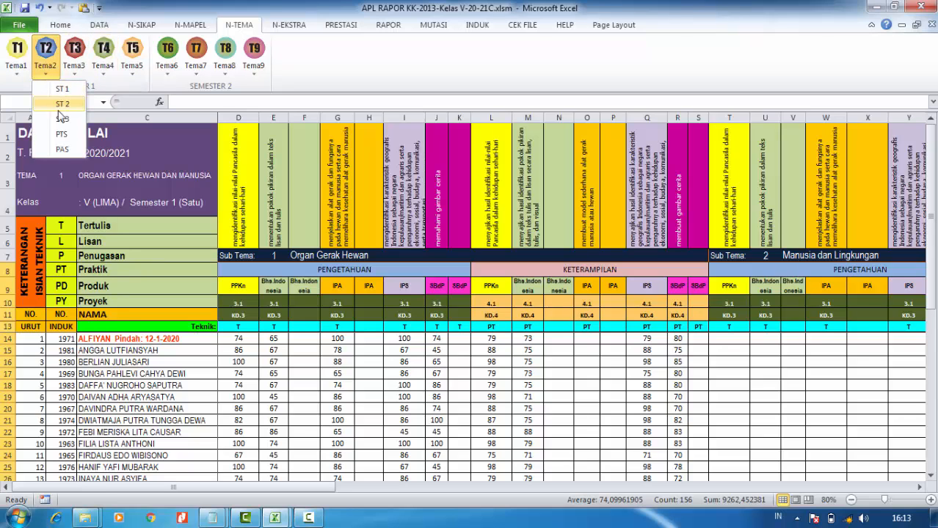
{"action": "left_click", "coordinate": [62, 88]}
{"action": "left_click", "coordinate": [71, 69]}
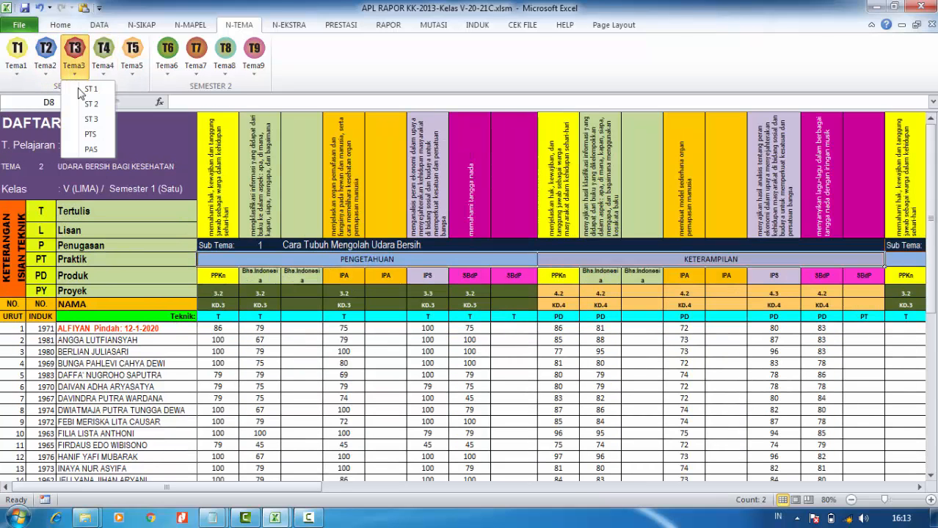
{"action": "left_click", "coordinate": [88, 91]}
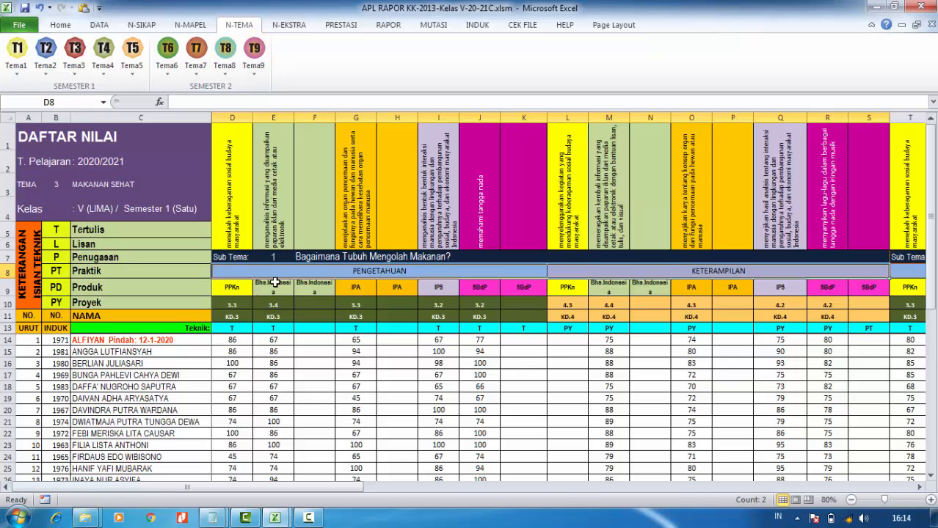
Step: View the semester 1 extracurricular grade list and open the semester 1 extracurricular input list
{"action": "left_click", "coordinate": [289, 26]}
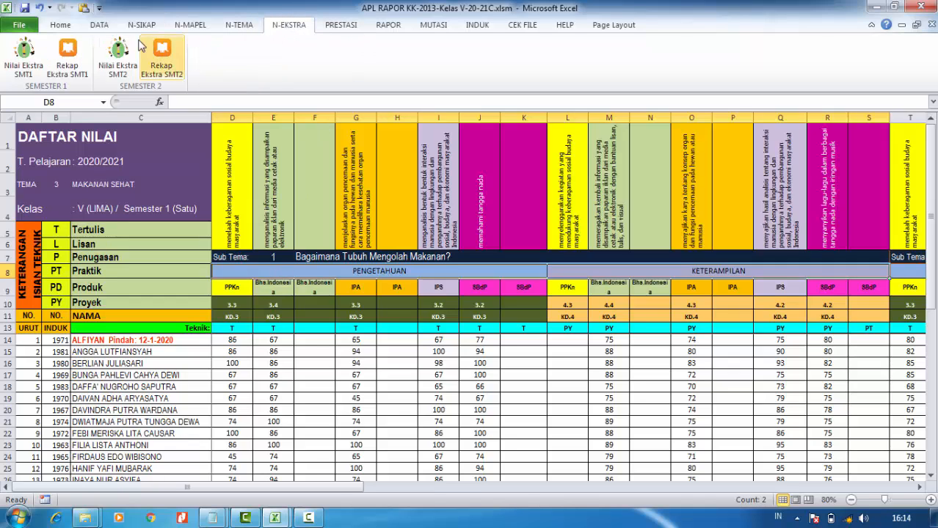
{"action": "left_click", "coordinate": [24, 67]}
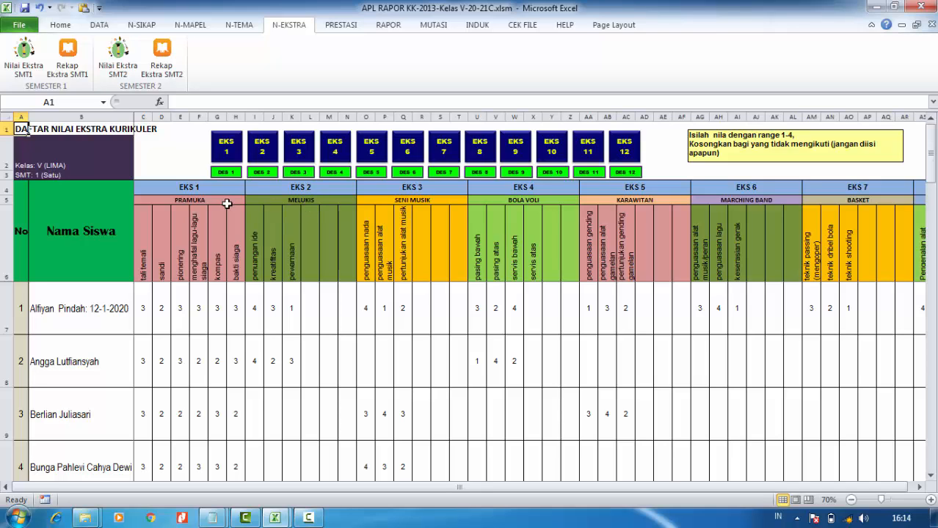
{"action": "left_click", "coordinate": [105, 26]}
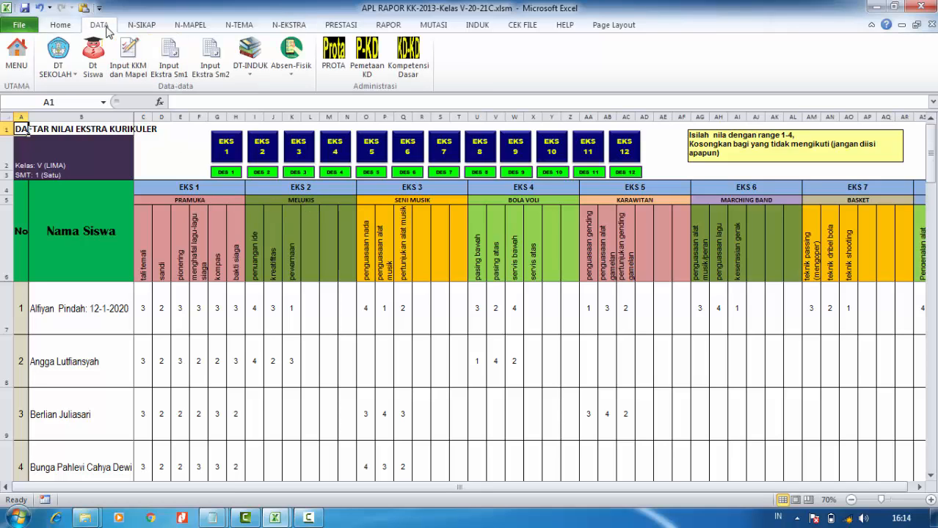
{"action": "left_click", "coordinate": [170, 58]}
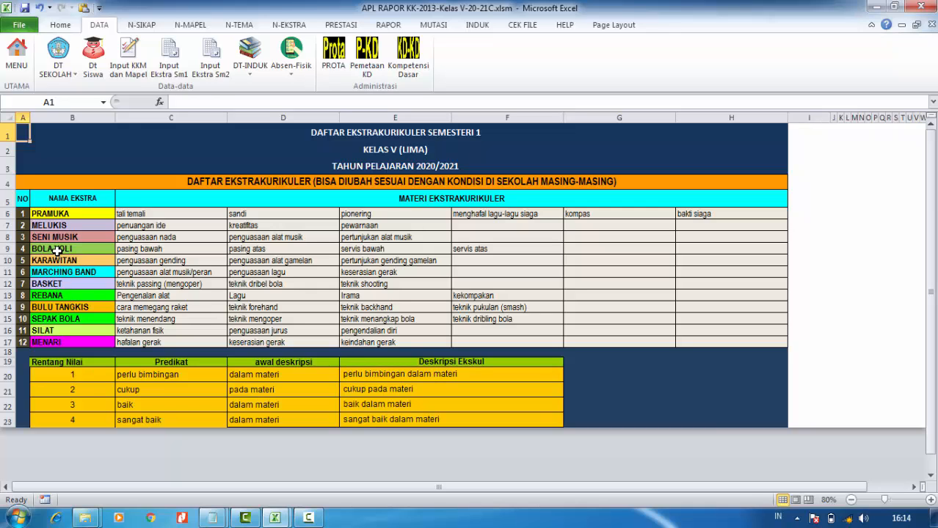
Step: Clear the names and materials of extracurriculars 4 to 12, Bola Voli through Menari, and reopen the semester 1 extracurricular grade list
{"action": "left_click_drag", "start_coordinate": [57, 250], "coordinate": [59, 343]}
{"action": "key", "text": "Delete"}
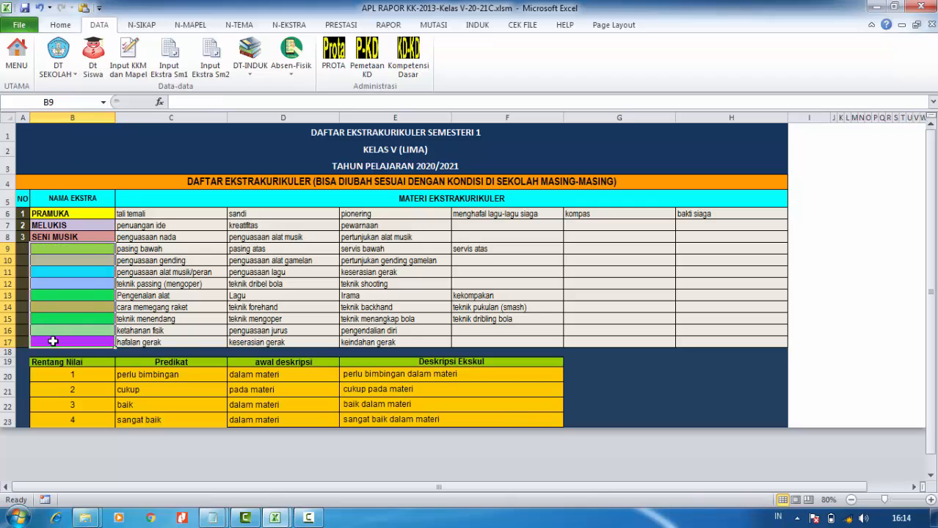
{"action": "left_click", "coordinate": [177, 269]}
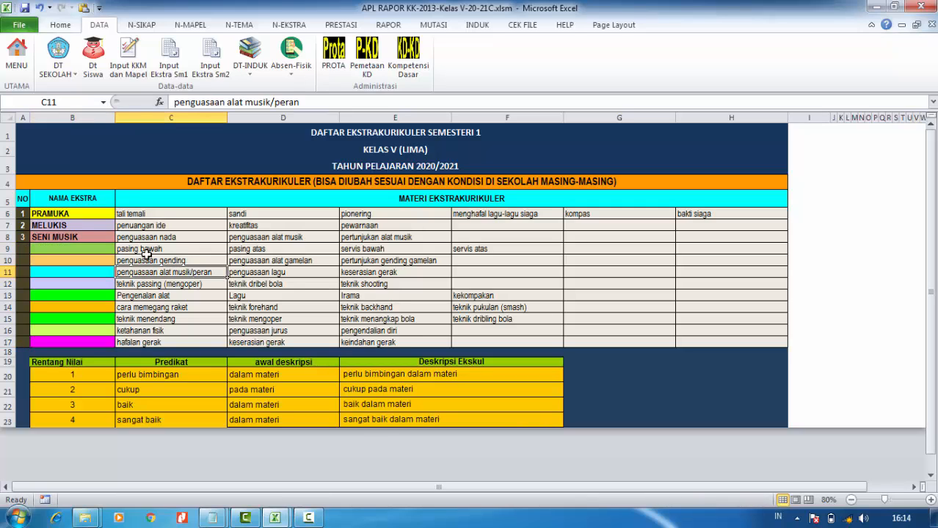
{"action": "left_click_drag", "start_coordinate": [138, 248], "coordinate": [478, 337]}
{"action": "key", "text": "Delete"}
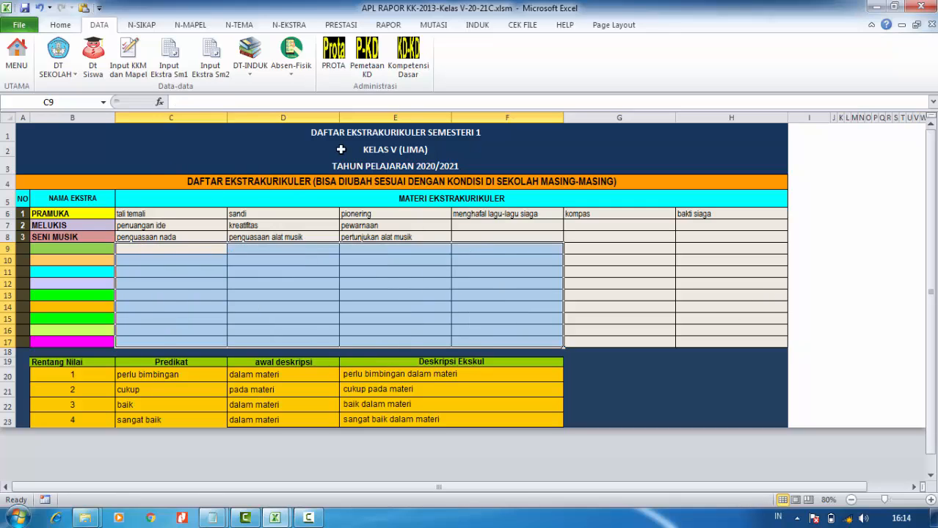
{"action": "left_click", "coordinate": [288, 24]}
{"action": "left_click", "coordinate": [27, 59]}
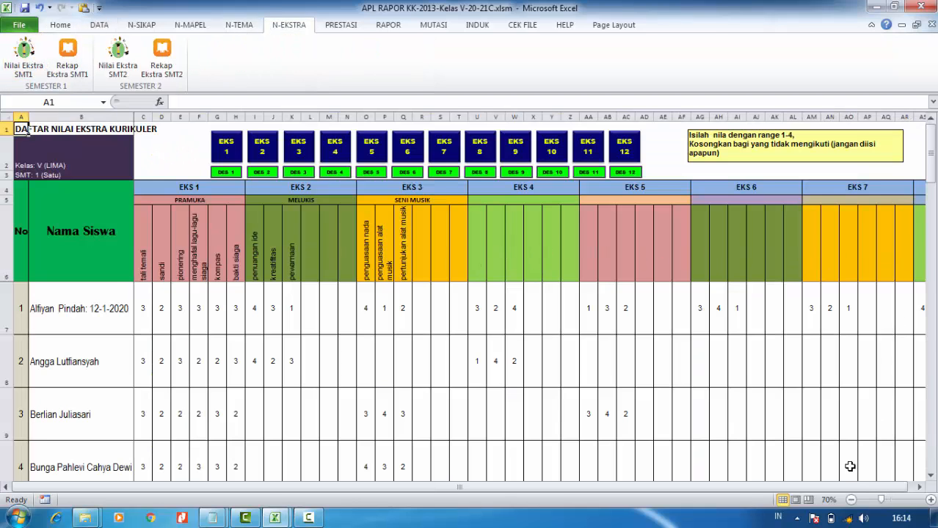
Step: Look through the semester 1 extracurricular grade list across EKS 3 to EKS 9 and down the student rows
{"action": "scroll", "coordinate": [890, 290], "scroll_direction": "right", "scroll_amount": 10}
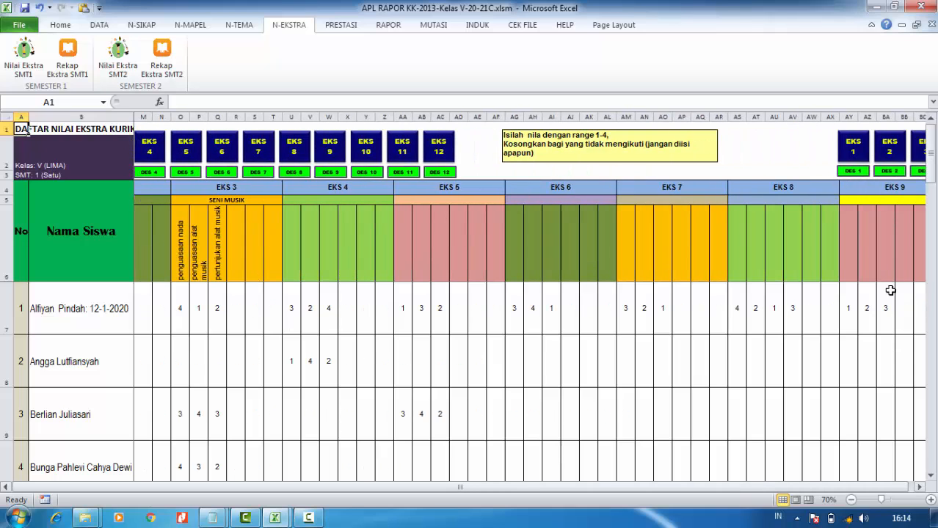
{"action": "left_click_drag", "start_coordinate": [808, 488], "coordinate": [581, 488]}
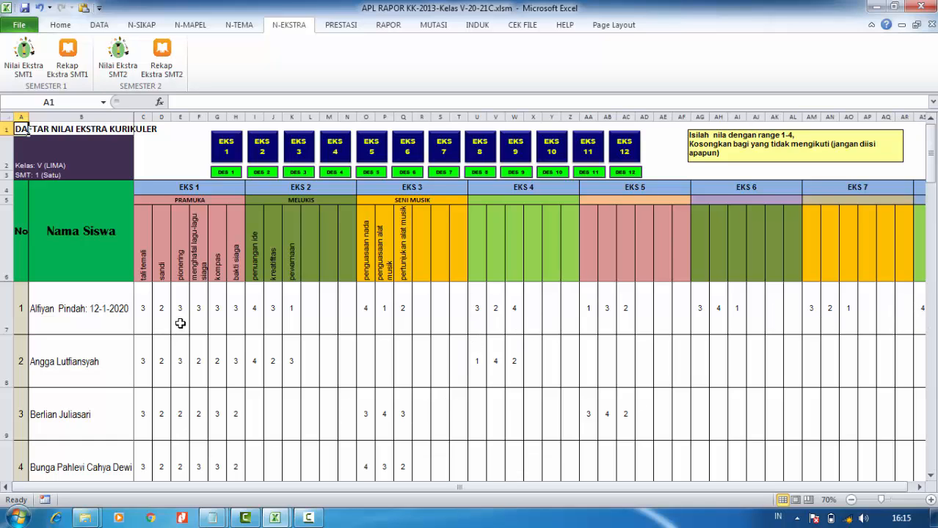
{"action": "scroll", "coordinate": [183, 311], "scroll_direction": "down", "scroll_amount": 5}
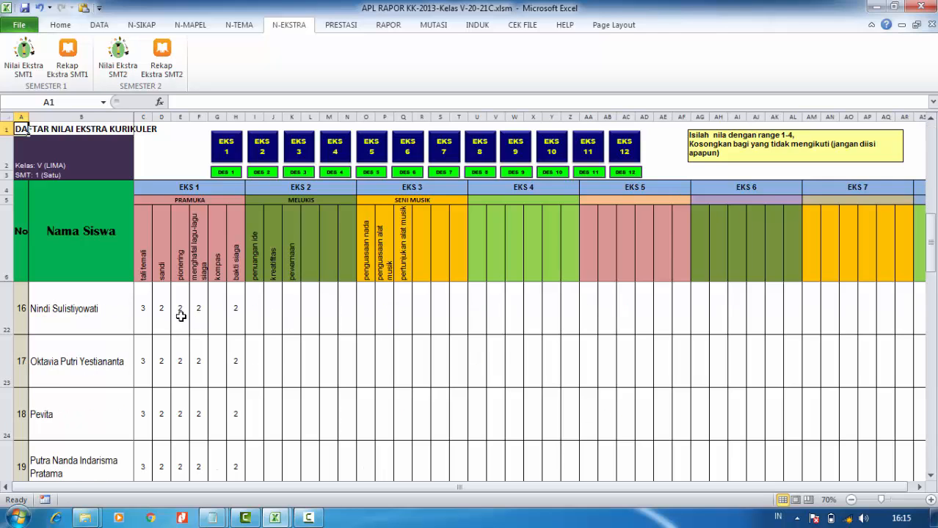
{"action": "scroll", "coordinate": [180, 310], "scroll_direction": "up", "scroll_amount": 5}
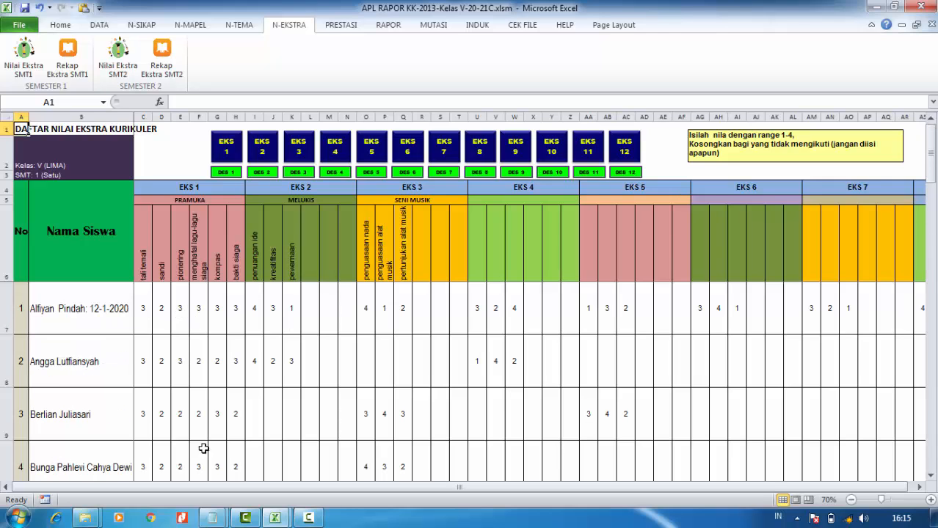
{"action": "scroll", "coordinate": [218, 418], "scroll_direction": "down", "scroll_amount": 3}
{"action": "scroll", "coordinate": [200, 429], "scroll_direction": "up", "scroll_amount": 3}
Step: Undo the clearing of extracurriculars 4 to 12 in the semester 1 input list and reopen the semester 1 extracurricular grade list
{"action": "left_click", "coordinate": [101, 25]}
{"action": "left_click", "coordinate": [168, 59]}
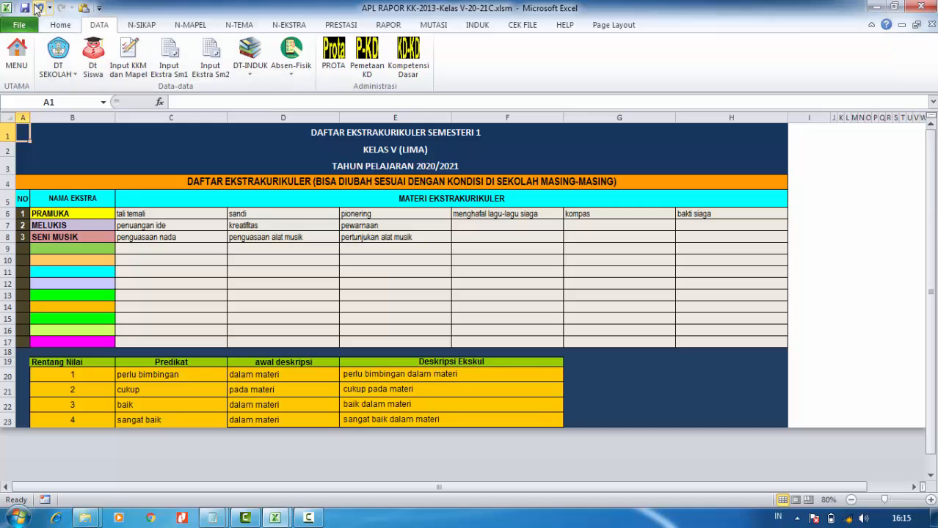
{"action": "left_click", "coordinate": [37, 8]}
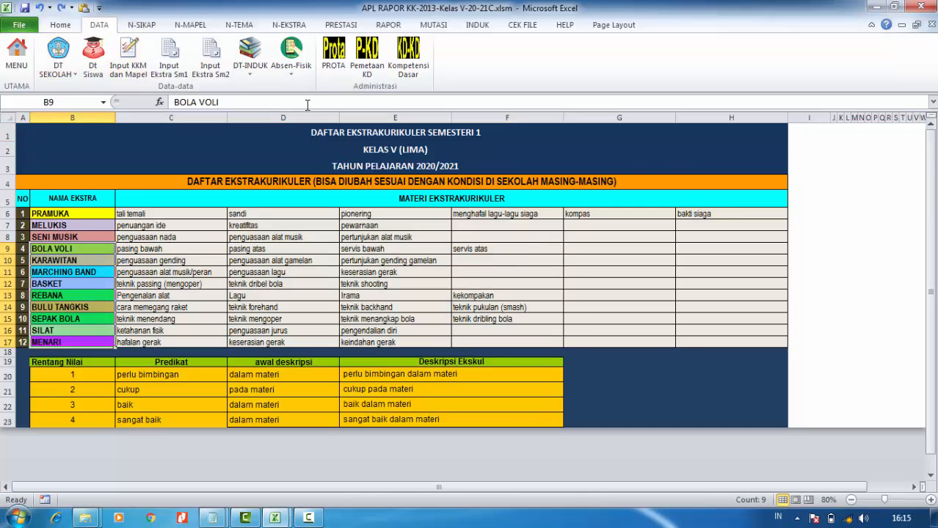
{"action": "left_click", "coordinate": [289, 27]}
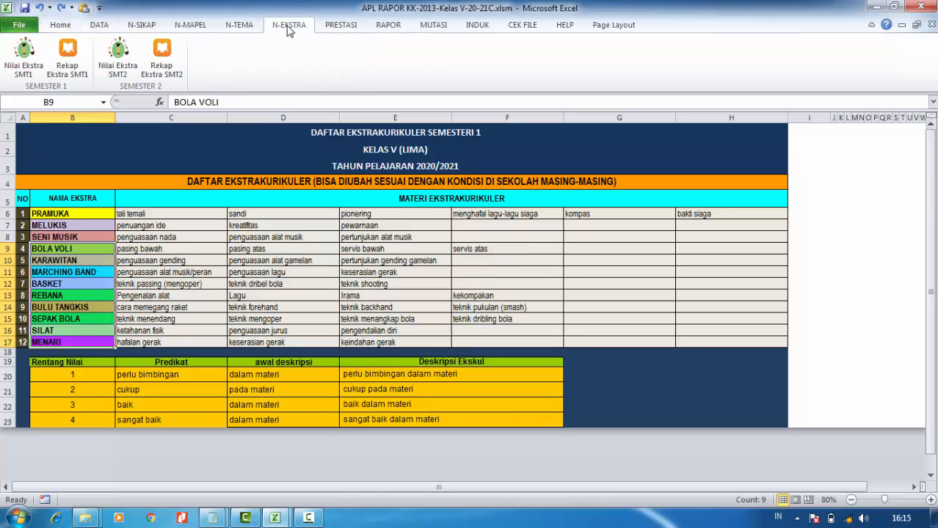
{"action": "left_click", "coordinate": [24, 57]}
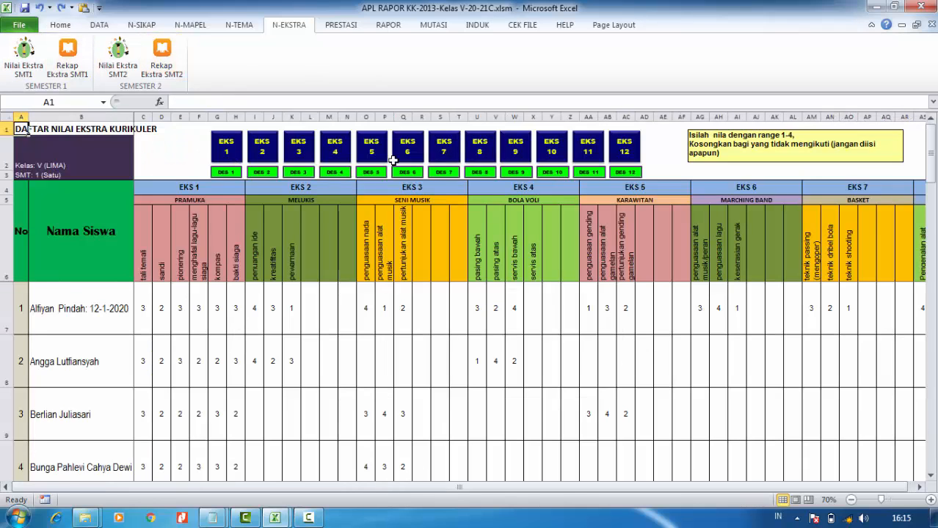
Step: View the extracurricular description columns from Pramuka onward and the EKS 9 grades, and return to EKS 1
{"action": "left_click", "coordinate": [224, 173]}
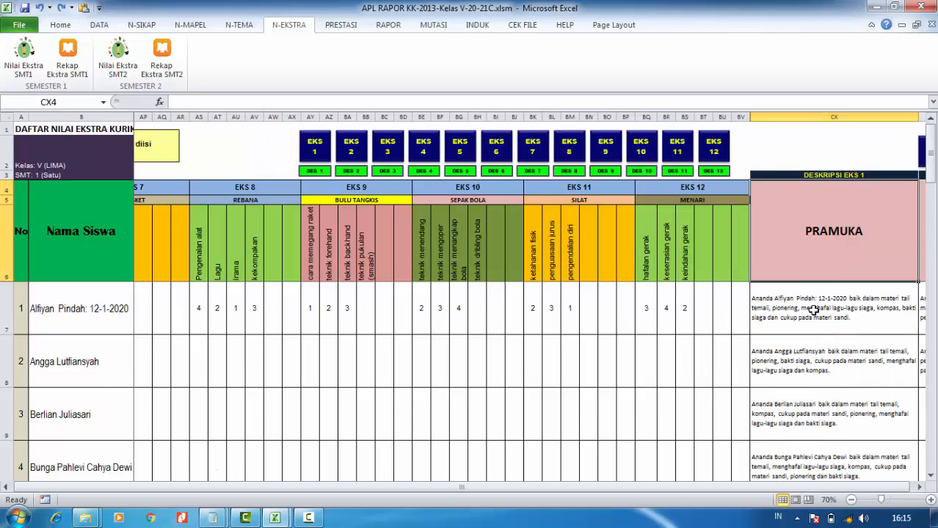
{"action": "left_click", "coordinate": [919, 487]}
{"action": "left_click", "coordinate": [920, 488]}
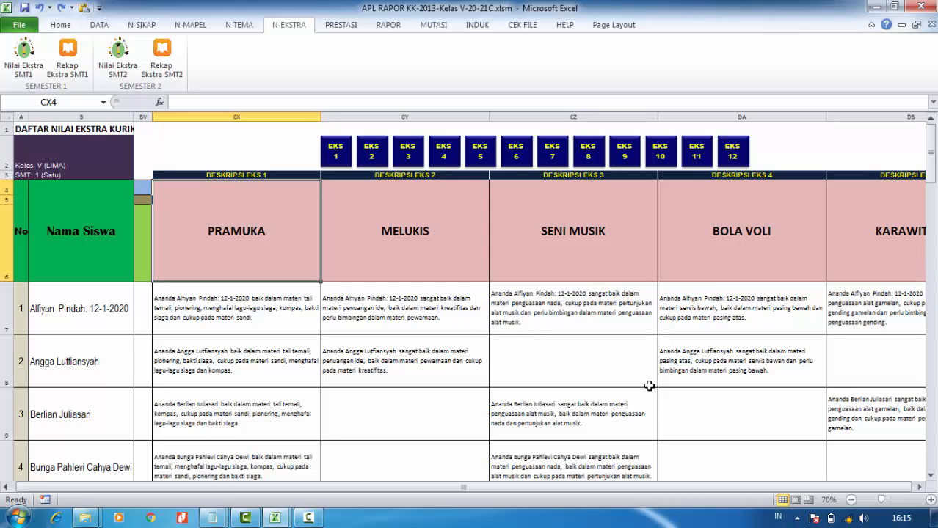
{"action": "left_click_drag", "start_coordinate": [699, 488], "coordinate": [441, 483]}
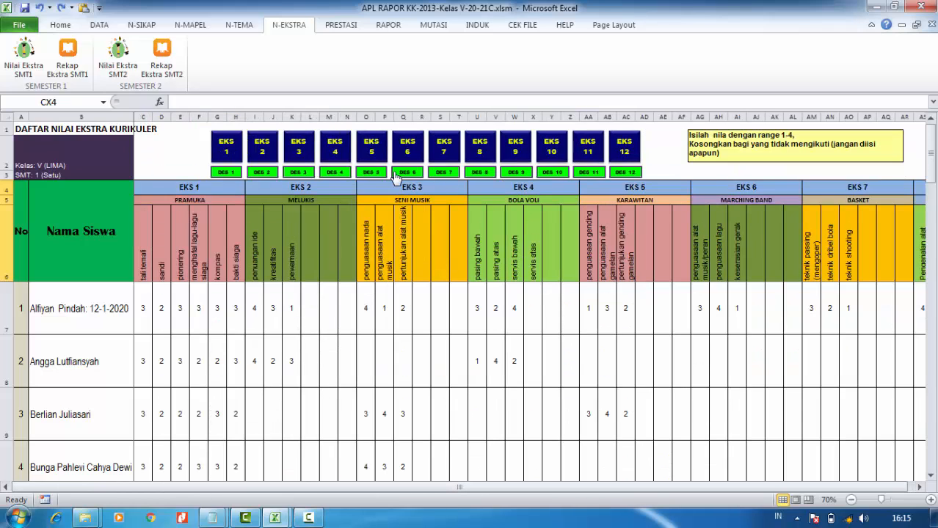
{"action": "left_click", "coordinate": [363, 174]}
{"action": "left_click", "coordinate": [438, 151]}
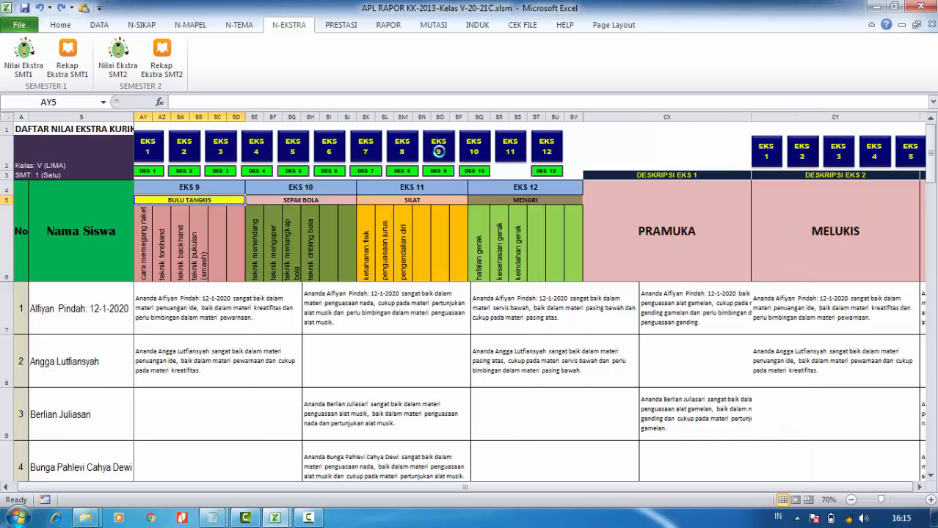
{"action": "left_click", "coordinate": [152, 157]}
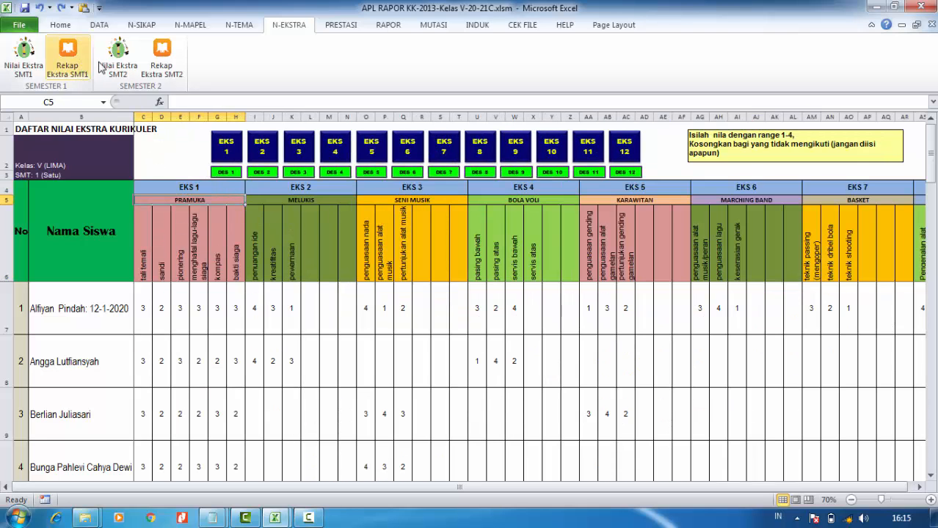
Step: View the semester 1 extracurricular recap and the semester 2 grade list and recap, and return to the semester 1 grade list
{"action": "left_click", "coordinate": [66, 60]}
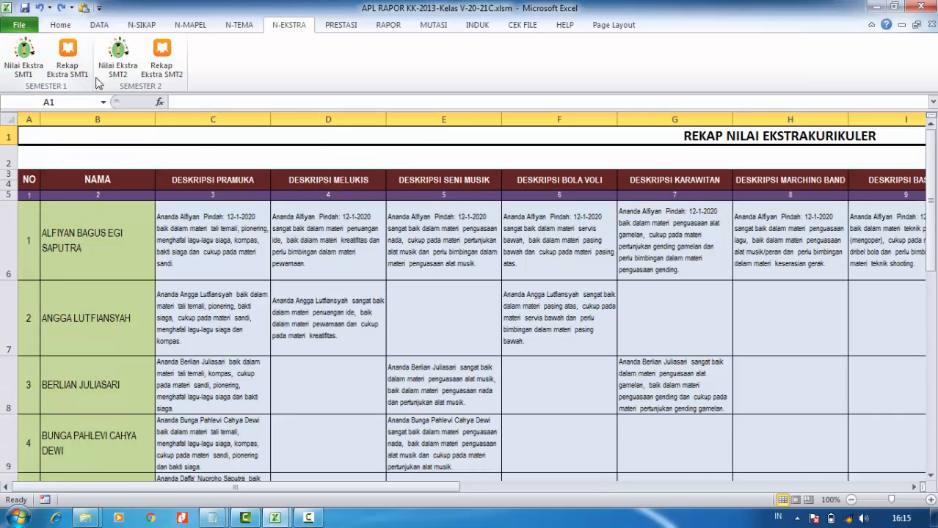
{"action": "left_click", "coordinate": [119, 60]}
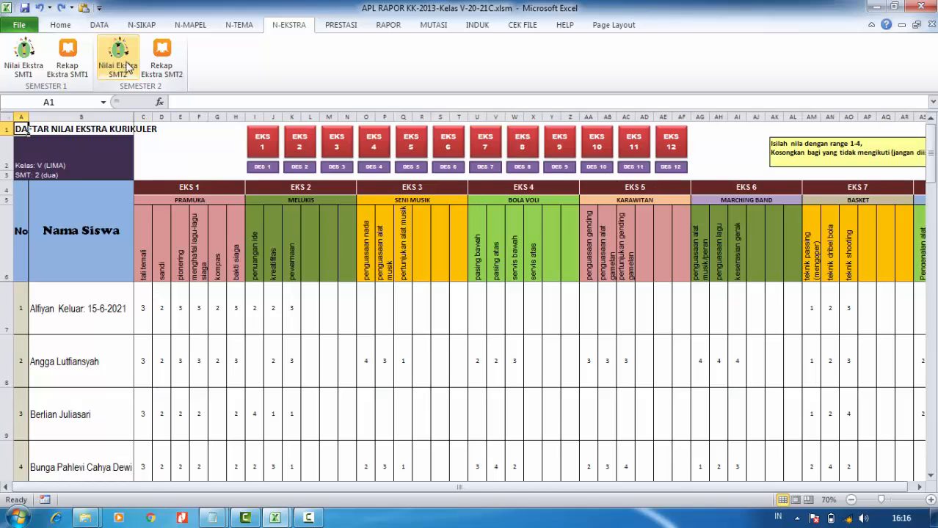
{"action": "left_click", "coordinate": [171, 60]}
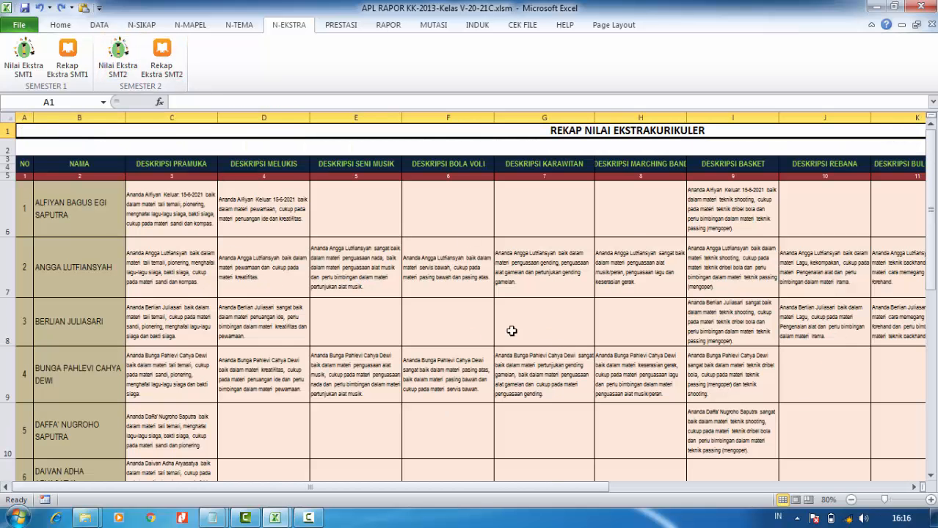
{"action": "left_click", "coordinate": [23, 59]}
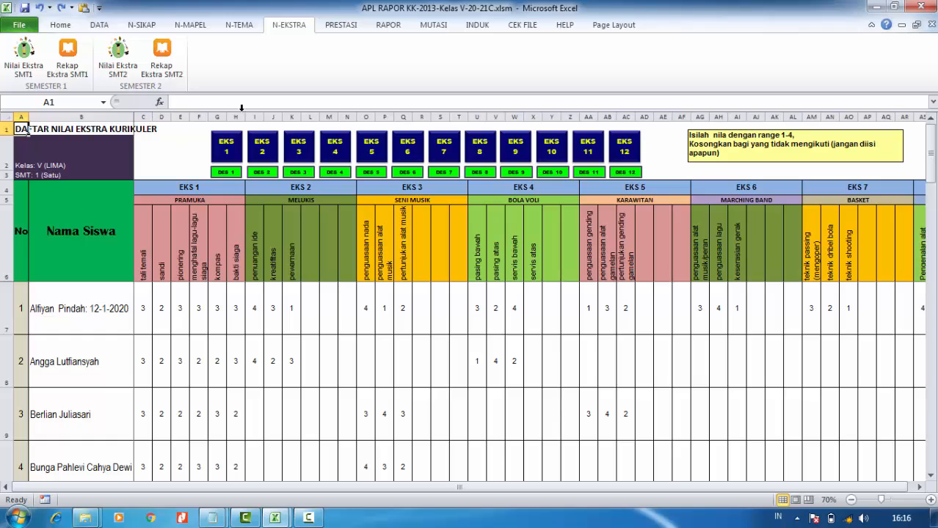
Step: Open the semester 1 grade recap and examine the average score descriptions and the SARAN PENCAPAIAN NILAI column
{"action": "left_click", "coordinate": [333, 28]}
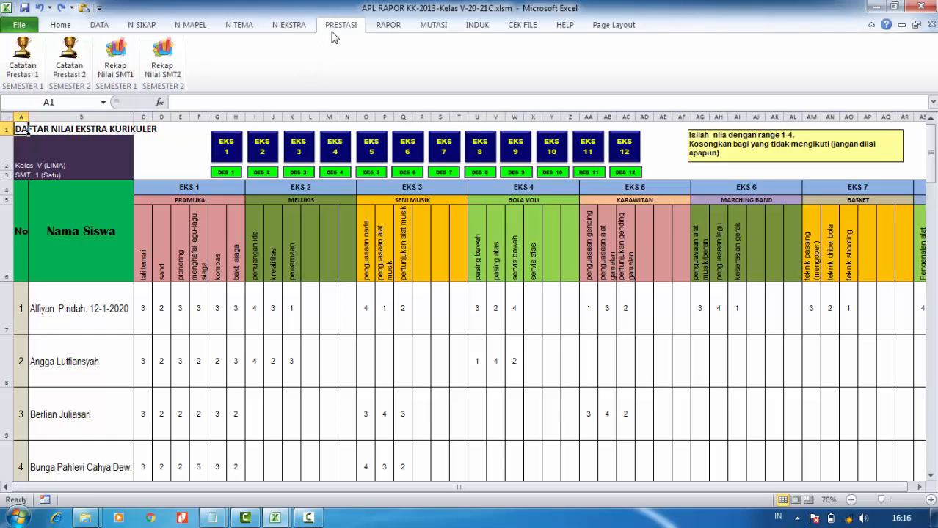
{"action": "left_click", "coordinate": [116, 62]}
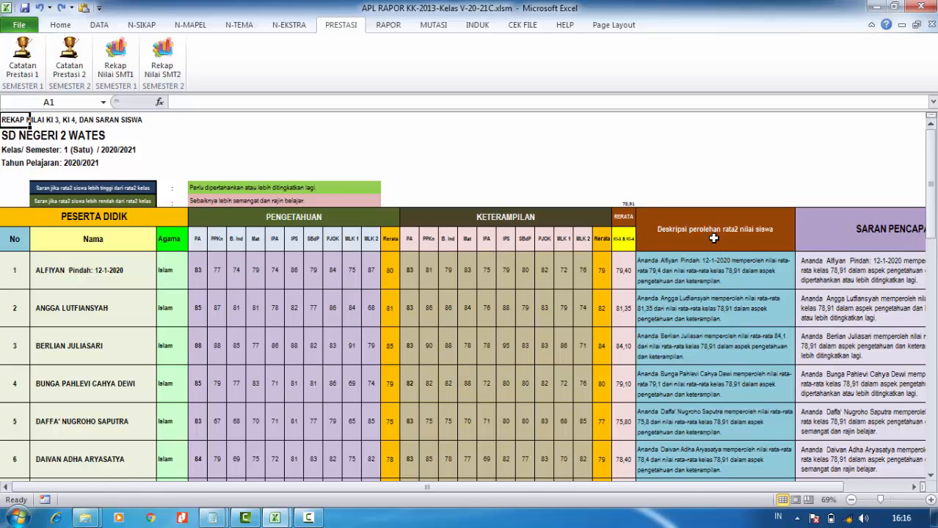
{"action": "left_click", "coordinate": [725, 272]}
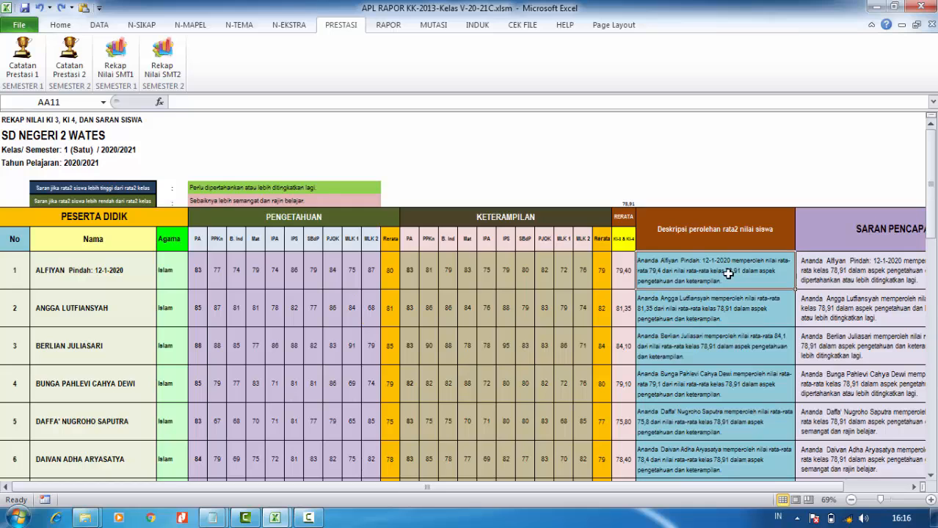
{"action": "left_click", "coordinate": [837, 239]}
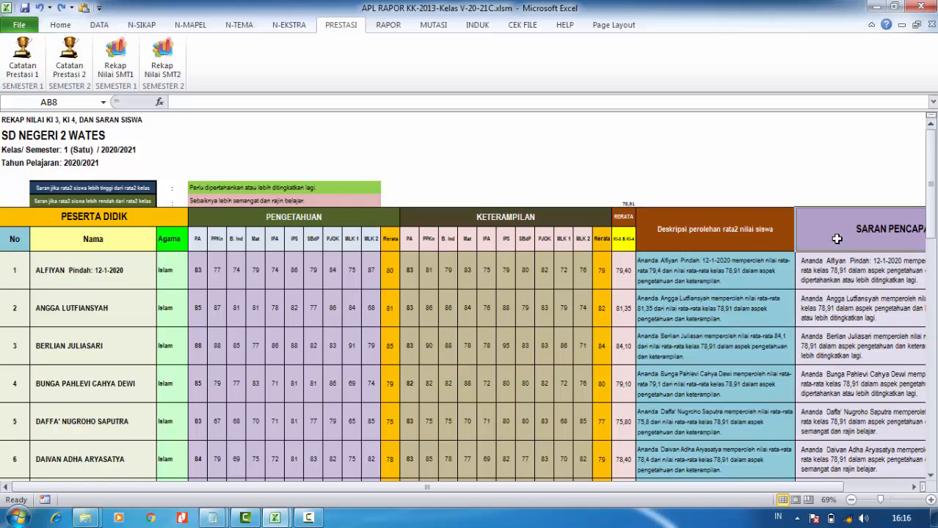
{"action": "left_click", "coordinate": [913, 487]}
{"action": "left_click", "coordinate": [763, 289]}
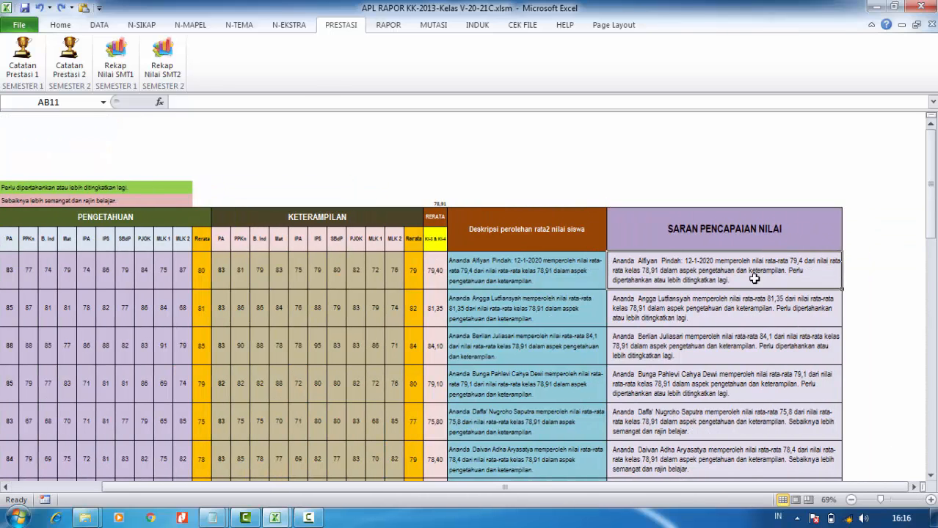
{"action": "left_click_drag", "start_coordinate": [656, 480], "coordinate": [476, 481]}
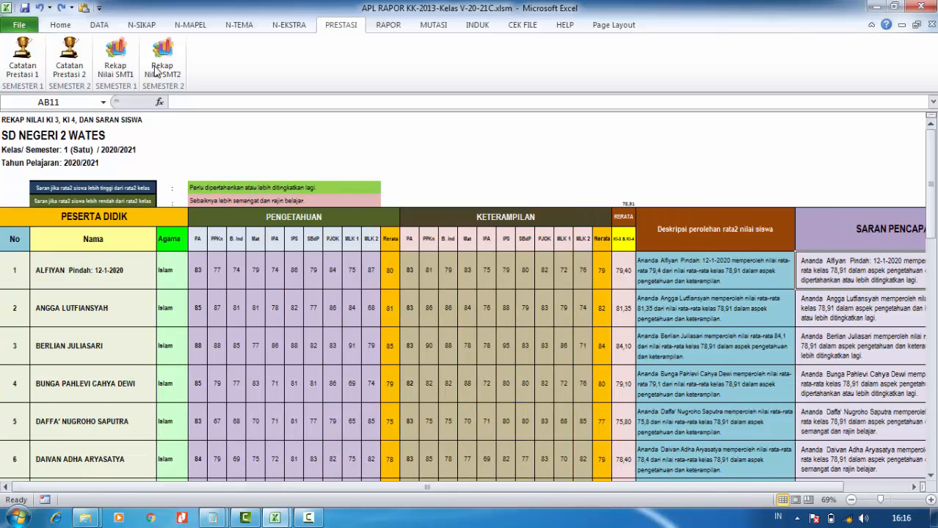
Step: Open the semester 1 achievement record and clear student 1's entries from keagamaan through olahraga
{"action": "left_click", "coordinate": [23, 65]}
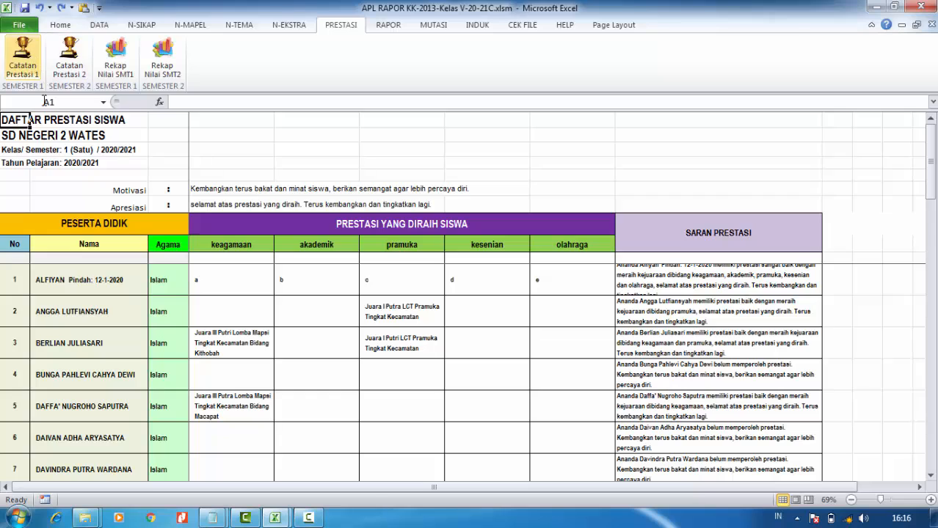
{"action": "left_click_drag", "start_coordinate": [235, 284], "coordinate": [553, 291]}
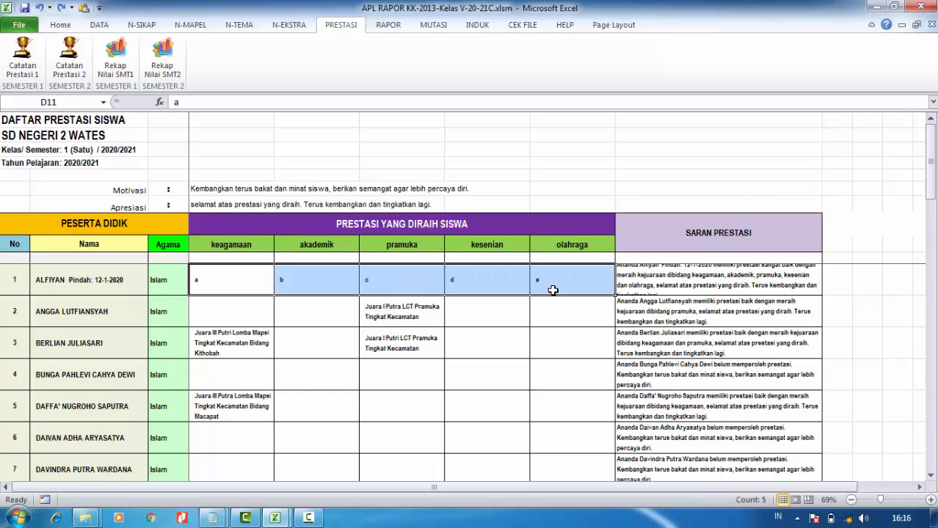
{"action": "key", "text": "Delete"}
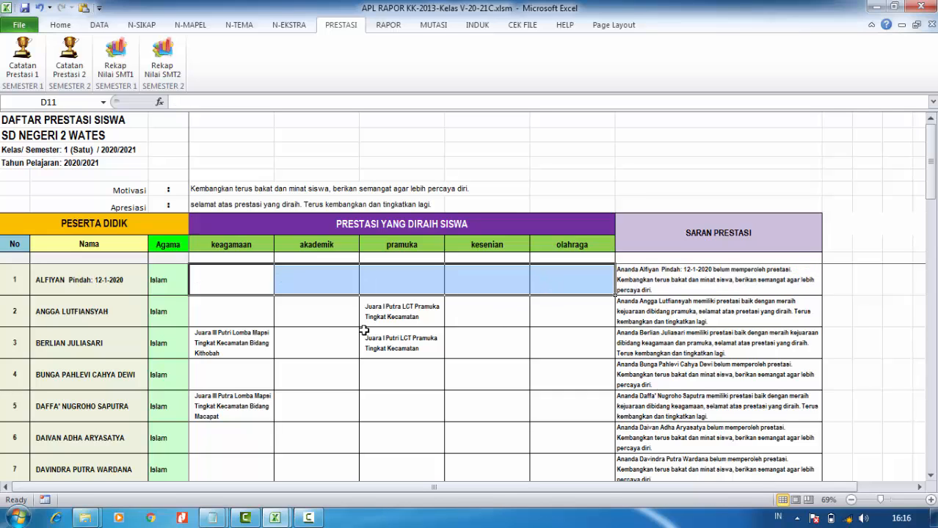
Step: Try clearing the keagamaan to pramuka achievements of students 2 and 3, and undo the clearing
{"action": "left_click_drag", "start_coordinate": [240, 316], "coordinate": [397, 354]}
{"action": "key", "text": "Delete"}
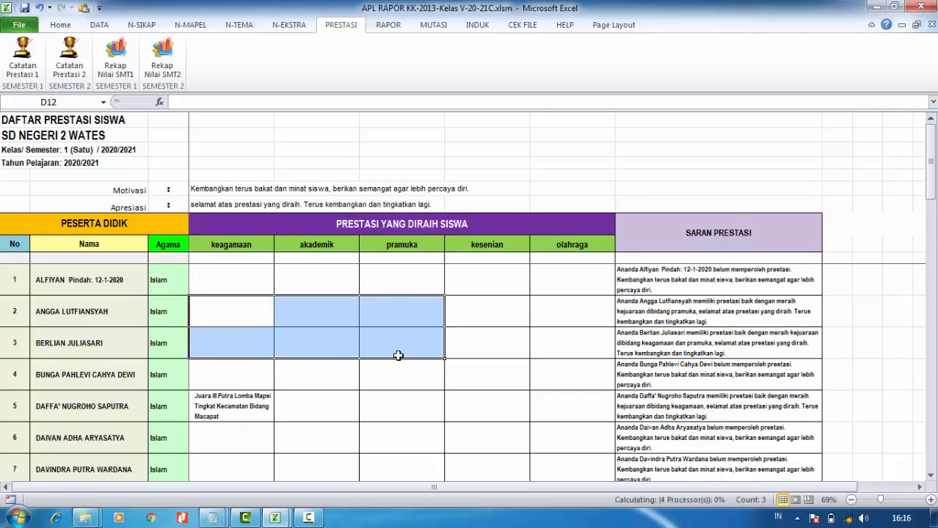
{"action": "left_click", "coordinate": [39, 7]}
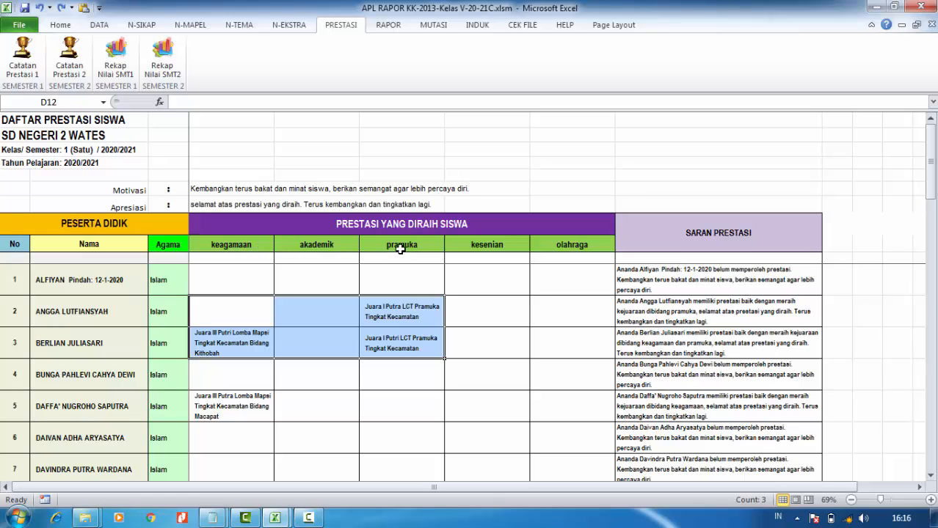
Step: Examine the pramuka and keagamaan achievement entries of students 2, 3 and 5
{"action": "left_click", "coordinate": [406, 313]}
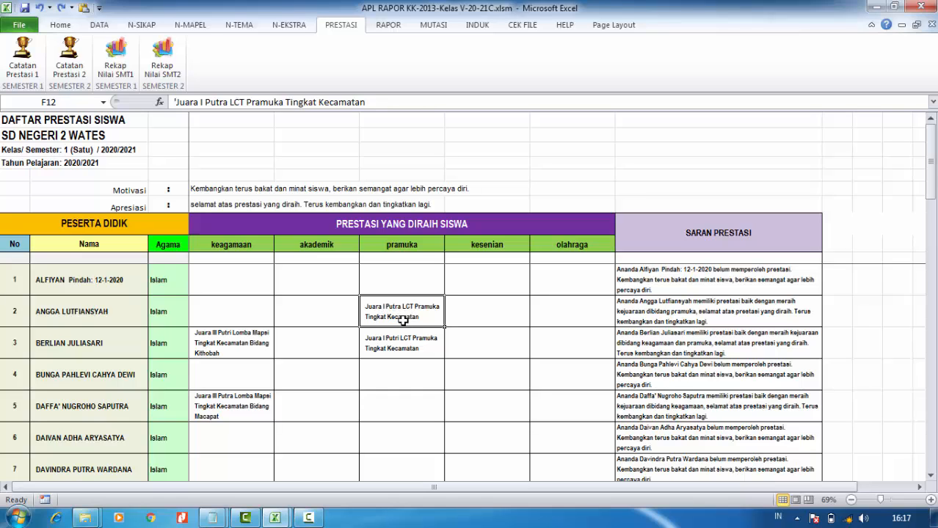
{"action": "left_click", "coordinate": [392, 346]}
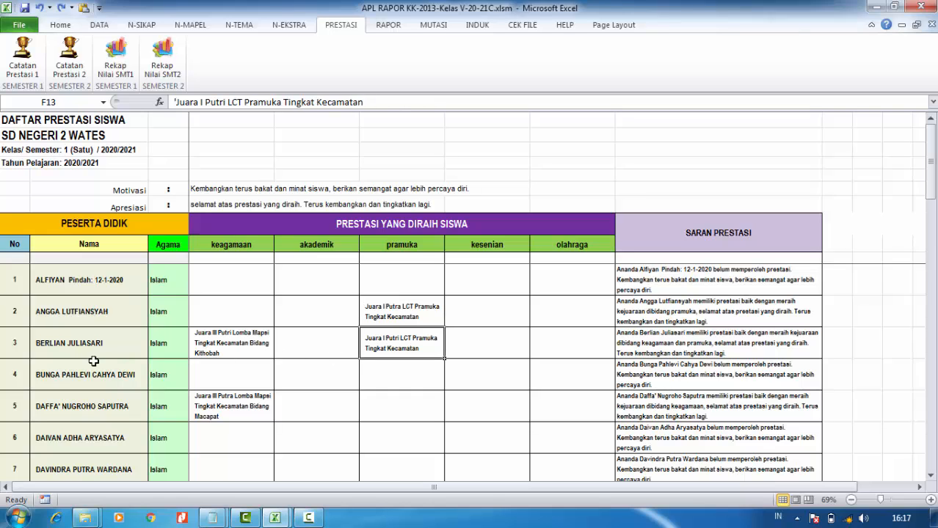
{"action": "left_click", "coordinate": [224, 345]}
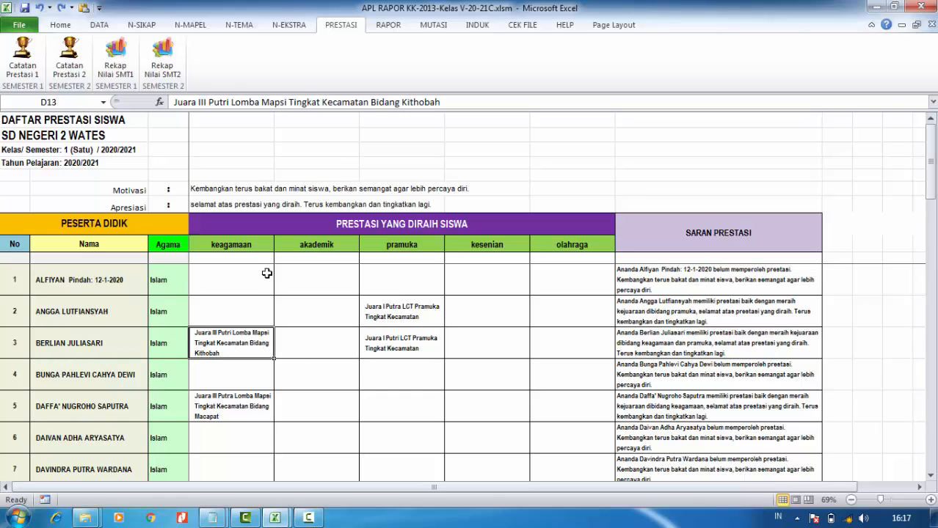
{"action": "left_click", "coordinate": [249, 247]}
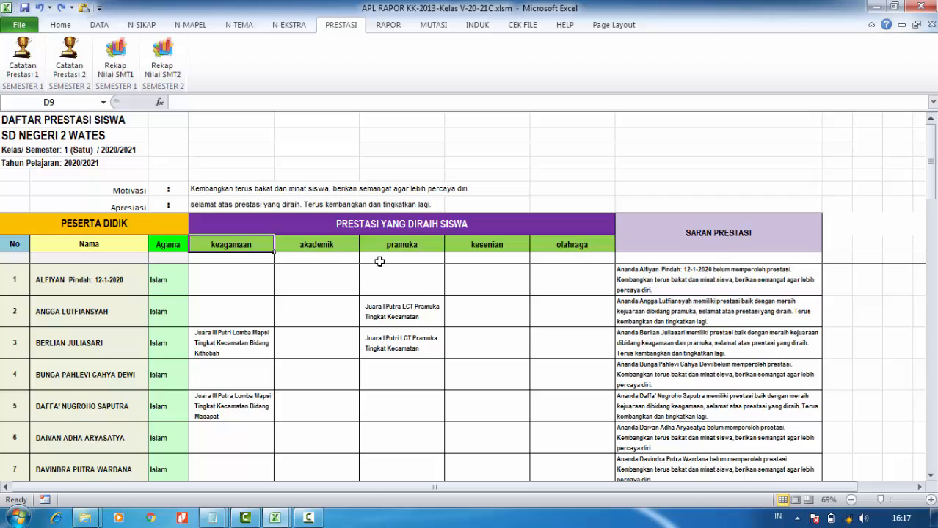
{"action": "left_click", "coordinate": [395, 343]}
{"action": "left_click", "coordinate": [219, 405]}
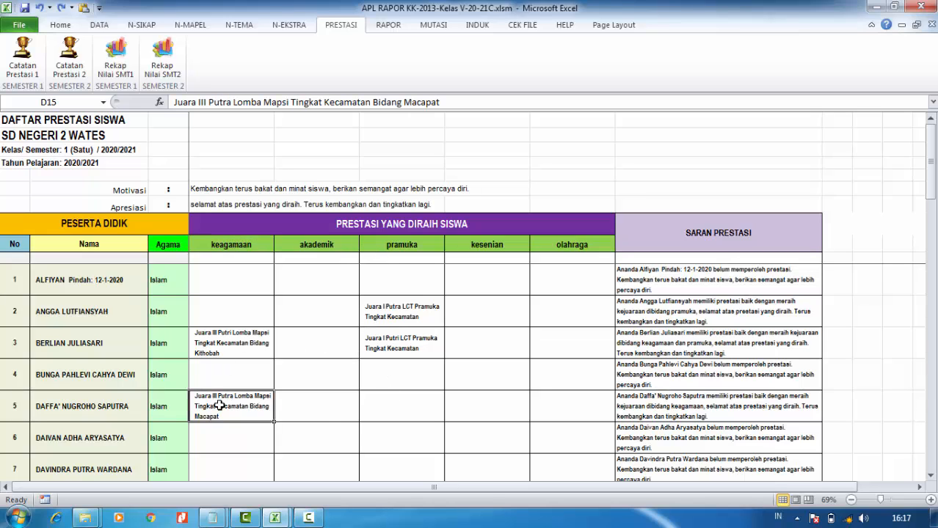
{"action": "left_click", "coordinate": [326, 409]}
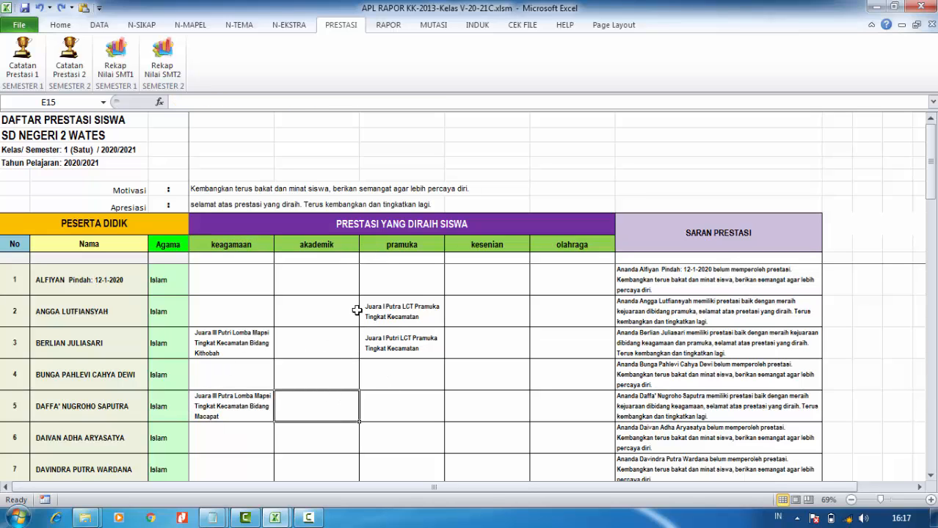
Step: Examine the SARAN PRESTASI texts of students 1, 3, 4 and 5
{"action": "left_click", "coordinate": [653, 286]}
{"action": "left_click", "coordinate": [662, 342]}
{"action": "left_click", "coordinate": [659, 368]}
{"action": "left_click", "coordinate": [648, 411]}
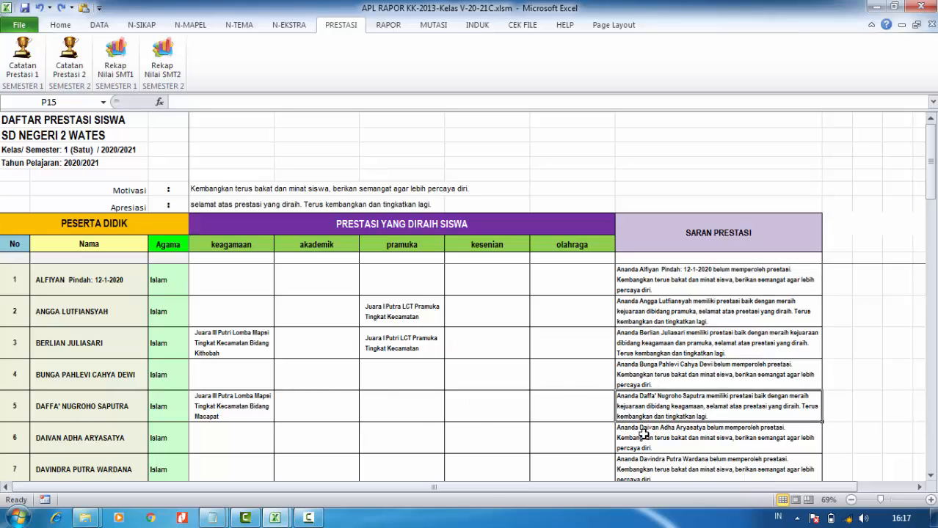
Step: Examine the achievement entries and SARAN PRESTASI texts throughout the semester 1 student list
{"action": "left_click", "coordinate": [644, 449]}
{"action": "scroll", "coordinate": [646, 448], "scroll_direction": "down", "scroll_amount": 6}
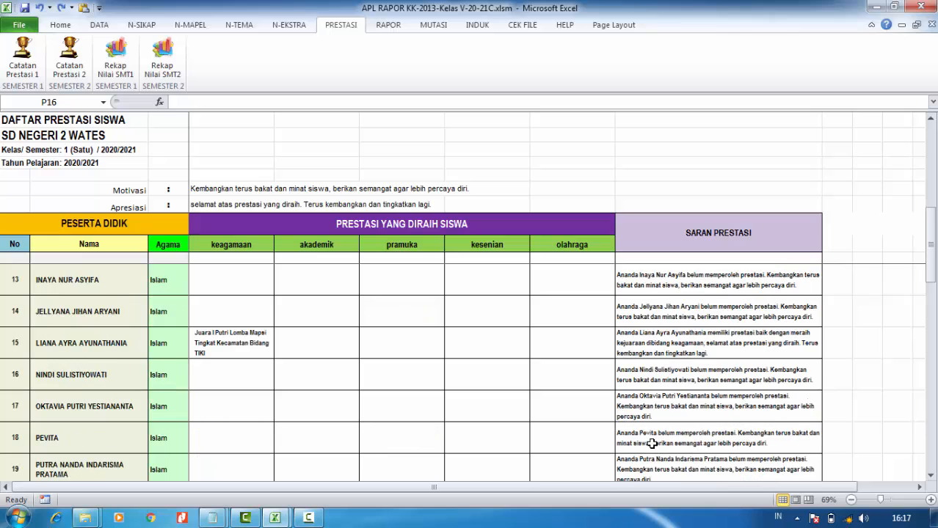
{"action": "scroll", "coordinate": [653, 440], "scroll_direction": "up", "scroll_amount": 6}
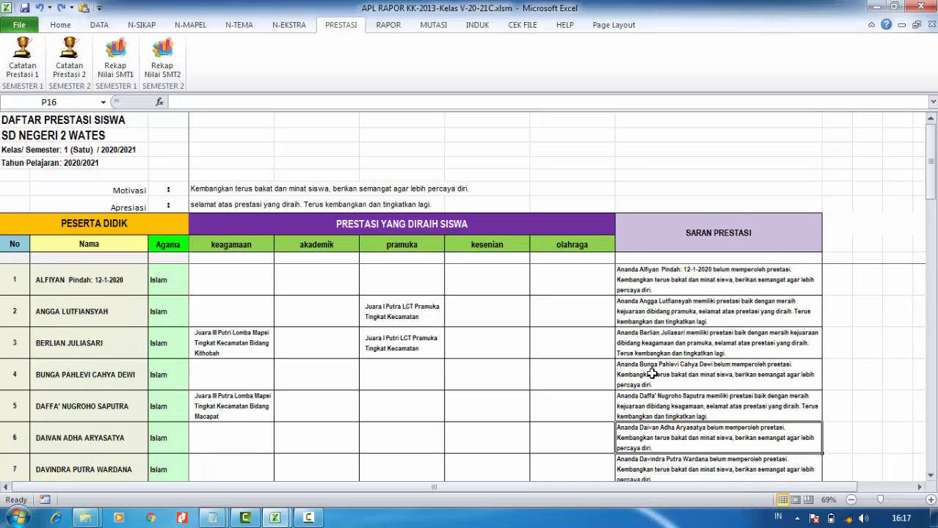
{"action": "scroll", "coordinate": [279, 309], "scroll_direction": "down", "scroll_amount": 8}
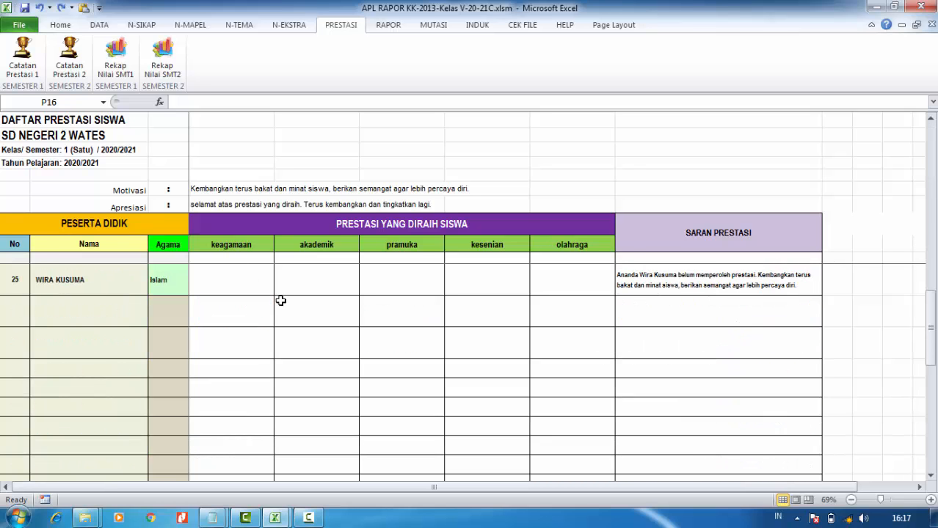
{"action": "scroll", "coordinate": [283, 305], "scroll_direction": "up", "scroll_amount": 7}
{"action": "scroll", "coordinate": [283, 302], "scroll_direction": "up", "scroll_amount": 1}
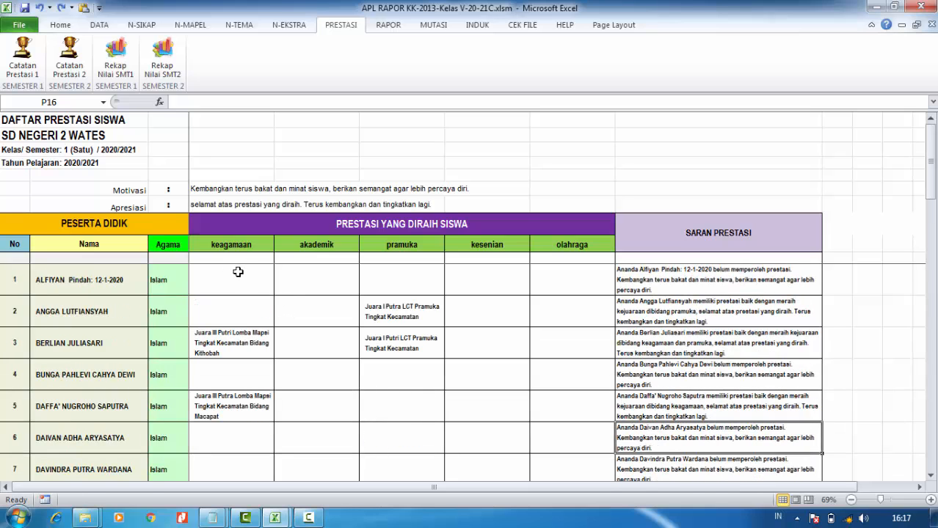
{"action": "scroll", "coordinate": [492, 424], "scroll_direction": "down", "scroll_amount": 9}
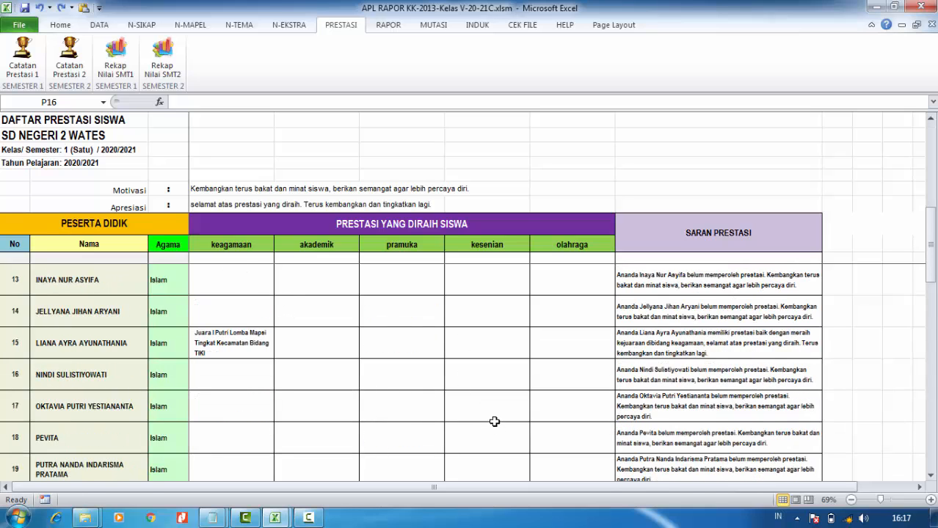
{"action": "scroll", "coordinate": [491, 414], "scroll_direction": "up", "scroll_amount": 6}
{"action": "scroll", "coordinate": [489, 400], "scroll_direction": "up", "scroll_amount": 3}
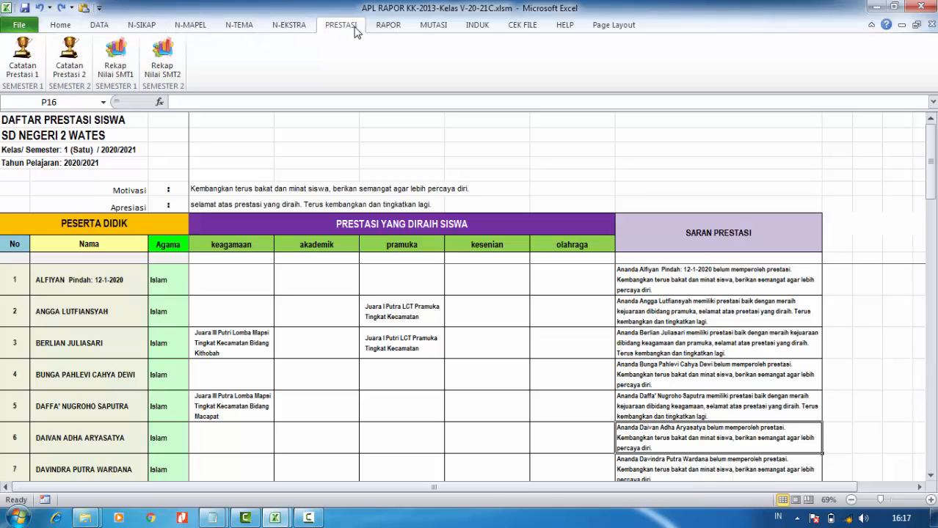
{"action": "left_click", "coordinate": [389, 283]}
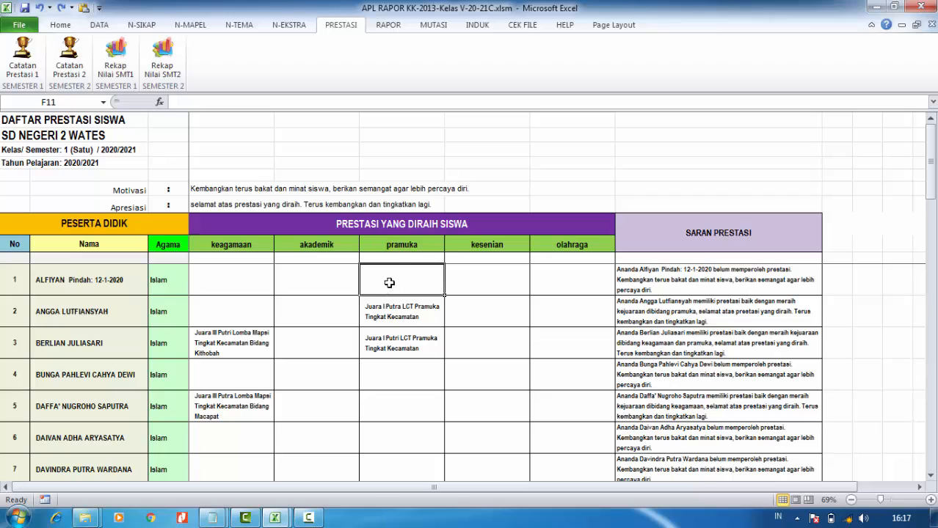
Step: Open the semester 1 mid-term report (Rapor PTS SMT1) and examine student 1's grades, descriptions and signature section
{"action": "left_click", "coordinate": [388, 25]}
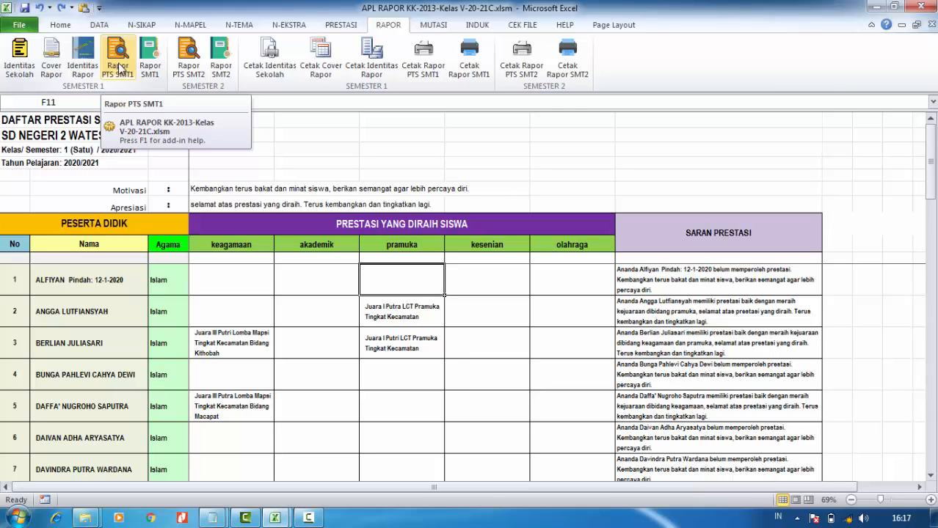
{"action": "left_click", "coordinate": [118, 66]}
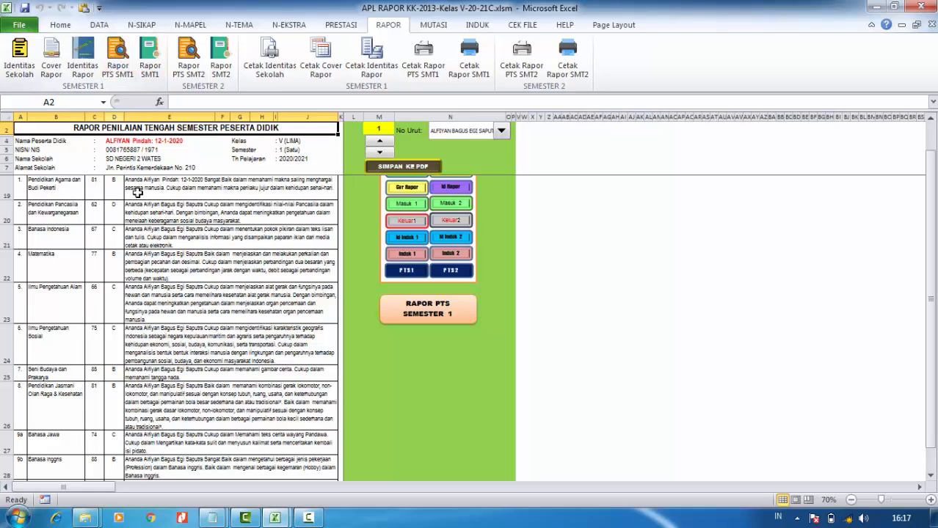
{"action": "left_click", "coordinate": [168, 215]}
{"action": "scroll", "coordinate": [170, 219], "scroll_direction": "down", "scroll_amount": 3}
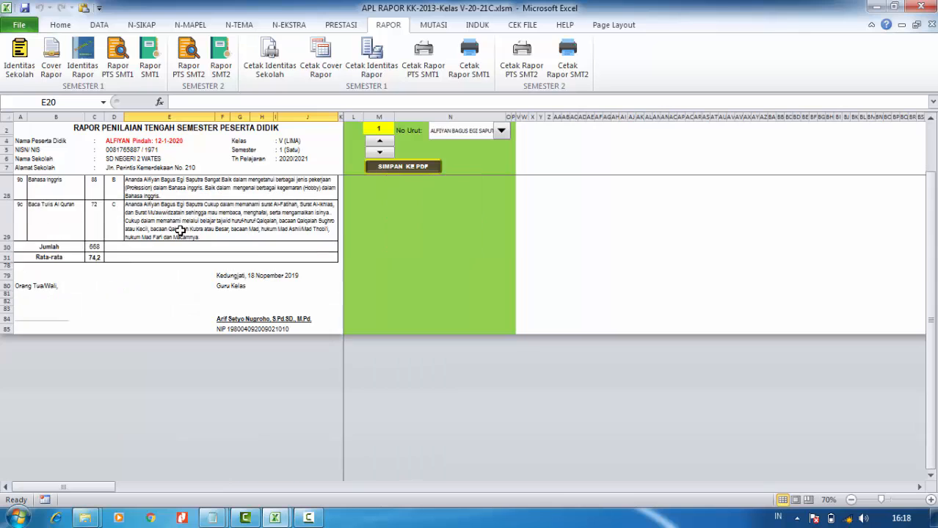
{"action": "scroll", "coordinate": [180, 229], "scroll_direction": "up", "scroll_amount": 5}
{"action": "left_click", "coordinate": [89, 218]}
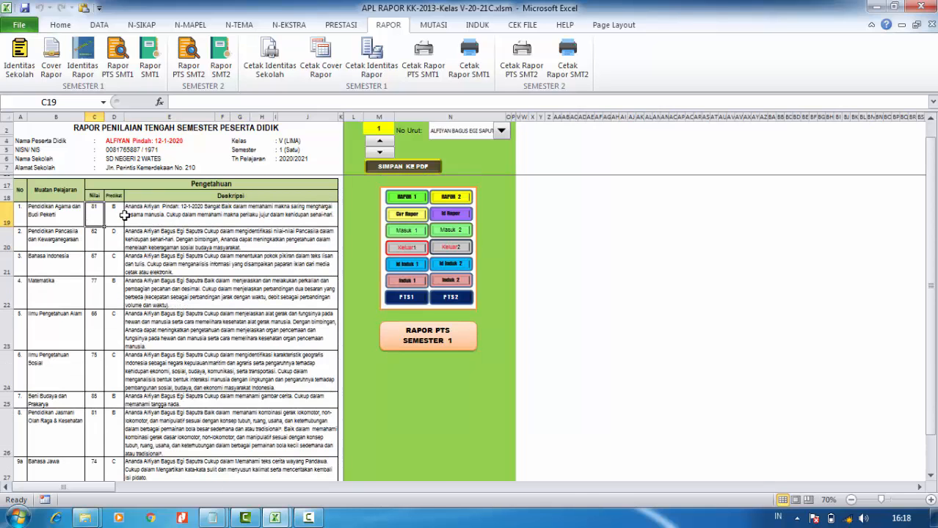
{"action": "scroll", "coordinate": [237, 296], "scroll_direction": "up", "scroll_amount": 1}
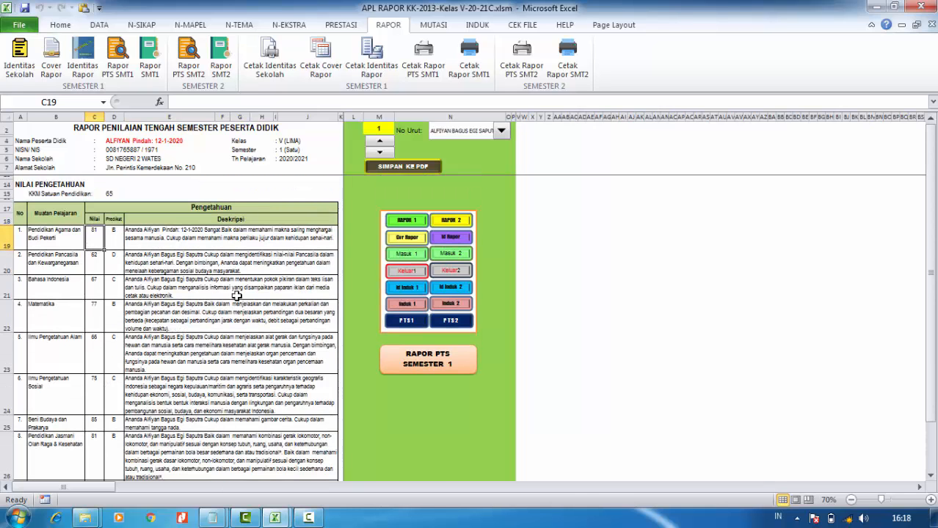
{"action": "left_click", "coordinate": [211, 241]}
{"action": "left_click", "coordinate": [210, 285]}
Step: Switch the mid-term report to student 2 and review the subject grades and descriptions down to the signature section
{"action": "left_click", "coordinate": [387, 143]}
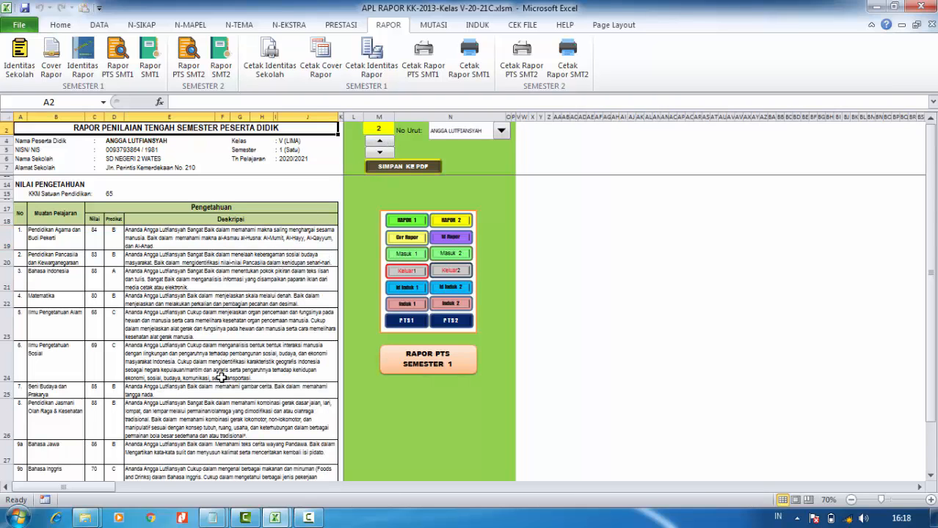
{"action": "scroll", "coordinate": [223, 377], "scroll_direction": "down", "scroll_amount": 2}
{"action": "left_click", "coordinate": [216, 398]}
{"action": "scroll", "coordinate": [218, 388], "scroll_direction": "down", "scroll_amount": 2}
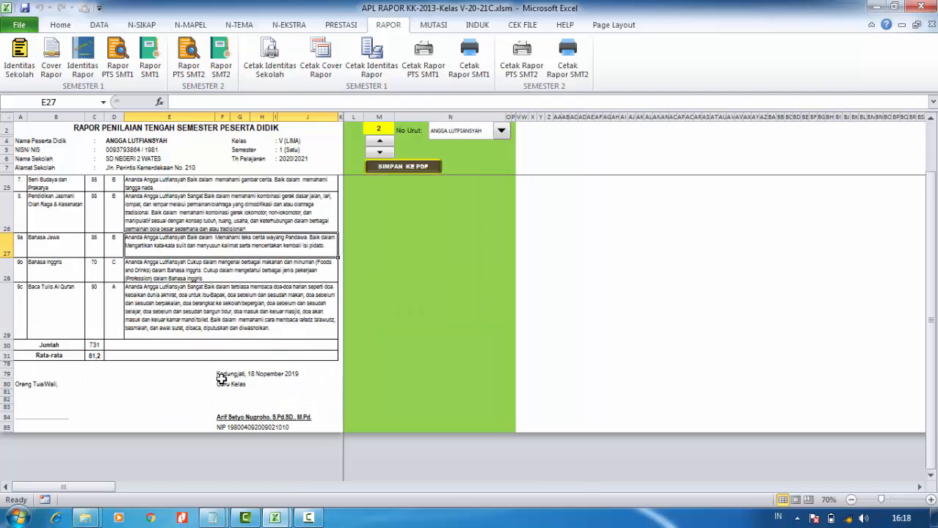
{"action": "scroll", "coordinate": [224, 360], "scroll_direction": "up", "scroll_amount": 4}
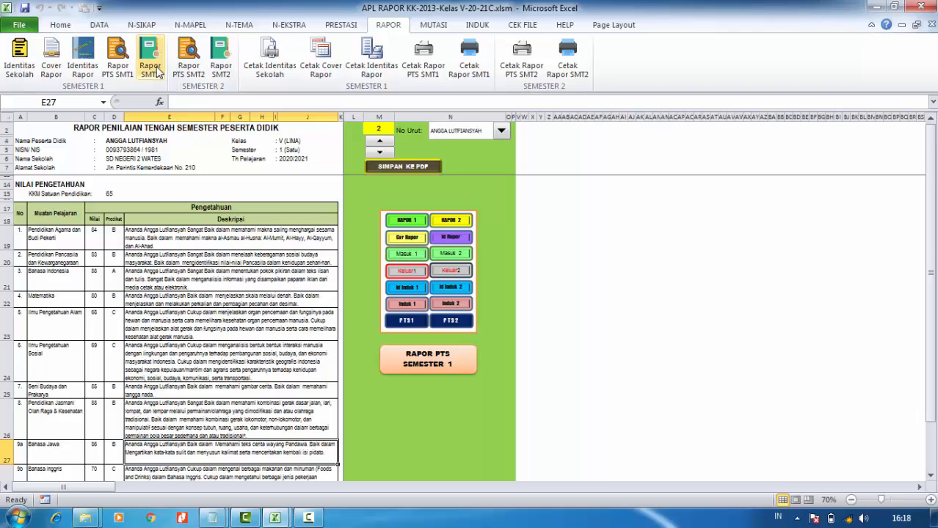
Step: View the school identity page, the report cover and the student identity page in turn
{"action": "left_click", "coordinate": [20, 65]}
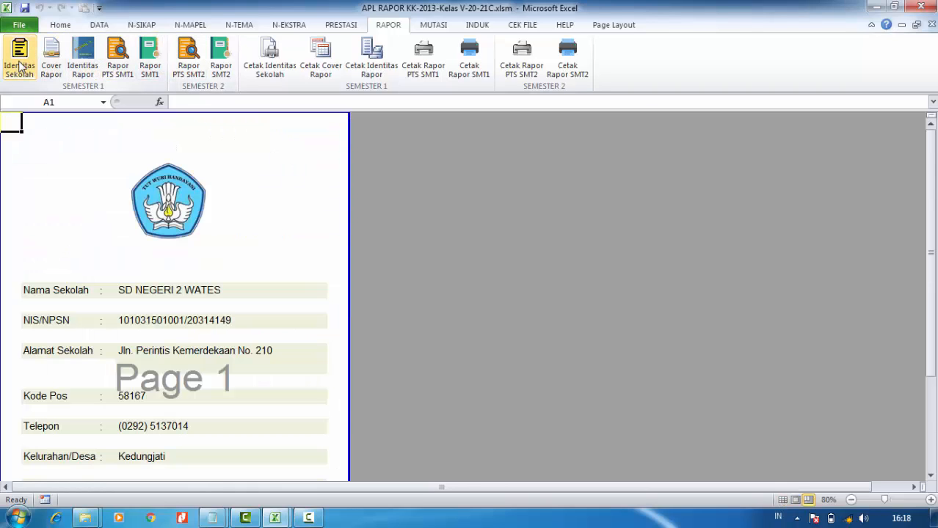
{"action": "left_click", "coordinate": [53, 62]}
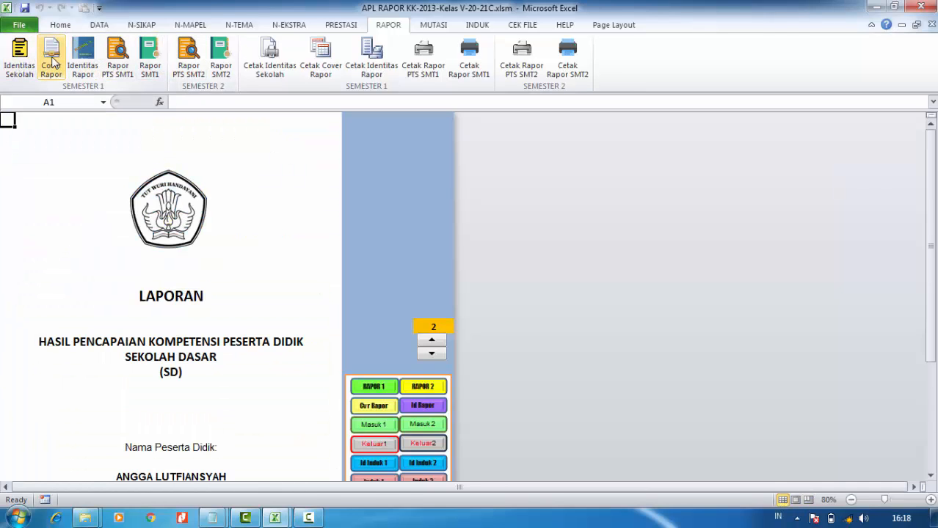
{"action": "left_click", "coordinate": [82, 57]}
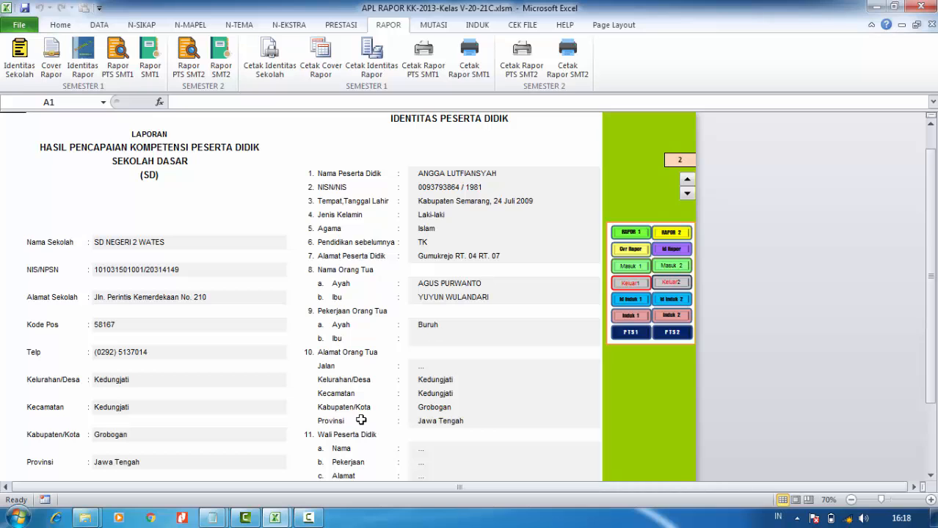
Step: Reopen the semester 1 mid-term report, and examine student 2's full semester 1 report (Rapor SMT1)
{"action": "left_click", "coordinate": [116, 64]}
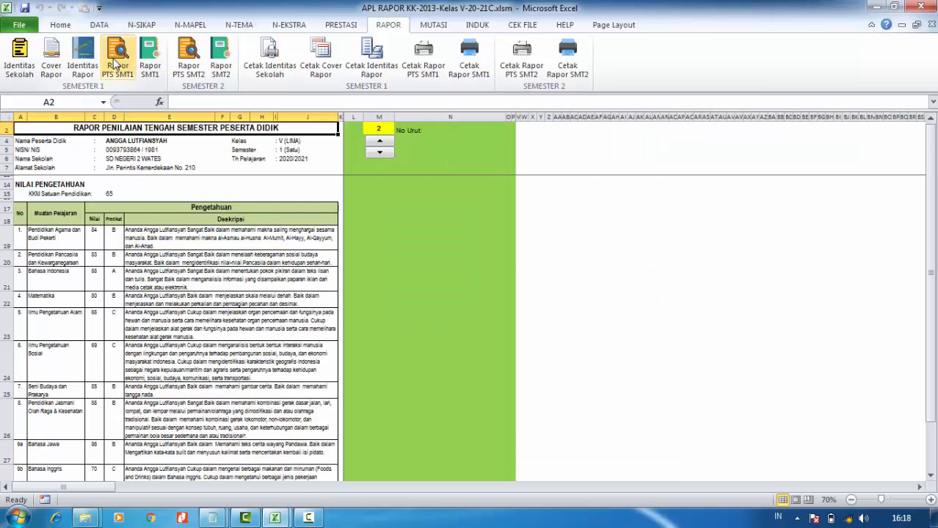
{"action": "left_click", "coordinate": [154, 63]}
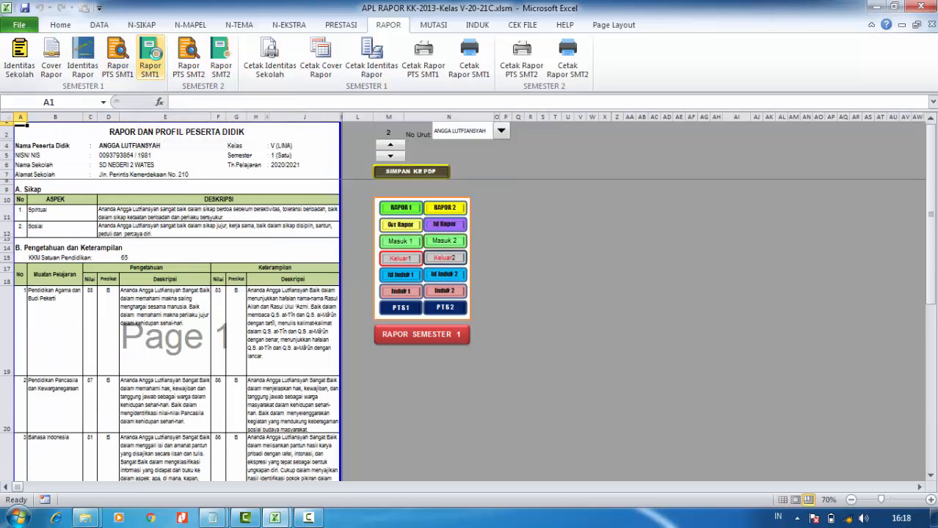
{"action": "left_click", "coordinate": [290, 309]}
{"action": "scroll", "coordinate": [291, 309], "scroll_direction": "down", "scroll_amount": 6}
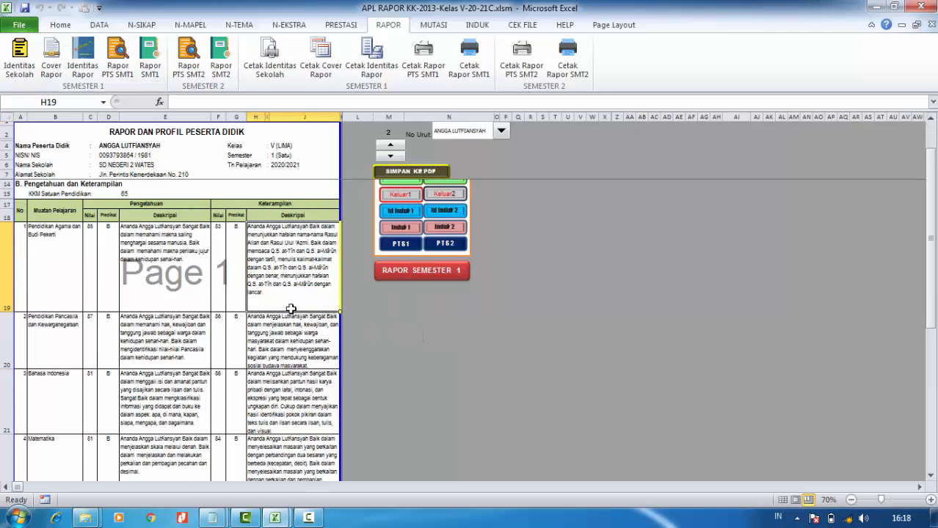
{"action": "scroll", "coordinate": [292, 305], "scroll_direction": "up", "scroll_amount": 5}
{"action": "scroll", "coordinate": [292, 303], "scroll_direction": "up", "scroll_amount": 1}
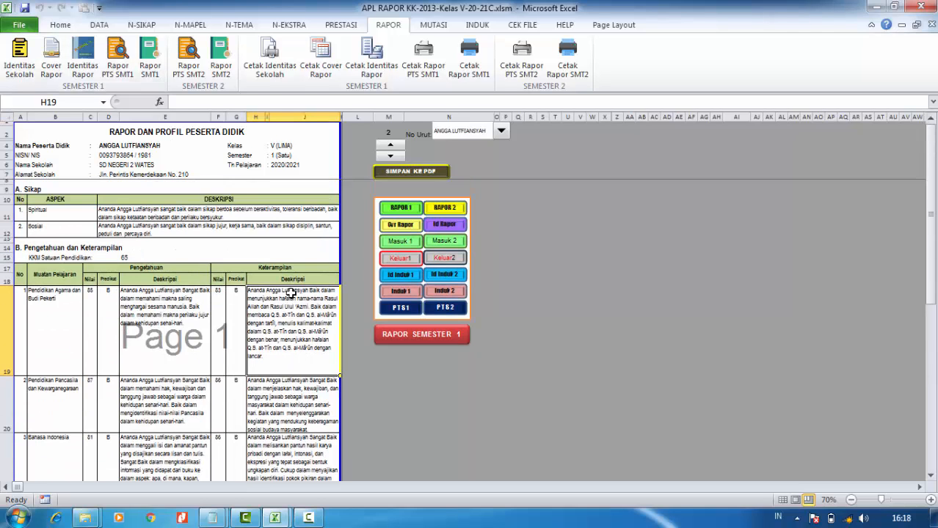
Step: View student 2's semester 2 mid-term report and full semester 2 report (Rapor SMT2)
{"action": "left_click", "coordinate": [188, 65]}
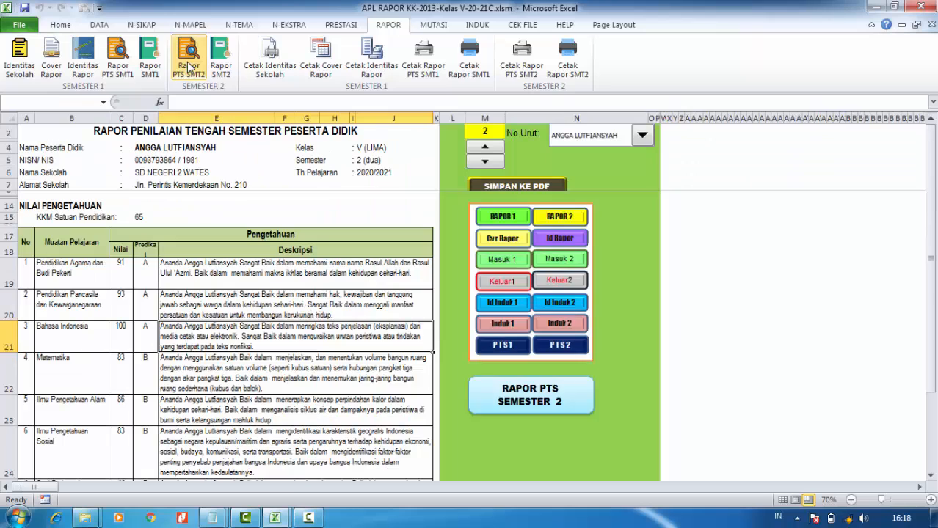
{"action": "left_click", "coordinate": [220, 68]}
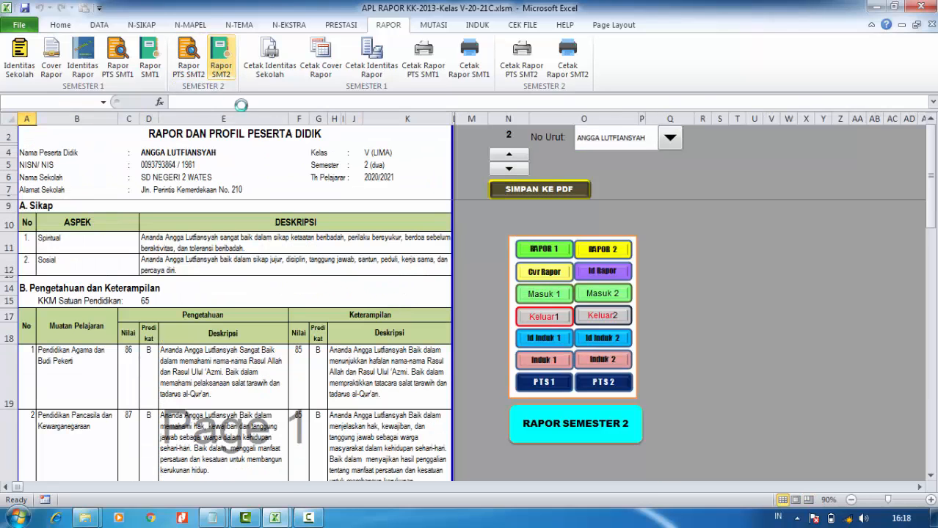
{"action": "scroll", "coordinate": [299, 327], "scroll_direction": "down", "scroll_amount": 6}
{"action": "scroll", "coordinate": [299, 327], "scroll_direction": "up", "scroll_amount": 6}
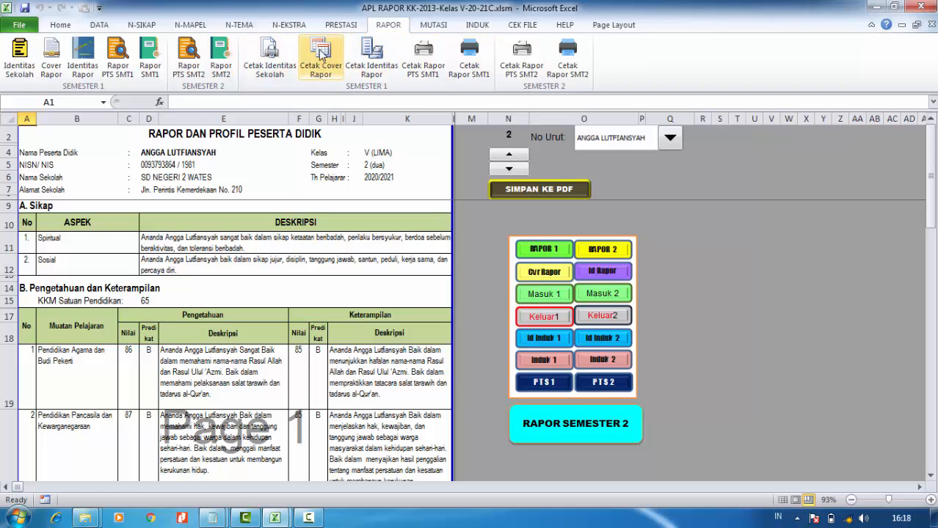
Step: Preview the school identity and semester 1 mid-term report printouts, check the printer choices for the identity page, and leave without printing
{"action": "left_click", "coordinate": [271, 59]}
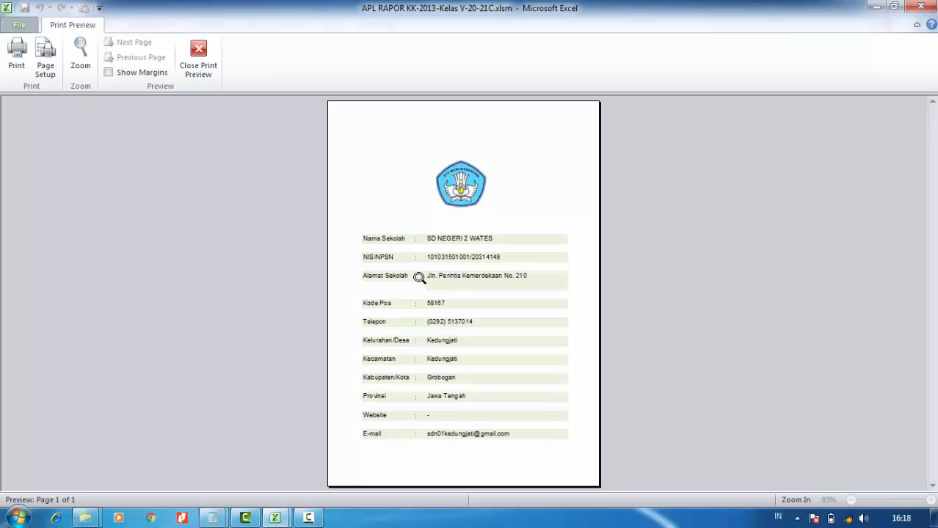
{"action": "left_click", "coordinate": [18, 66]}
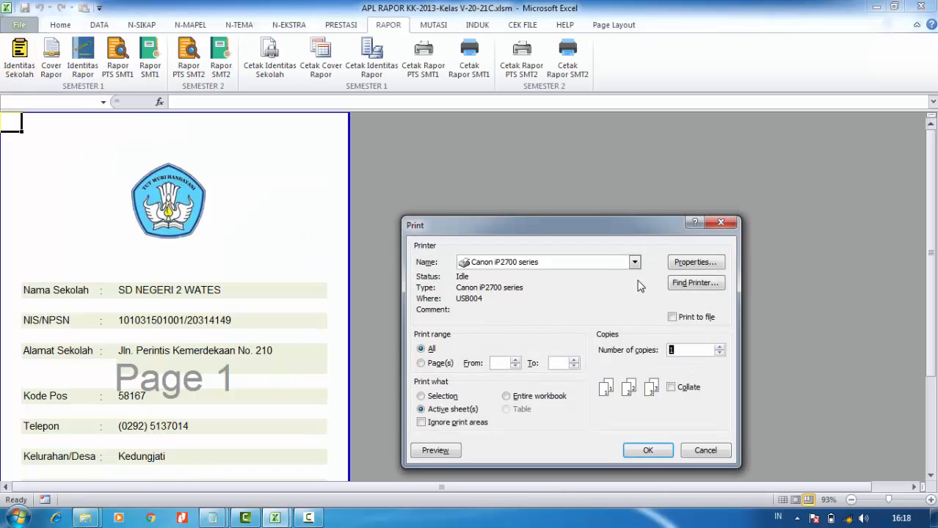
{"action": "left_click", "coordinate": [633, 263]}
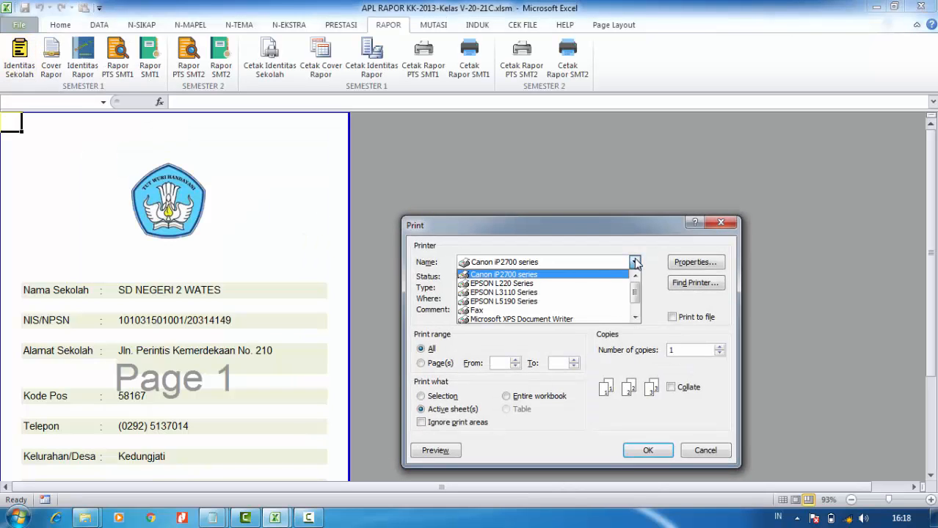
{"action": "left_click", "coordinate": [701, 453]}
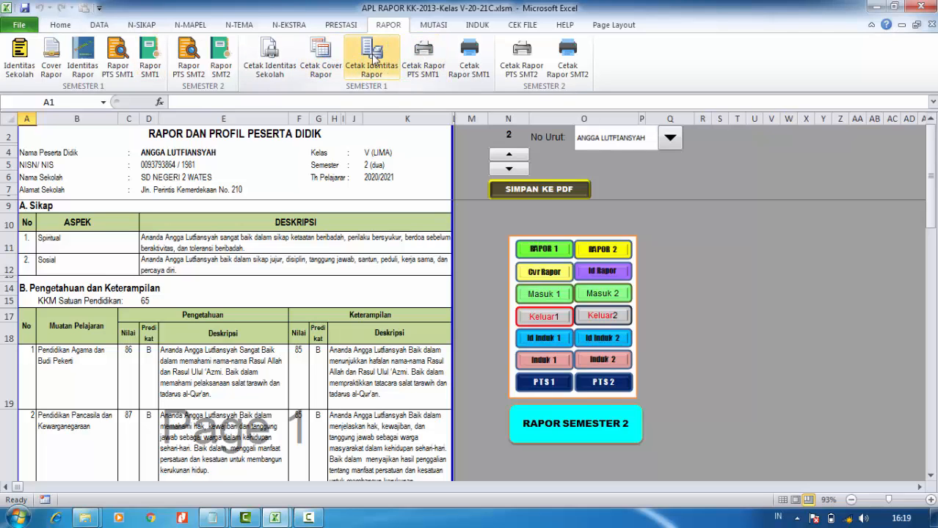
{"action": "left_click", "coordinate": [433, 65]}
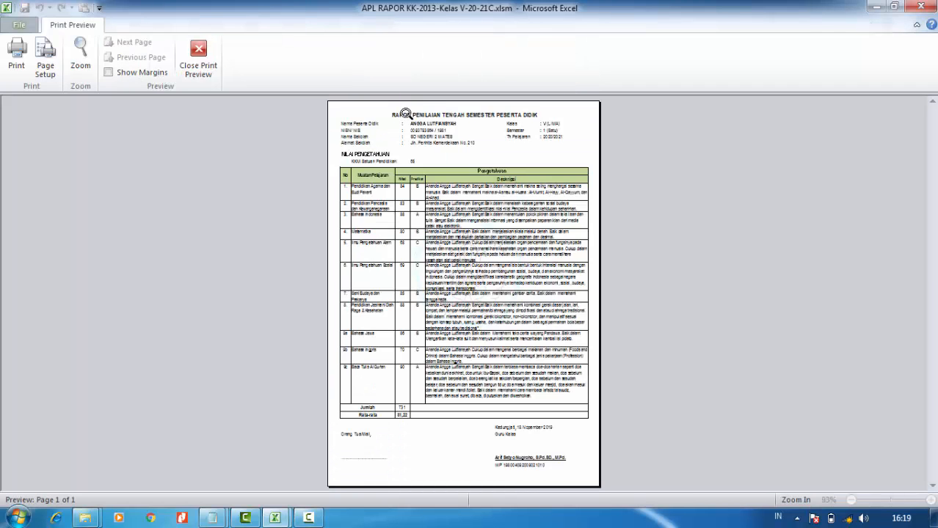
{"action": "left_click", "coordinate": [198, 60]}
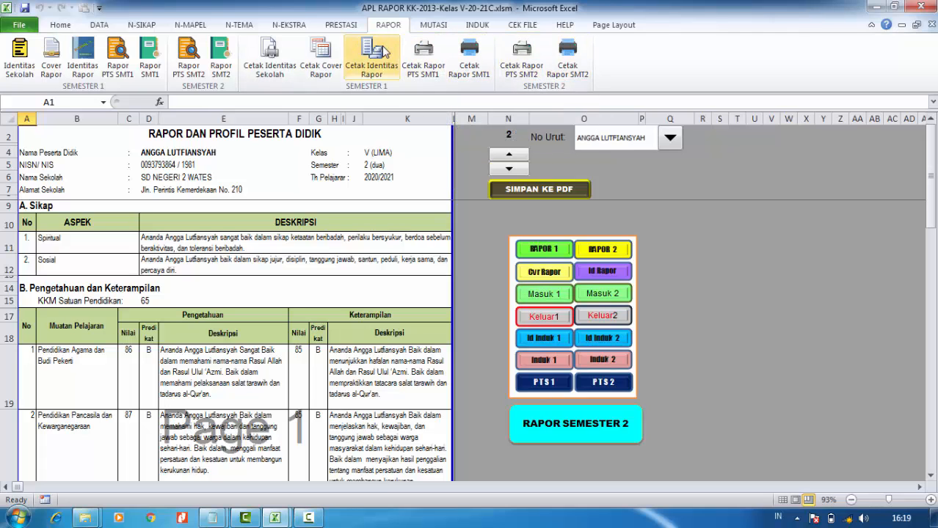
Step: Open the semester 2 student departure form (Siswa Keluar2) and view the available INDUK commands
{"action": "left_click", "coordinate": [433, 26]}
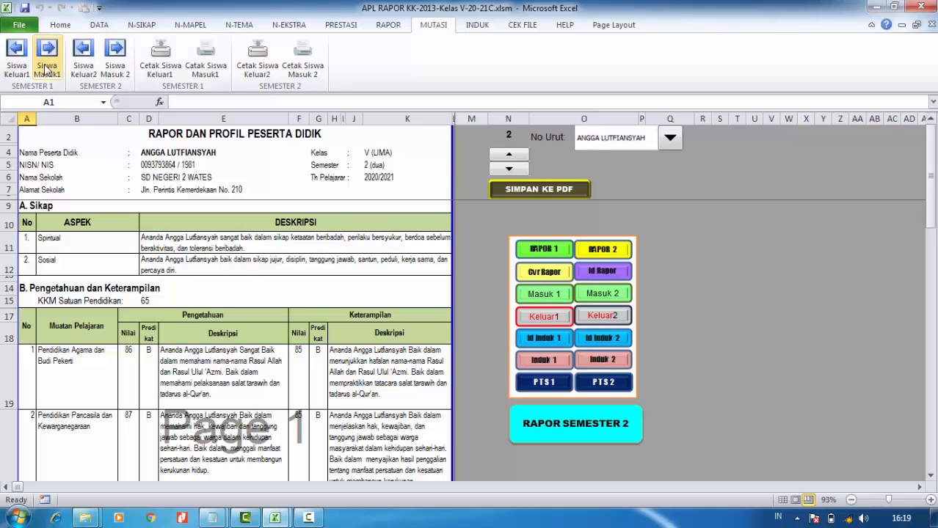
{"action": "left_click", "coordinate": [82, 67]}
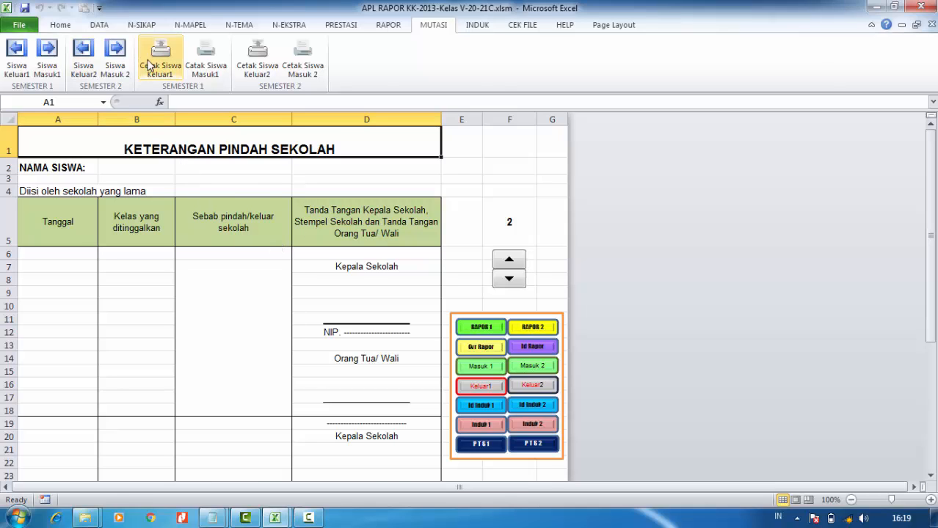
{"action": "left_click", "coordinate": [477, 27]}
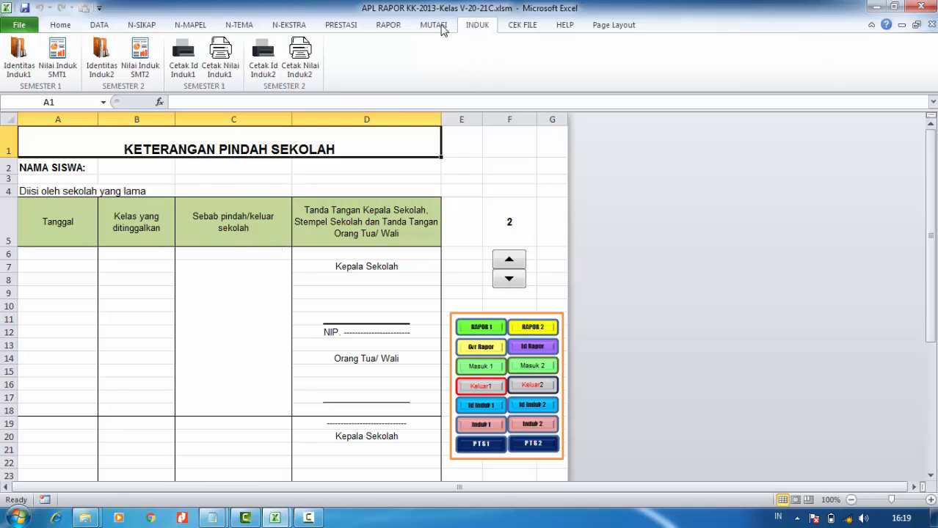
{"action": "left_click", "coordinate": [392, 189]}
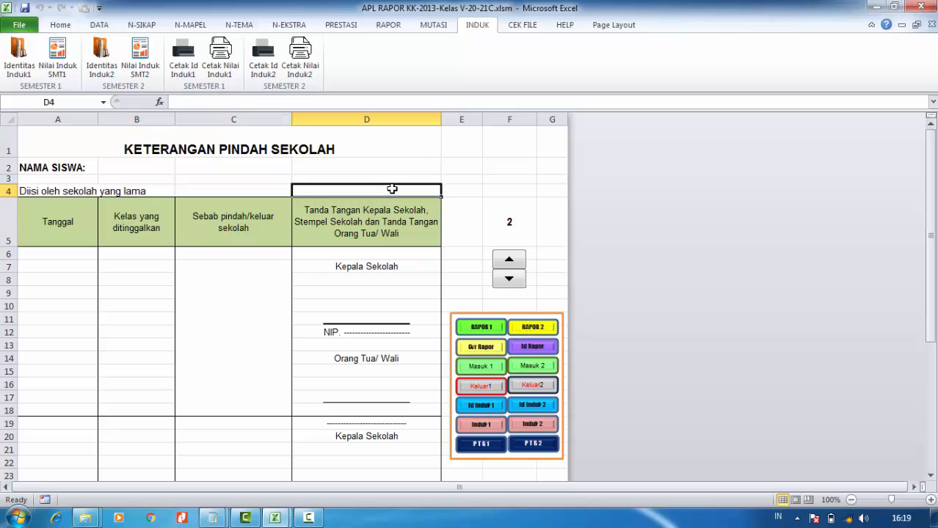
{"action": "left_click", "coordinate": [234, 193]}
{"action": "left_click", "coordinate": [143, 191]}
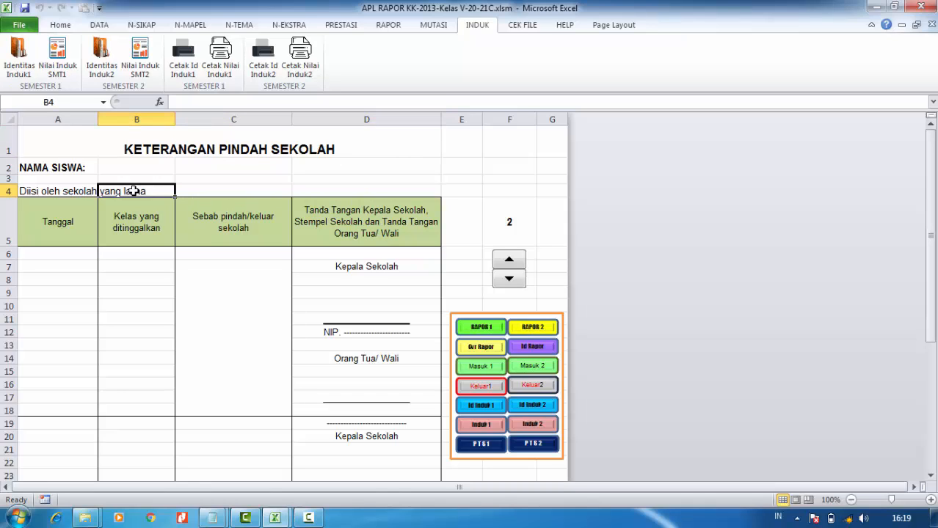
{"action": "left_click", "coordinate": [53, 193]}
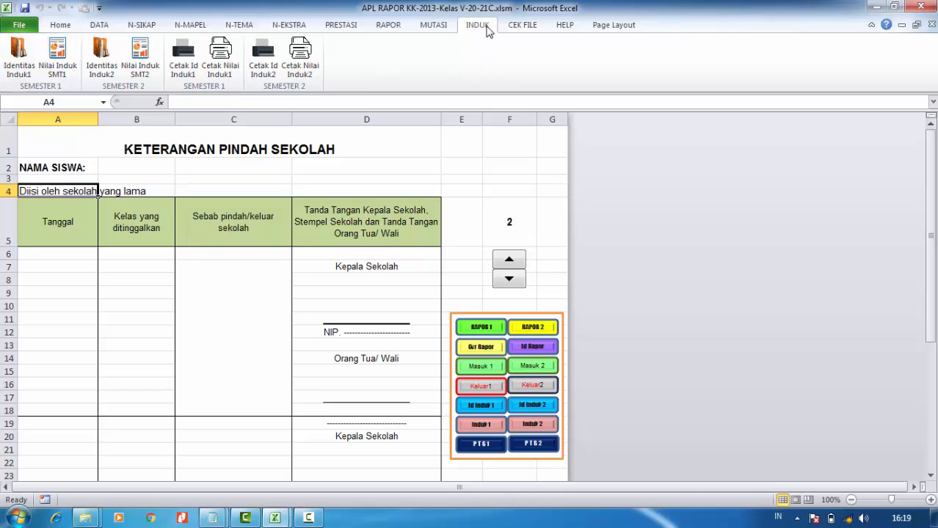
Step: Open student 2's semester 1 register identity page (Identitas Induk1), and view the student register source data from DT-INDUK
{"action": "left_click", "coordinate": [9, 67]}
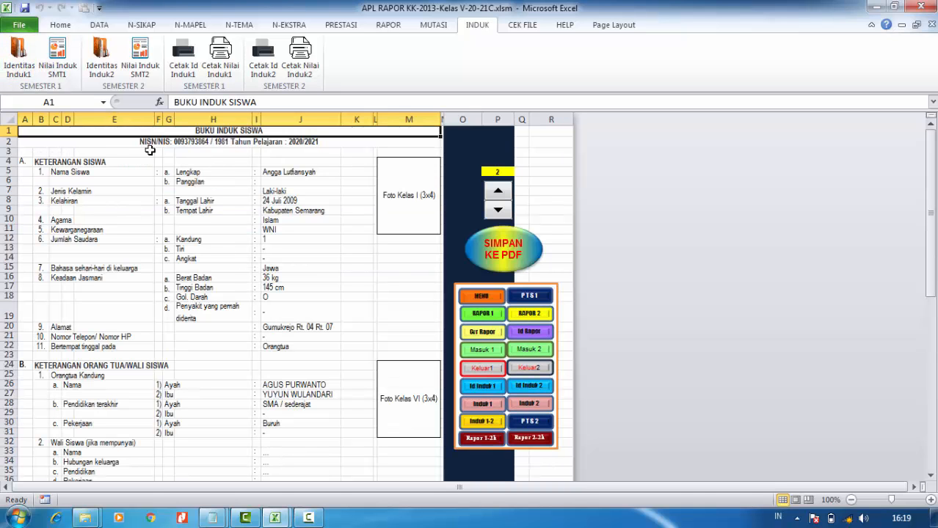
{"action": "left_click", "coordinate": [91, 25]}
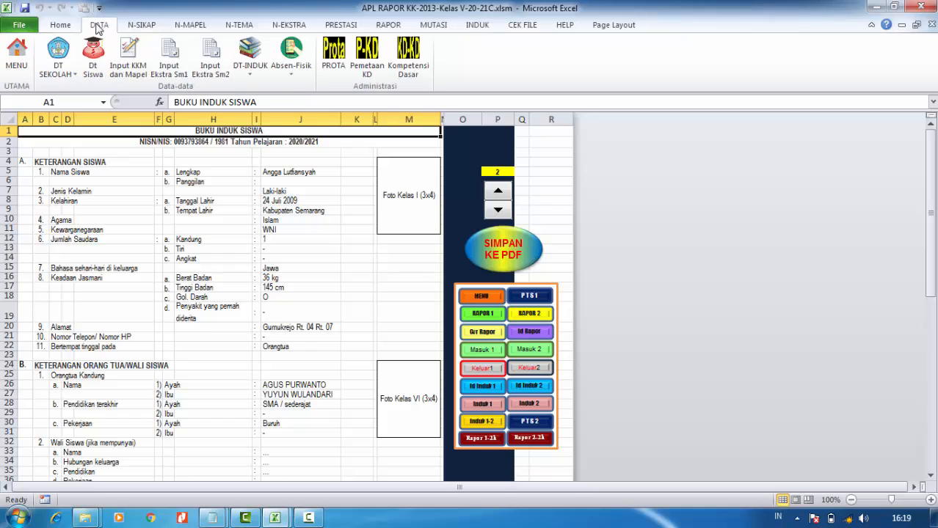
{"action": "left_click", "coordinate": [251, 77]}
{"action": "left_click", "coordinate": [266, 87]}
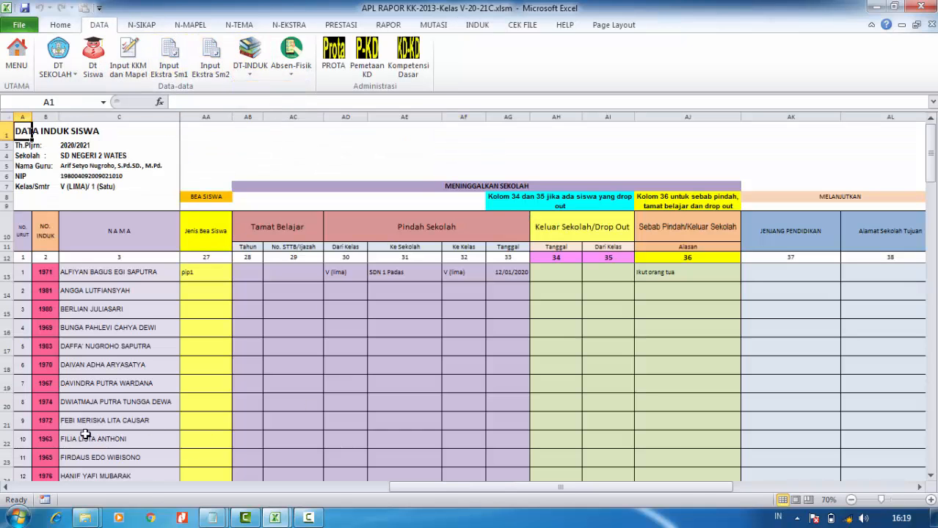
Step: Reopen the semester 1 register identity page, examine student 2's details, and preview its printout without printing
{"action": "left_click", "coordinate": [474, 28]}
{"action": "left_click", "coordinate": [19, 57]}
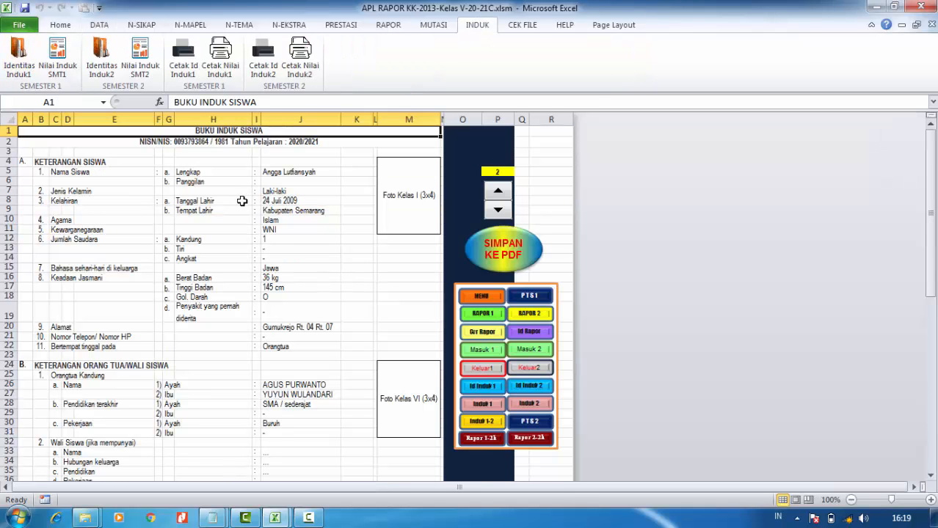
{"action": "scroll", "coordinate": [307, 250], "scroll_direction": "down", "scroll_amount": 9}
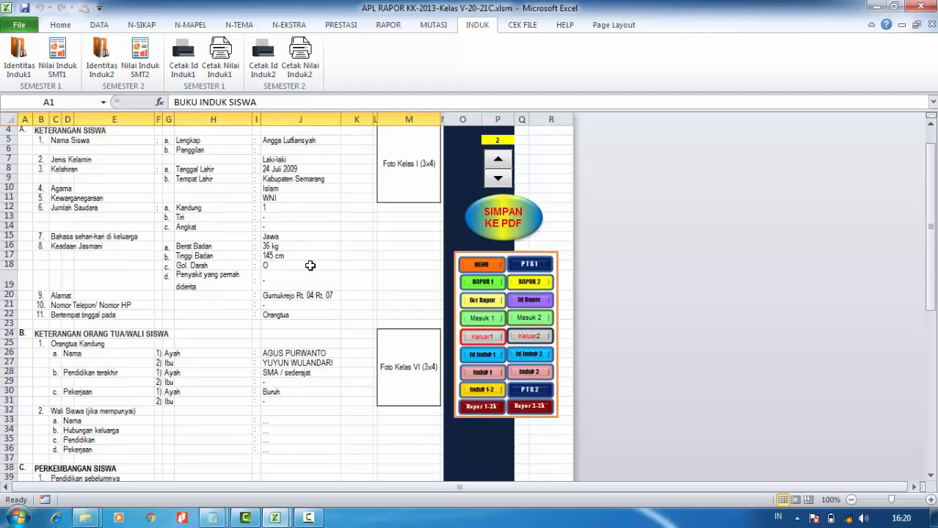
{"action": "scroll", "coordinate": [310, 266], "scroll_direction": "down", "scroll_amount": 4}
{"action": "scroll", "coordinate": [325, 249], "scroll_direction": "up", "scroll_amount": 13}
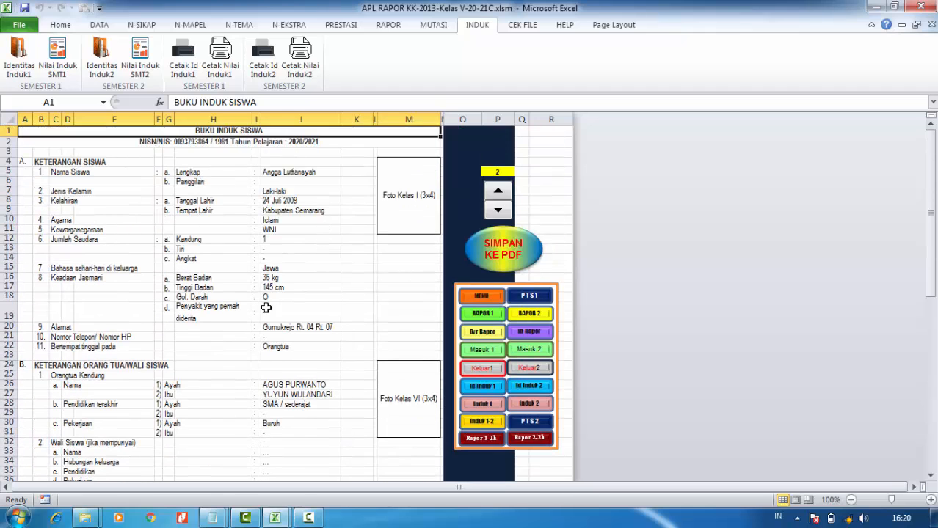
{"action": "left_click", "coordinate": [186, 66]}
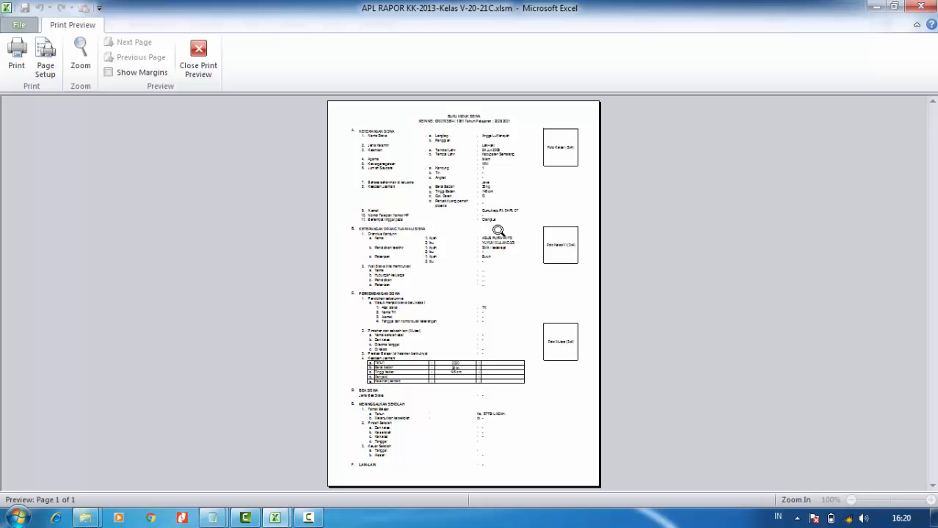
{"action": "left_click", "coordinate": [199, 60]}
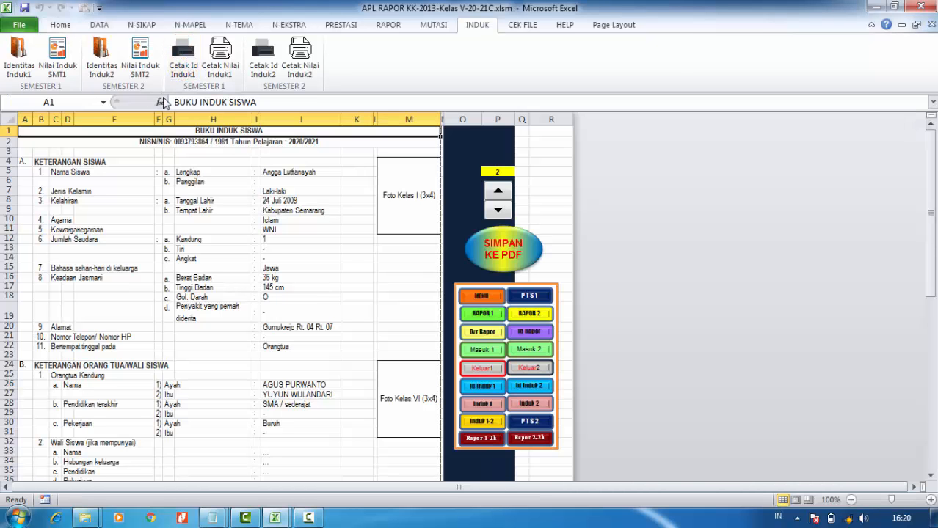
Step: Open the semester 1 register grades (Nilai Induk SMT1) and examine student 2's attitude, knowledge and skills entries
{"action": "left_click", "coordinate": [65, 71]}
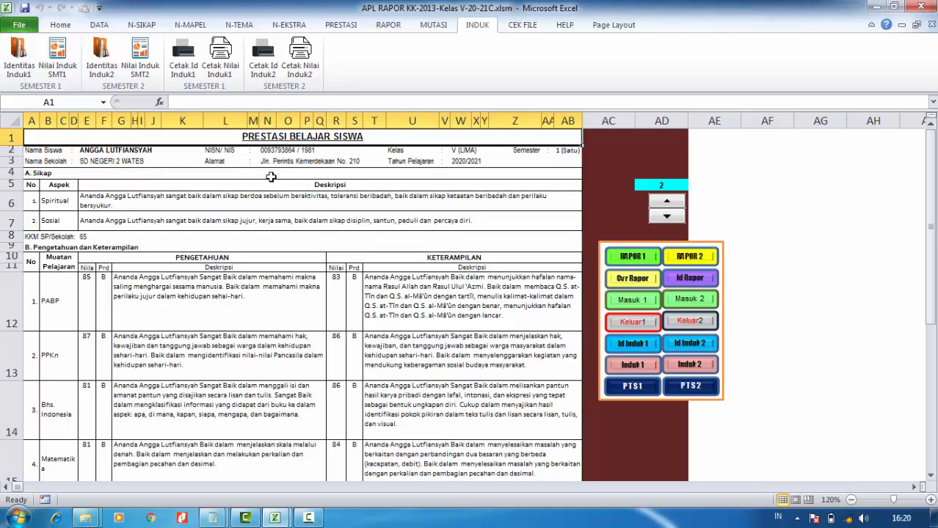
{"action": "scroll", "coordinate": [251, 199], "scroll_direction": "down", "scroll_amount": 10}
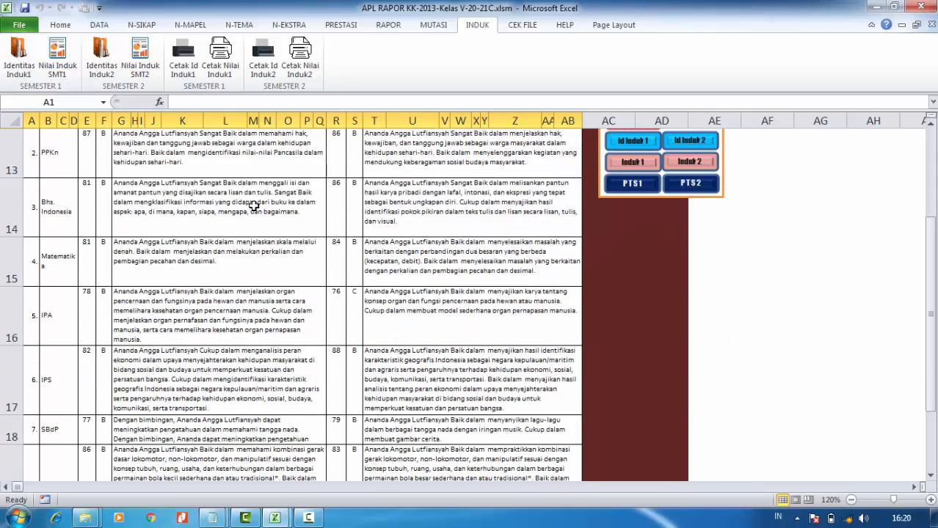
{"action": "scroll", "coordinate": [347, 257], "scroll_direction": "up", "scroll_amount": 6}
{"action": "scroll", "coordinate": [348, 258], "scroll_direction": "up", "scroll_amount": 5}
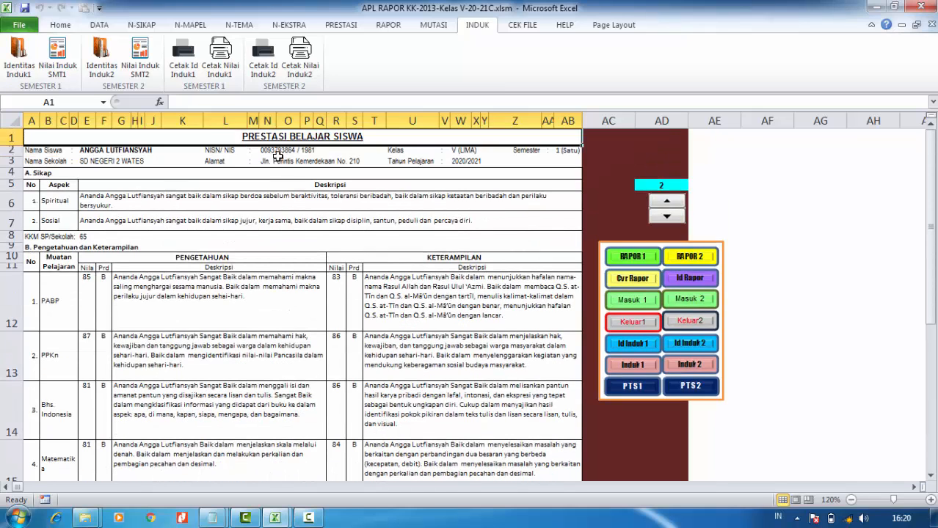
{"action": "left_click", "coordinate": [273, 208]}
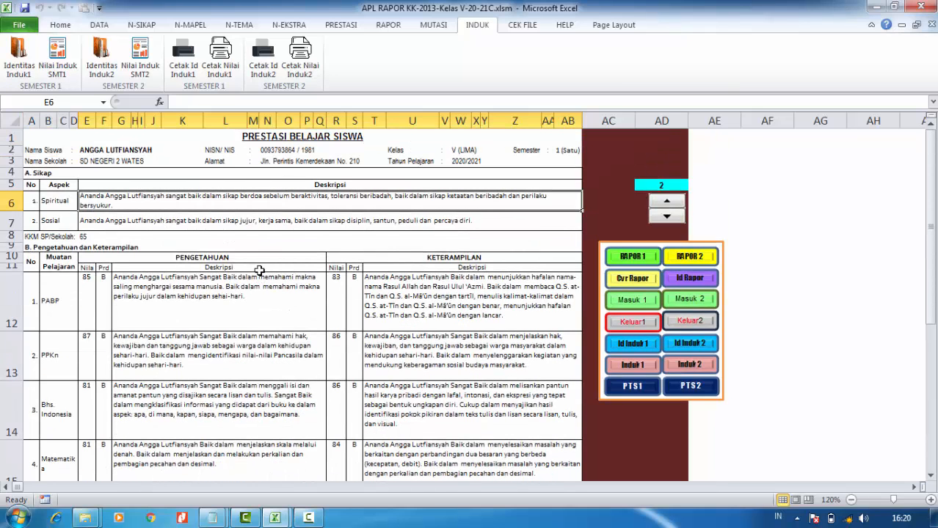
{"action": "left_click", "coordinate": [348, 281]}
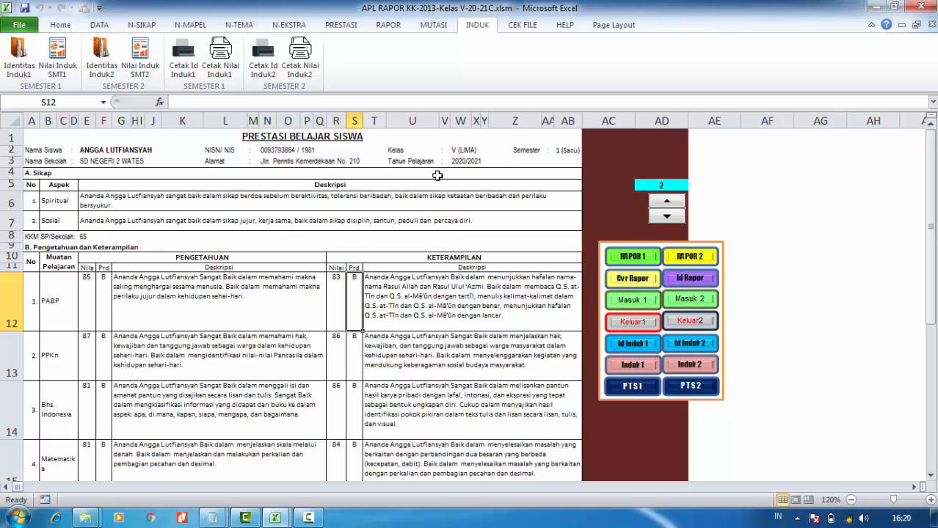
{"action": "left_click", "coordinate": [499, 159]}
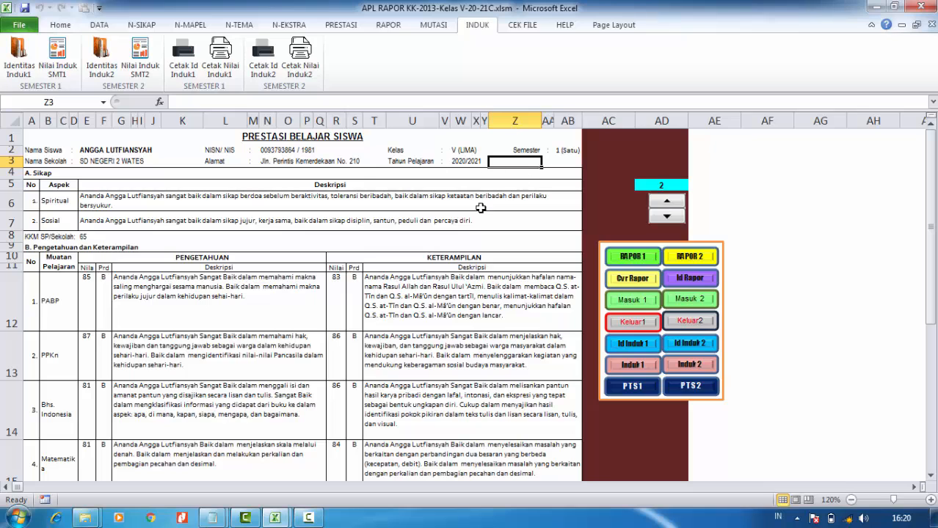
Step: Switch the semester 1 register grades to student 1 and preview their printout without printing
{"action": "left_click", "coordinate": [667, 217]}
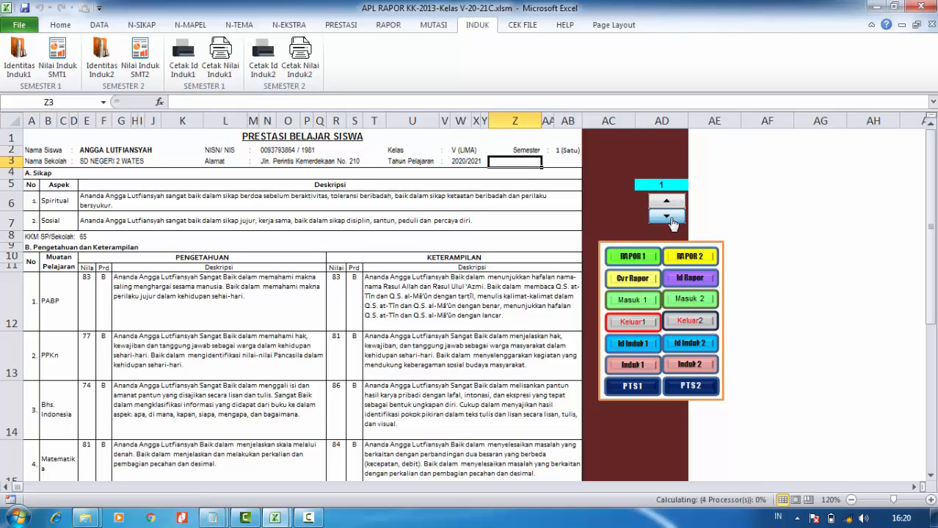
{"action": "left_click", "coordinate": [220, 65]}
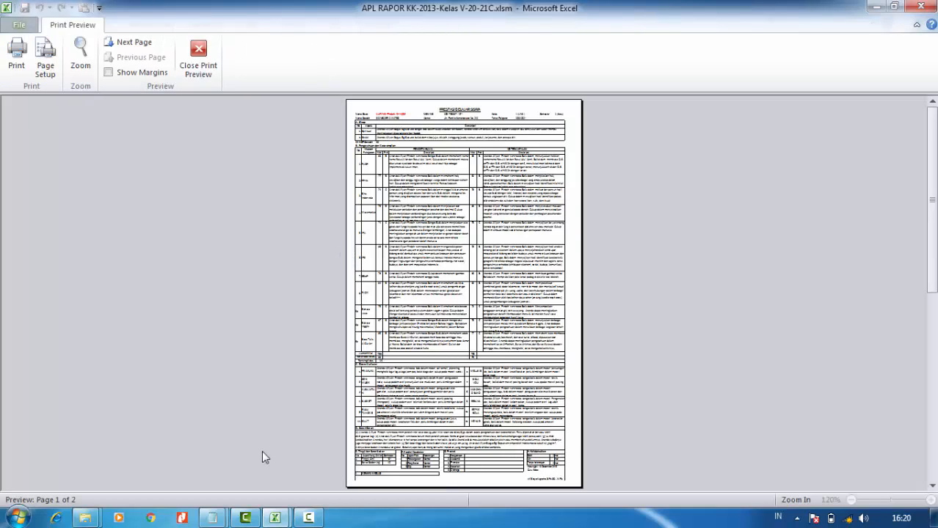
{"action": "left_click", "coordinate": [200, 63]}
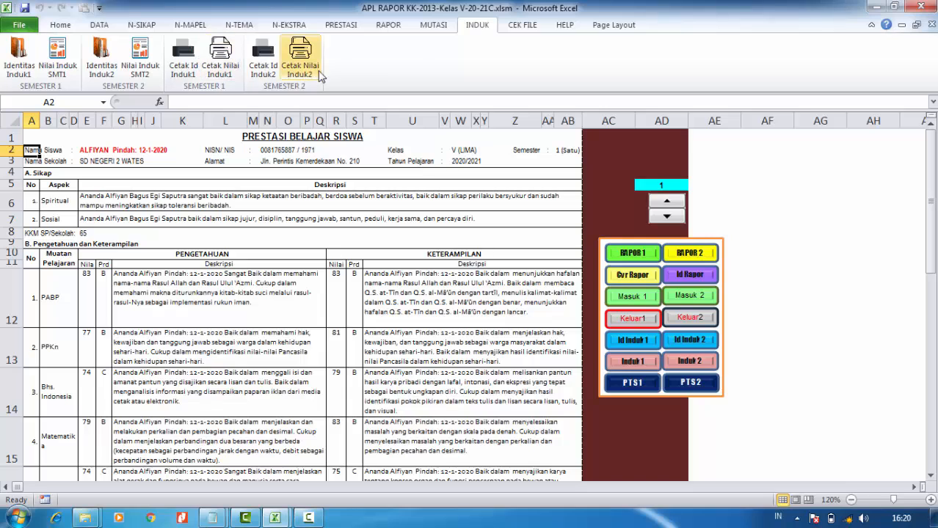
Step: Open the report grade comparison (Perbandingan Nilai Rapor) and compare student 1's religious education grades between semesters 1 and 2
{"action": "left_click", "coordinate": [521, 25]}
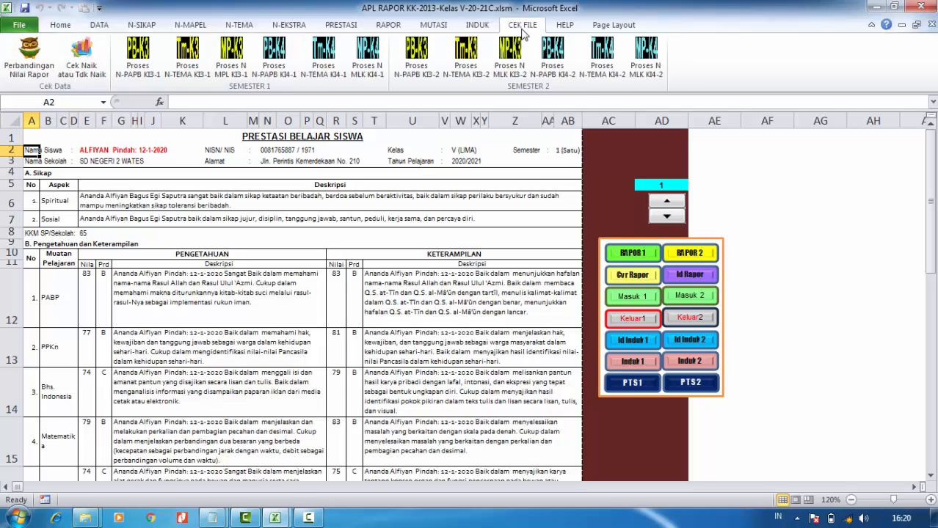
{"action": "left_click", "coordinate": [474, 279]}
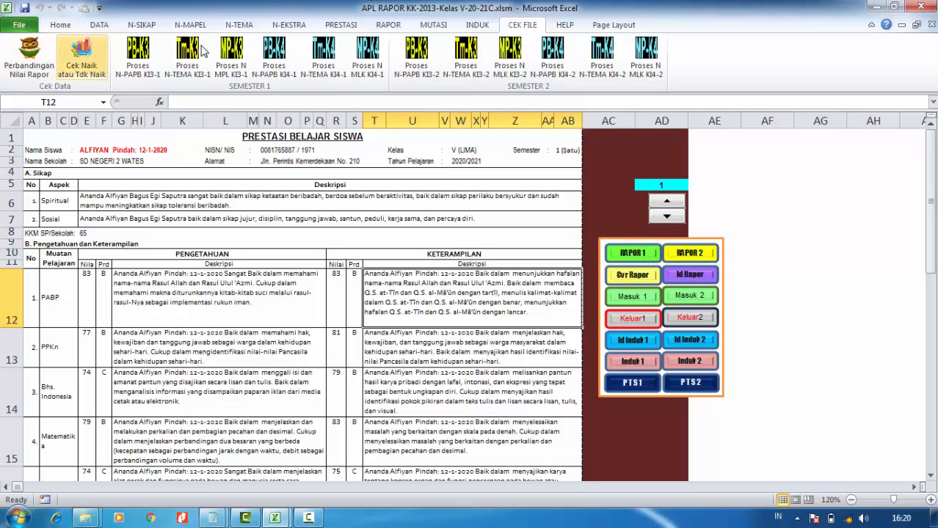
{"action": "left_click", "coordinate": [29, 59]}
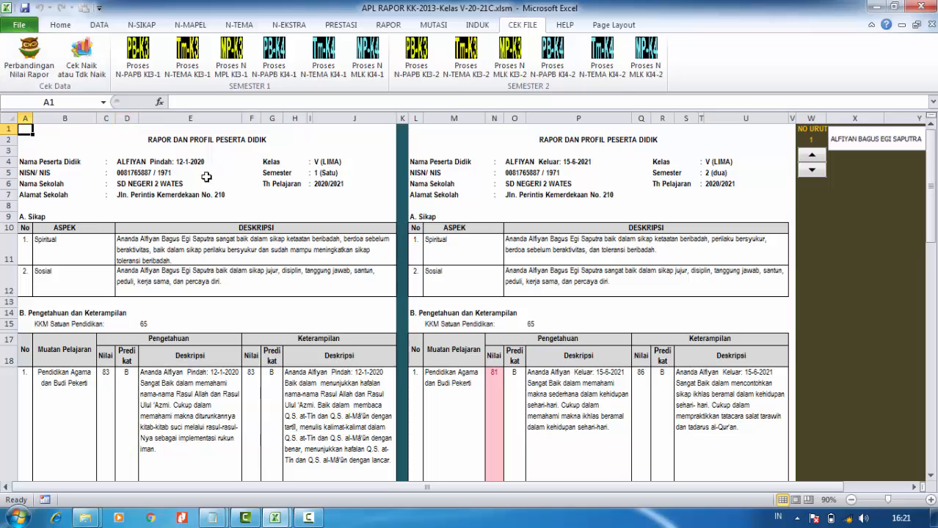
{"action": "left_click", "coordinate": [172, 142]}
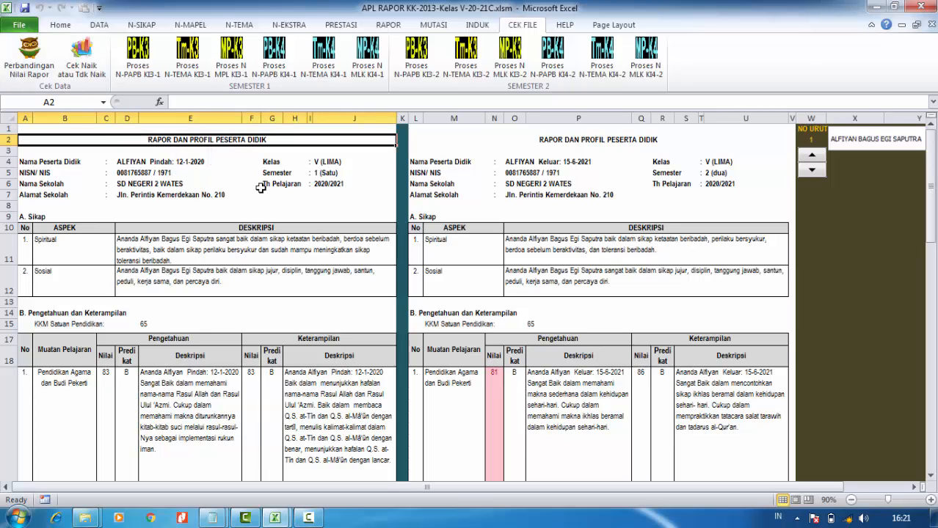
{"action": "scroll", "coordinate": [307, 177], "scroll_direction": "down", "scroll_amount": 4}
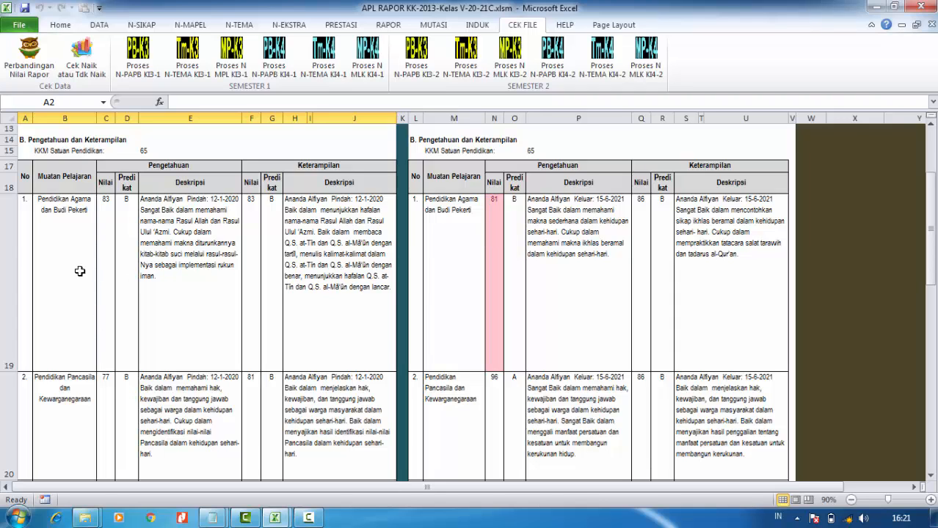
{"action": "scroll", "coordinate": [331, 241], "scroll_direction": "up", "scroll_amount": 3}
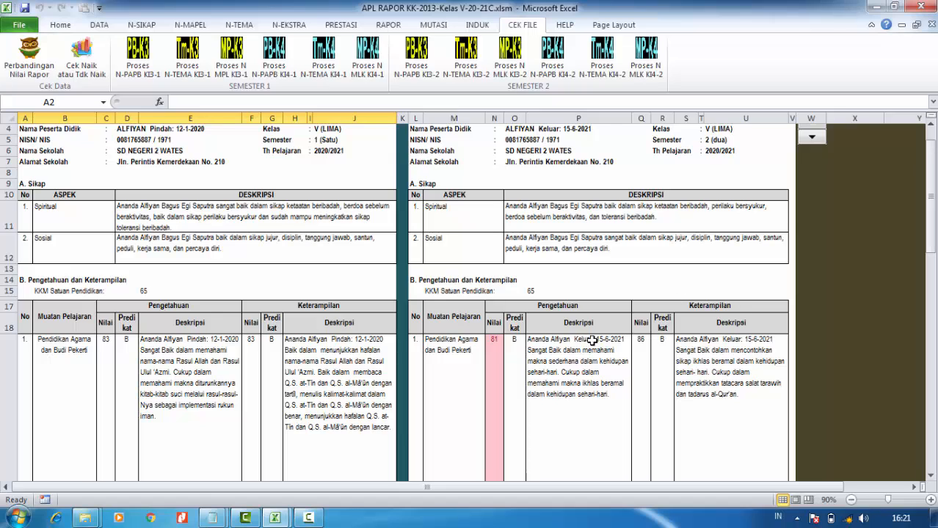
{"action": "scroll", "coordinate": [587, 339], "scroll_direction": "down", "scroll_amount": 1}
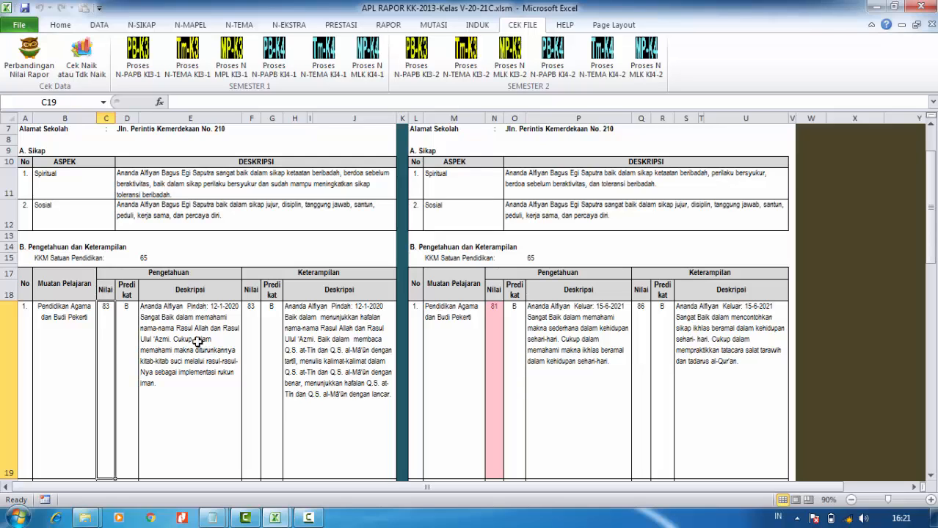
{"action": "left_click", "coordinate": [493, 323]}
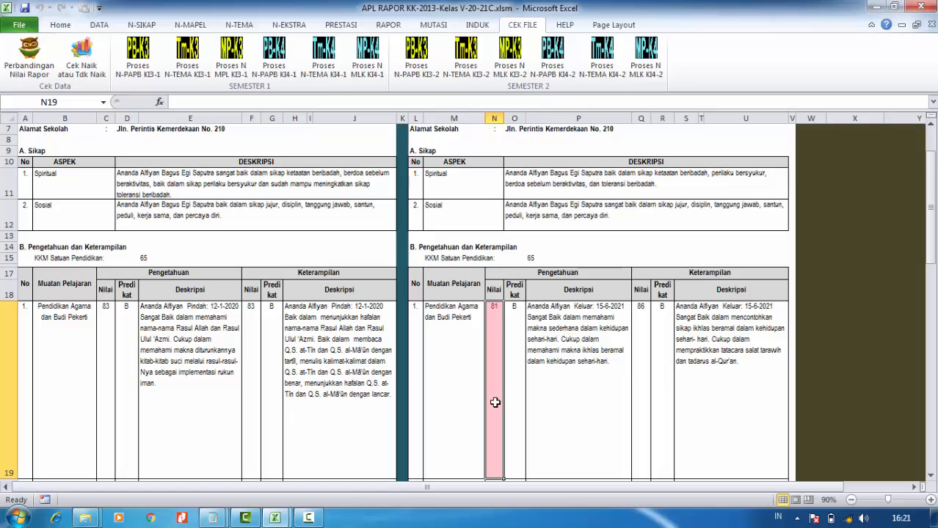
{"action": "left_click", "coordinate": [519, 405]}
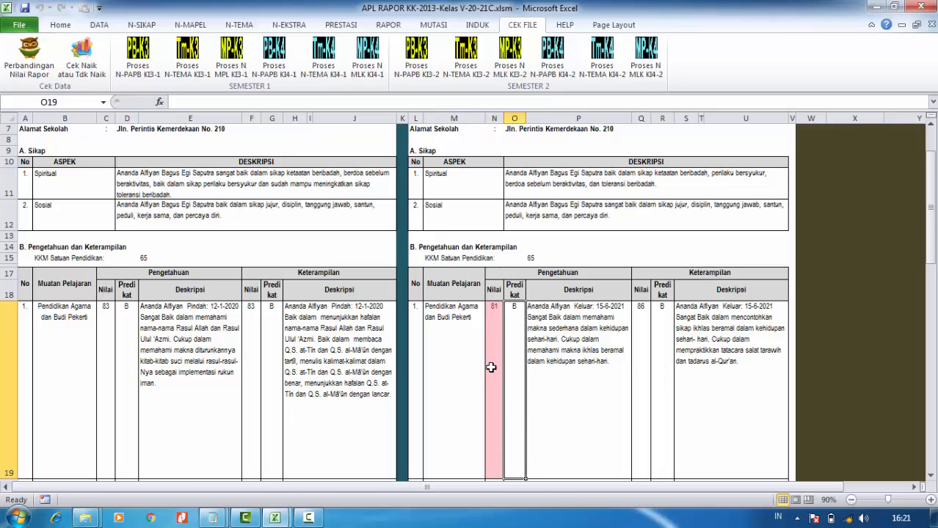
Step: Compare student 1's remaining subjects, extracurricular activities and suggestions (Saran-Saran) between the two semesters
{"action": "scroll", "coordinate": [627, 410], "scroll_direction": "up", "scroll_amount": 2}
{"action": "scroll", "coordinate": [626, 411], "scroll_direction": "down", "scroll_amount": 2}
{"action": "scroll", "coordinate": [627, 410], "scroll_direction": "down", "scroll_amount": 5}
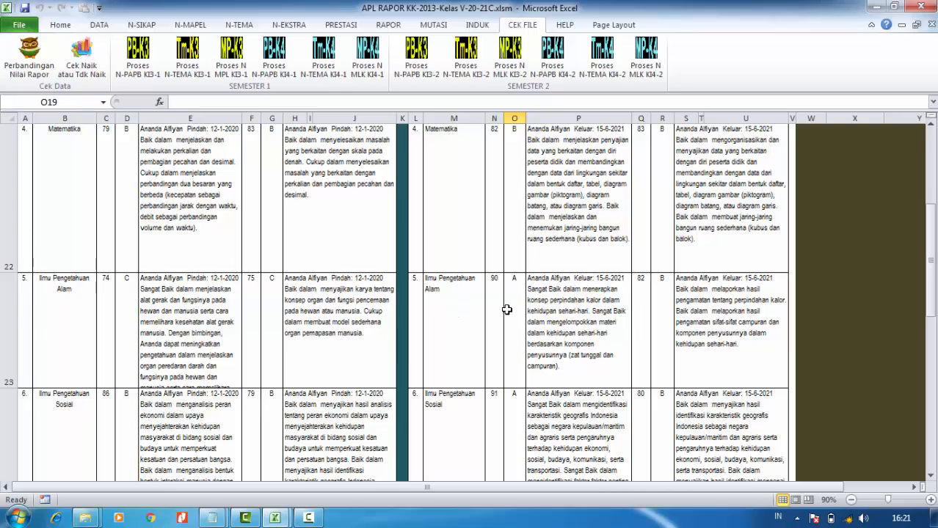
{"action": "scroll", "coordinate": [628, 344], "scroll_direction": "up", "scroll_amount": 5}
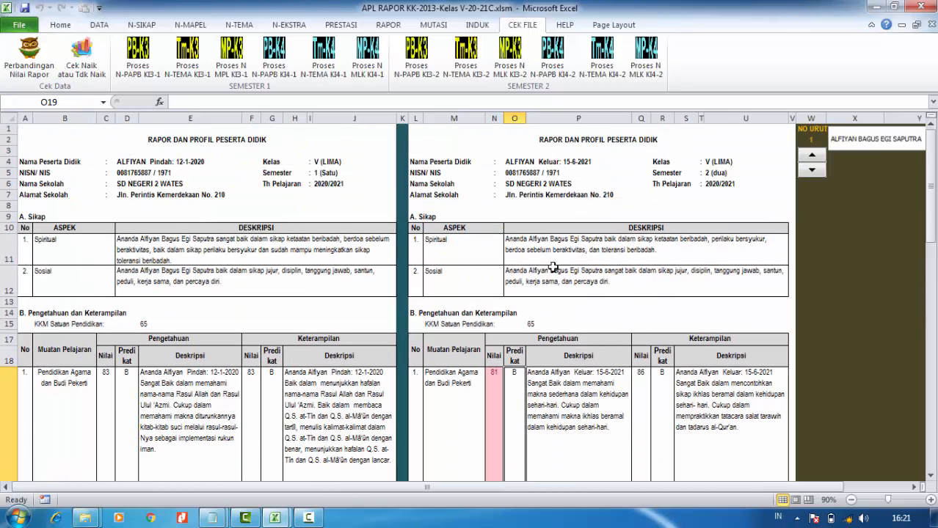
{"action": "scroll", "coordinate": [565, 279], "scroll_direction": "down", "scroll_amount": 11}
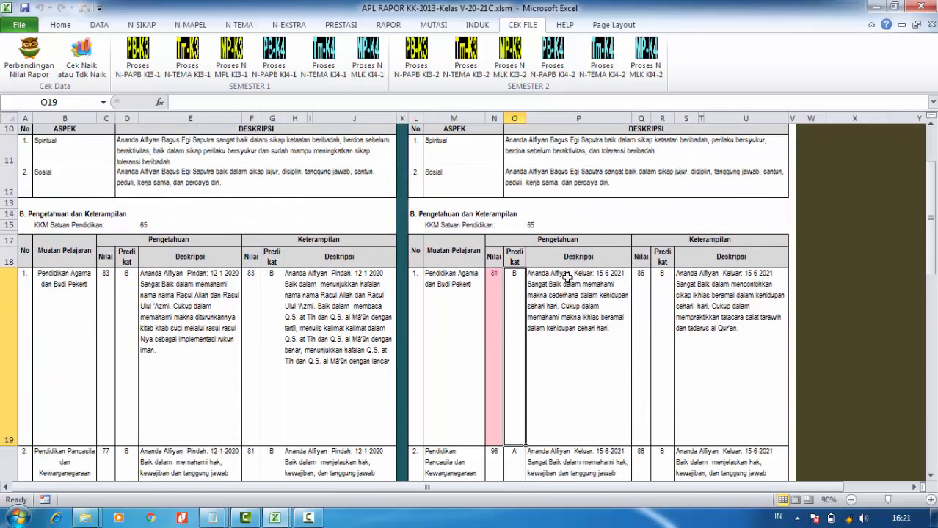
{"action": "scroll", "coordinate": [571, 286], "scroll_direction": "down", "scroll_amount": 1}
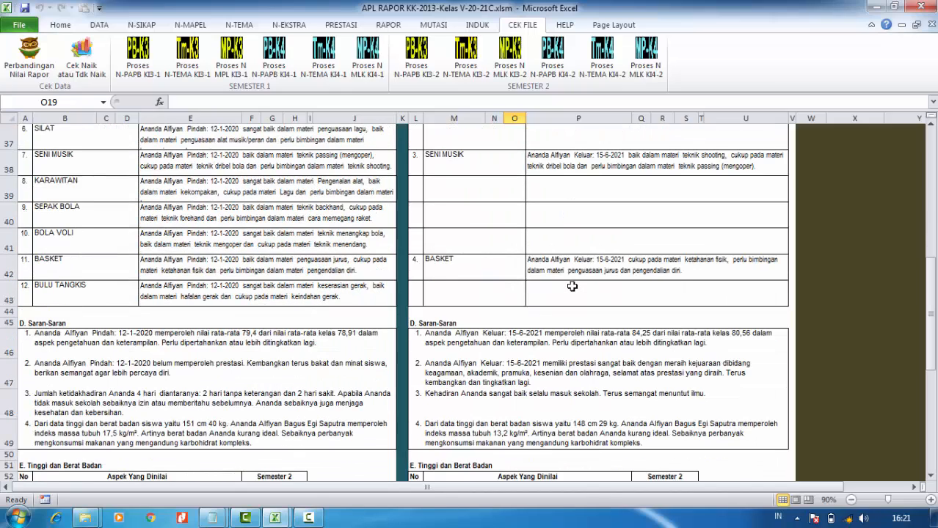
{"action": "scroll", "coordinate": [583, 285], "scroll_direction": "up", "scroll_amount": 2}
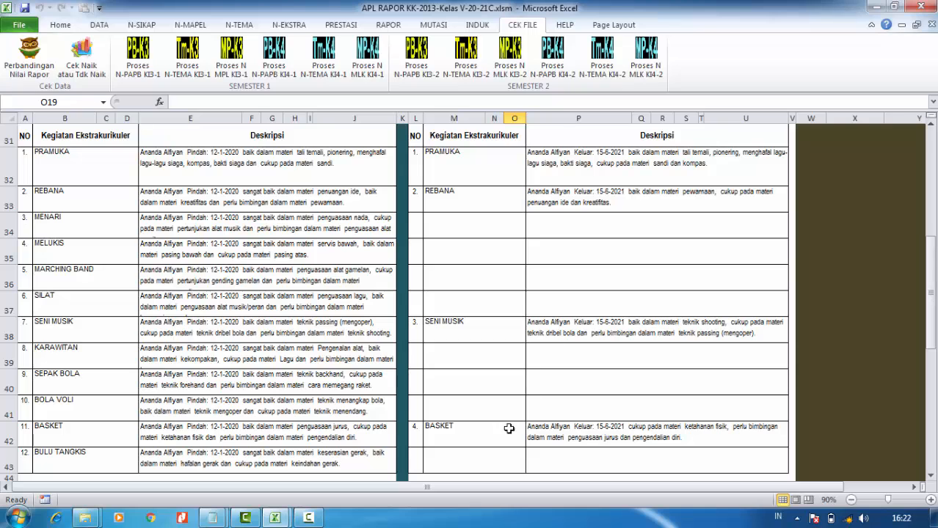
{"action": "scroll", "coordinate": [565, 416], "scroll_direction": "down", "scroll_amount": 2}
{"action": "scroll", "coordinate": [567, 412], "scroll_direction": "down", "scroll_amount": 1}
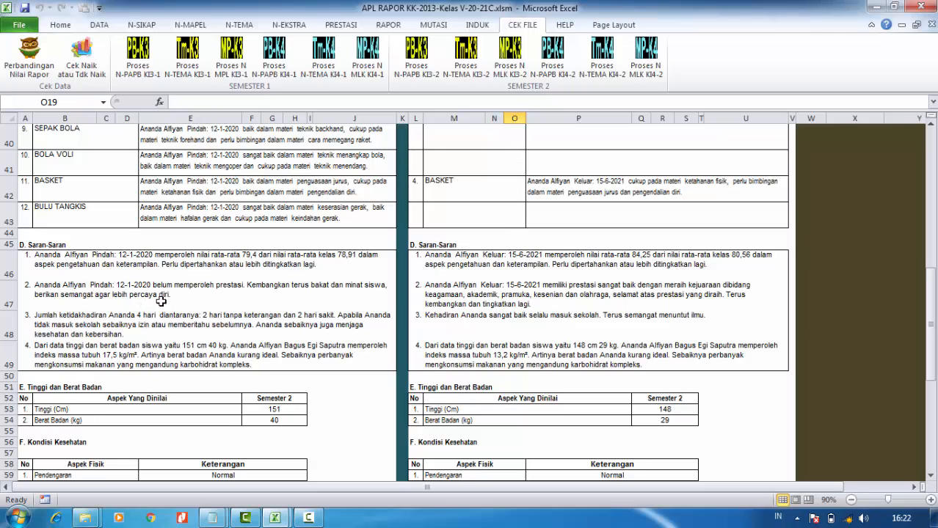
{"action": "left_click", "coordinate": [510, 327]}
{"action": "left_click", "coordinate": [270, 355]}
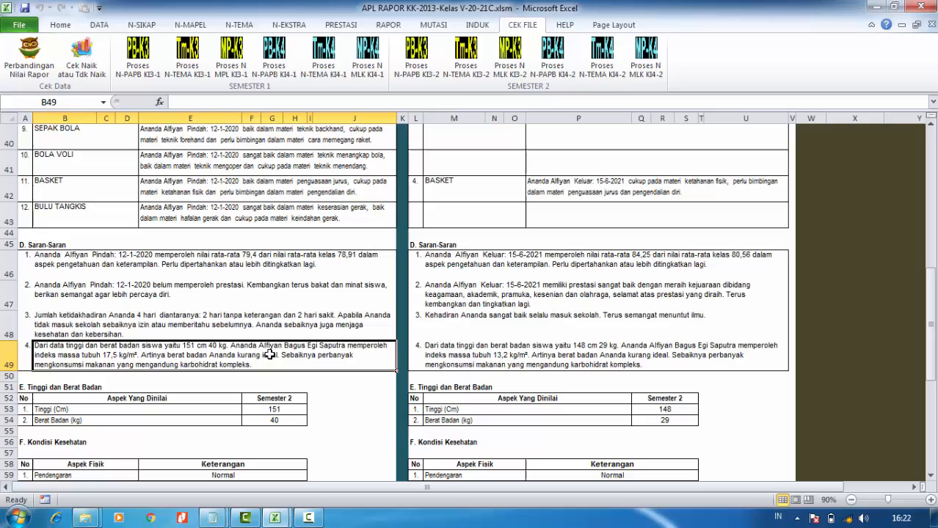
Step: Compare student 1's height and weight suggestion, health, achievements, absences and promotion decision (Keputusan) between the two semesters
{"action": "left_click", "coordinate": [478, 353]}
{"action": "left_click", "coordinate": [200, 355]}
{"action": "left_click", "coordinate": [531, 358]}
{"action": "scroll", "coordinate": [504, 390], "scroll_direction": "down", "scroll_amount": 4}
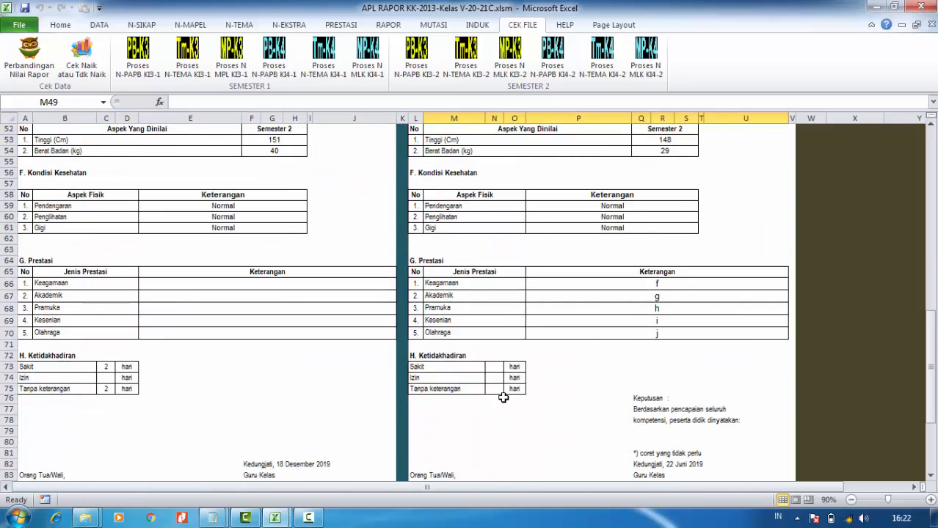
{"action": "scroll", "coordinate": [505, 390], "scroll_direction": "down", "scroll_amount": 3}
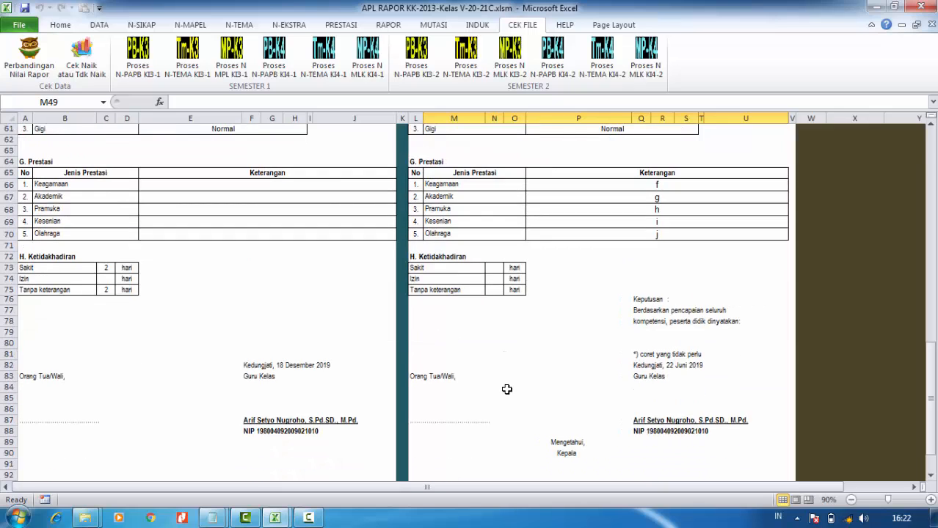
{"action": "left_click", "coordinate": [637, 354]}
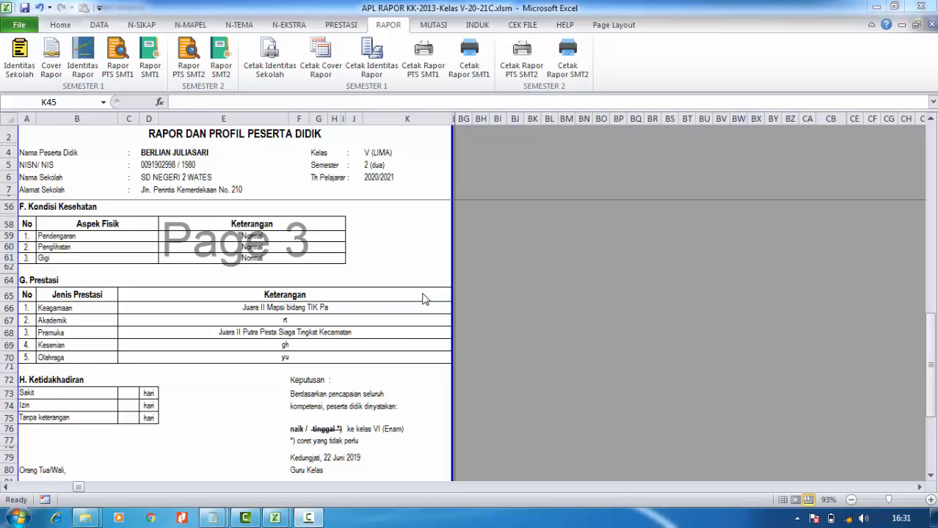
Step: Switch the semester 2 report to student 4 and examine the promotion decision (Keputusan)
{"action": "scroll", "coordinate": [422, 299], "scroll_direction": "up", "scroll_amount": 12}
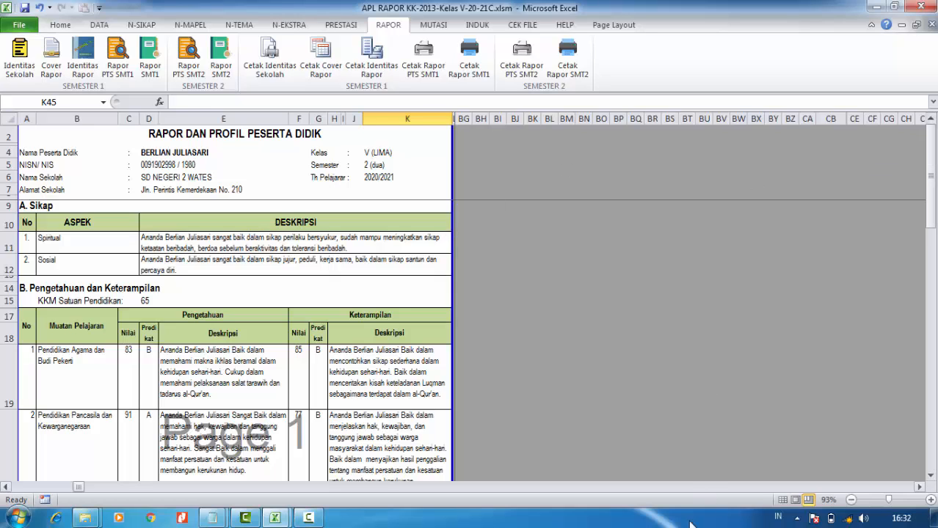
{"action": "left_click_drag", "start_coordinate": [76, 488], "coordinate": [14, 490]}
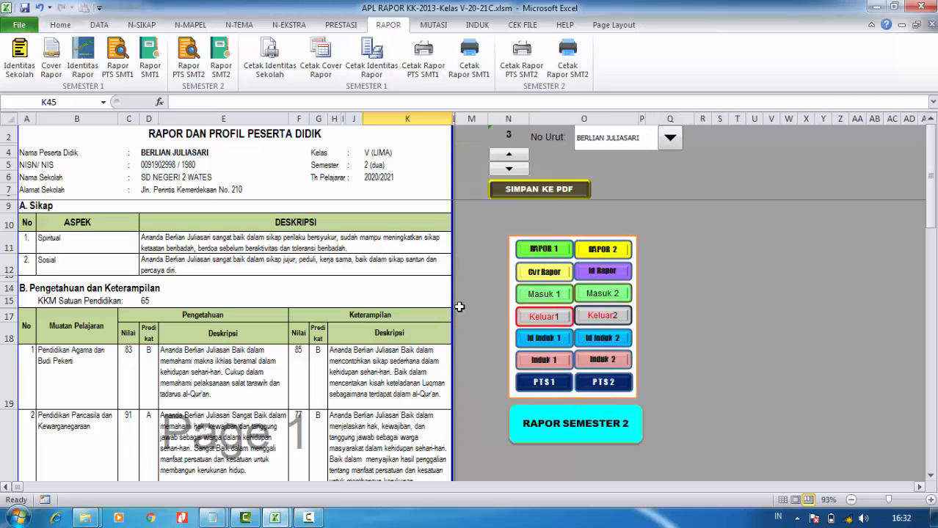
{"action": "left_click", "coordinate": [518, 169]}
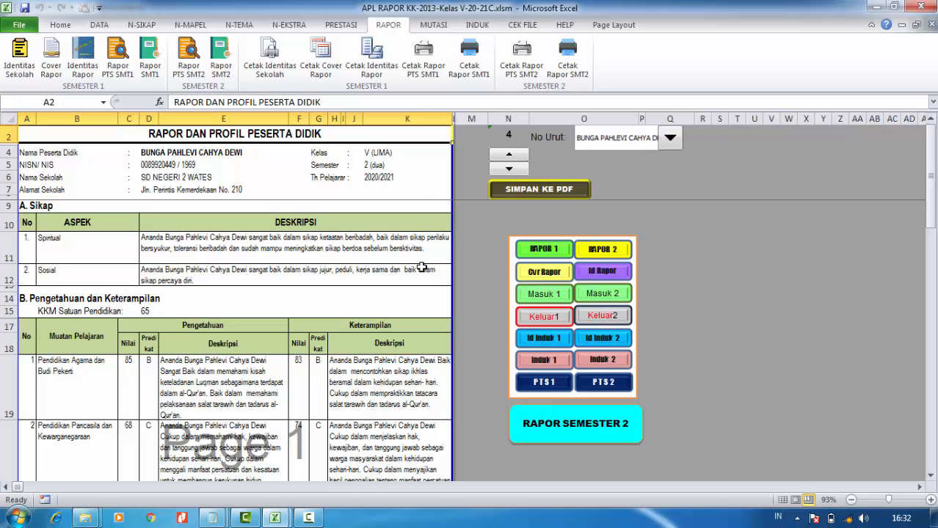
{"action": "scroll", "coordinate": [420, 266], "scroll_direction": "down", "scroll_amount": 8}
{"action": "scroll", "coordinate": [421, 266], "scroll_direction": "down", "scroll_amount": 5}
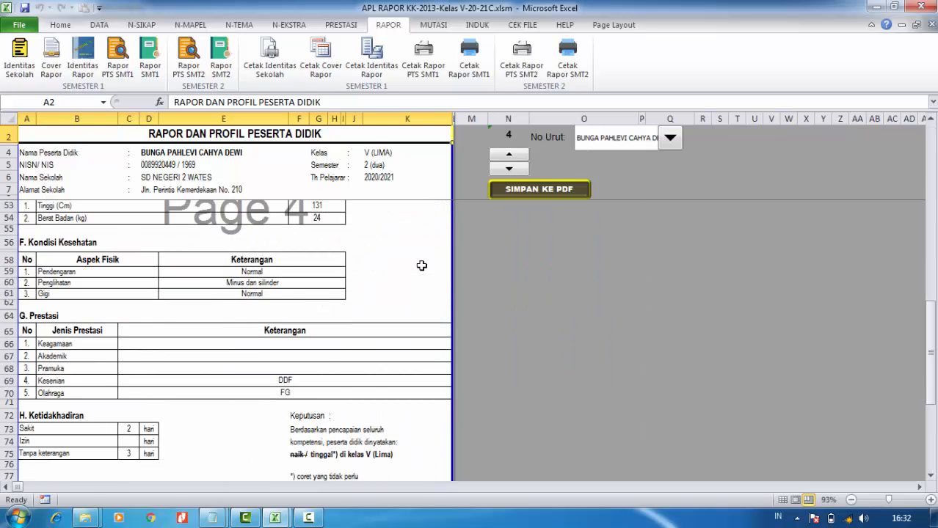
{"action": "scroll", "coordinate": [421, 265], "scroll_direction": "down", "scroll_amount": 1}
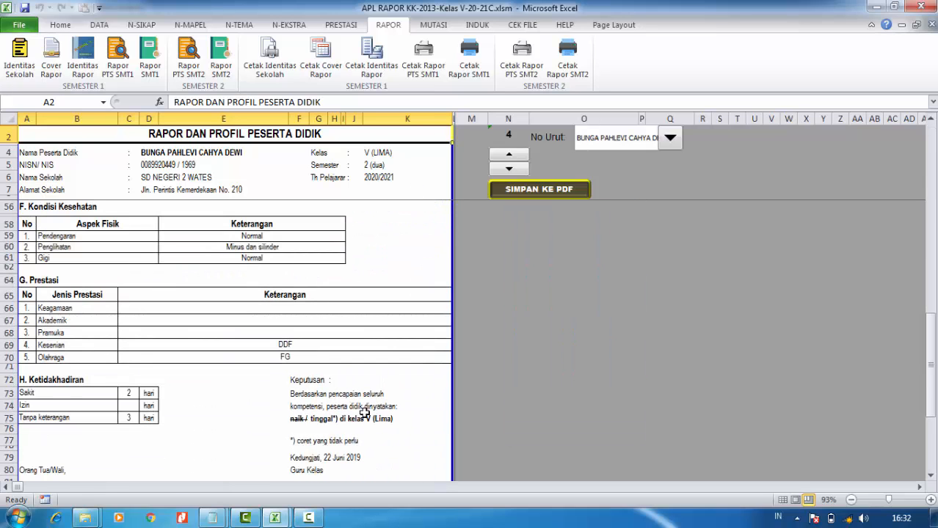
{"action": "left_click", "coordinate": [301, 429]}
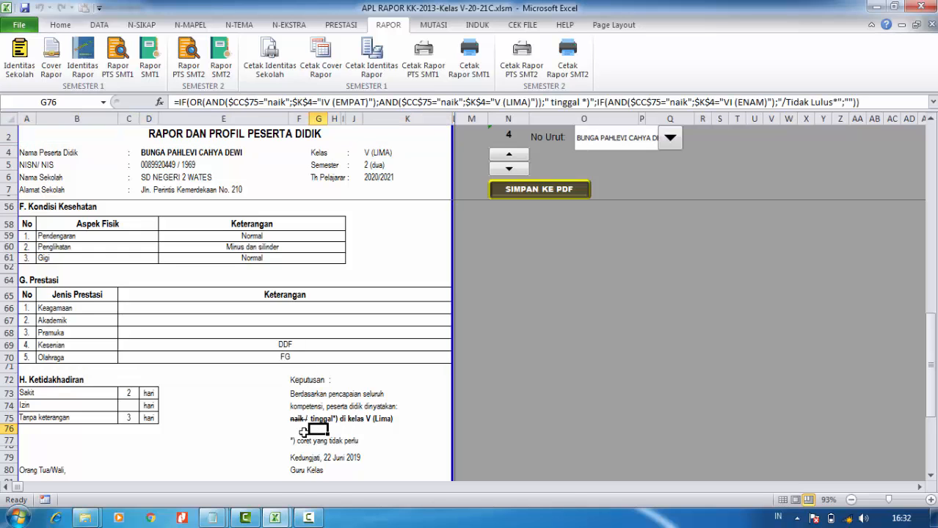
Step: Open the report grade comparison (Perbandingan Nilai Rapor) and check student 4's semester 2 promotion decision
{"action": "scroll", "coordinate": [371, 374], "scroll_direction": "up", "scroll_amount": 12}
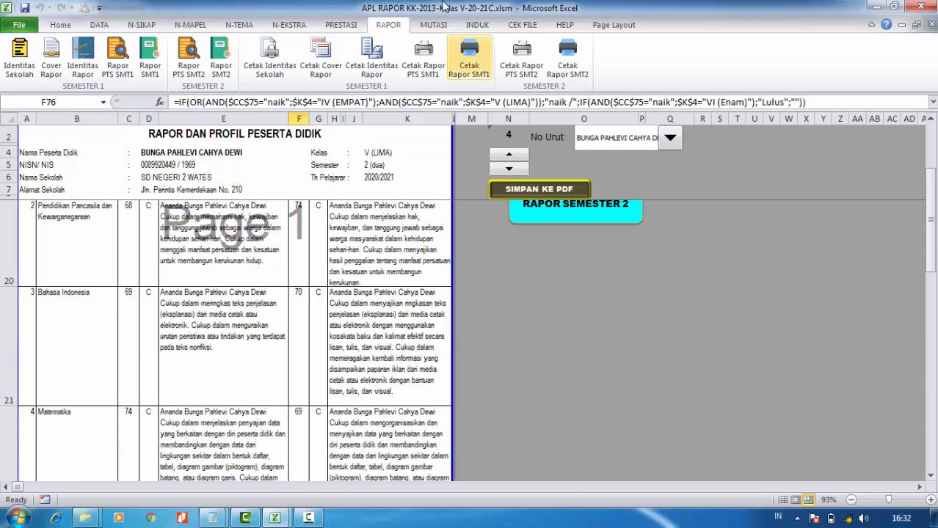
{"action": "left_click", "coordinate": [508, 26]}
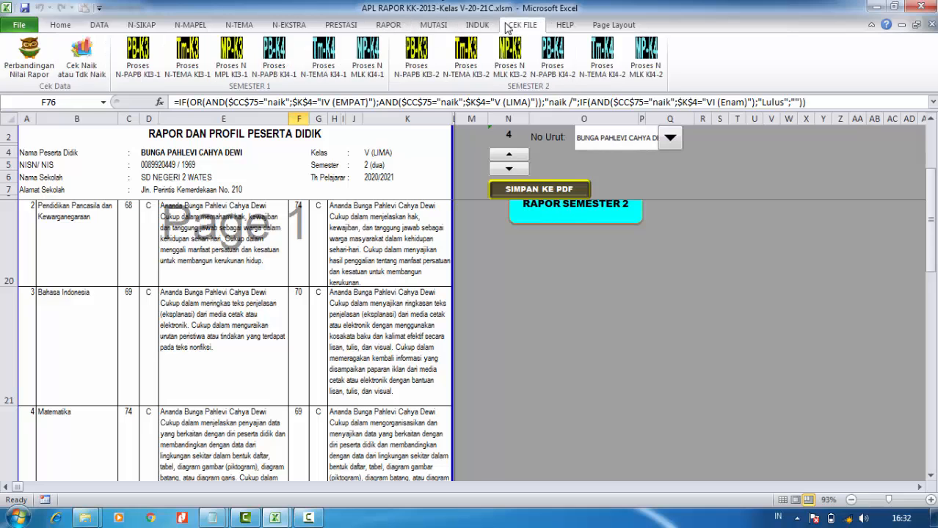
{"action": "left_click", "coordinate": [51, 74]}
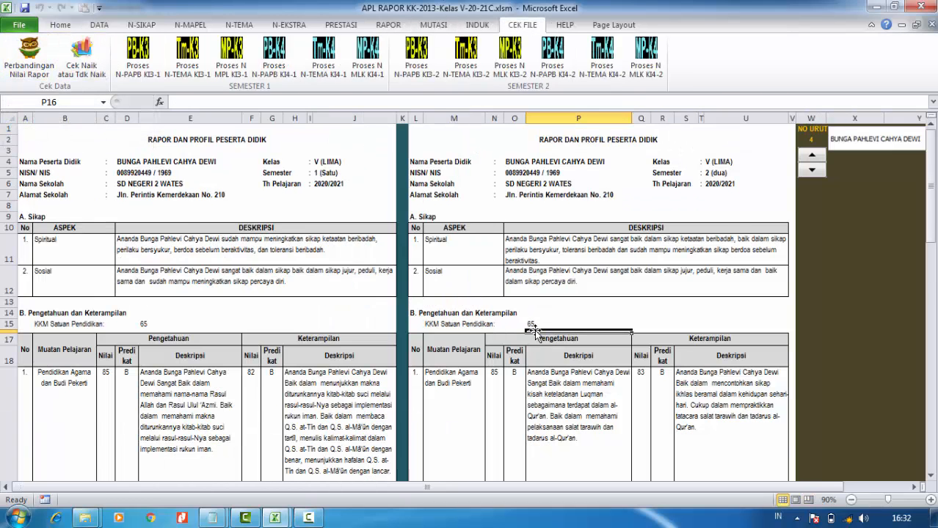
{"action": "scroll", "coordinate": [540, 326], "scroll_direction": "down", "scroll_amount": 19}
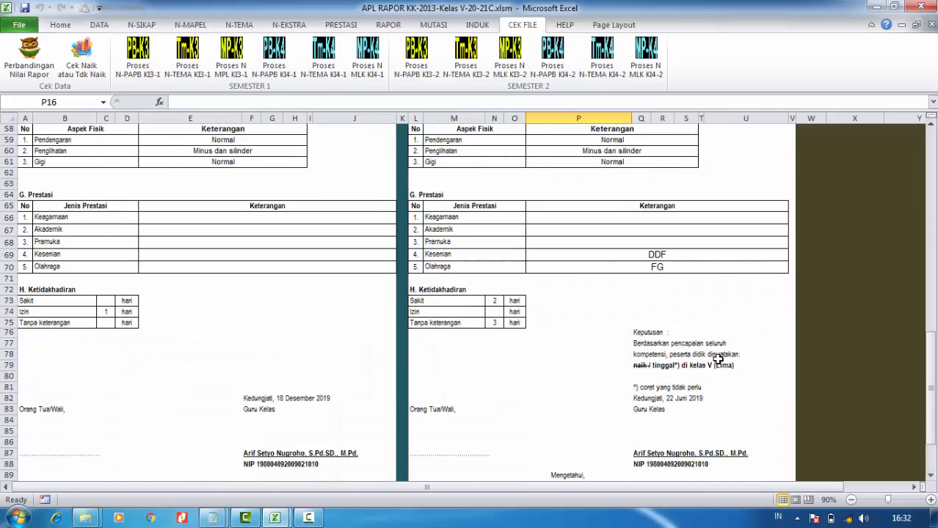
{"action": "left_click", "coordinate": [638, 387]}
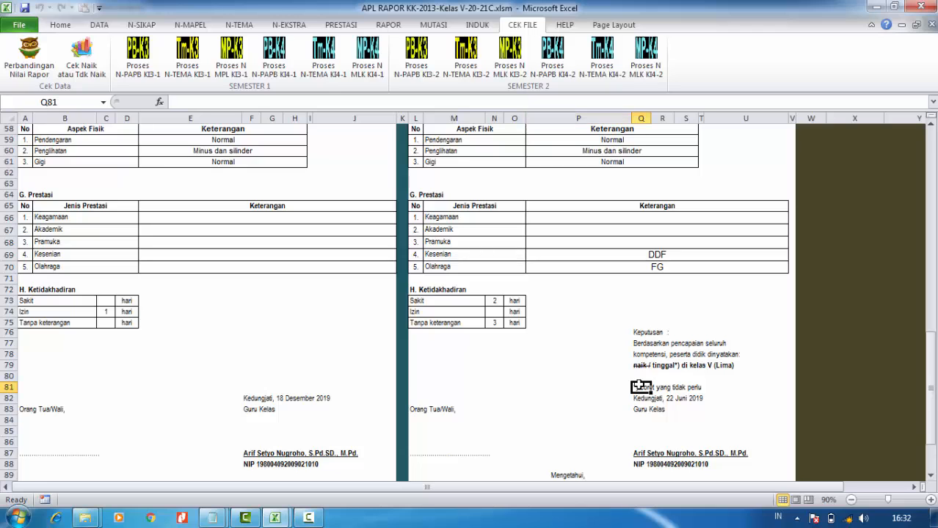
Step: Open the semester 2 register grades (Nilai Induk SMT2) and examine student 4's class promotion (Kenaikan Kelas) and subject entries
{"action": "left_click", "coordinate": [477, 24]}
{"action": "left_click", "coordinate": [132, 68]}
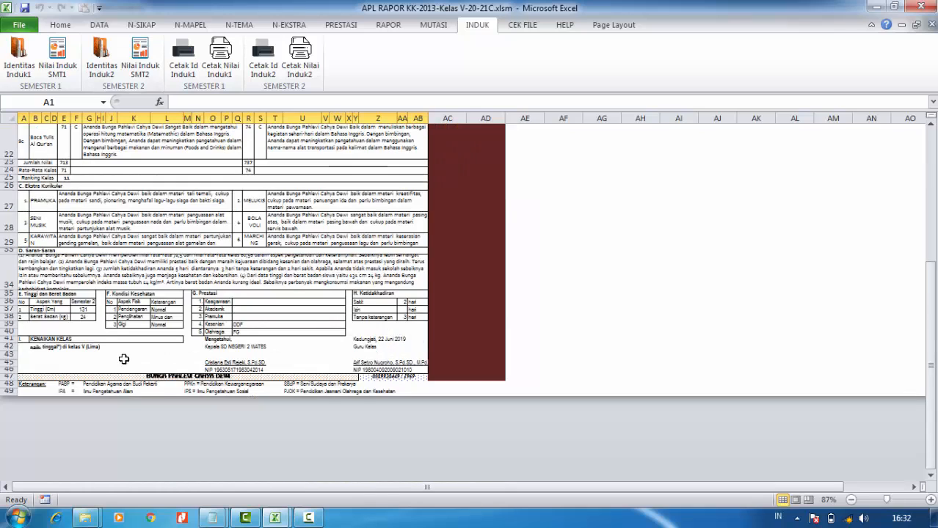
{"action": "left_click", "coordinate": [62, 350]}
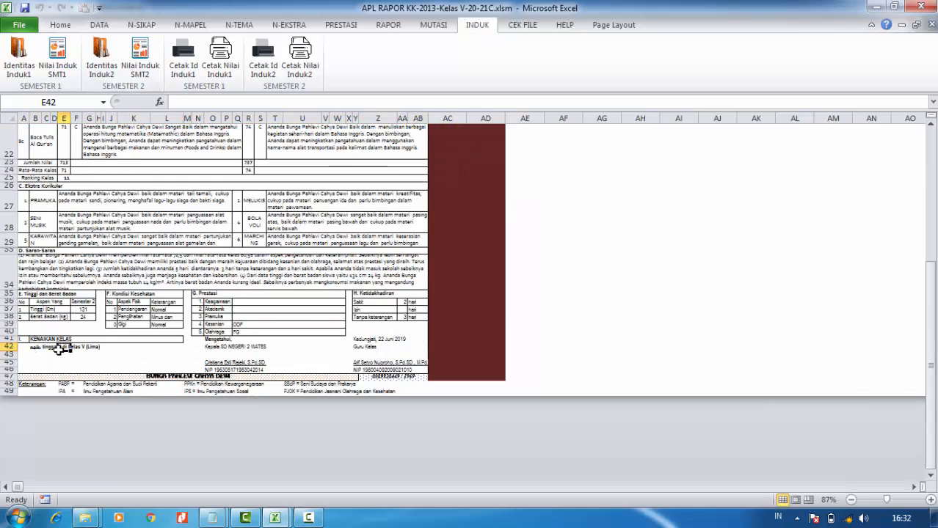
{"action": "scroll", "coordinate": [250, 308], "scroll_direction": "up", "scroll_amount": 7}
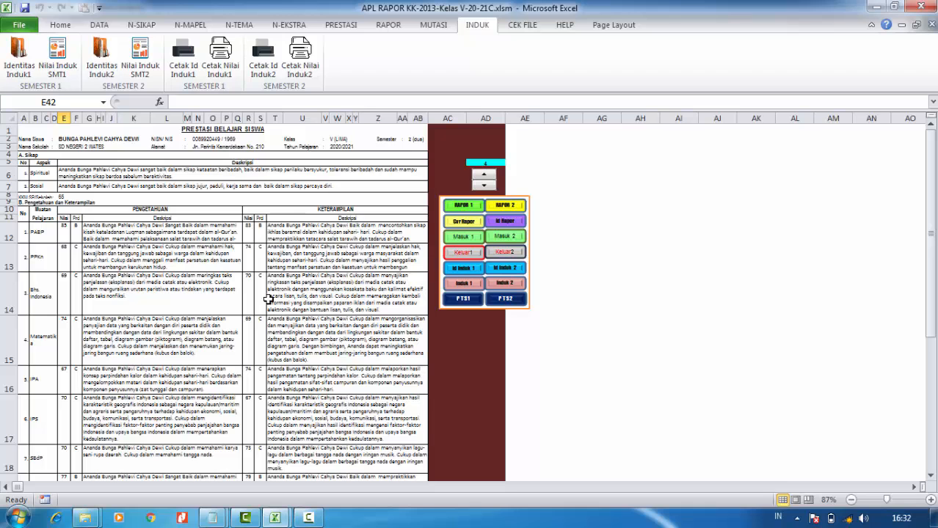
{"action": "scroll", "coordinate": [334, 320], "scroll_direction": "down", "scroll_amount": 7}
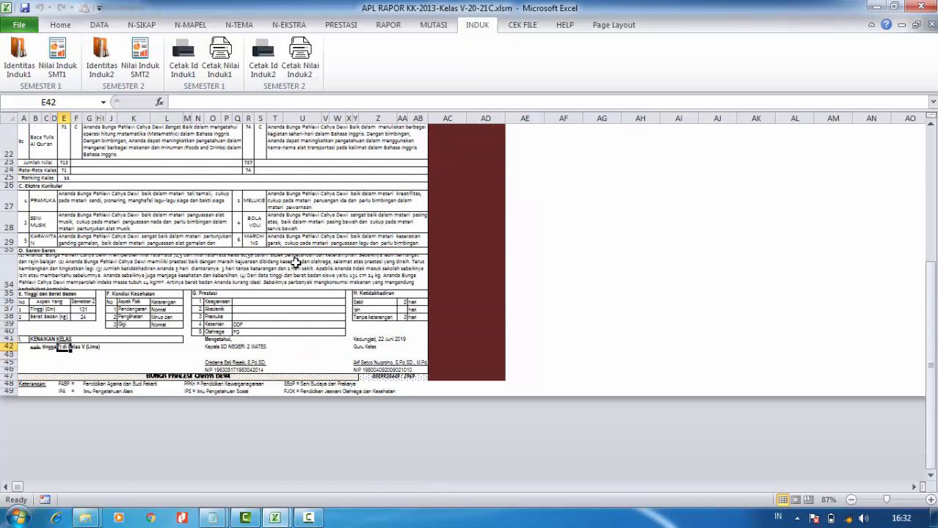
{"action": "scroll", "coordinate": [294, 262], "scroll_direction": "up", "scroll_amount": 1}
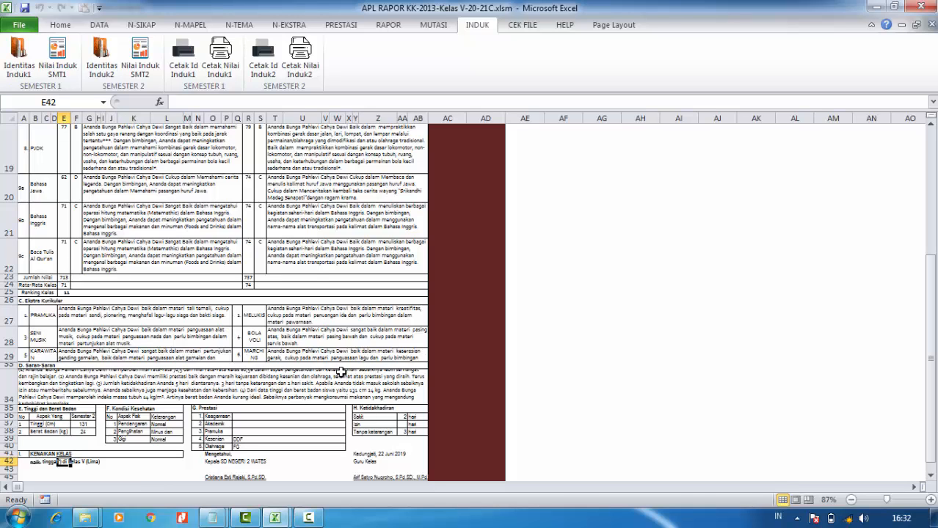
{"action": "scroll", "coordinate": [321, 224], "scroll_direction": "up", "scroll_amount": 6}
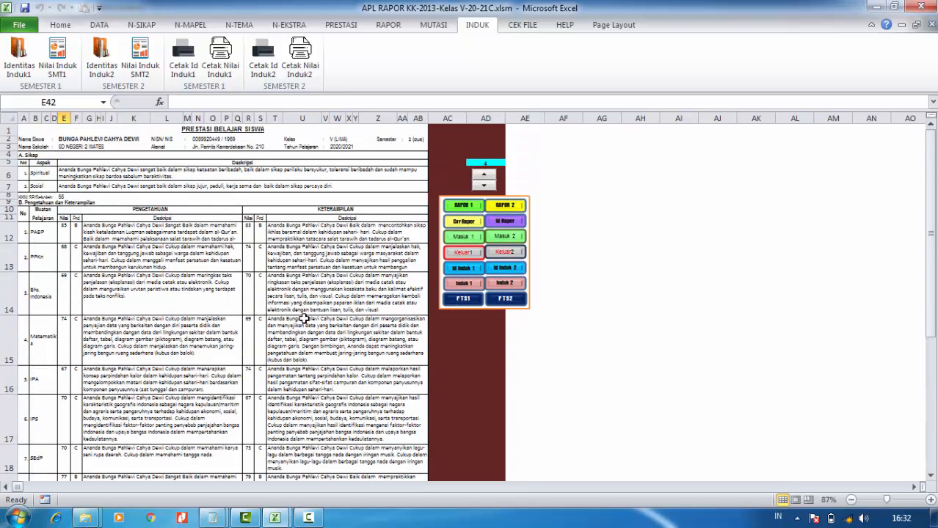
{"action": "left_click", "coordinate": [311, 307]}
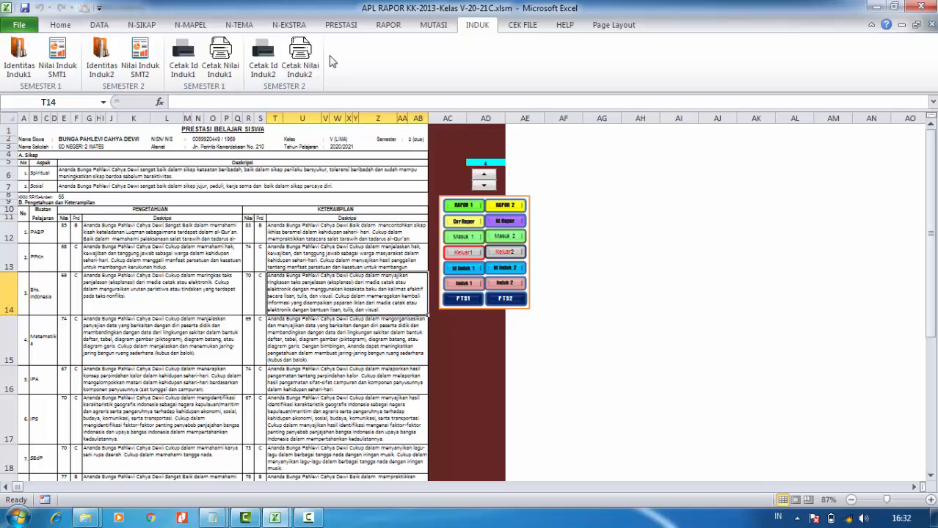
Step: Open the promotion check (Cek Naik atau Tdk Naik) and examine the students' semester 1 and semester 2 rankings
{"action": "left_click", "coordinate": [511, 28]}
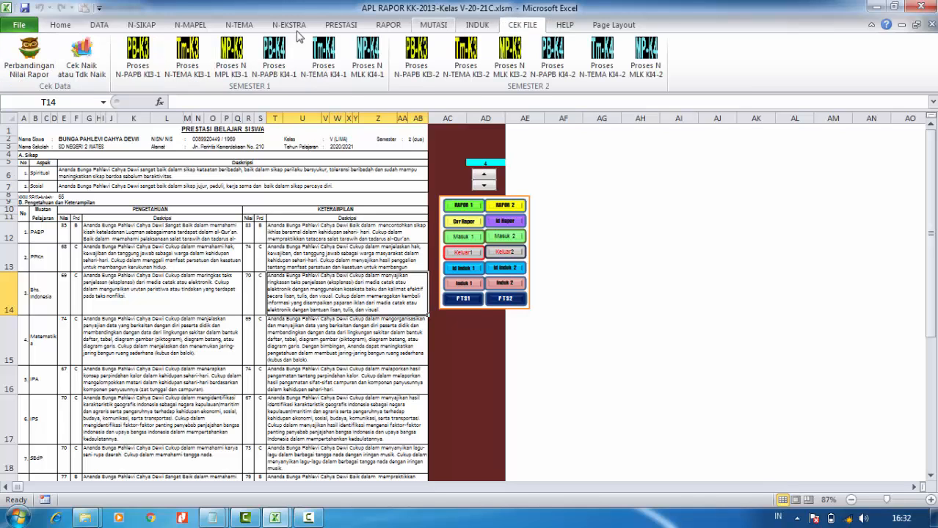
{"action": "left_click", "coordinate": [82, 78]}
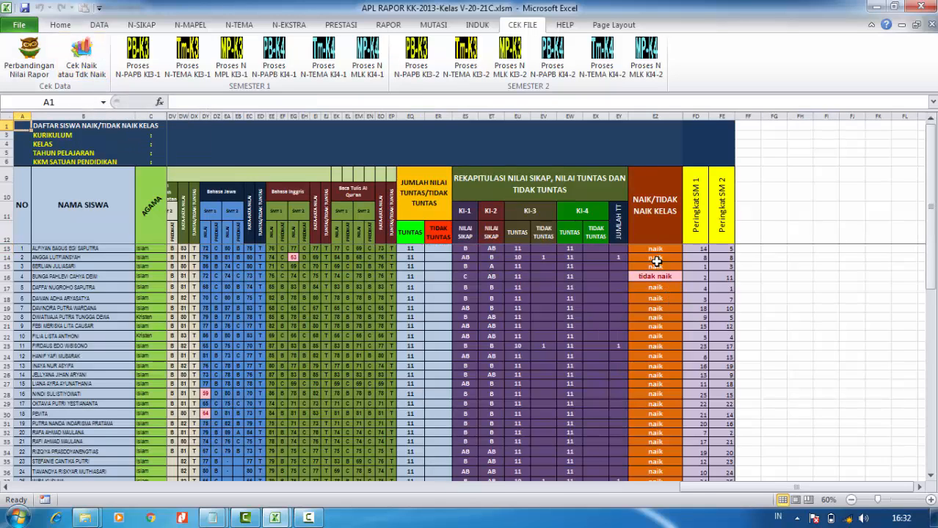
{"action": "left_click", "coordinate": [697, 249]}
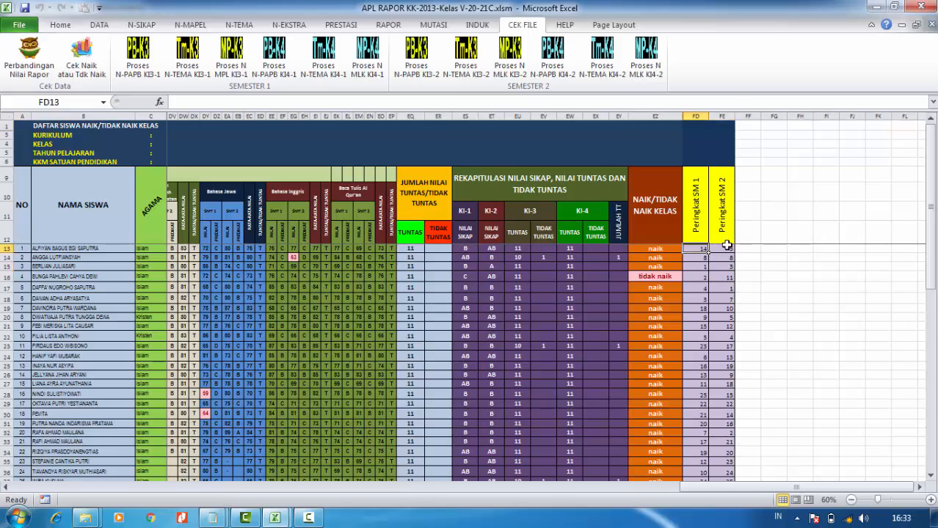
{"action": "left_click", "coordinate": [726, 236]}
{"action": "left_click", "coordinate": [723, 268]}
{"action": "left_click", "coordinate": [715, 299]}
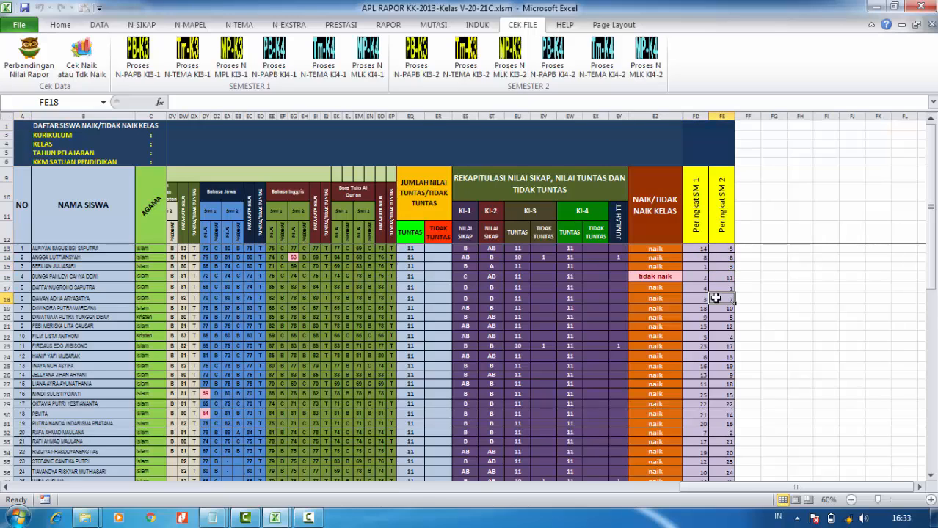
{"action": "left_click", "coordinate": [700, 257]}
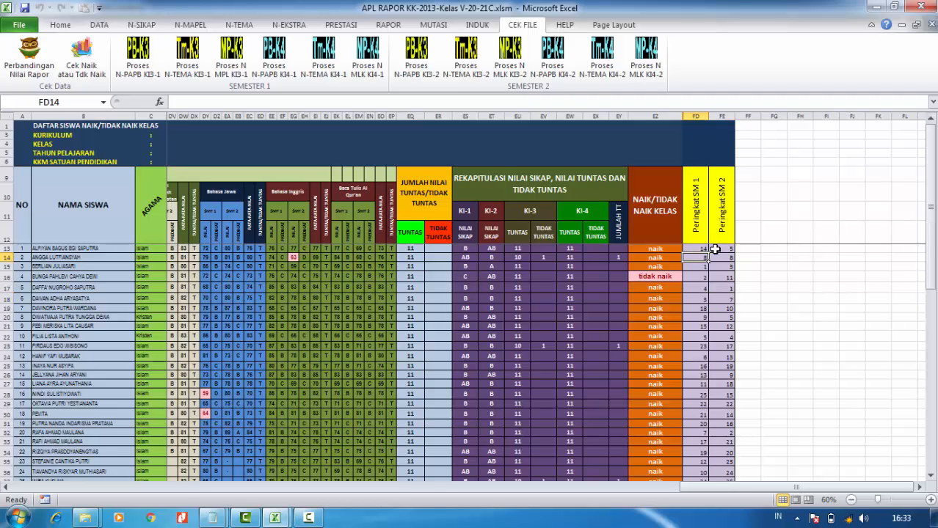
{"action": "left_click", "coordinate": [714, 249]}
{"action": "left_click", "coordinate": [702, 326]}
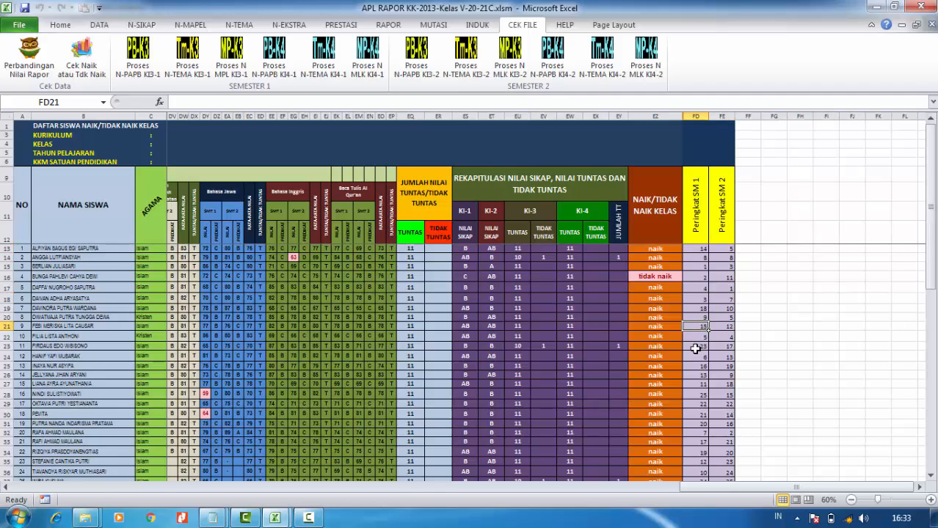
{"action": "scroll", "coordinate": [697, 348], "scroll_direction": "down", "scroll_amount": 2}
{"action": "scroll", "coordinate": [716, 380], "scroll_direction": "up", "scroll_amount": 2}
Step: Compare the rankings (Peringkat SM 1 and SM 2) of students 3 and 8, and check students 6 and 11 for semester 2
{"action": "left_click", "coordinate": [703, 266]}
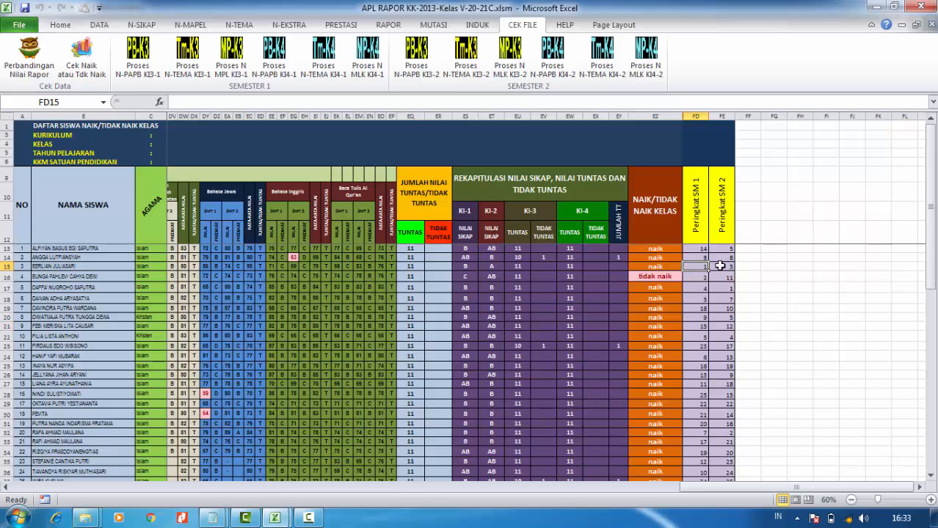
{"action": "left_click", "coordinate": [720, 265]}
{"action": "left_click", "coordinate": [713, 299]}
{"action": "left_click", "coordinate": [703, 318]}
{"action": "left_click", "coordinate": [732, 319]}
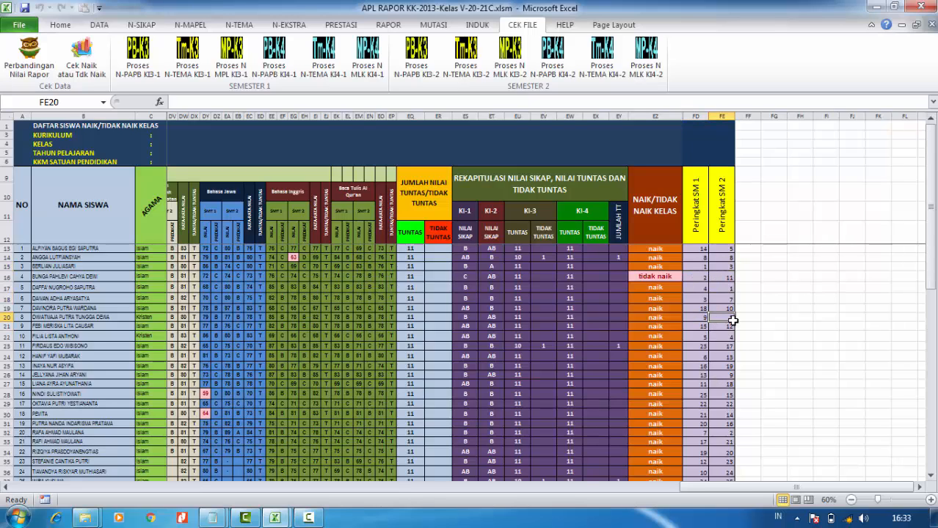
{"action": "left_click", "coordinate": [719, 345]}
{"action": "scroll", "coordinate": [720, 343], "scroll_direction": "down", "scroll_amount": 3}
{"action": "scroll", "coordinate": [719, 344], "scroll_direction": "up", "scroll_amount": 3}
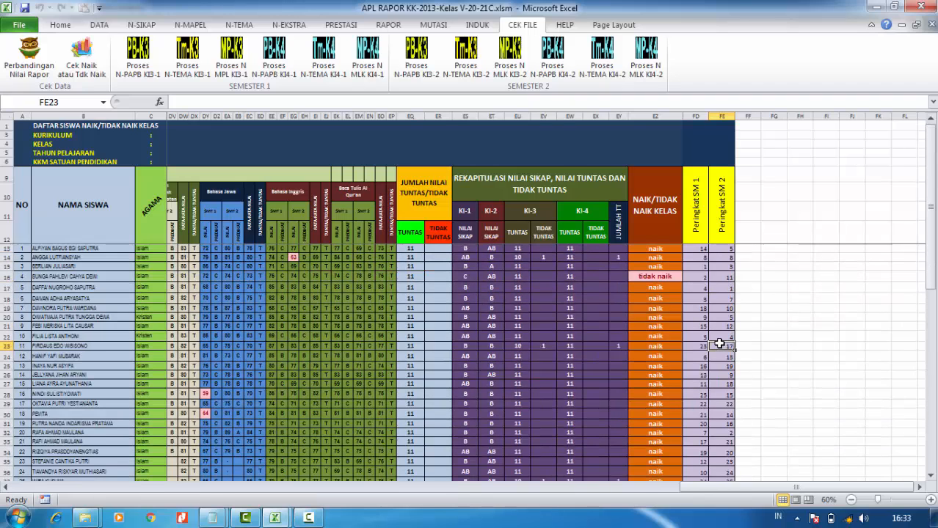
{"action": "left_click", "coordinate": [544, 287]}
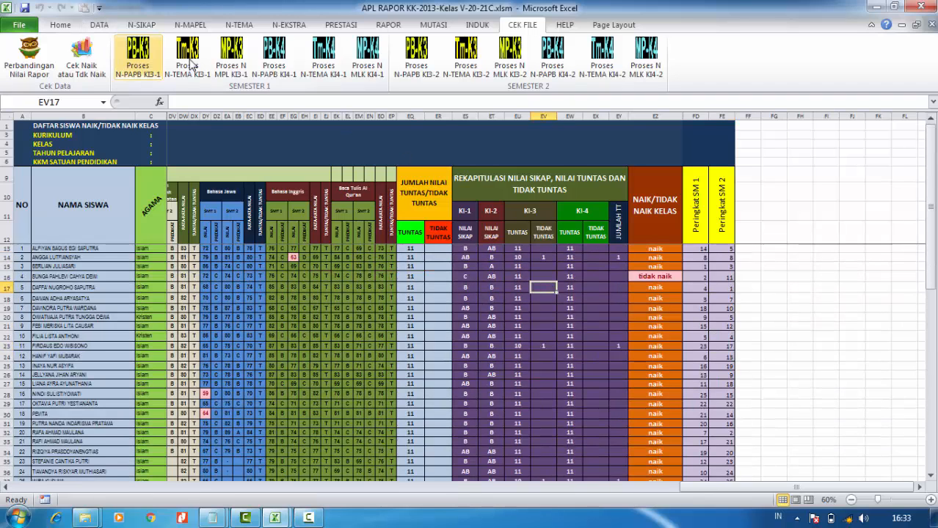
Step: Open the semester 1 religious education knowledge processing (Proses N-PAPB KI3-1) and review the Catholic and Islamic averages and final descriptions
{"action": "left_click", "coordinate": [136, 65]}
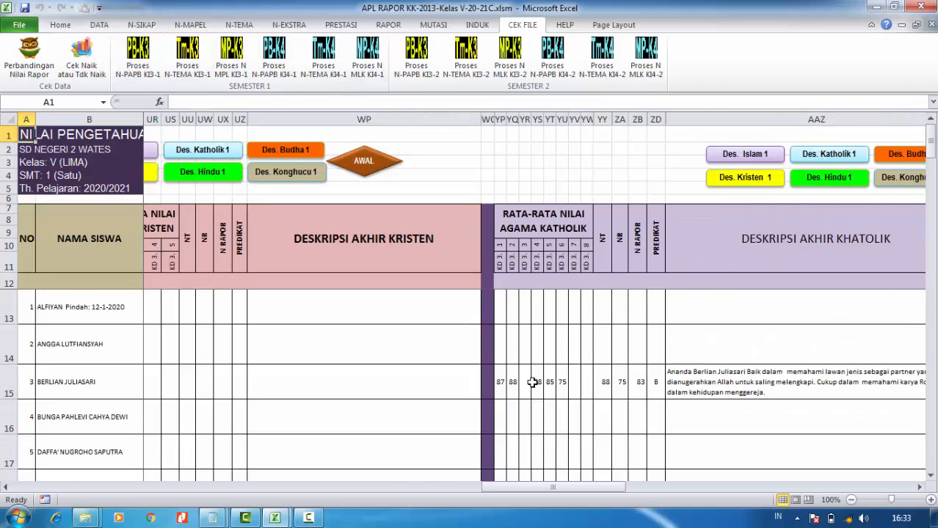
{"action": "left_click", "coordinate": [622, 386]}
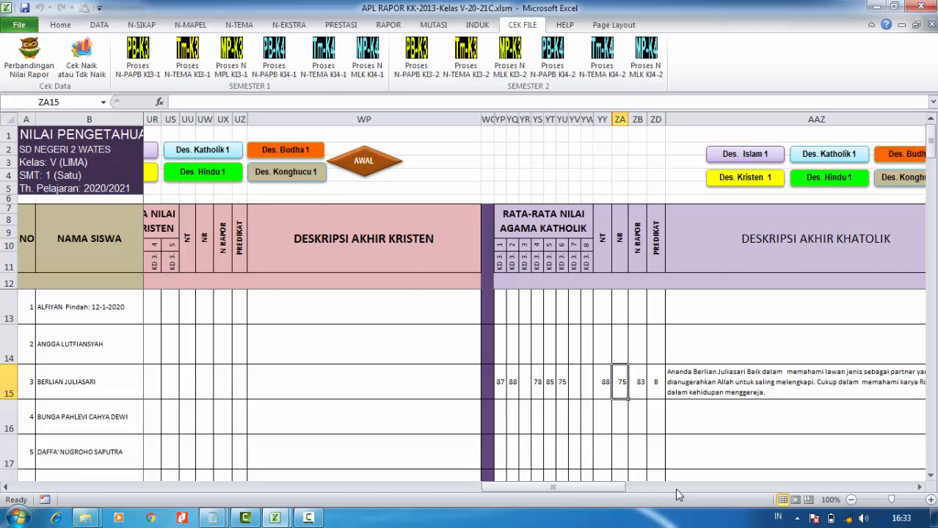
{"action": "left_click_drag", "start_coordinate": [600, 489], "coordinate": [203, 456]}
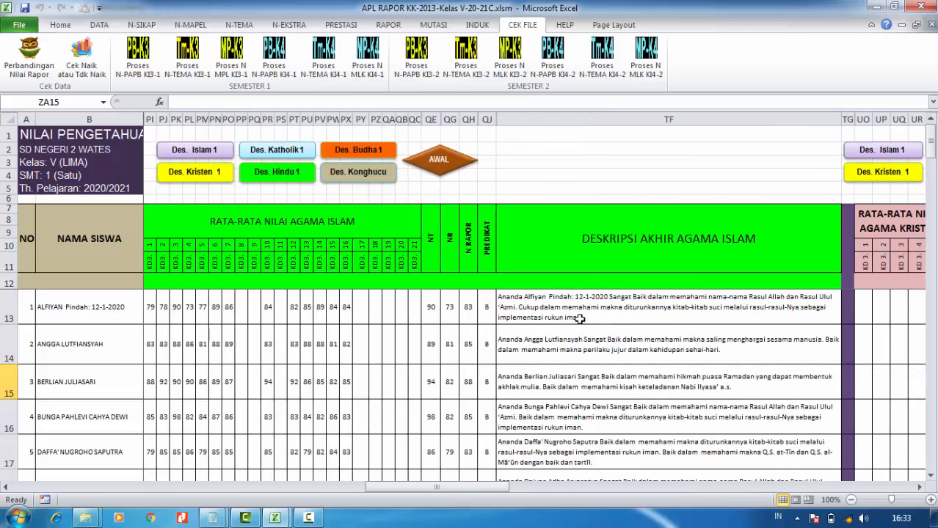
Step: Open the semester 1 subject knowledge processing (Proses N MPL KI3-1) and review the Matematika and PJOK averages and final descriptions
{"action": "left_click", "coordinate": [232, 63]}
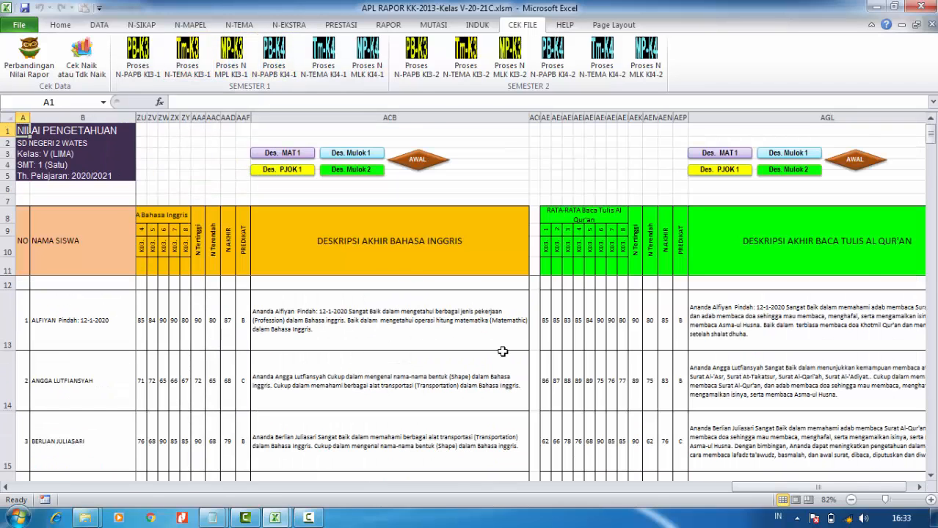
{"action": "left_click_drag", "start_coordinate": [755, 487], "coordinate": [252, 454]}
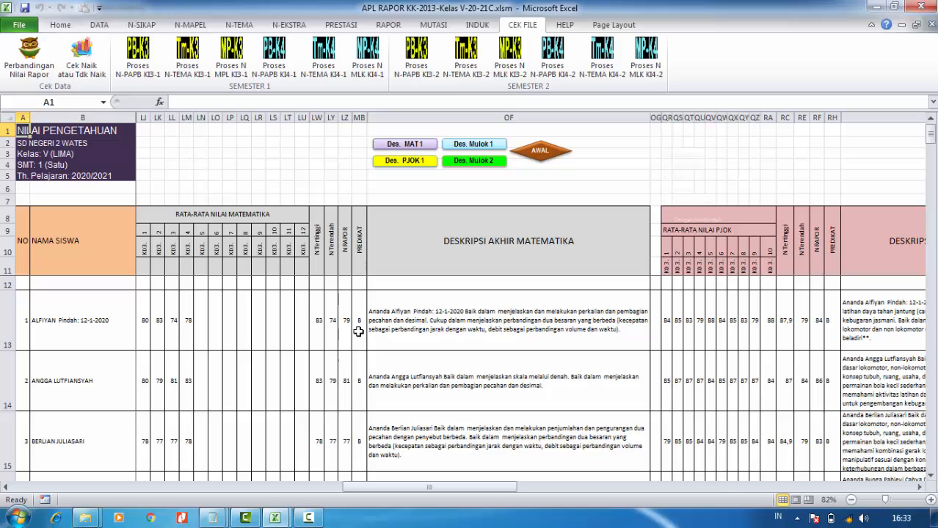
{"action": "left_click", "coordinate": [549, 314]}
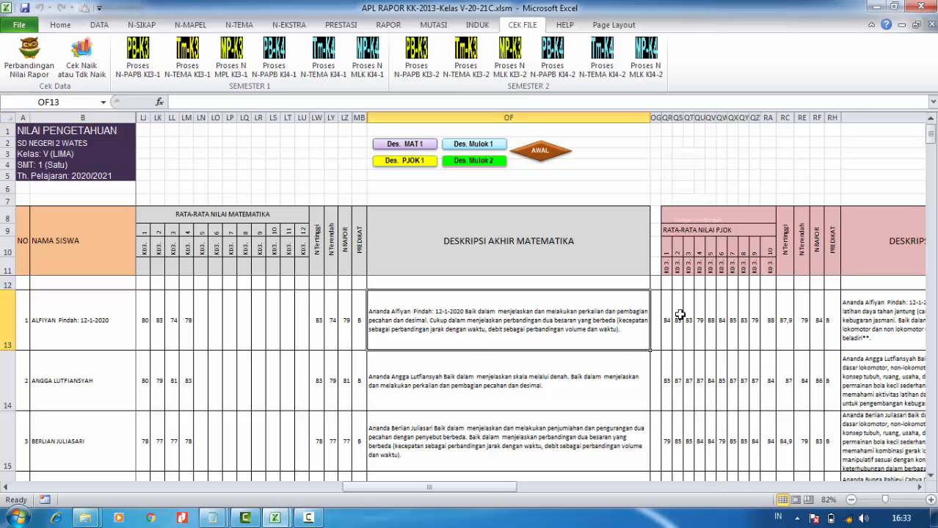
{"action": "left_click", "coordinate": [680, 317]}
{"action": "left_click", "coordinate": [781, 321]}
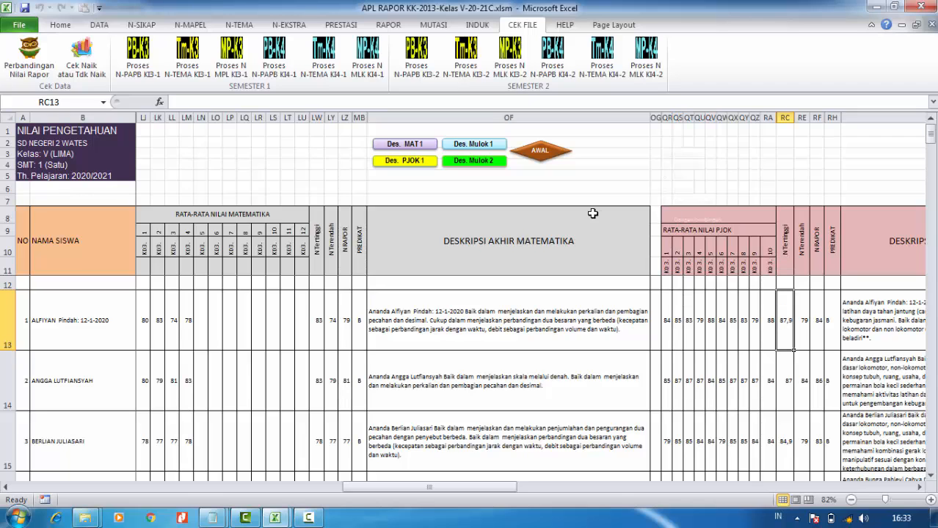
Step: Open the application's user guide (Panduan) and skim its opening login and registration instructions
{"action": "left_click", "coordinate": [564, 28]}
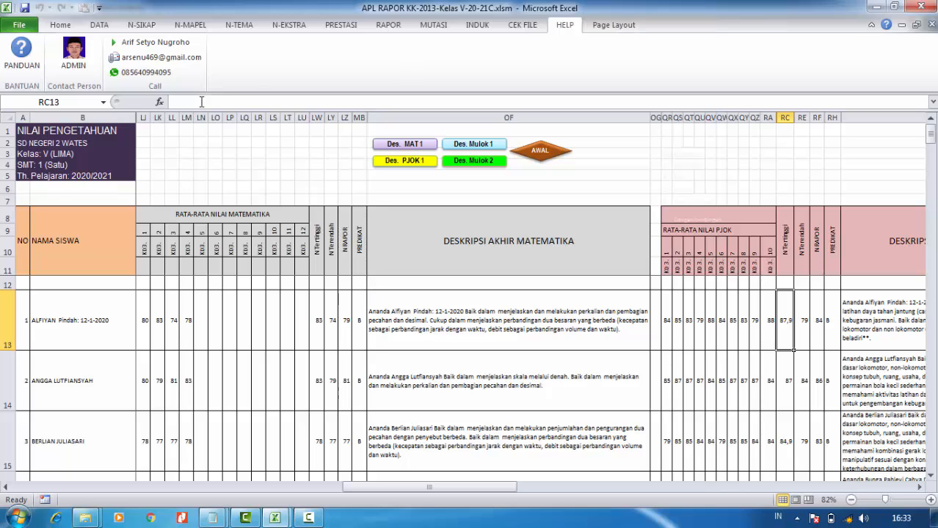
{"action": "left_click", "coordinate": [36, 47]}
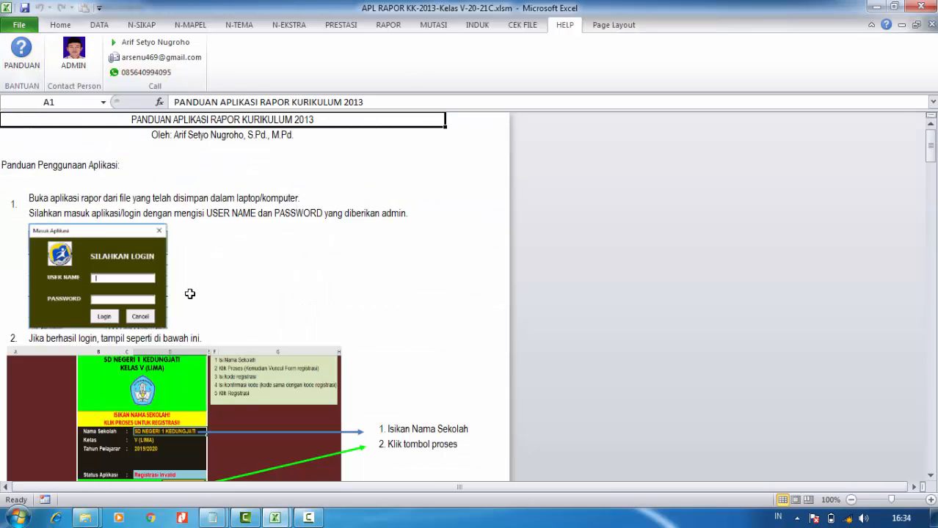
{"action": "scroll", "coordinate": [192, 294], "scroll_direction": "down", "scroll_amount": 2}
{"action": "scroll", "coordinate": [195, 293], "scroll_direction": "down", "scroll_amount": 3}
{"action": "scroll", "coordinate": [195, 294], "scroll_direction": "up", "scroll_amount": 5}
Step: View the application admin's Contact Person details and close the dialog
{"action": "left_click", "coordinate": [74, 55]}
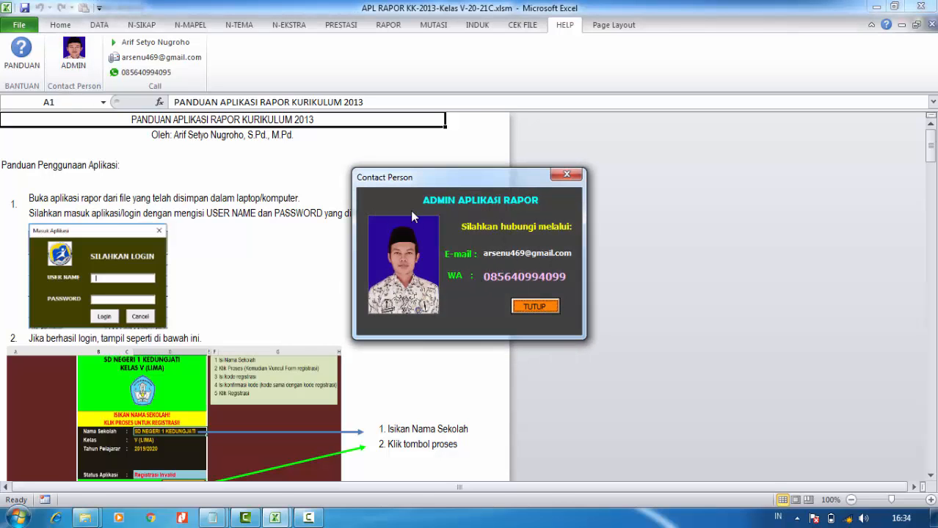
{"action": "left_click", "coordinate": [526, 307]}
{"action": "left_click", "coordinate": [109, 68]}
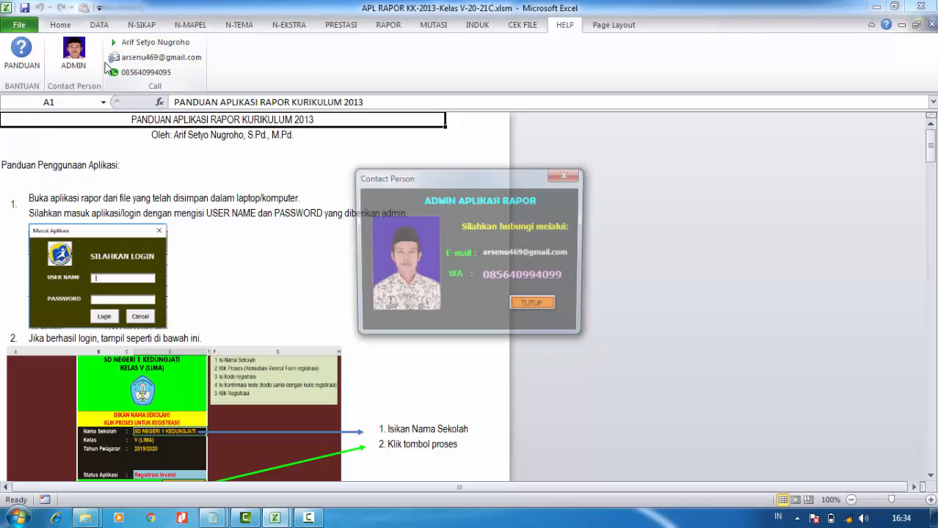
{"action": "left_click", "coordinate": [525, 308]}
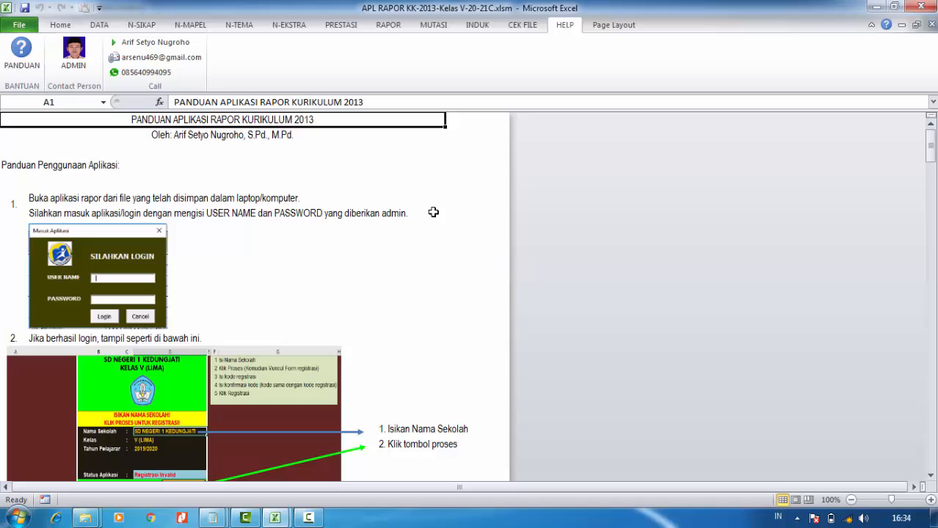
Step: Return from the user guide to the workbook's main menu sheet
{"action": "left_click", "coordinate": [361, 224]}
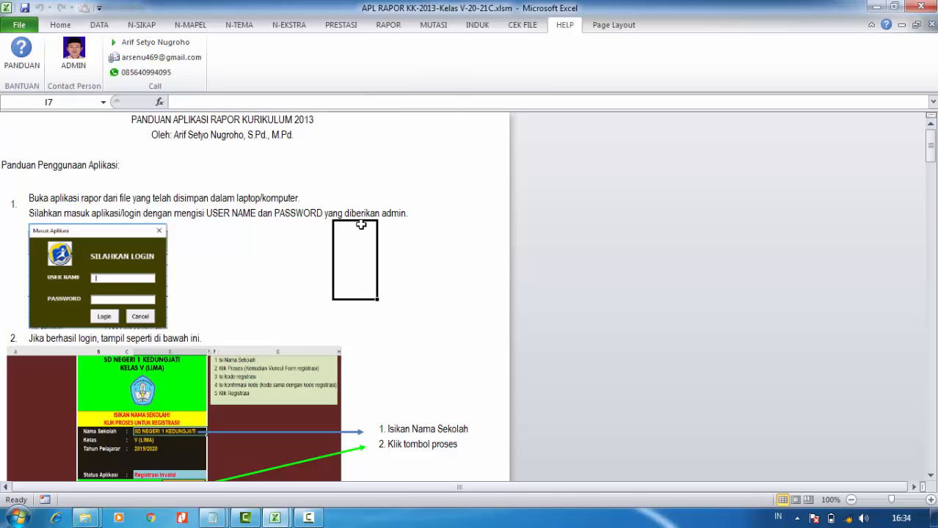
{"action": "left_click", "coordinate": [95, 28]}
{"action": "left_click", "coordinate": [16, 55]}
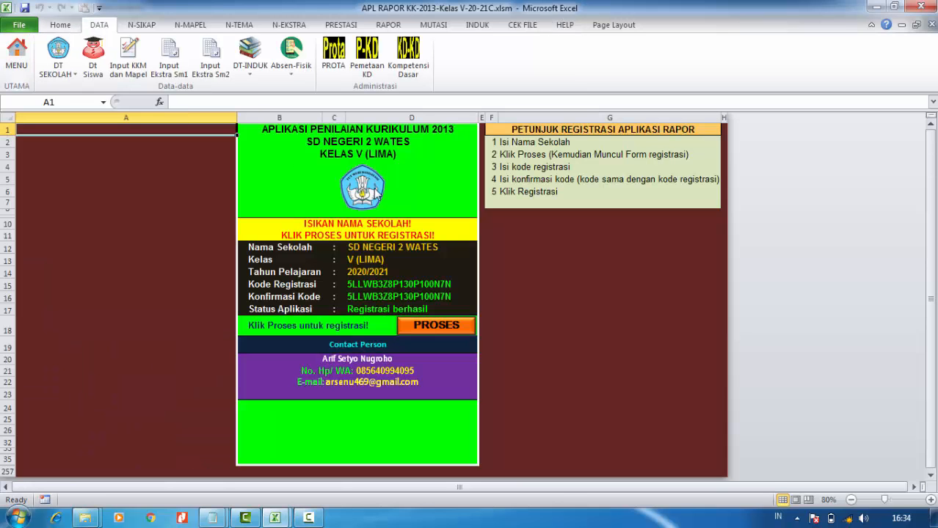